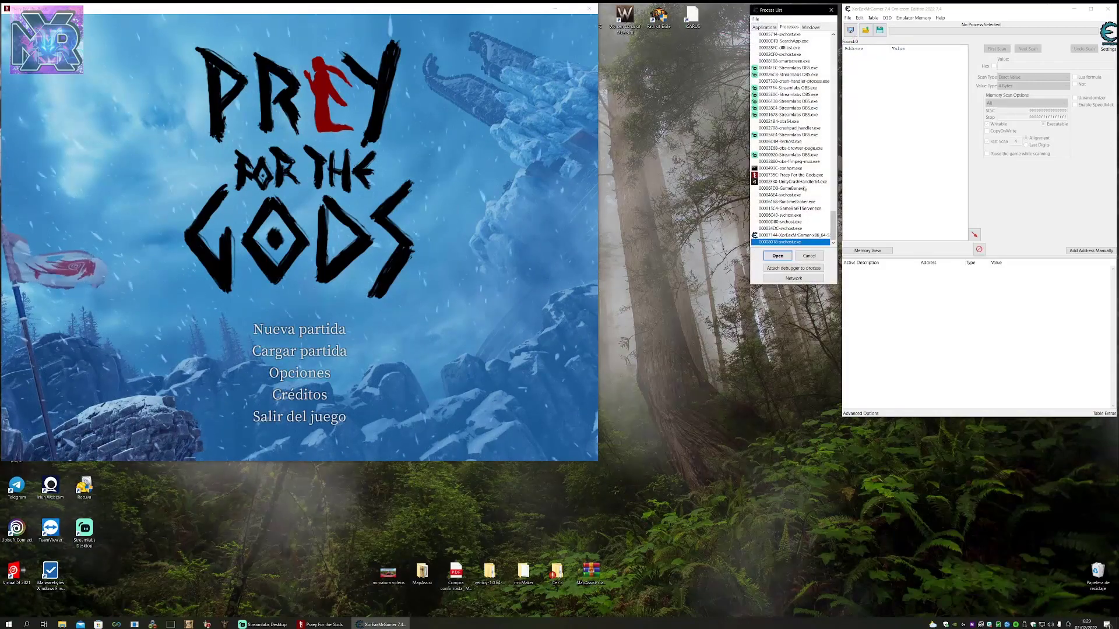
Attach to the Praey For the Gods.exe process and decline loading its associated table.
left_click(793, 175)
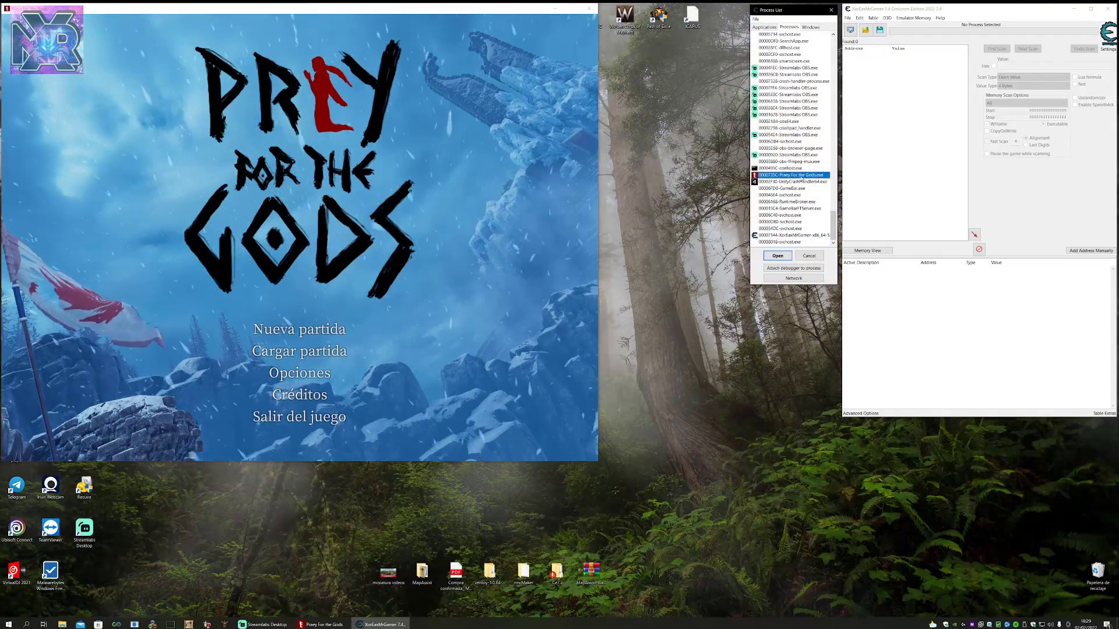
left_click(778, 256)
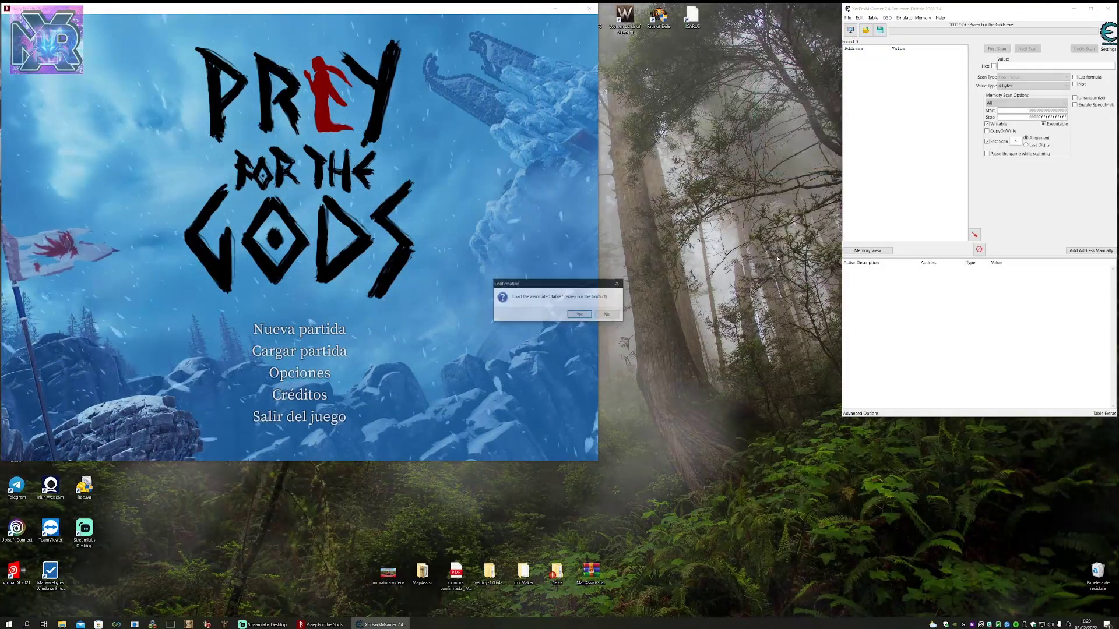
left_click(600, 317)
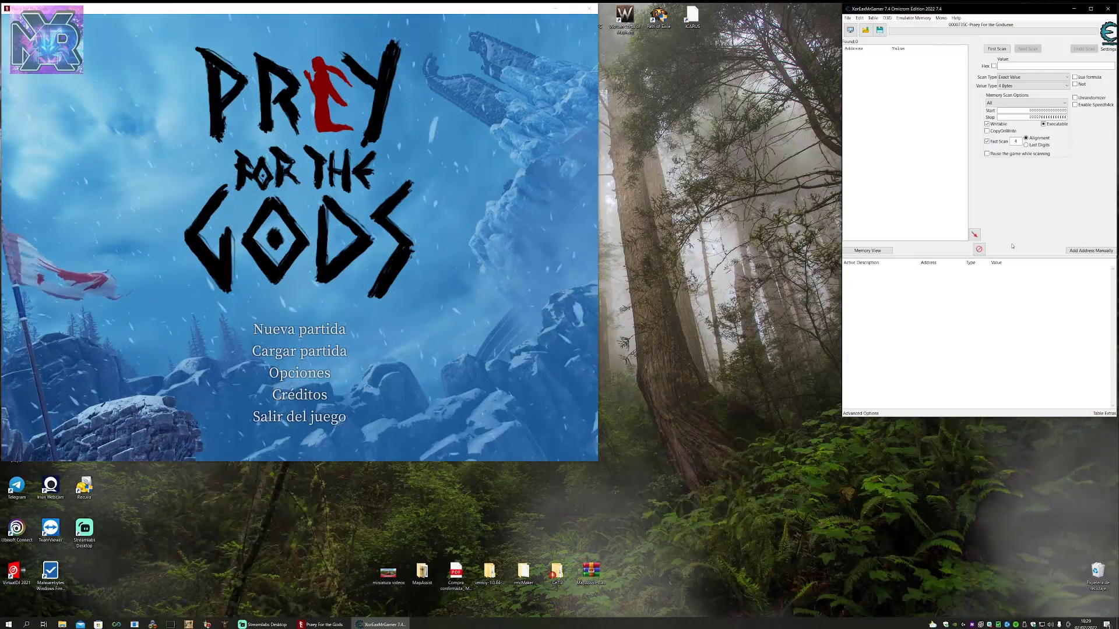
Activate the mono features for the attached game process and check that the option is enabled.
left_click(941, 18)
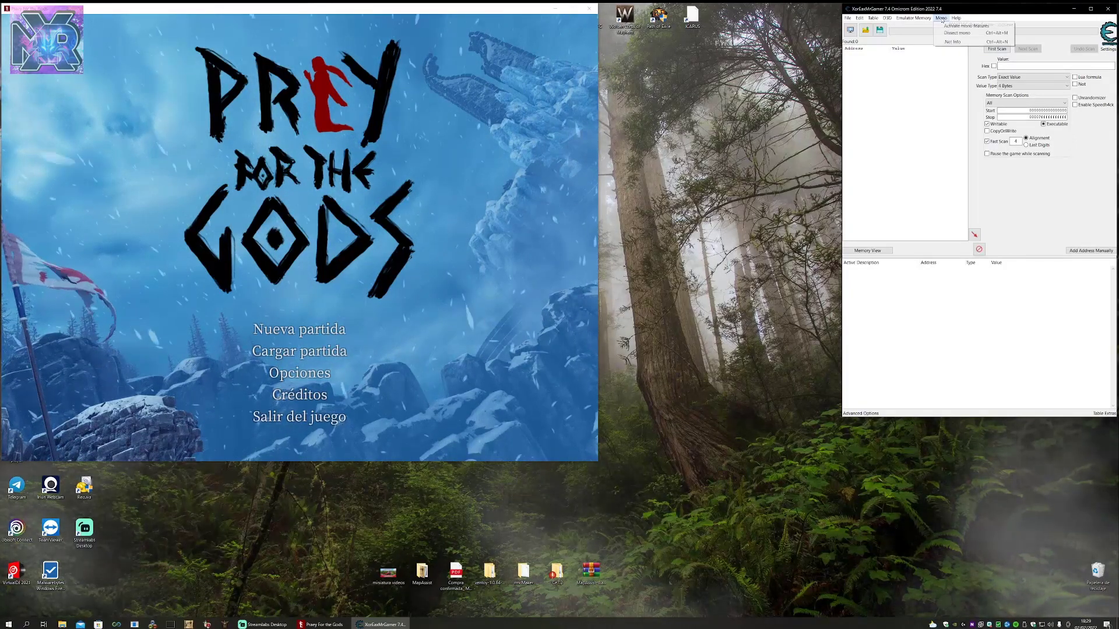
left_click(949, 26)
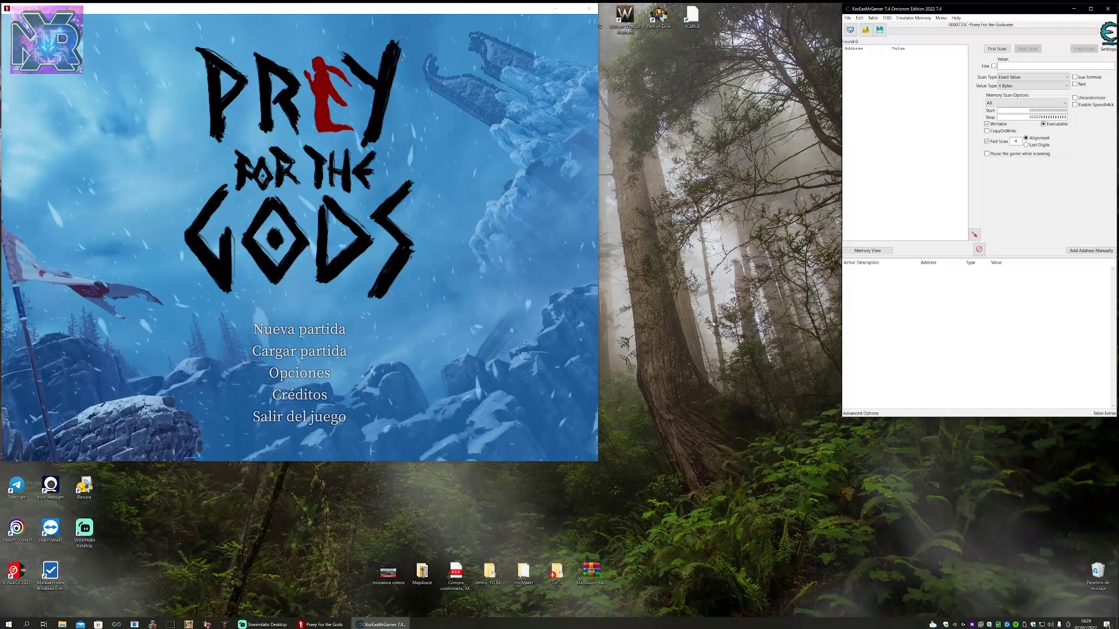
left_click(941, 18)
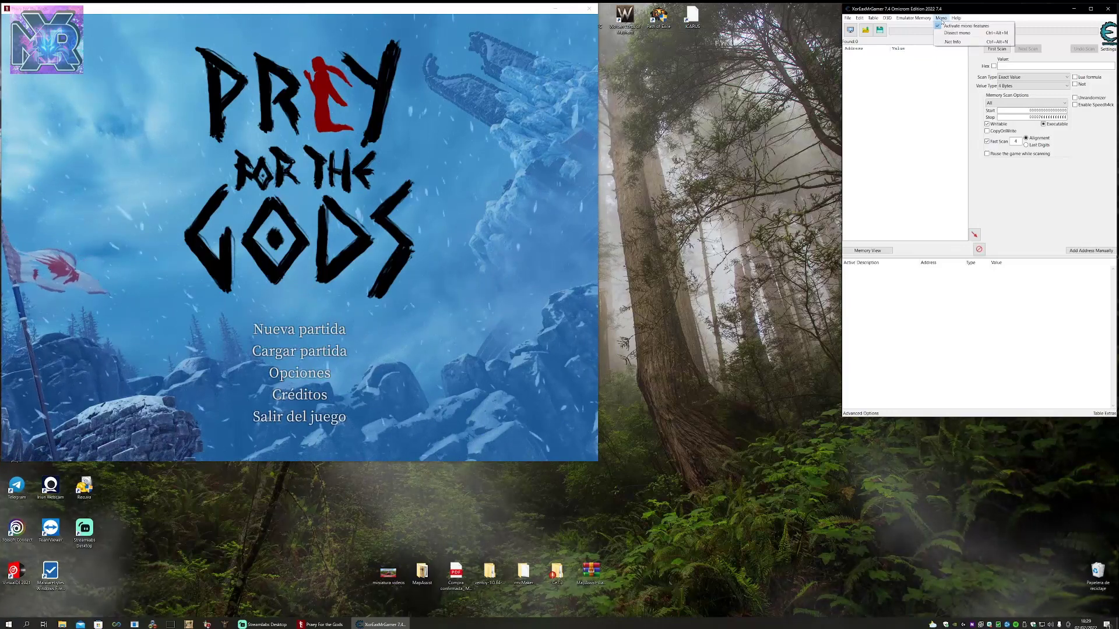
left_click(727, 173)
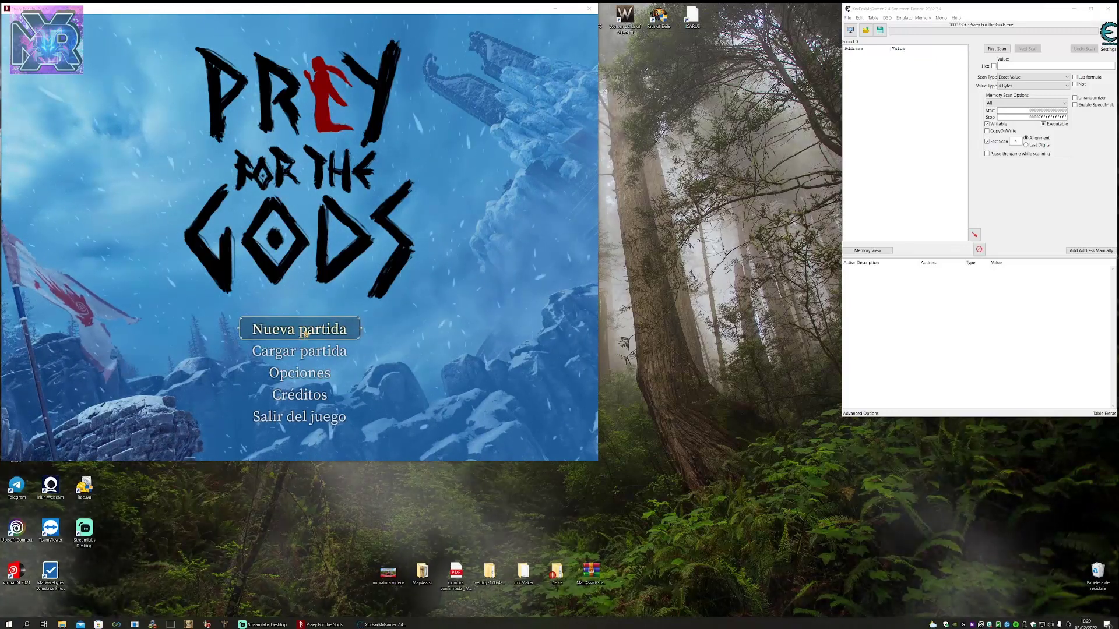
Load the Auto Save5 saved game in Praey for the Gods.
left_click(304, 352)
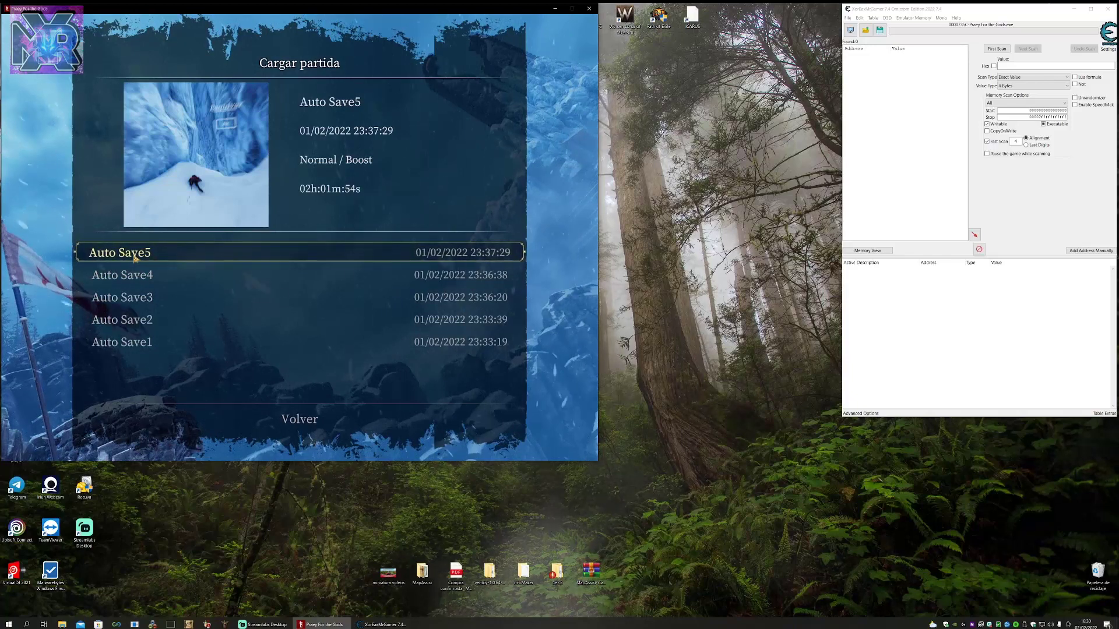
left_click(134, 257)
left_click(307, 254)
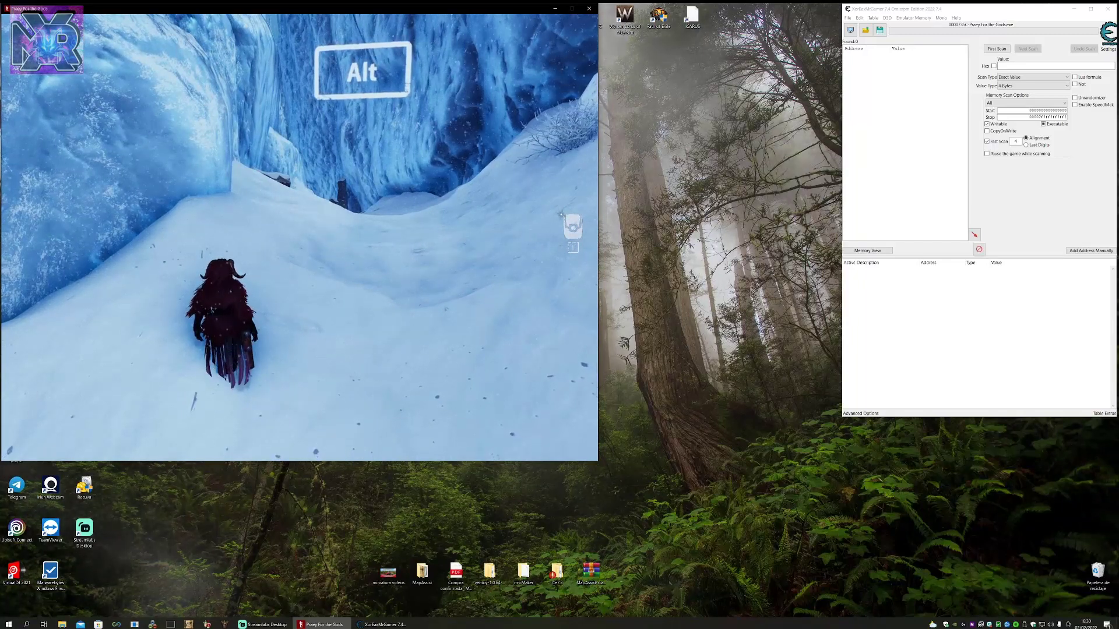
Lower the game's sound effects volume to a little over half in the options and return to the game.
key("Escape")
left_click(326, 205)
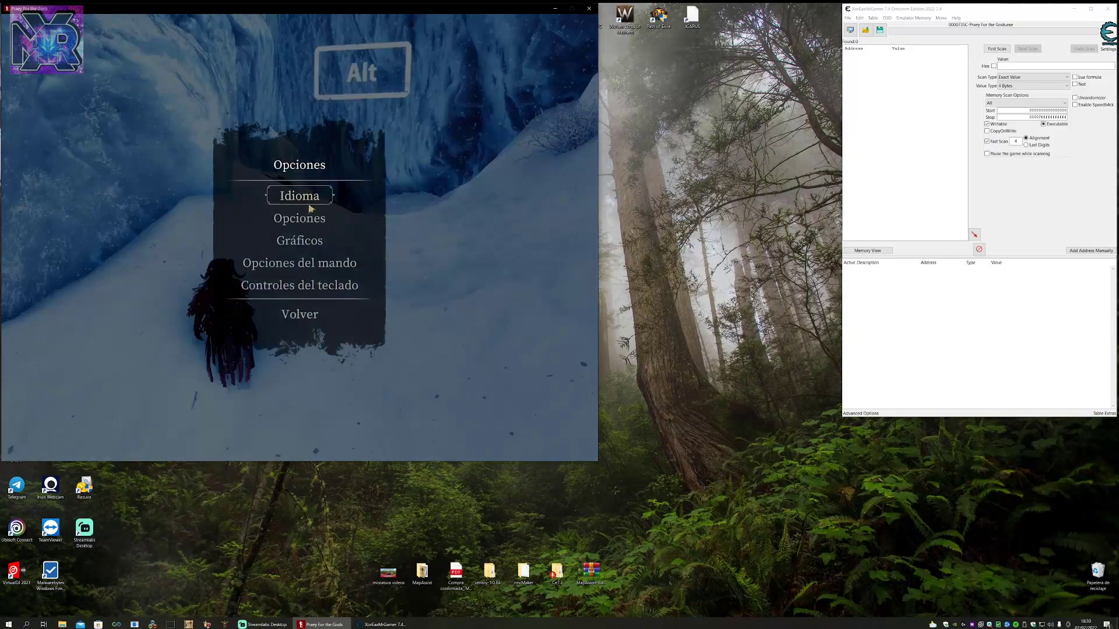
left_click(314, 220)
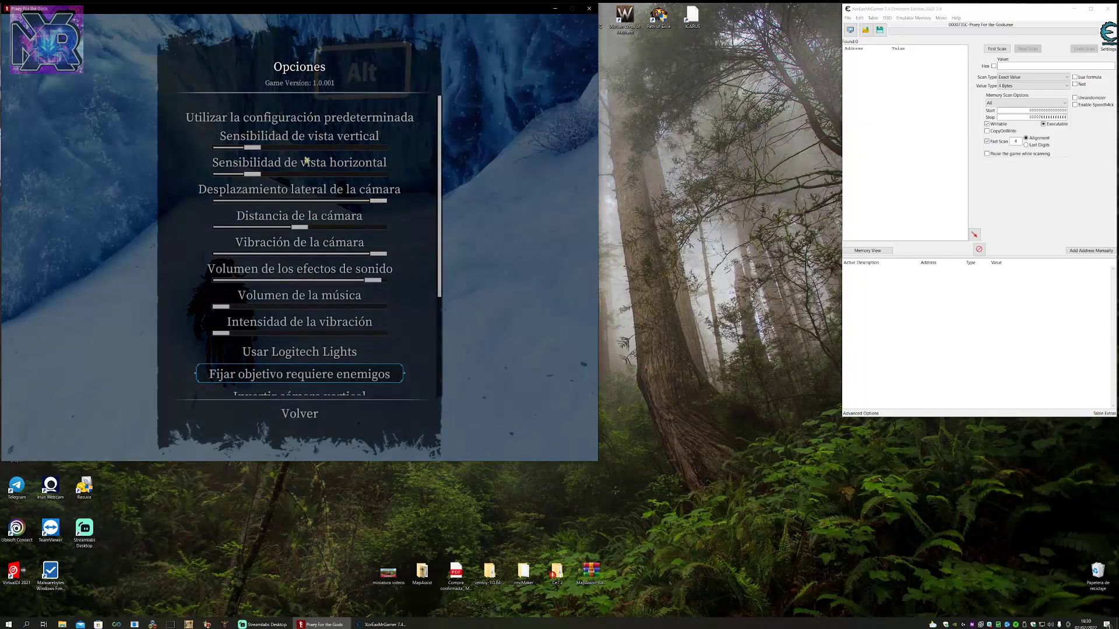
left_click_drag(338, 282, 317, 285)
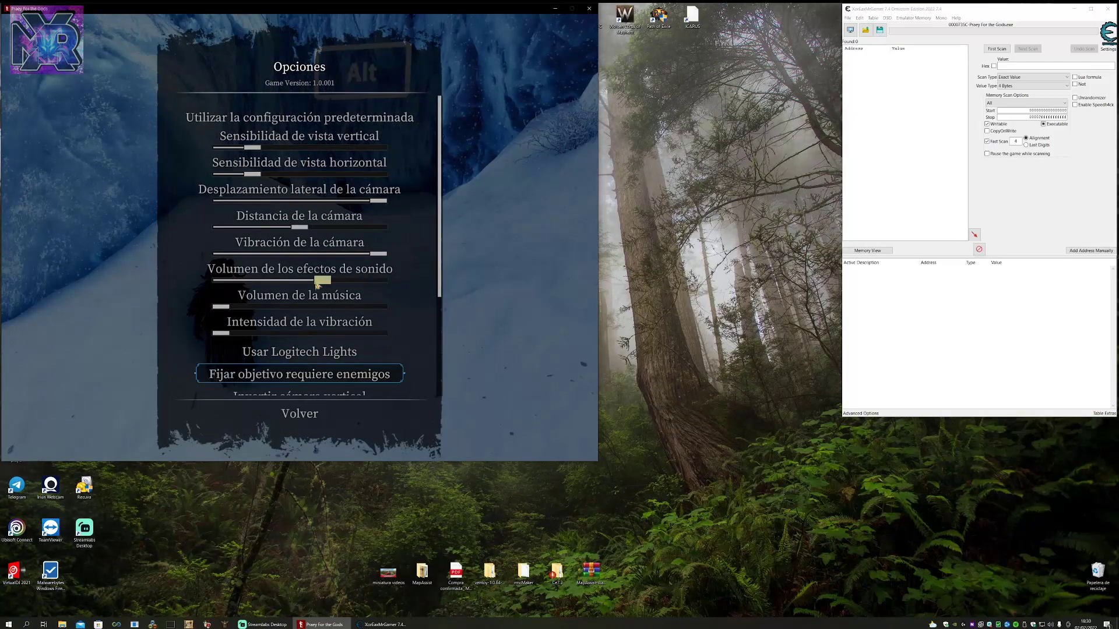
left_click(301, 412)
left_click(303, 315)
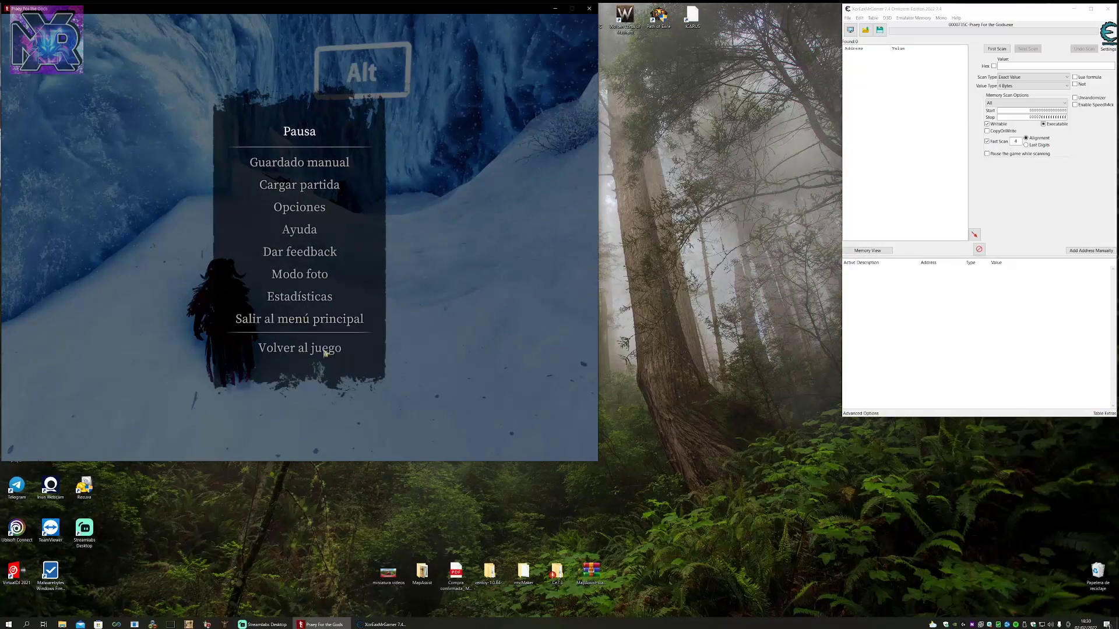
left_click(294, 357)
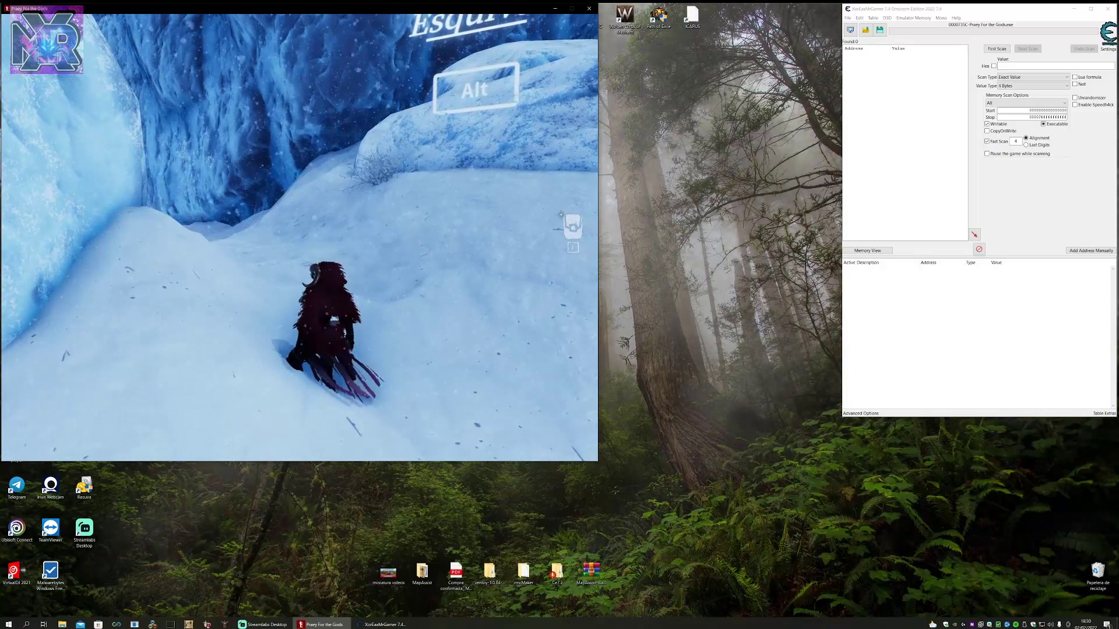
Walk the character around the snowy slope near the Esquivar hint and pause the game.
key("w")
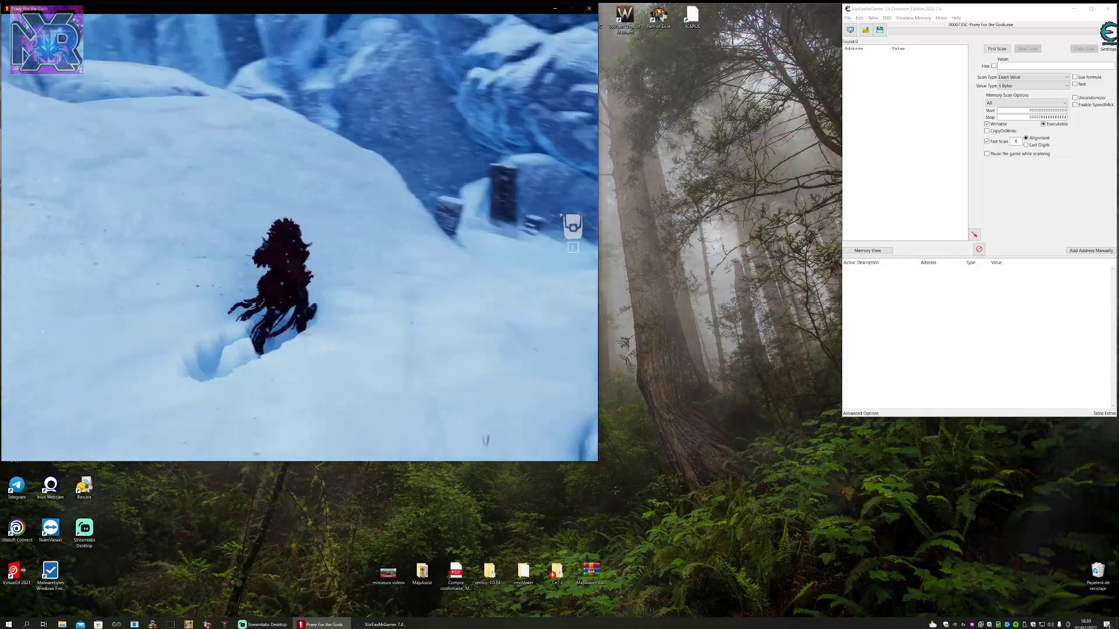
key("w")
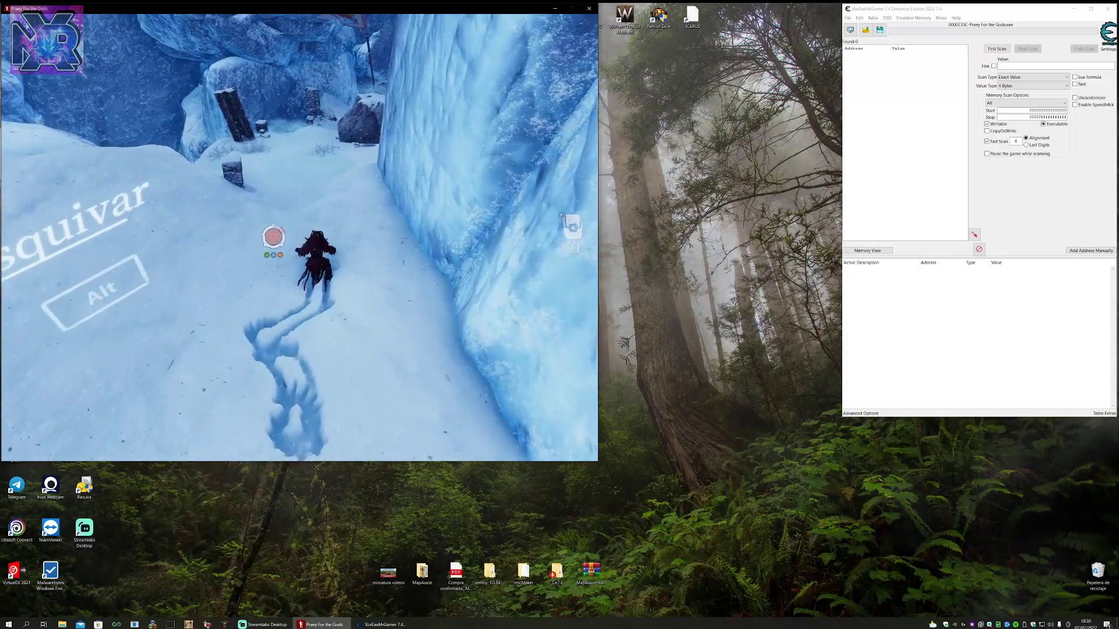
key("w")
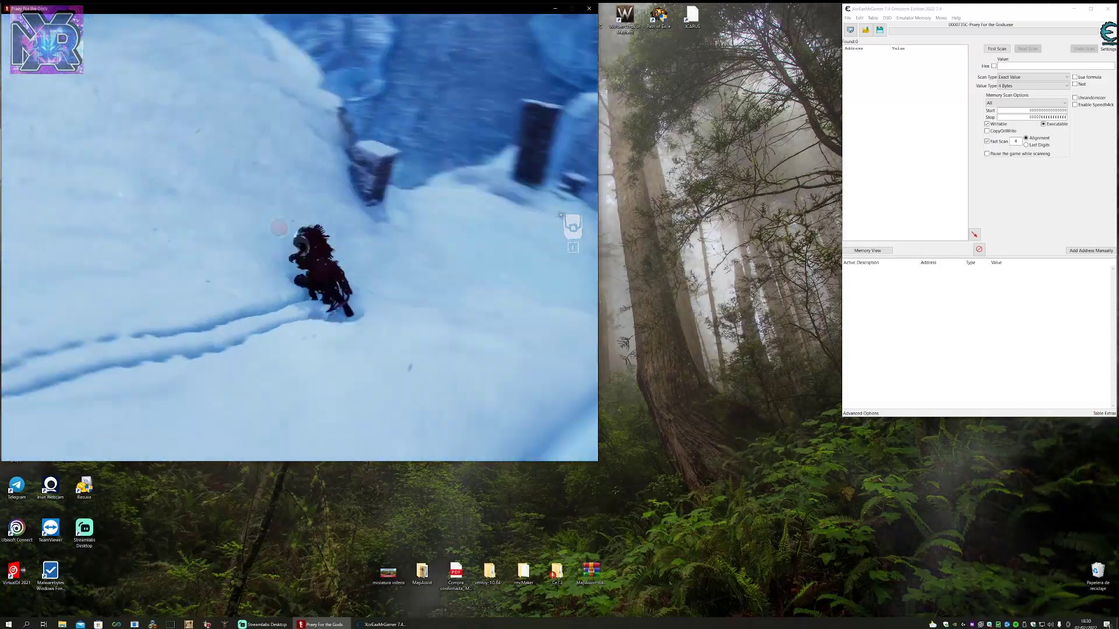
key("w")
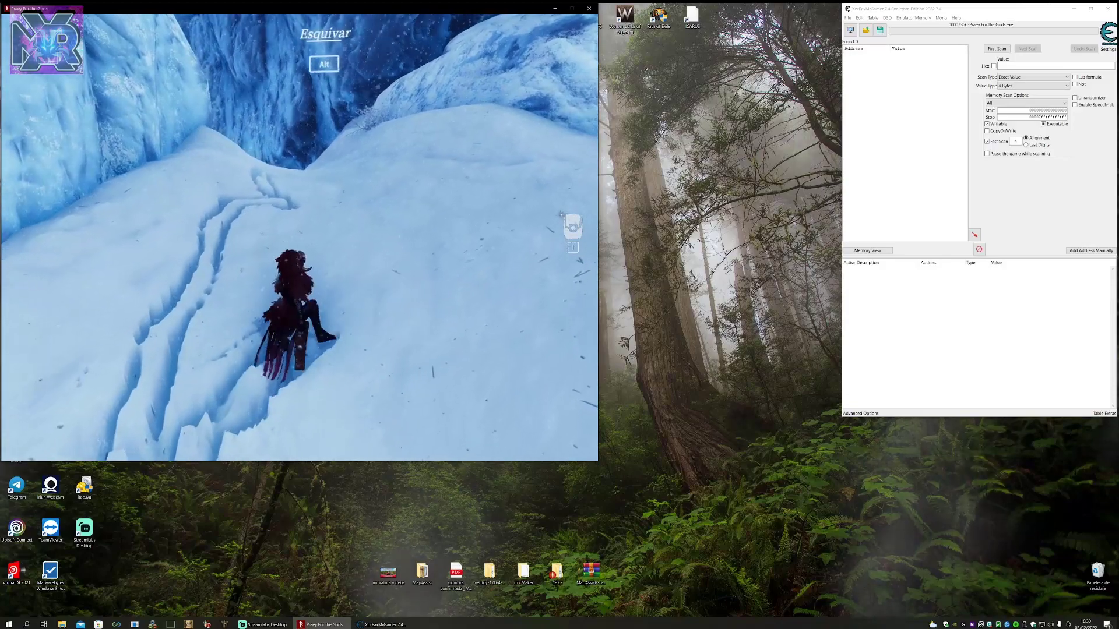
key("w")
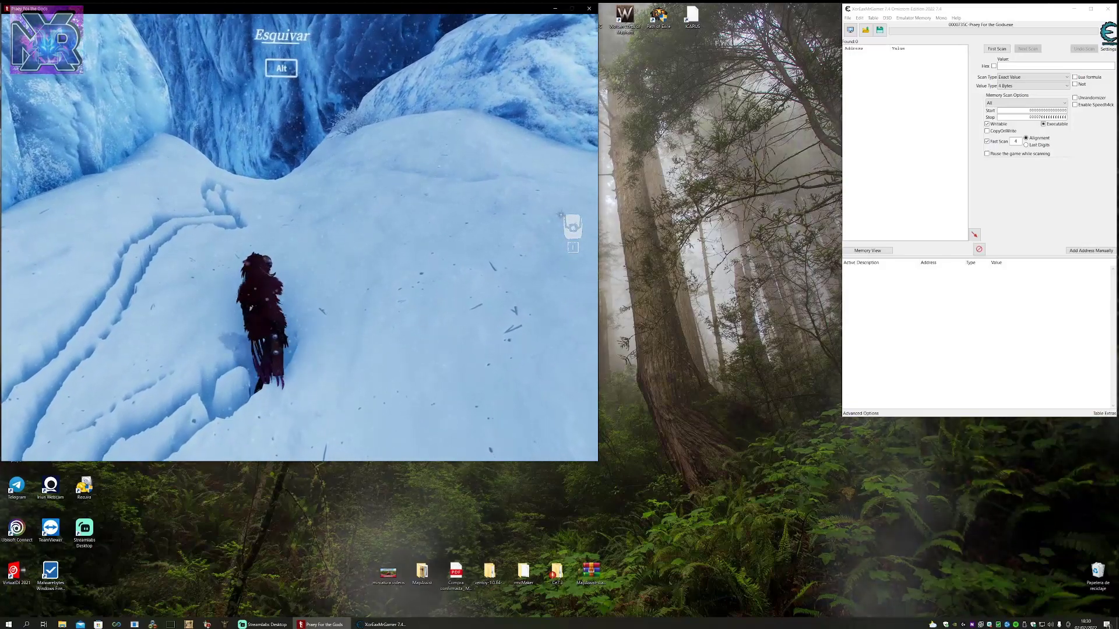
key("w")
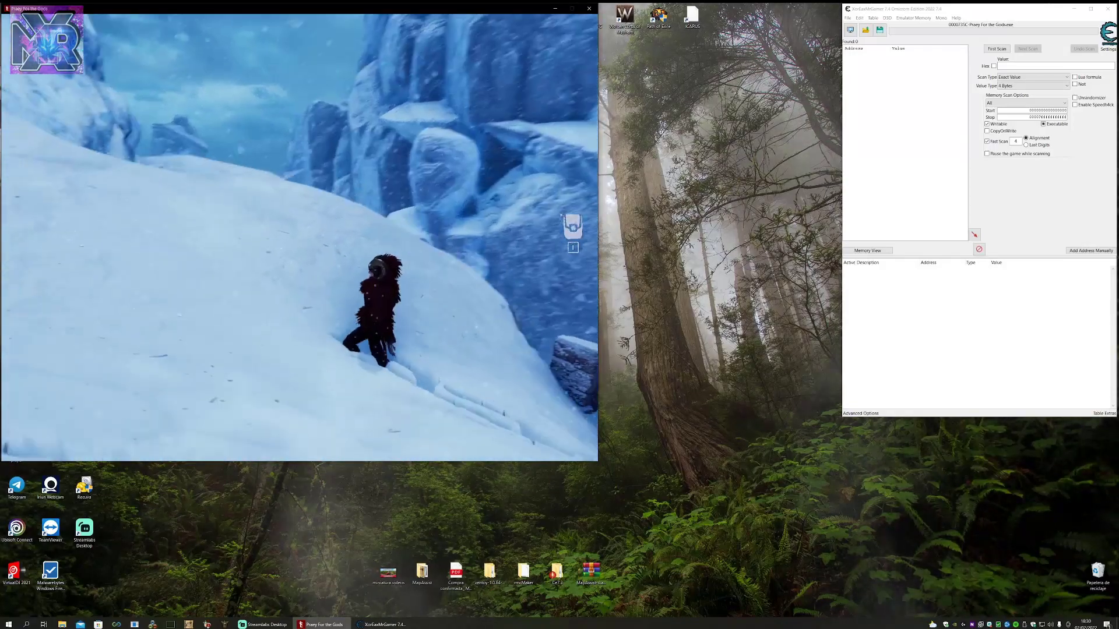
key("w")
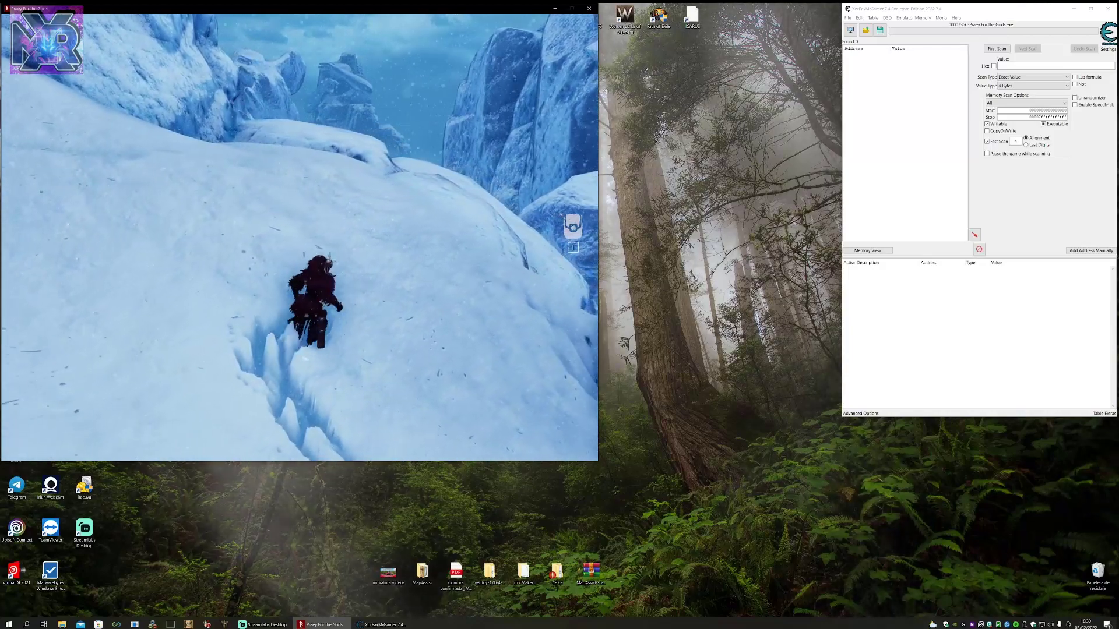
key("w")
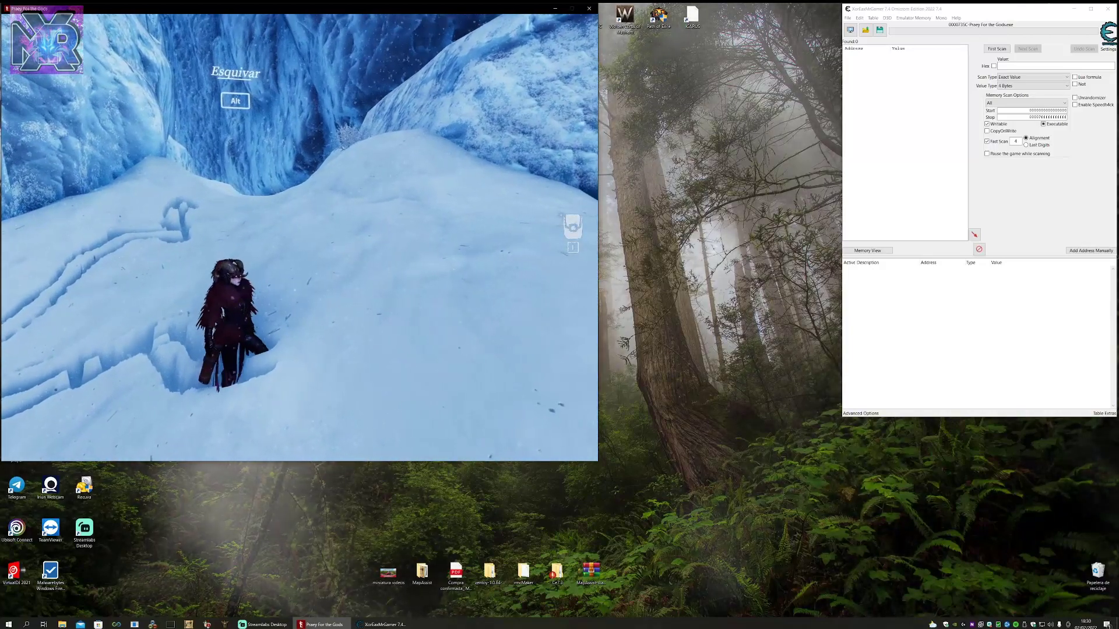
key("Escape")
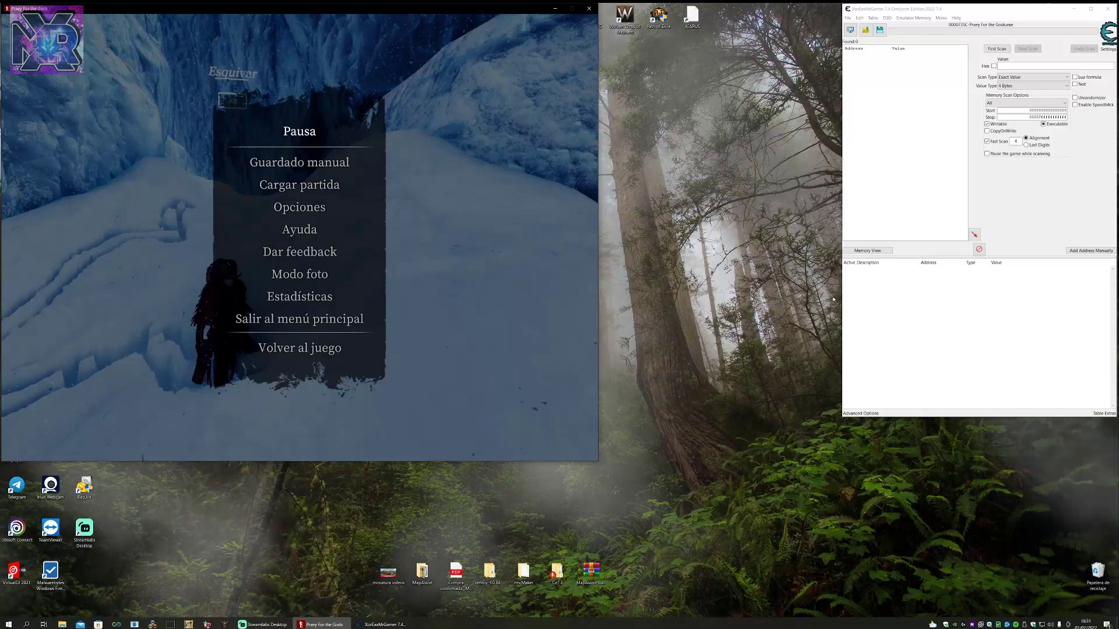
Open the .NET Info window from the memory scanner, reposition it, and enlarge its Images list and Static fields pane.
left_click(956, 10)
left_click(941, 17)
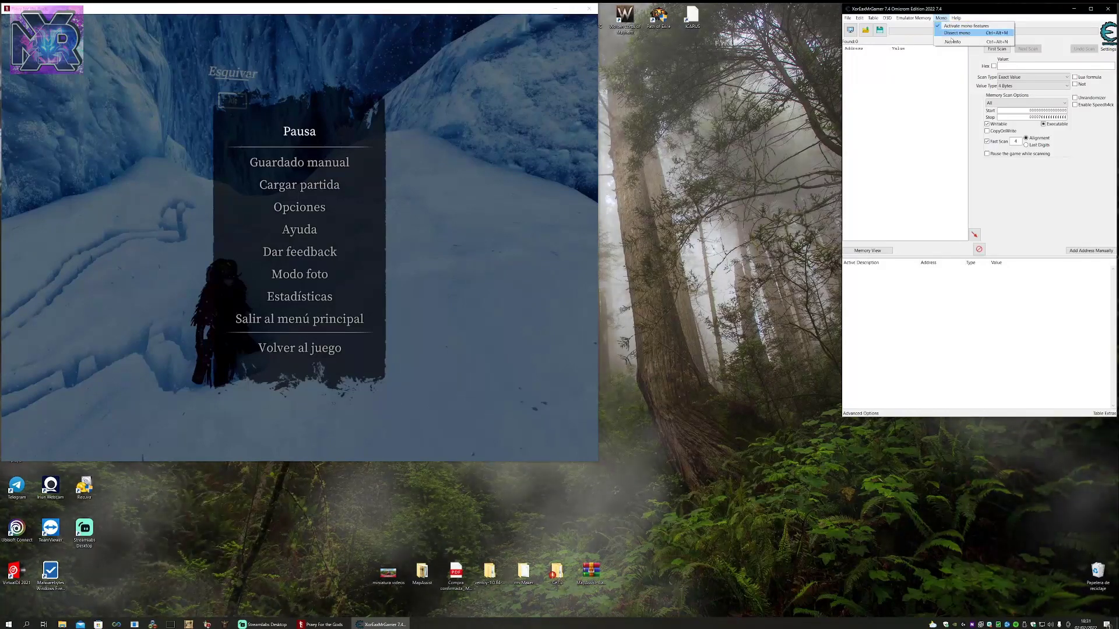
left_click(952, 42)
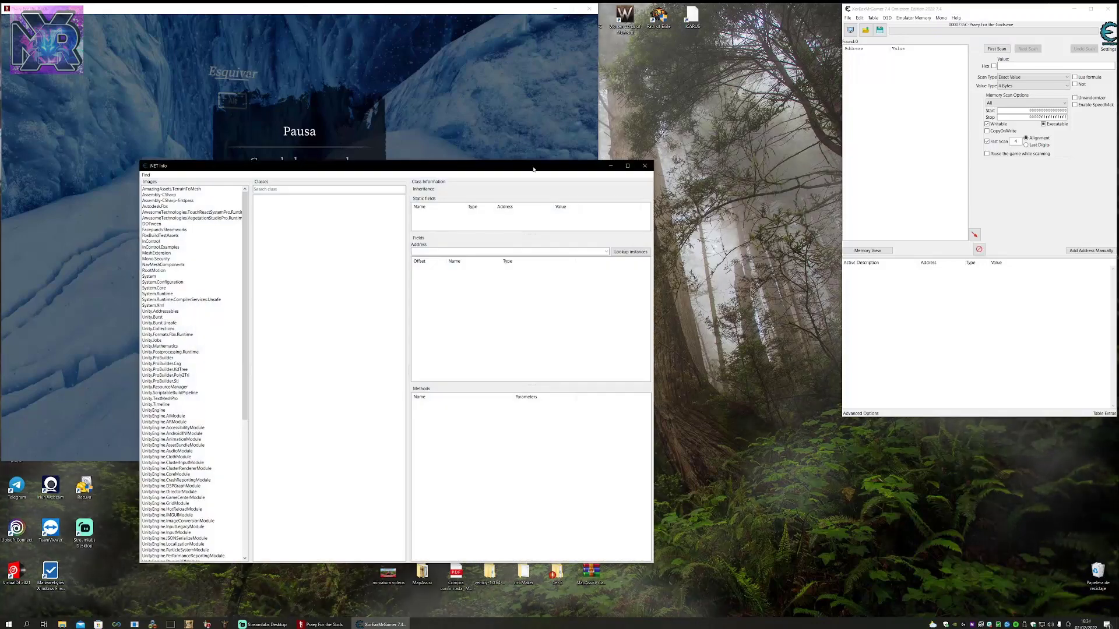
left_click_drag(534, 169, 683, 113)
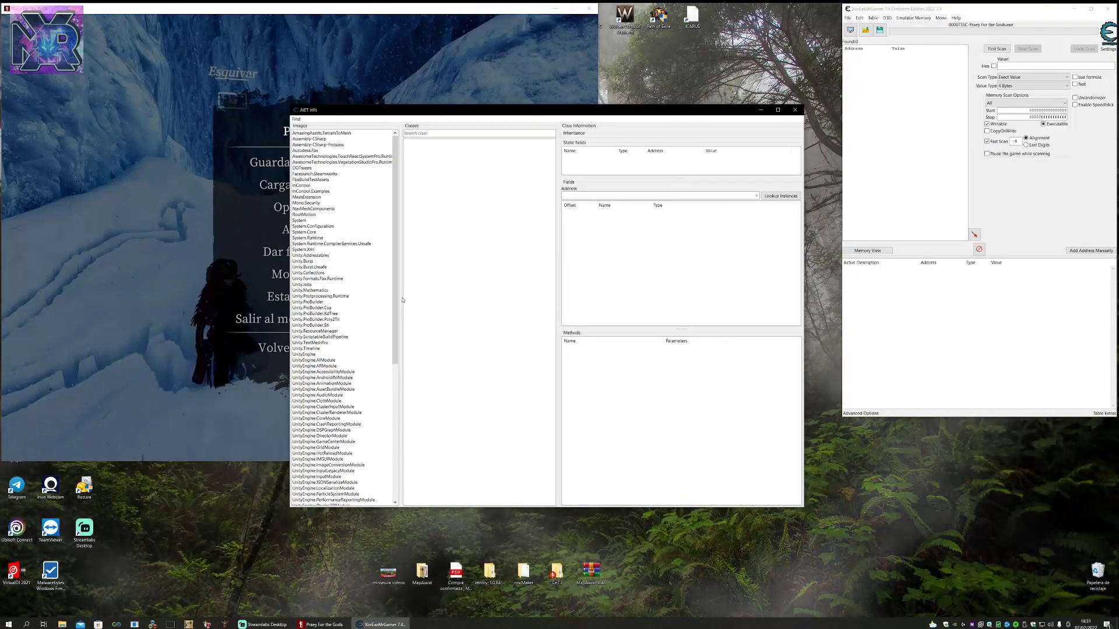
left_click_drag(402, 300, 410, 287)
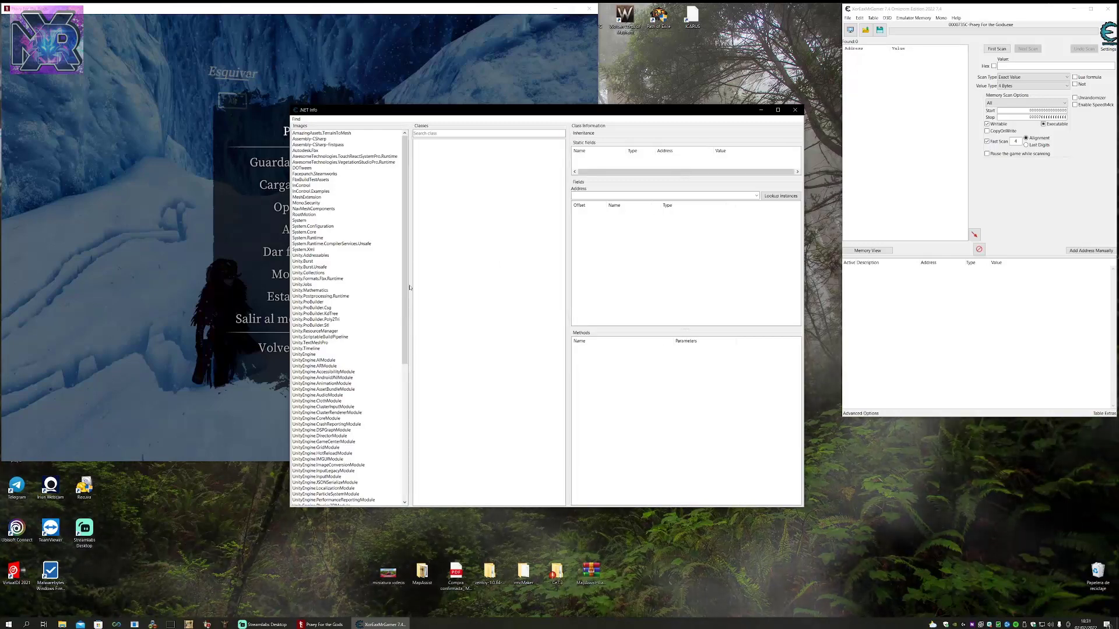
left_click_drag(582, 109, 585, 120)
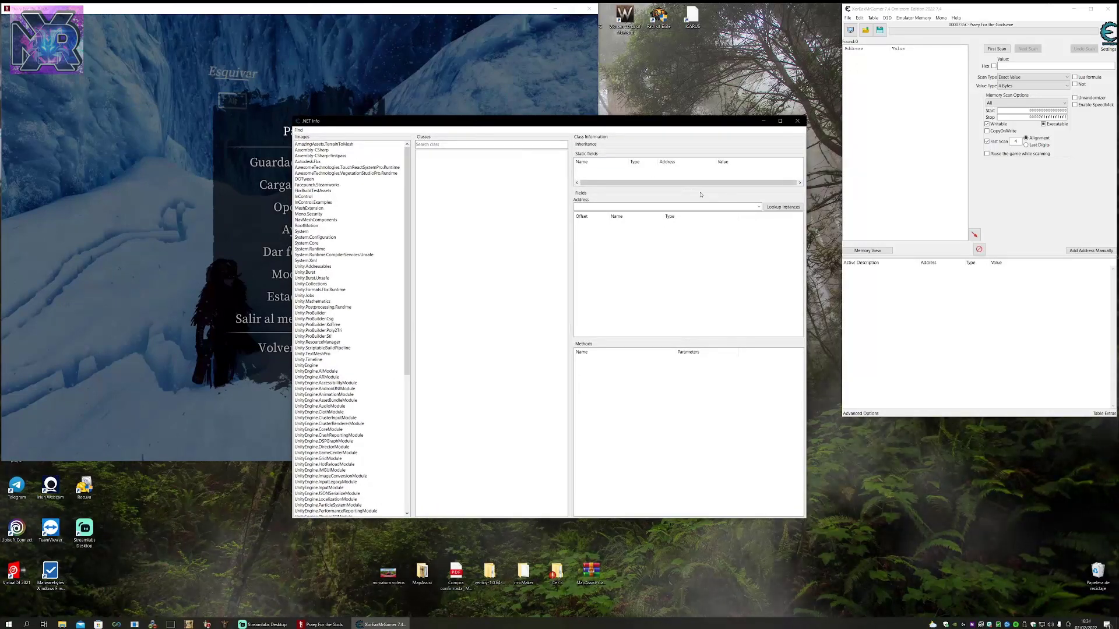
left_click_drag(691, 189, 685, 209)
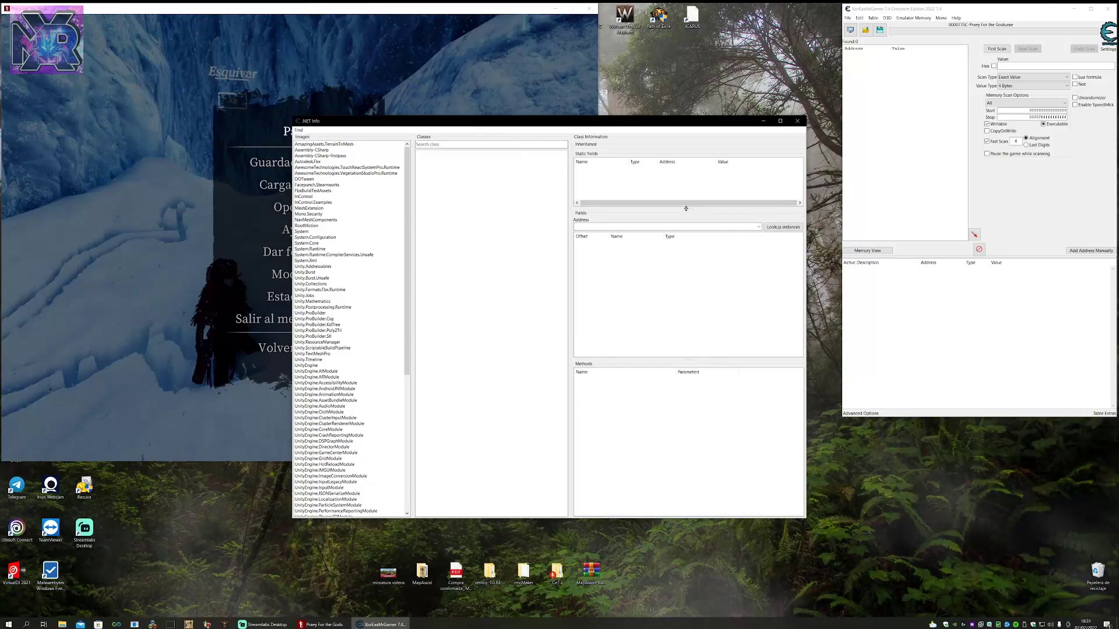
Filter the Assembly-CSharp classes by "player", show the Player class's fields and methods, and widen the field name column.
left_click(312, 151)
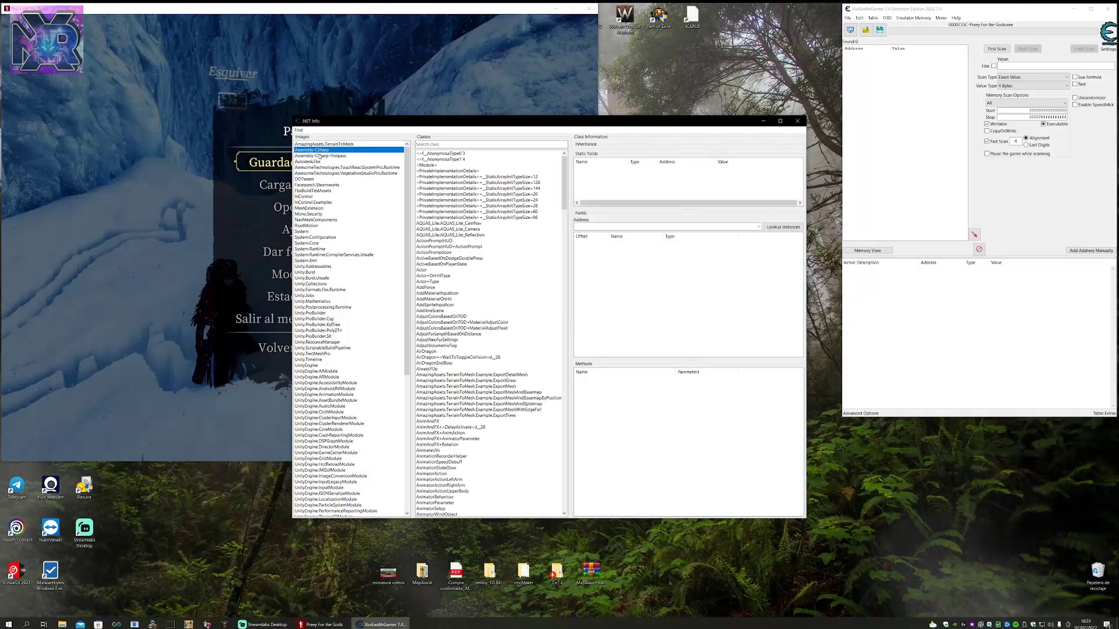
left_click_drag(640, 124, 646, 128)
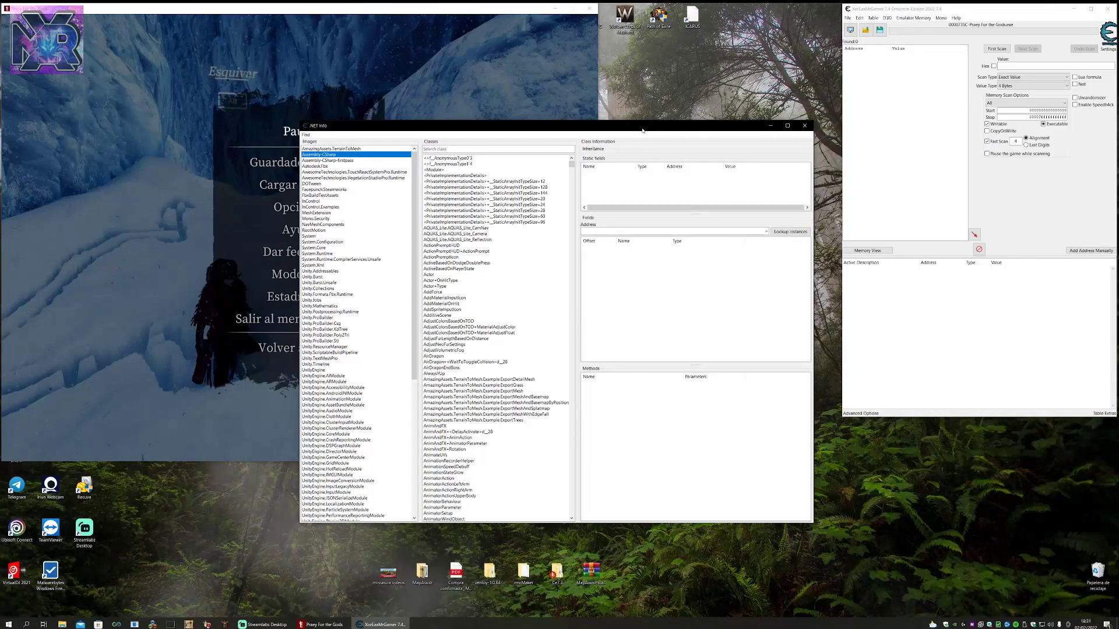
mouse_move(643, 130)
left_mouse_down()
mouse_move(641, 164)
mouse_move(637, 143)
left_mouse_up()
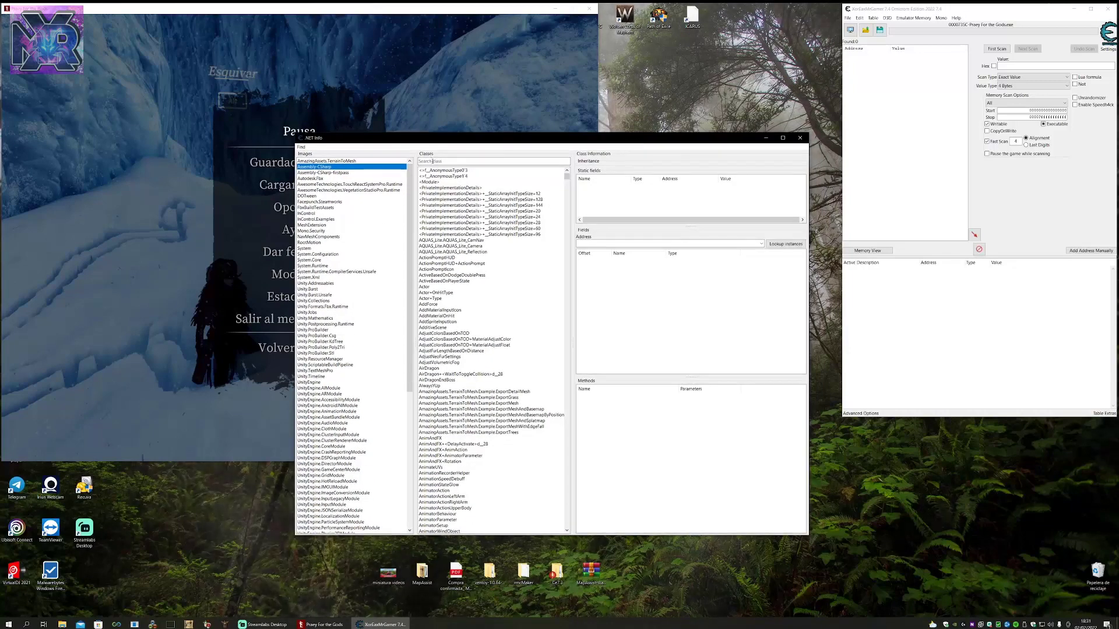
type("player")
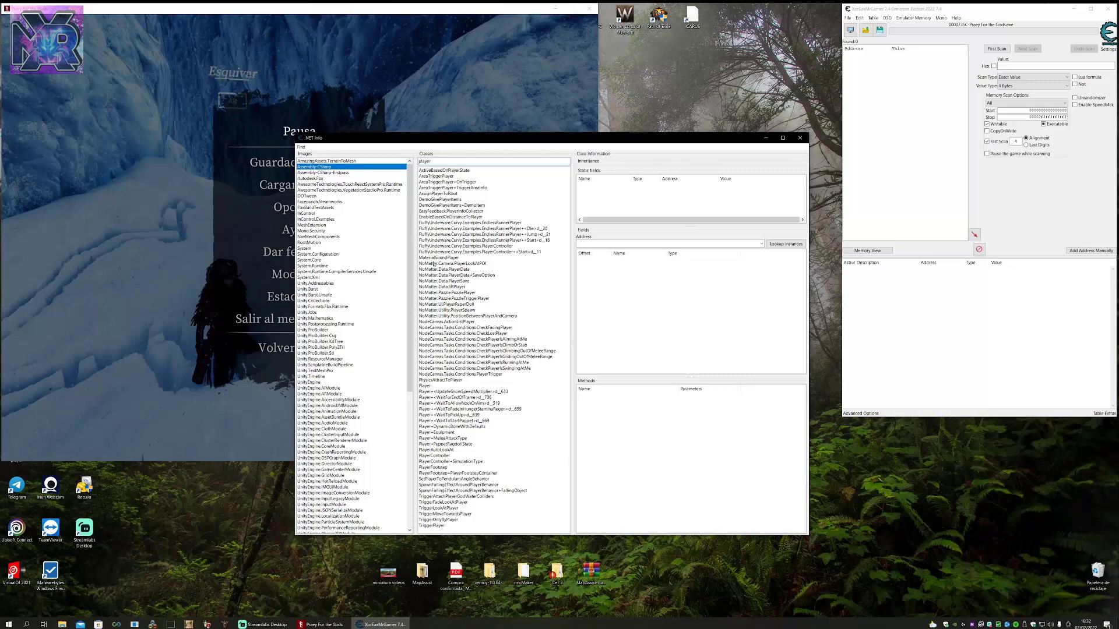
left_click(425, 386)
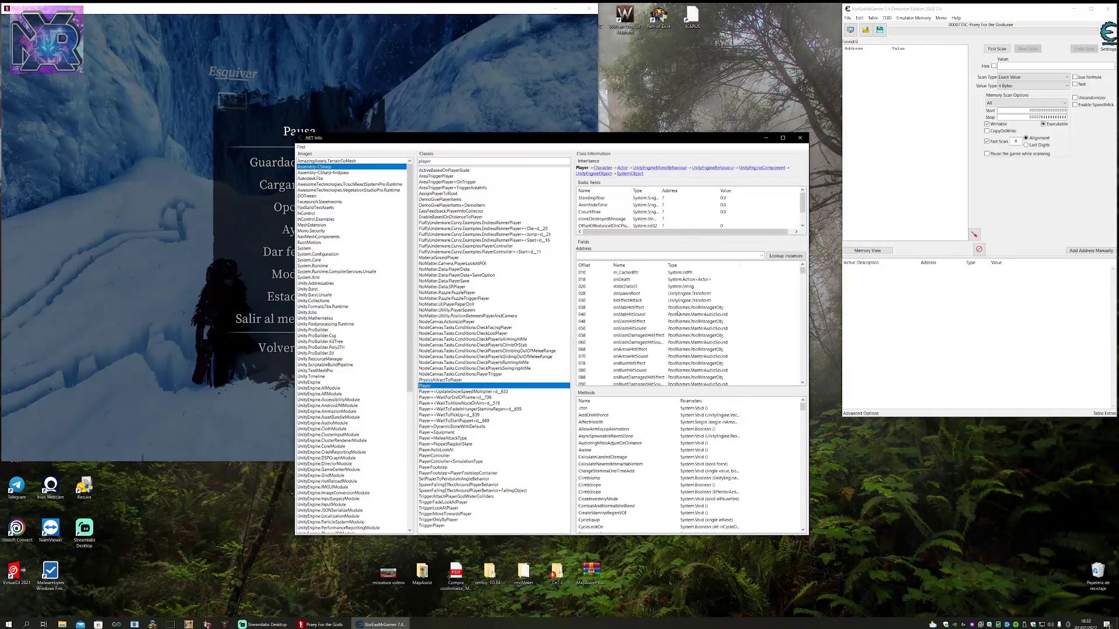
left_click_drag(666, 265, 680, 265)
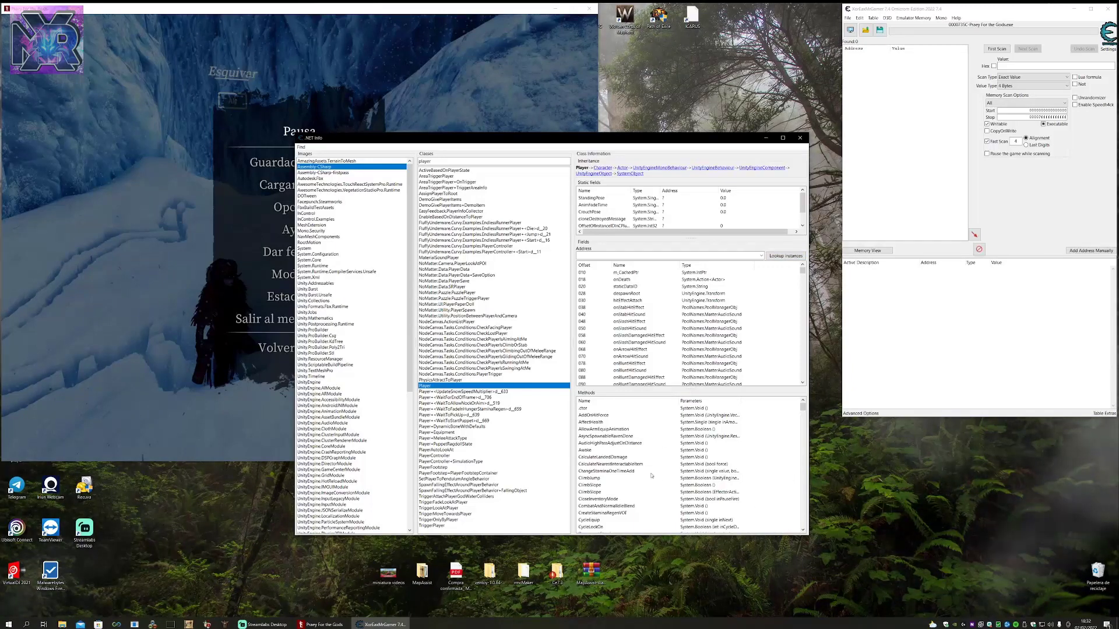
Resume the game, run the character around the snowy slope near the Esquivar hint, and pause again.
left_click(98, 314)
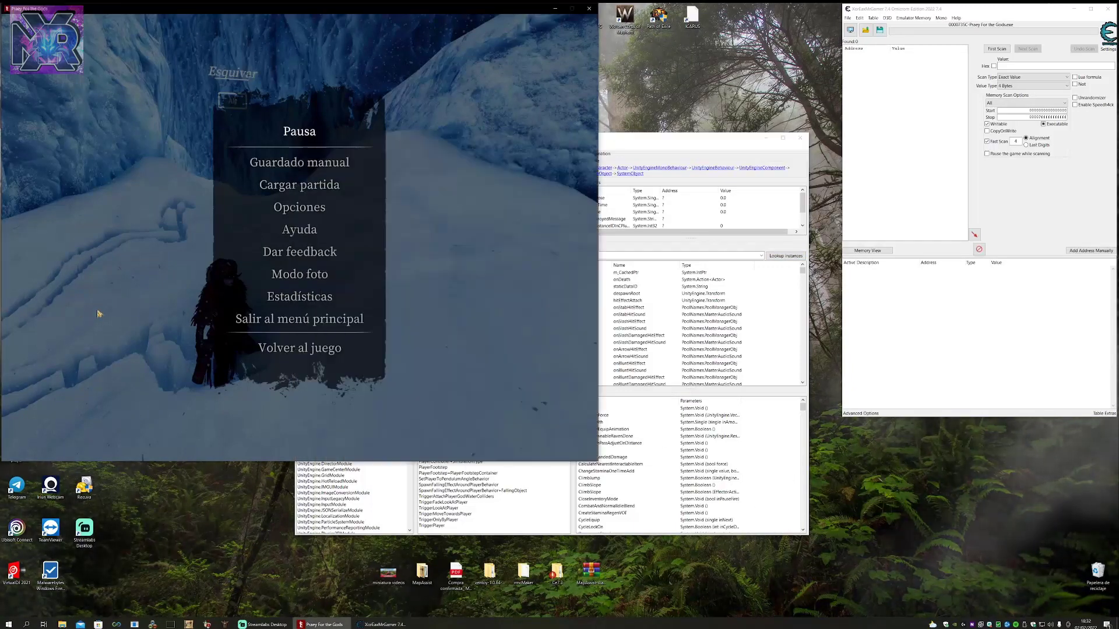
key("Escape")
key("w")
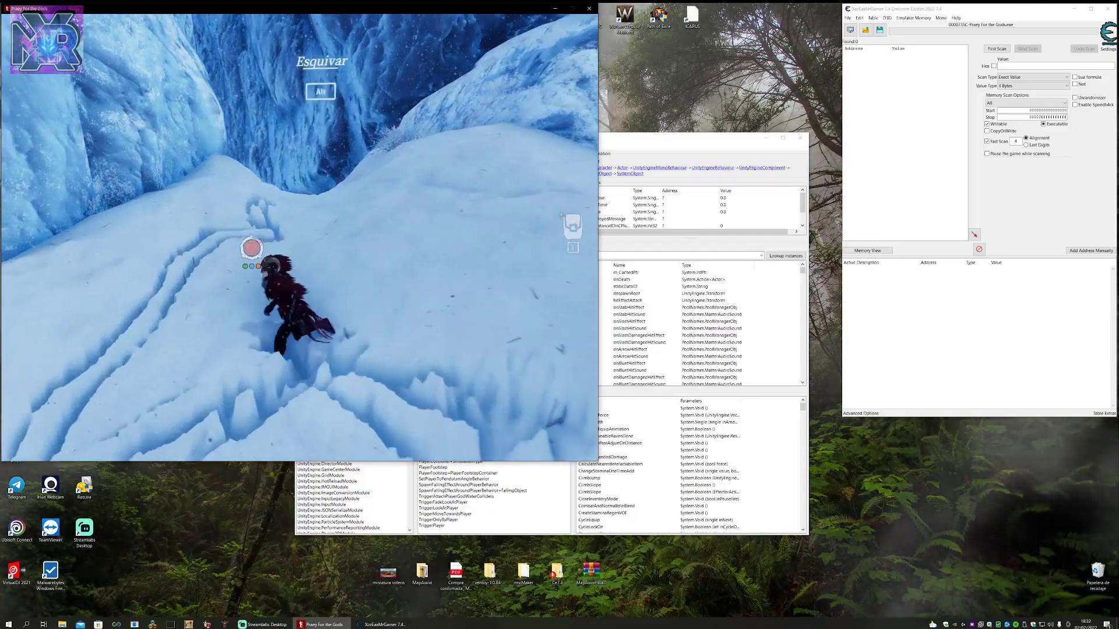
key("a")
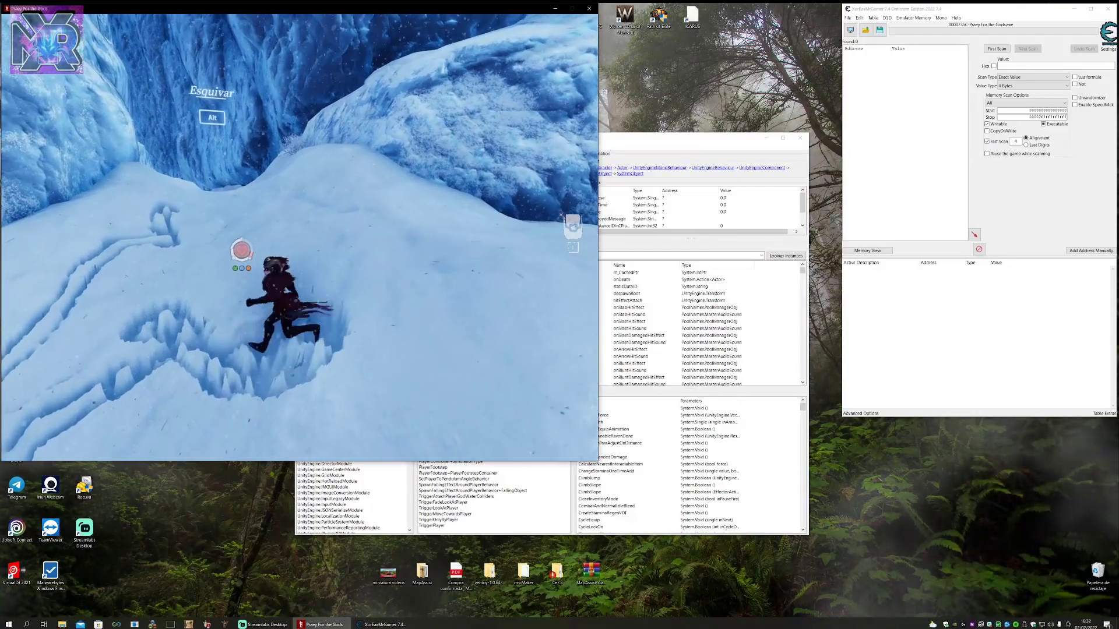
key("w")
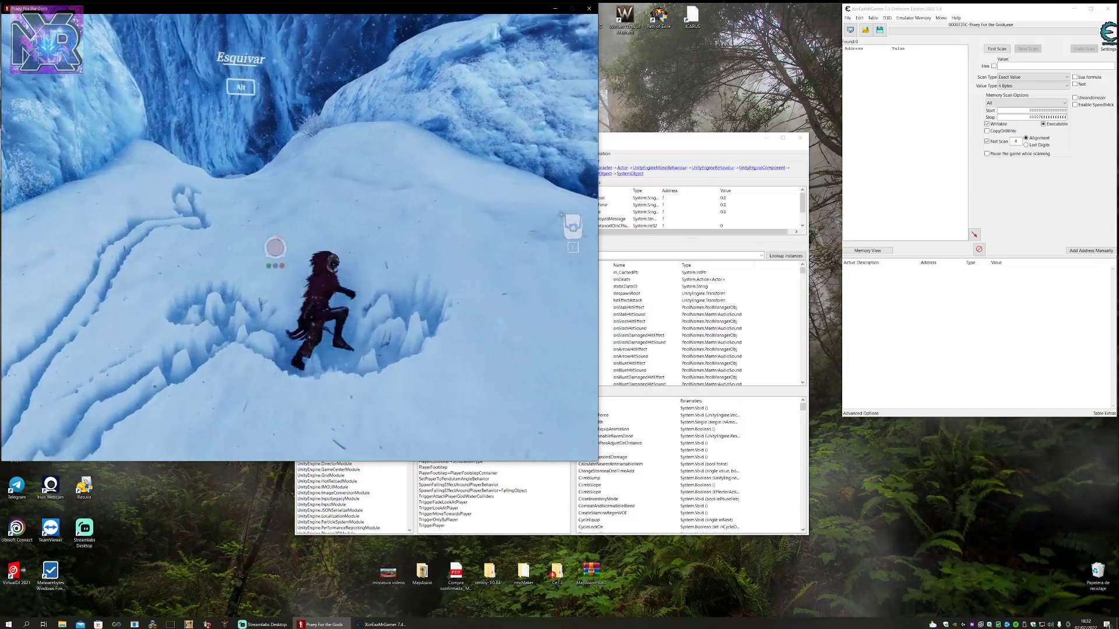
key("w")
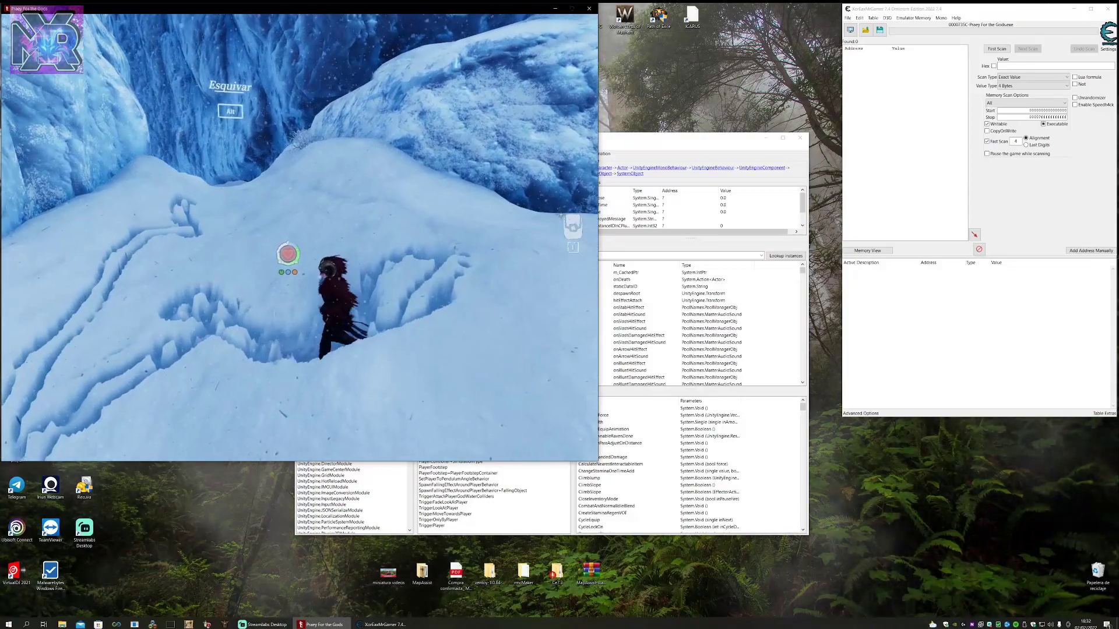
key("w")
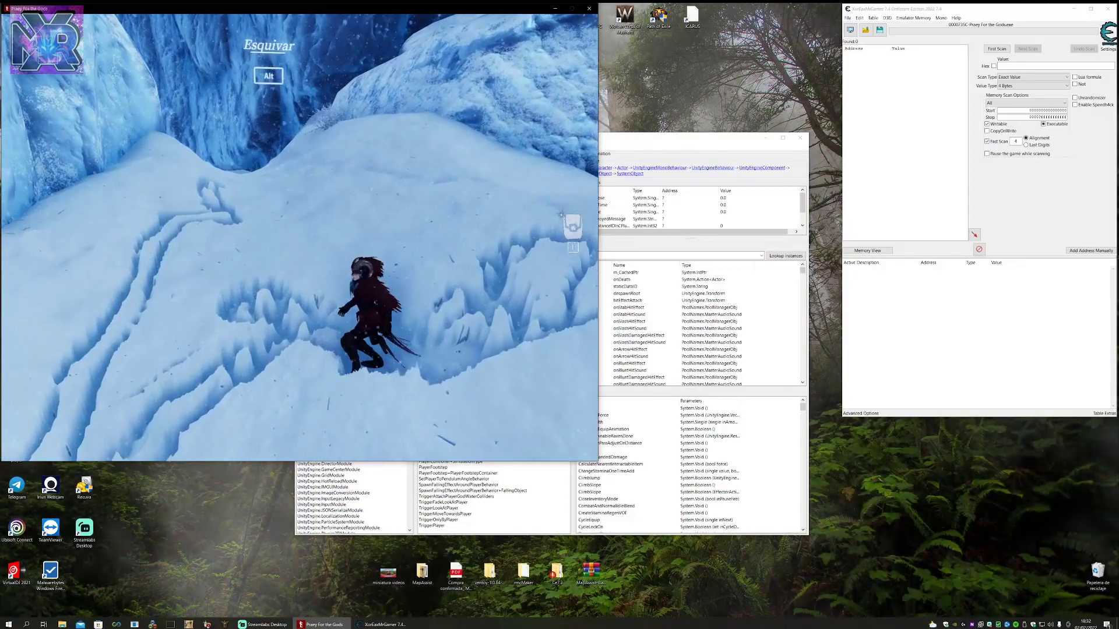
key("w")
key("Escape")
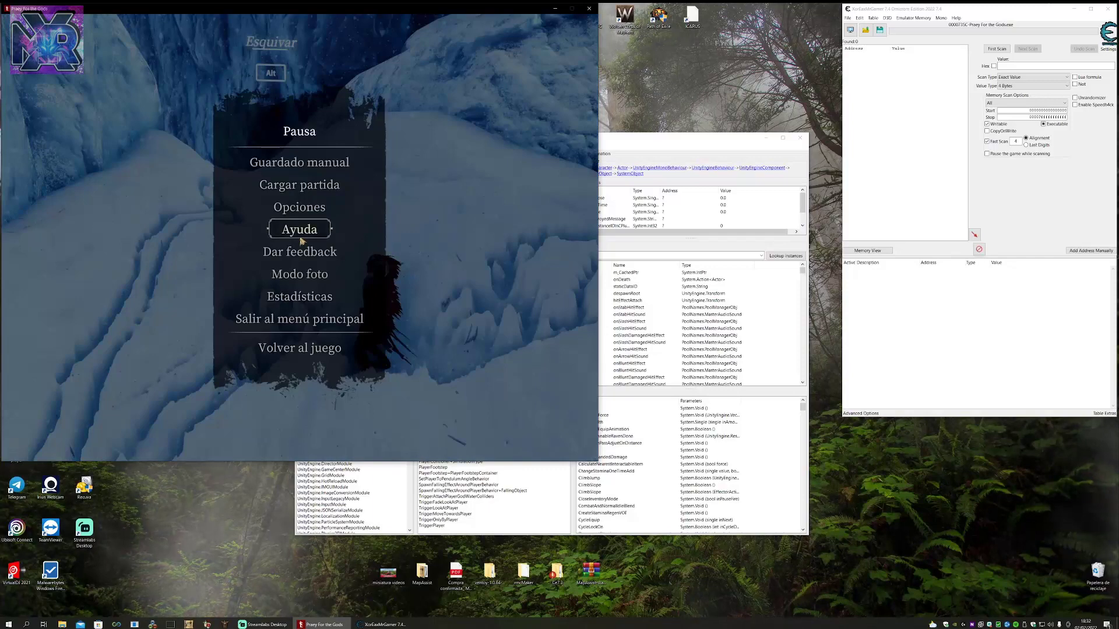
Return to the .NET Info window and look through the Player class's methods for stamina-related entries.
left_click(692, 402)
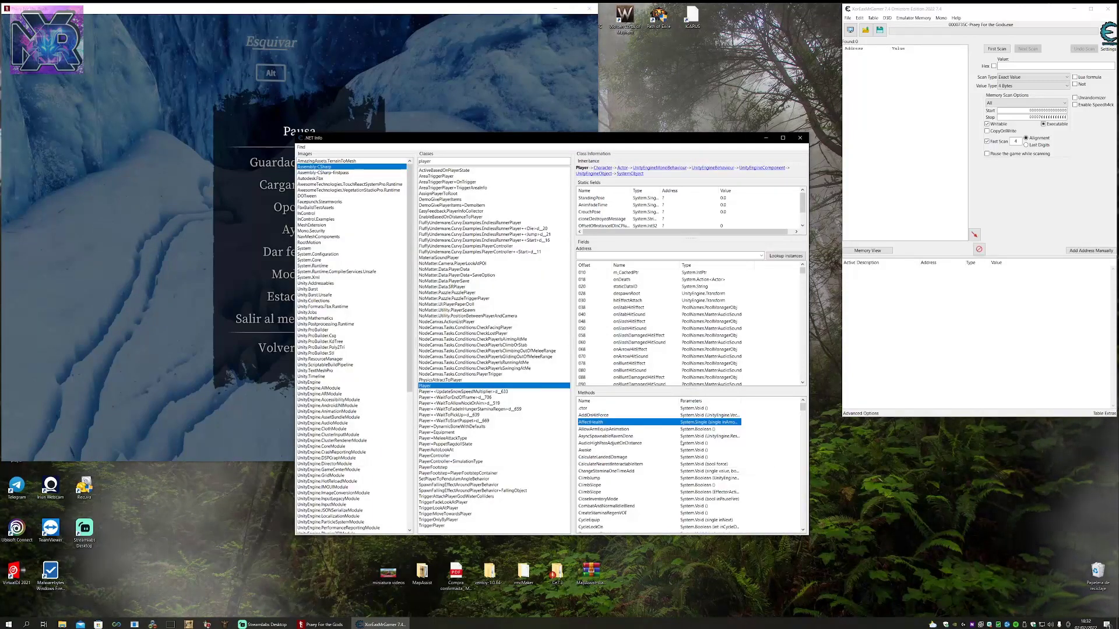
scroll(686, 458, "down", 2)
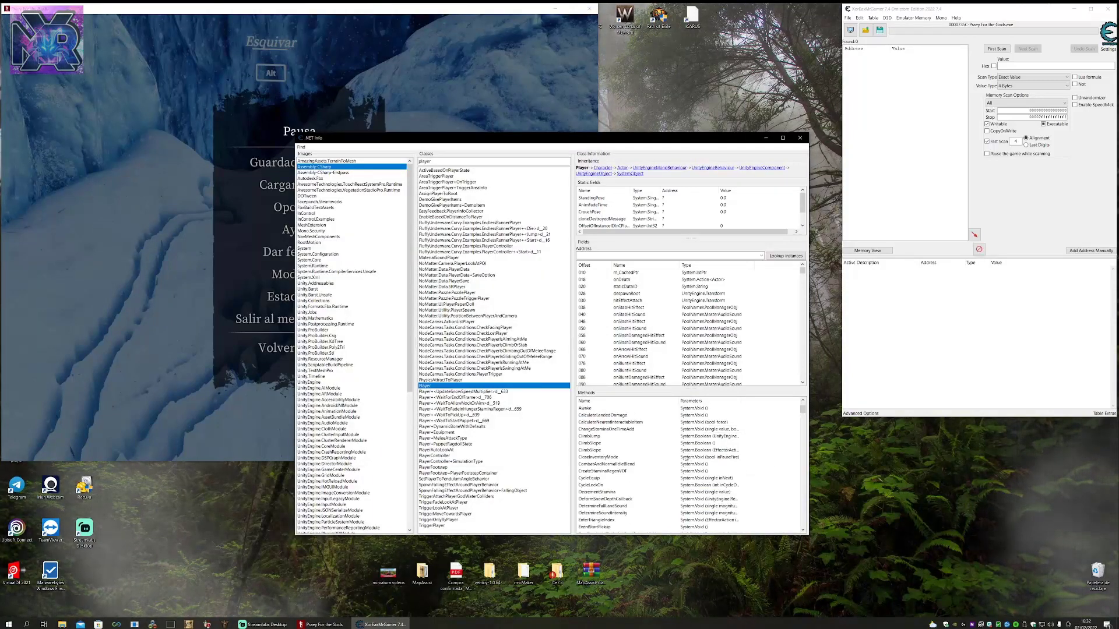
scroll(686, 459, "down", 6)
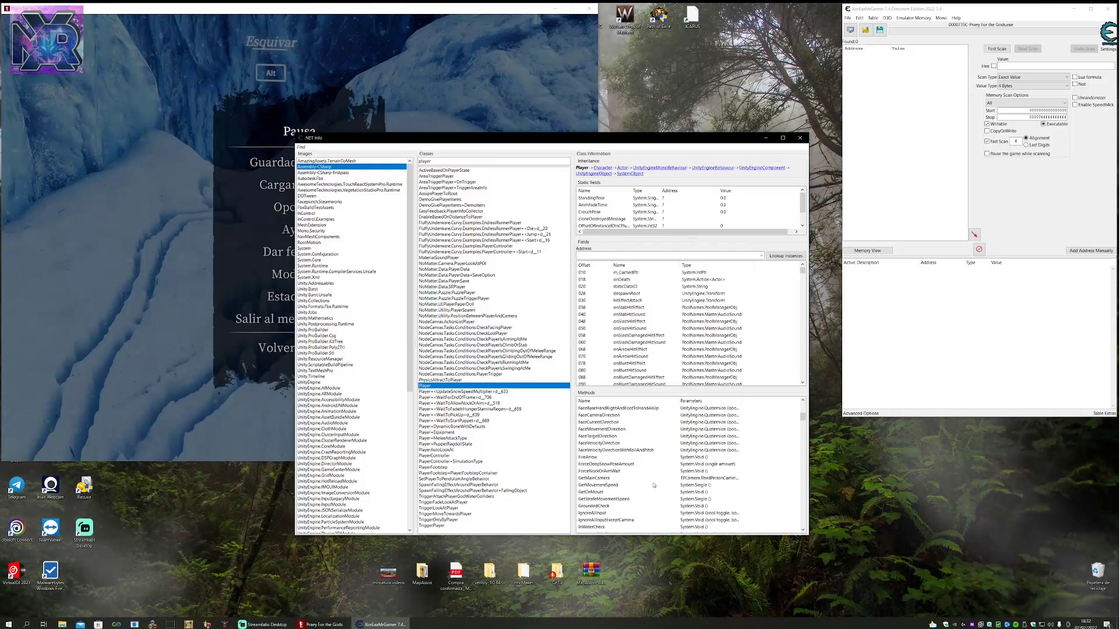
scroll(654, 485, "down", 3)
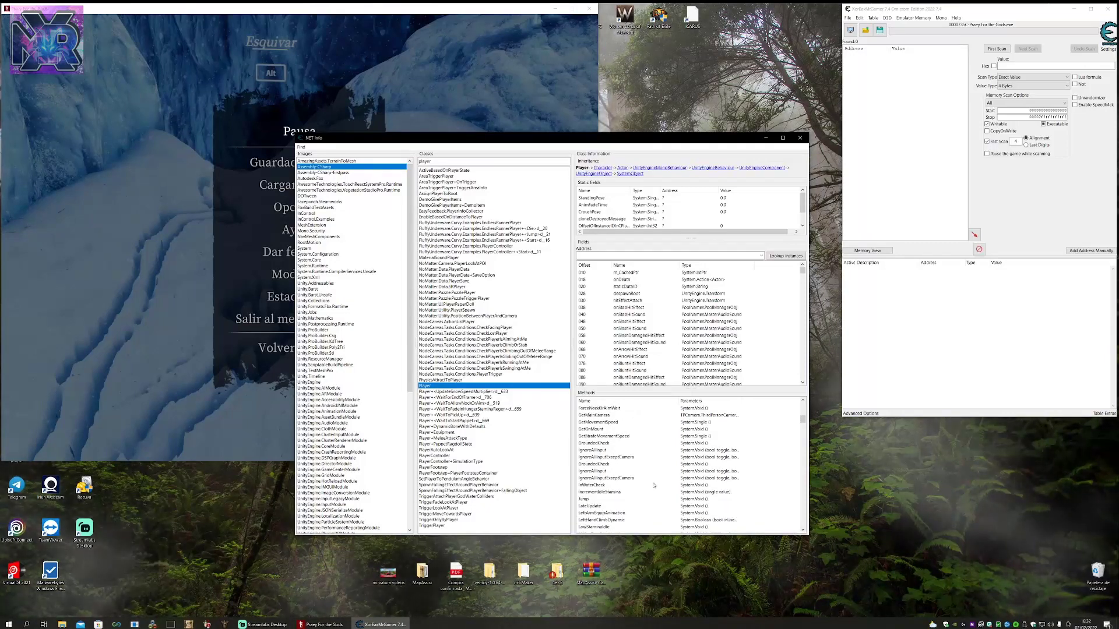
scroll(653, 485, "down", 1)
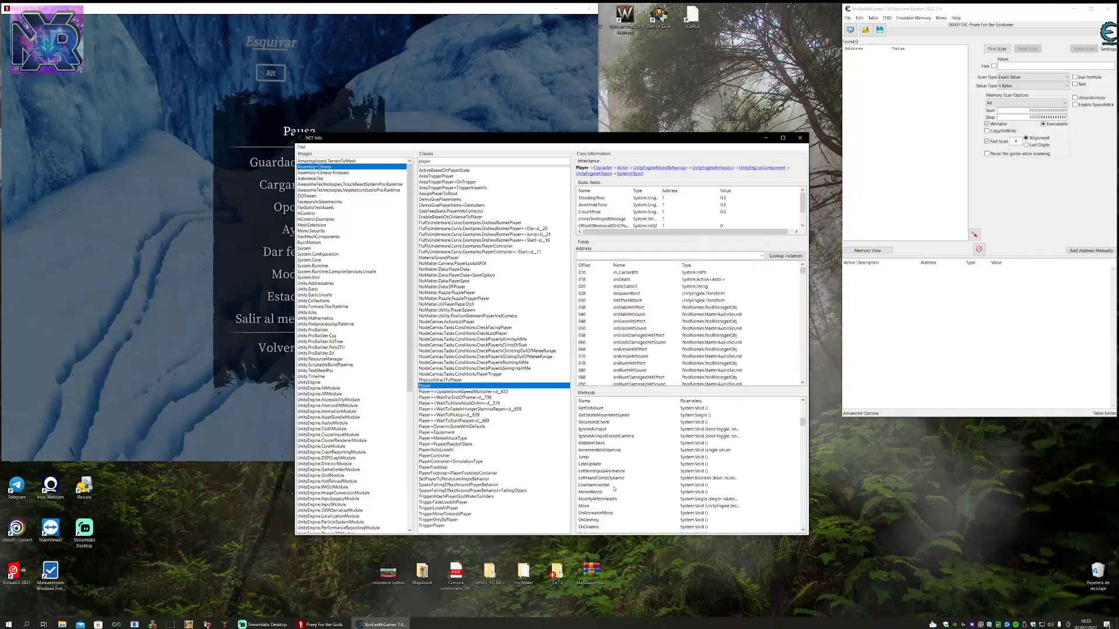
scroll(614, 488, "down", 2)
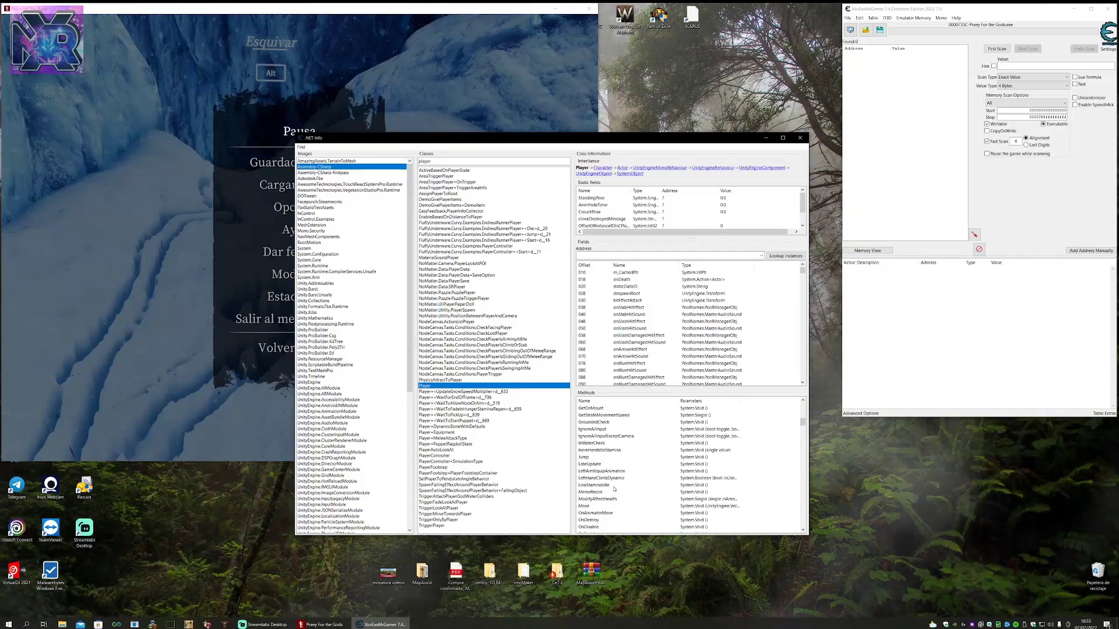
scroll(614, 489, "down", 5)
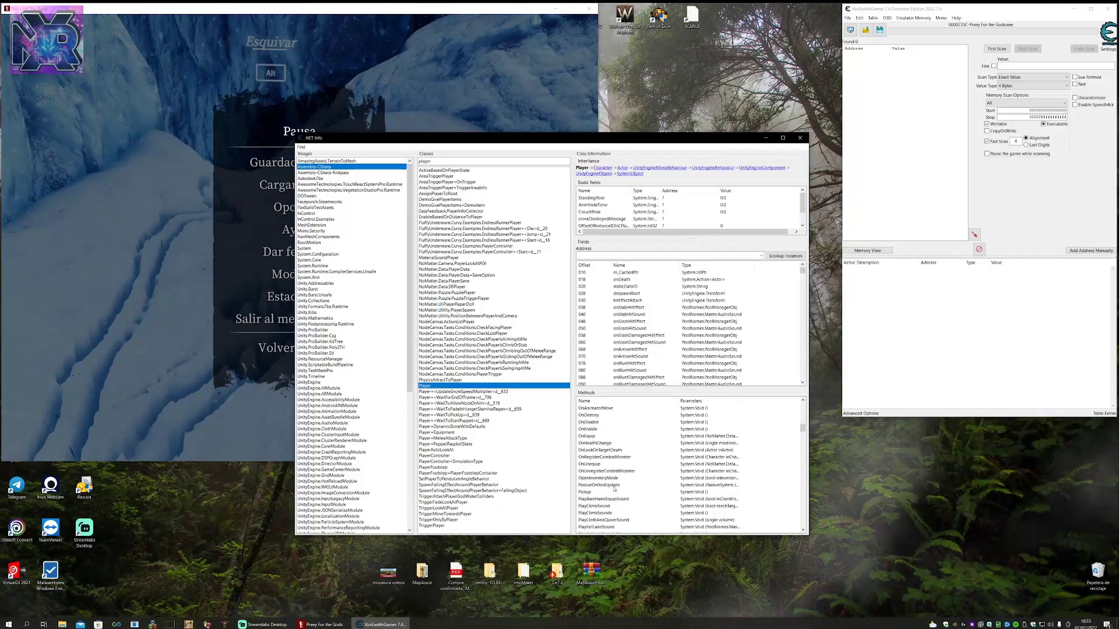
scroll(614, 489, "down", 6)
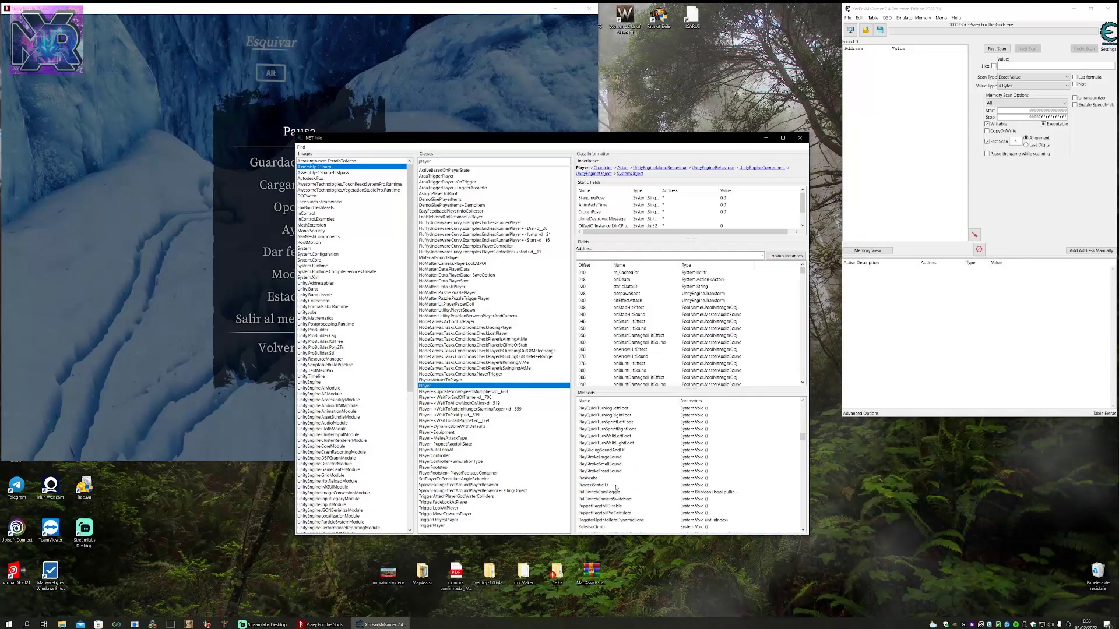
scroll(576, 452, "down", 2)
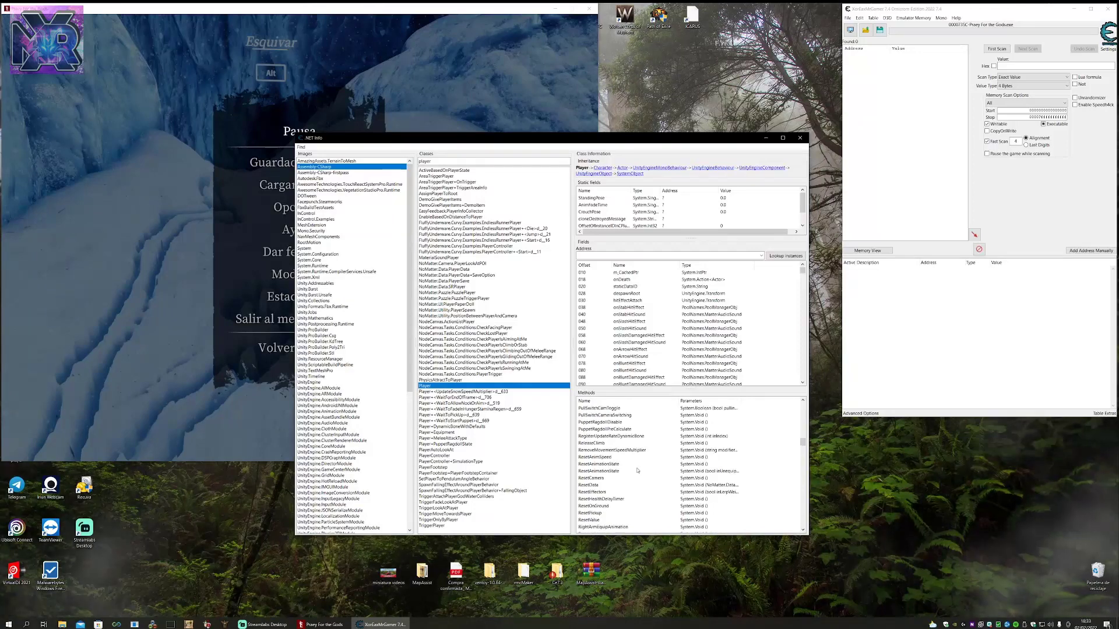
scroll(637, 470, "down", 7)
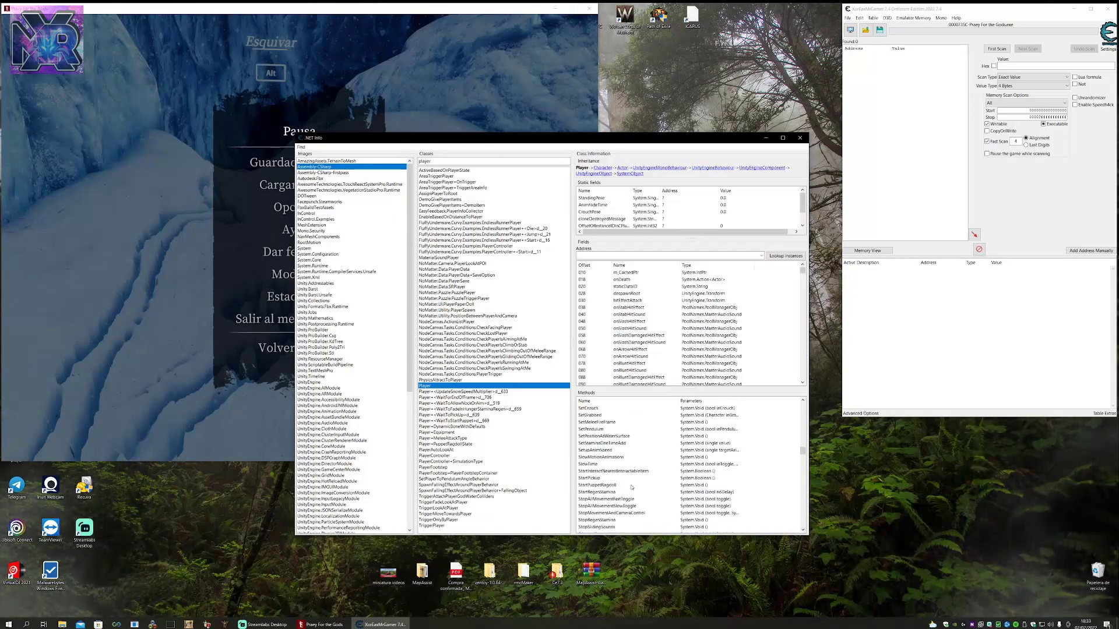
scroll(631, 487, "down", 7)
scroll(631, 487, "down", 4)
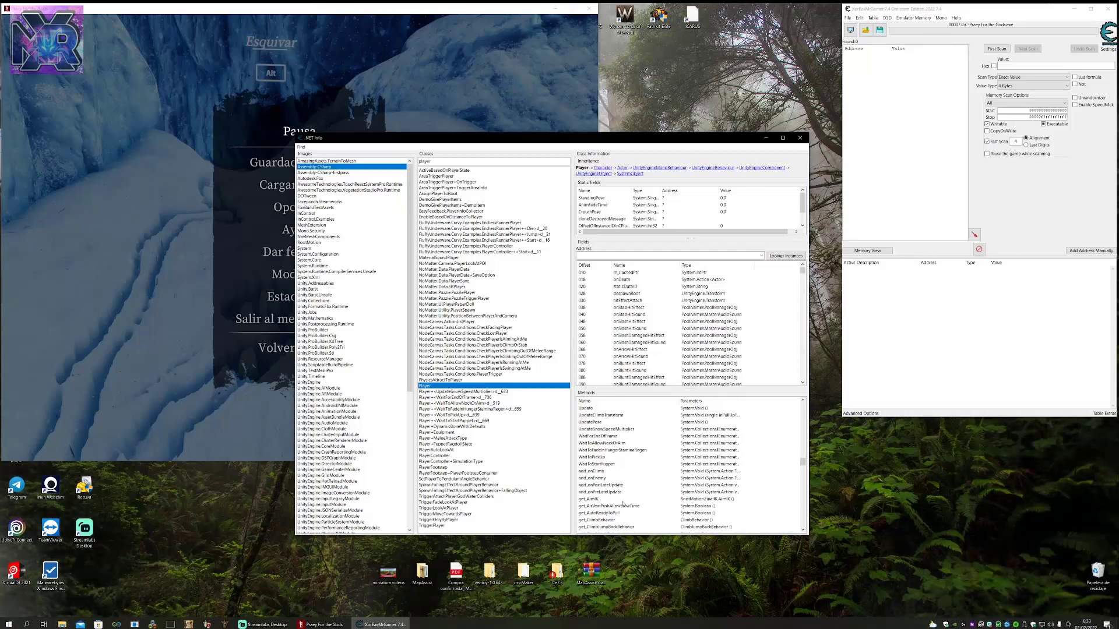
scroll(623, 503, "down", 3)
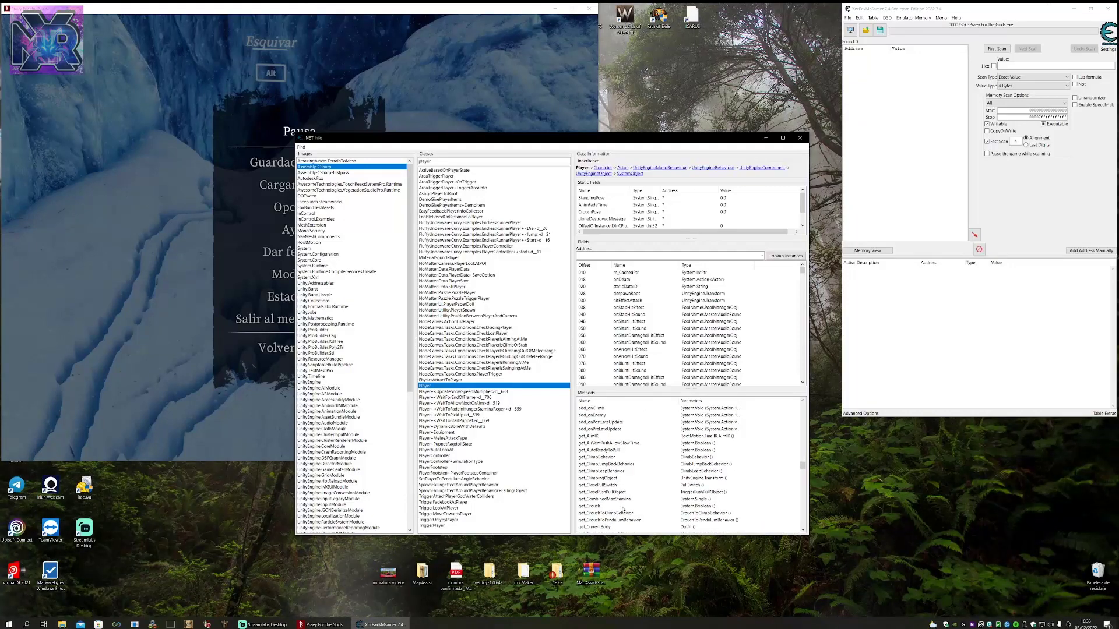
scroll(623, 509, "down", 6)
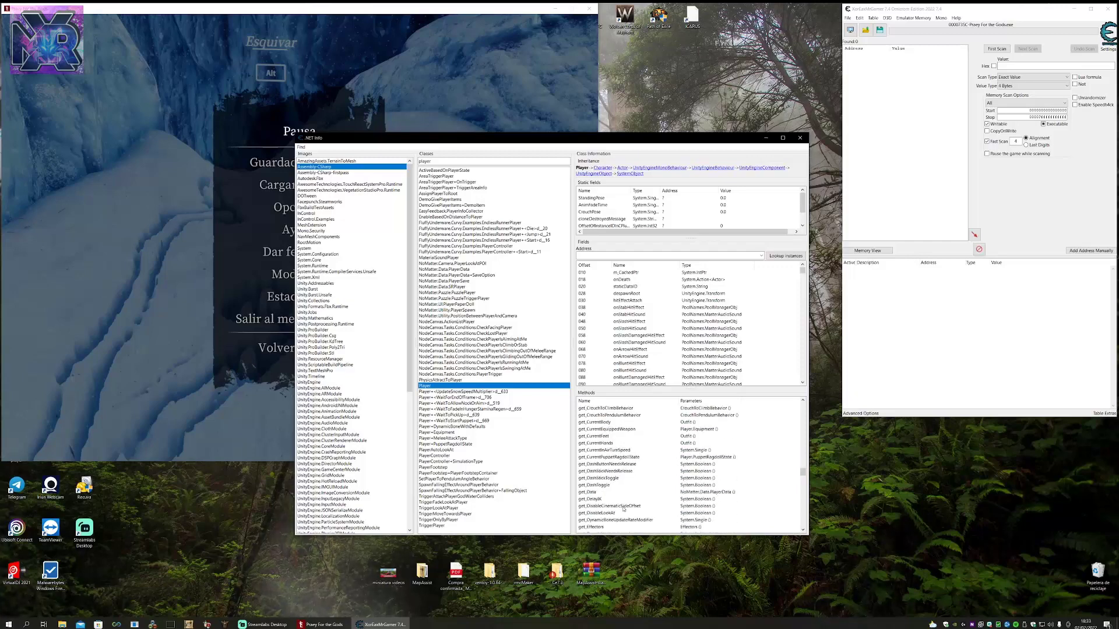
scroll(623, 509, "down", 5)
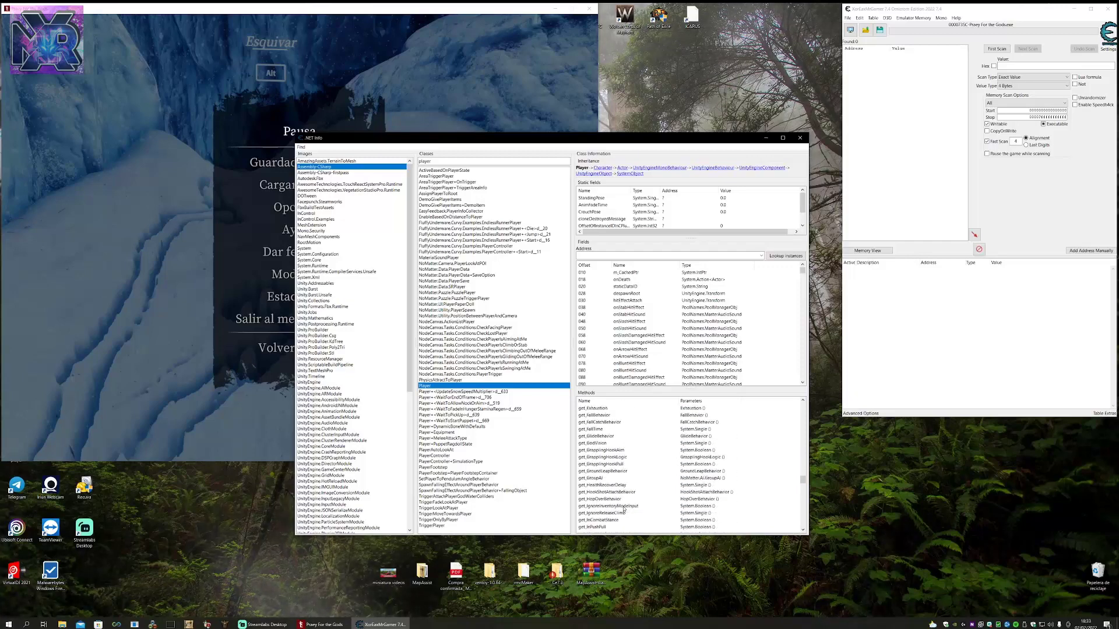
scroll(624, 510, "down", 1)
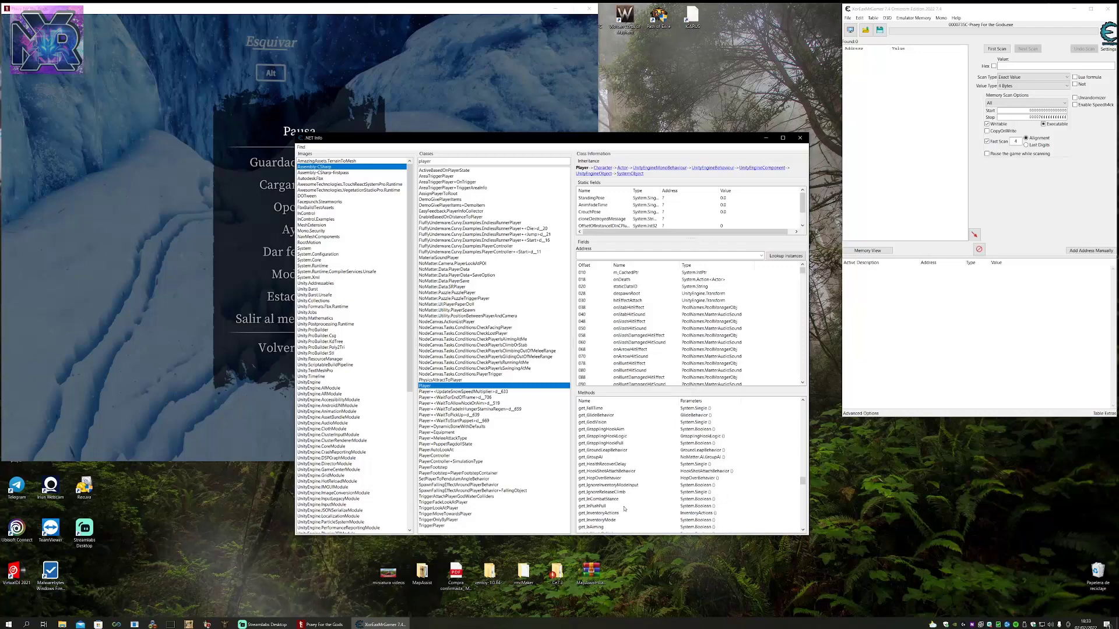
scroll(625, 509, "down", 1)
scroll(625, 508, "down", 4)
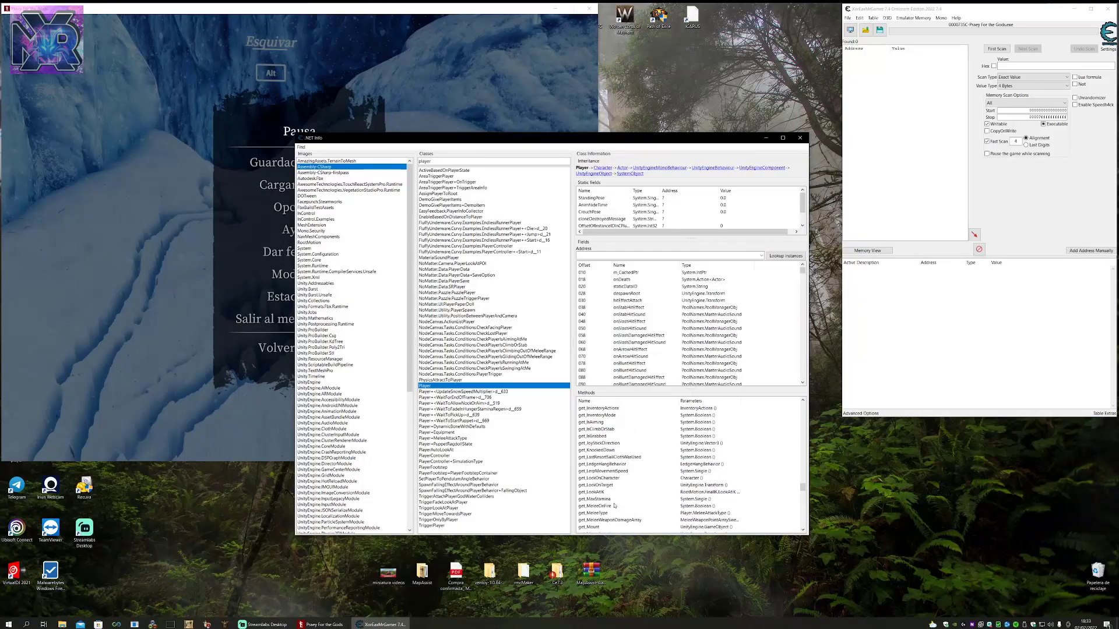
scroll(622, 500, "down", 4)
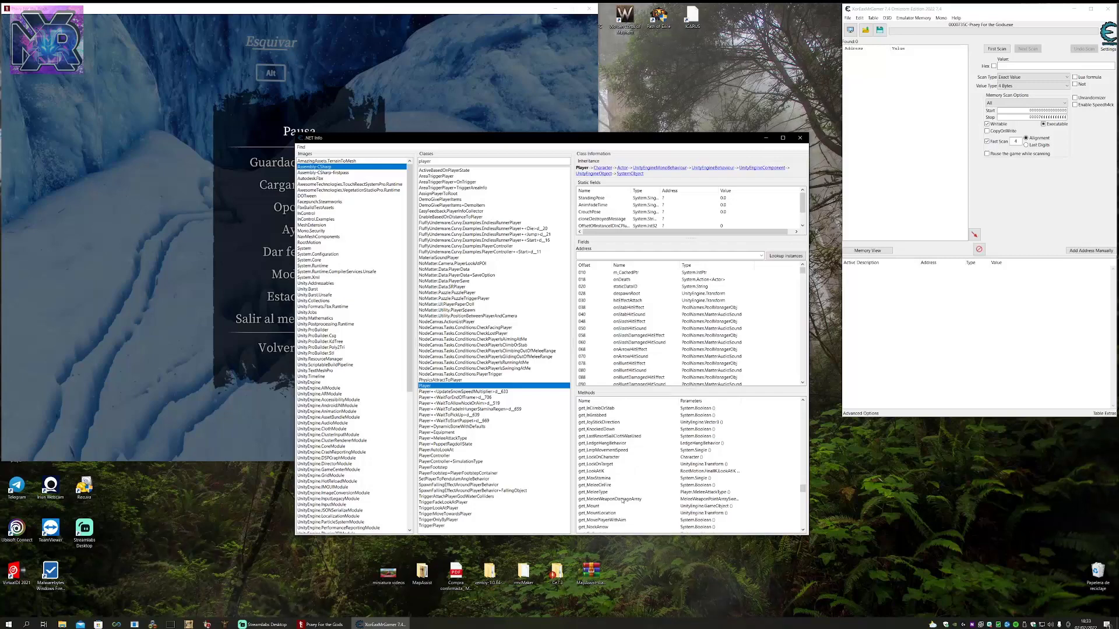
scroll(622, 500, "down", 4)
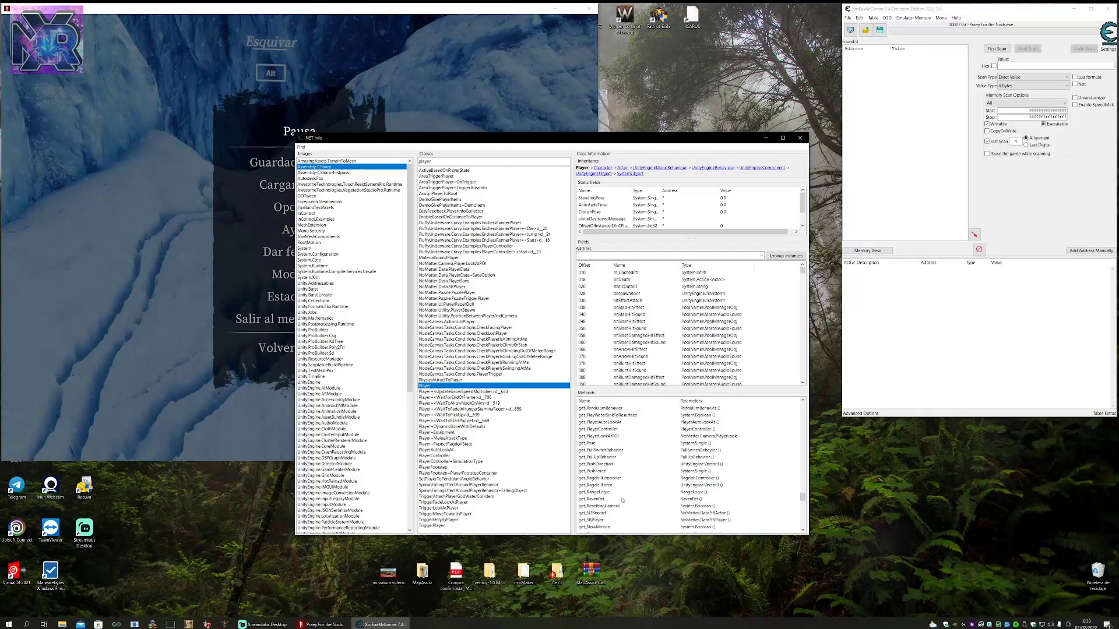
scroll(622, 500, "down", 2)
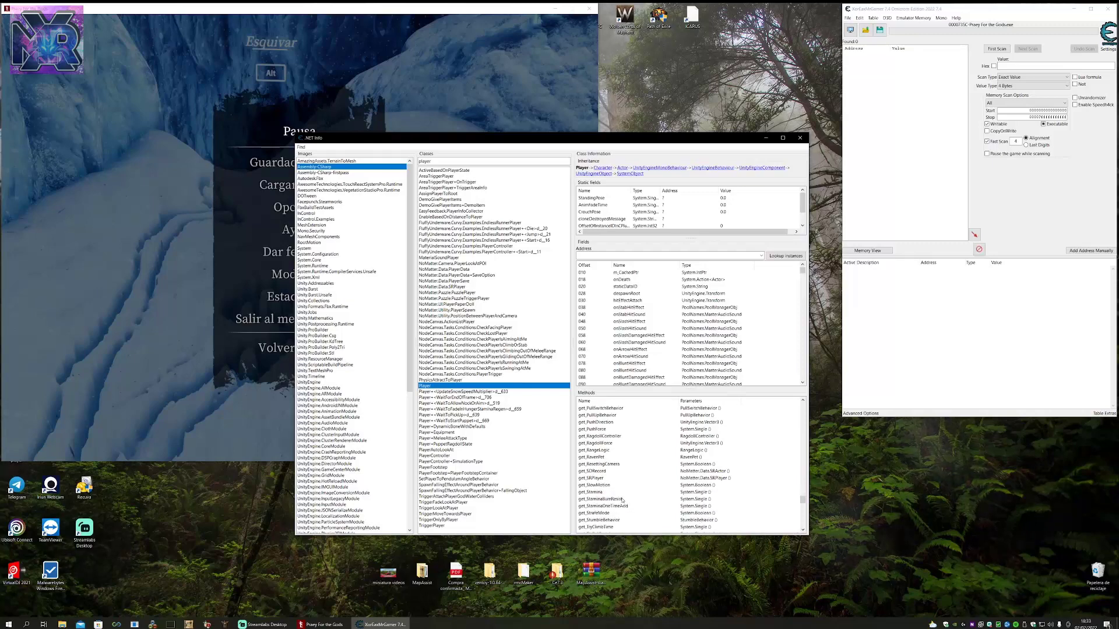
JIT-compile the Player class's get_Stamina method to show its code in the Memory Viewer, and reposition that window.
left_click(595, 493)
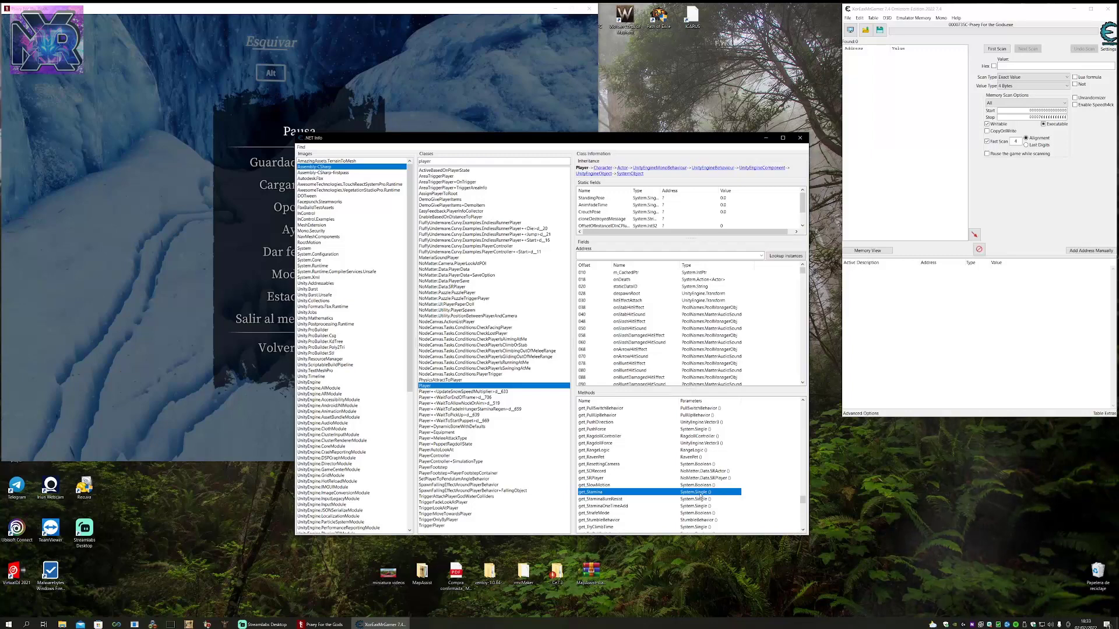
right_click(597, 493)
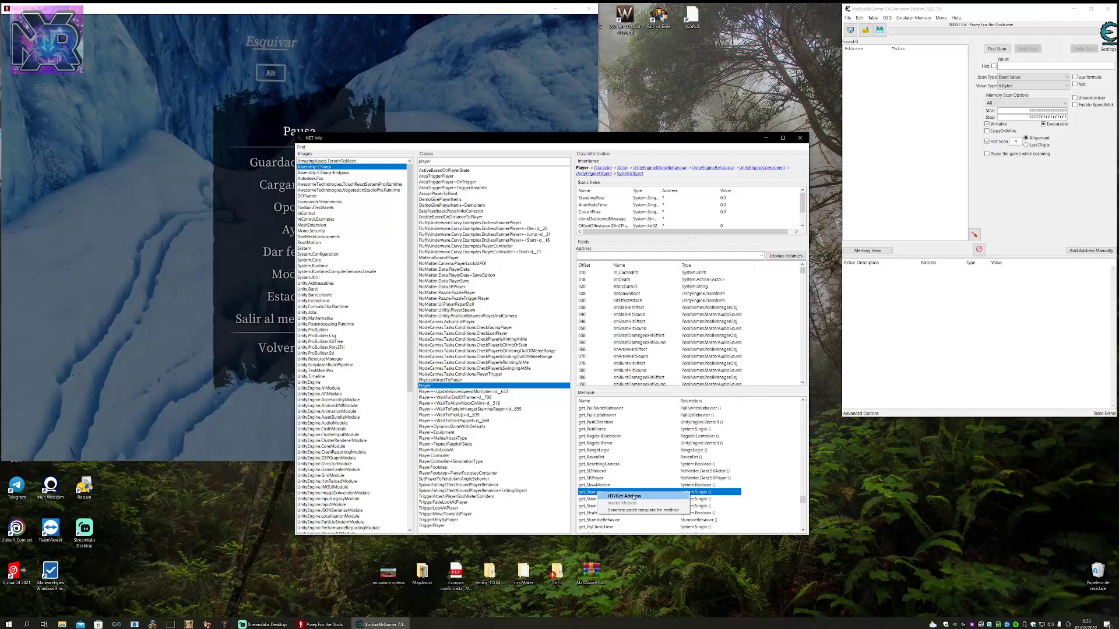
left_click(623, 496)
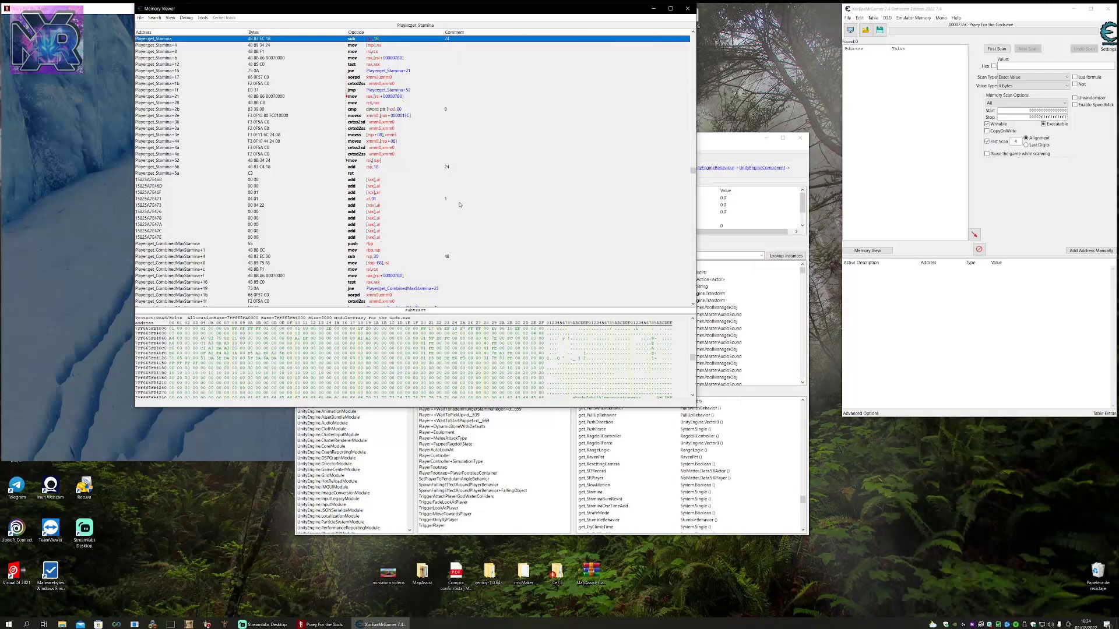
left_click_drag(508, 10, 539, 11)
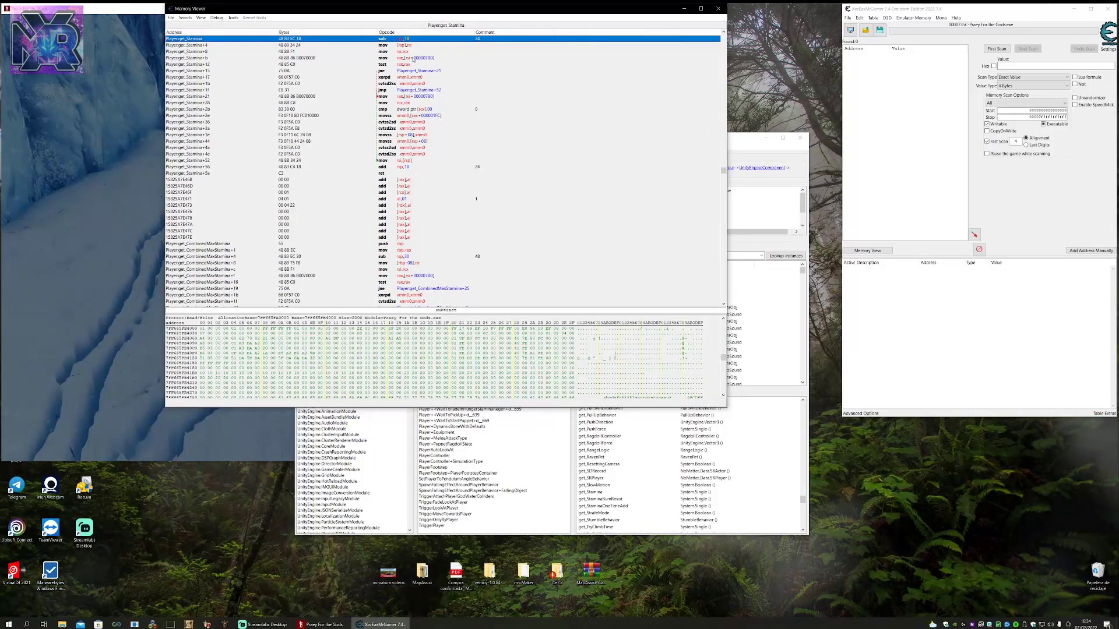
Find out what addresses the movss instruction at get_Stamina+2e accesses, accept attaching the debugger, and move the results window below the scanner.
left_click(421, 58)
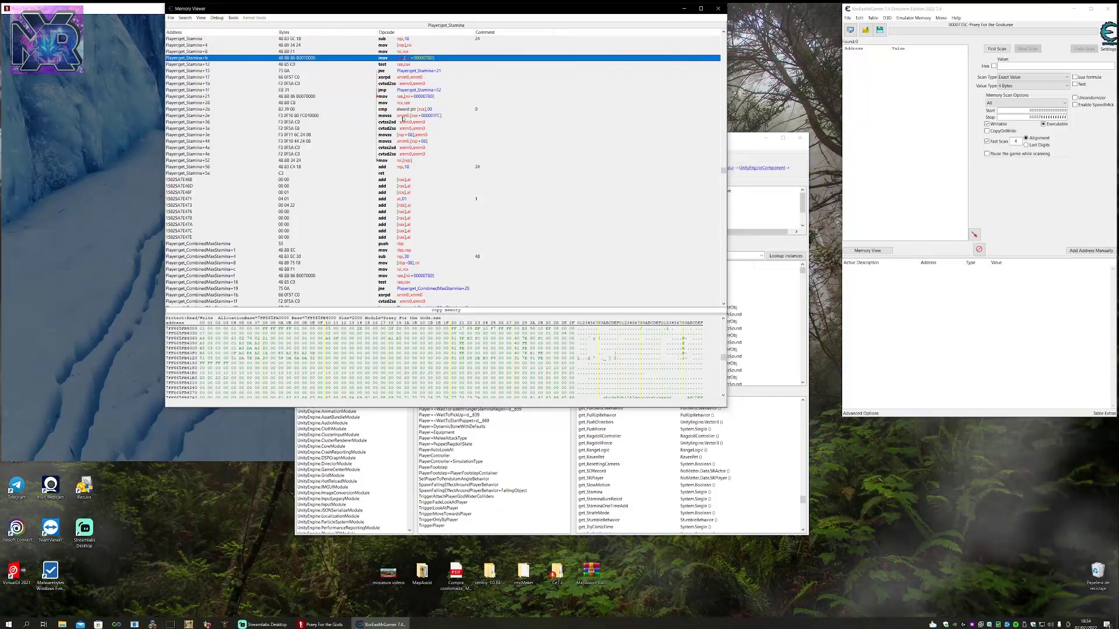
left_click(414, 116)
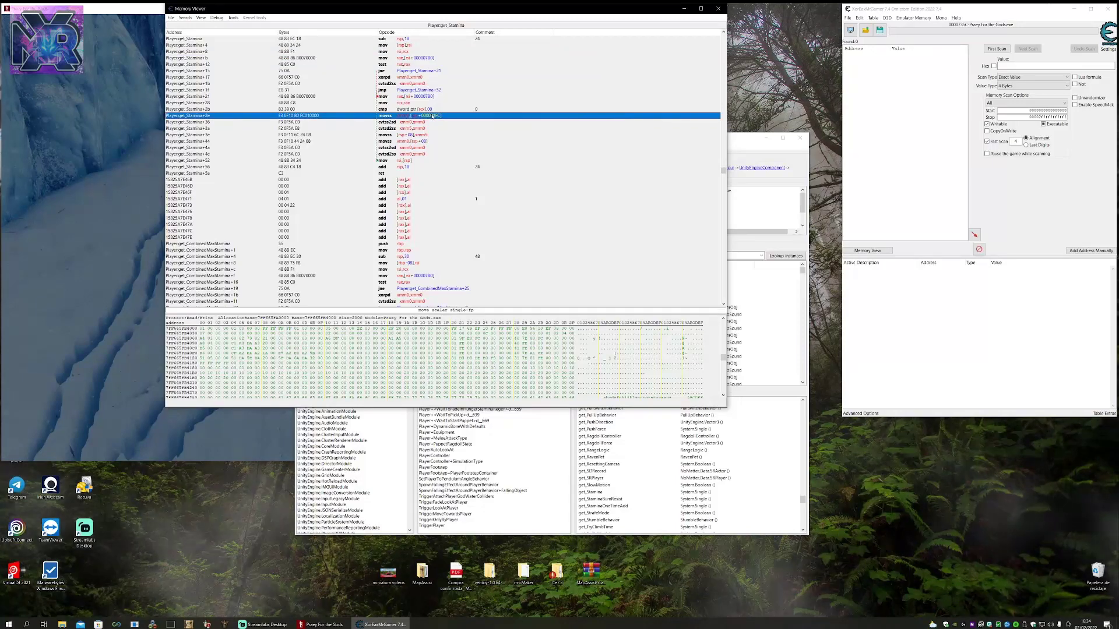
right_click(430, 116)
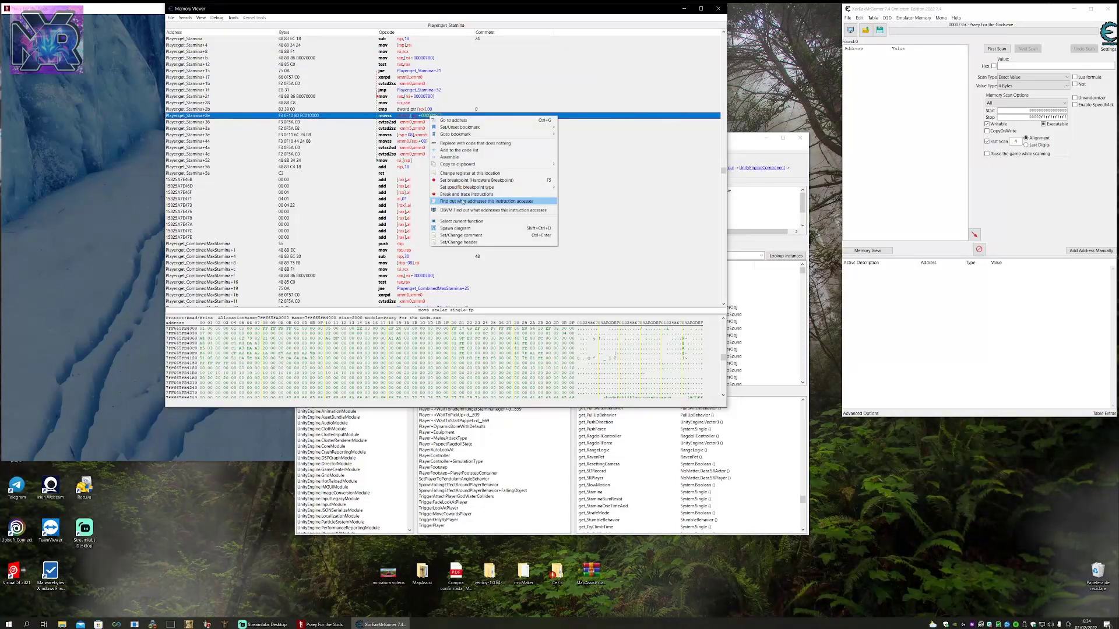
left_click(498, 203)
left_click(580, 316)
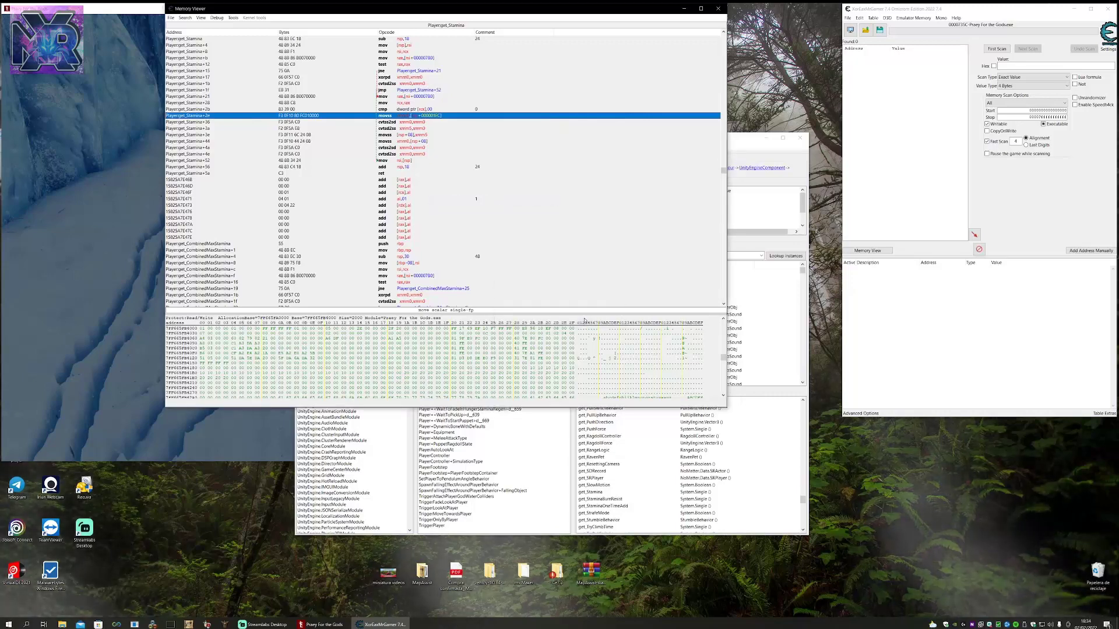
left_click_drag(1005, 513, 997, 447)
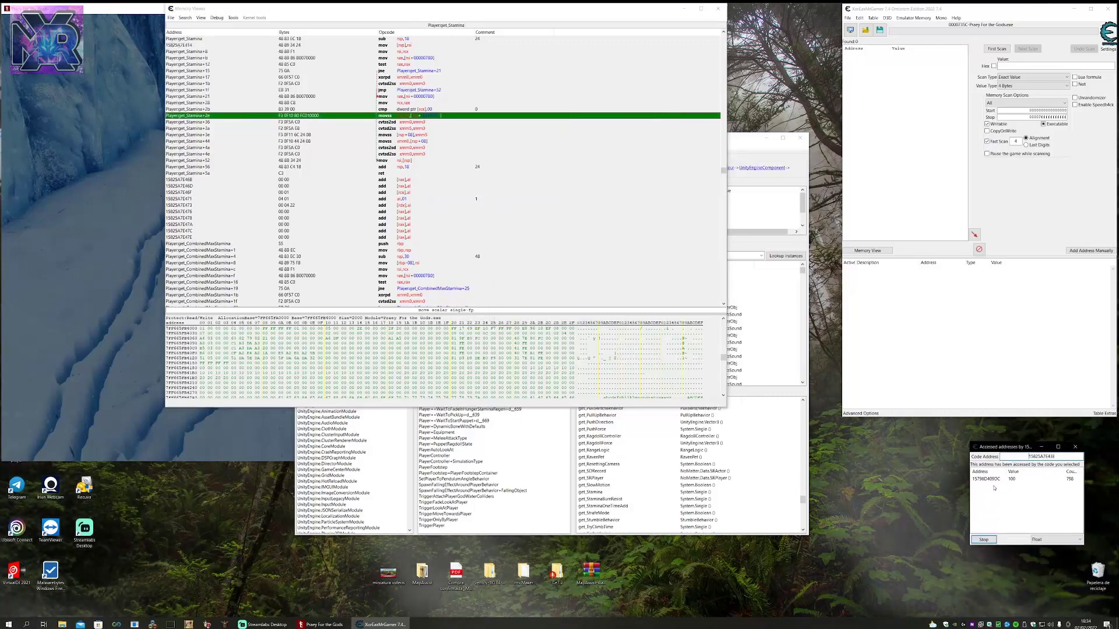
Resume the game, run the character across the snow to drain stamina while watching the accessed value, and pause again.
left_click(60, 323)
key("Escape")
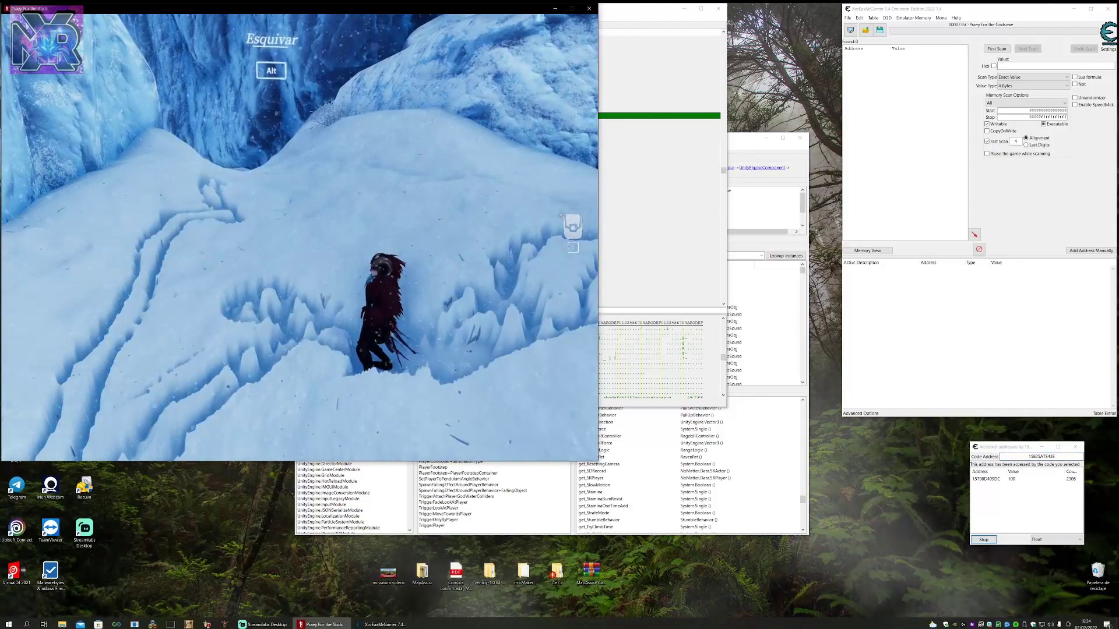
key("a")
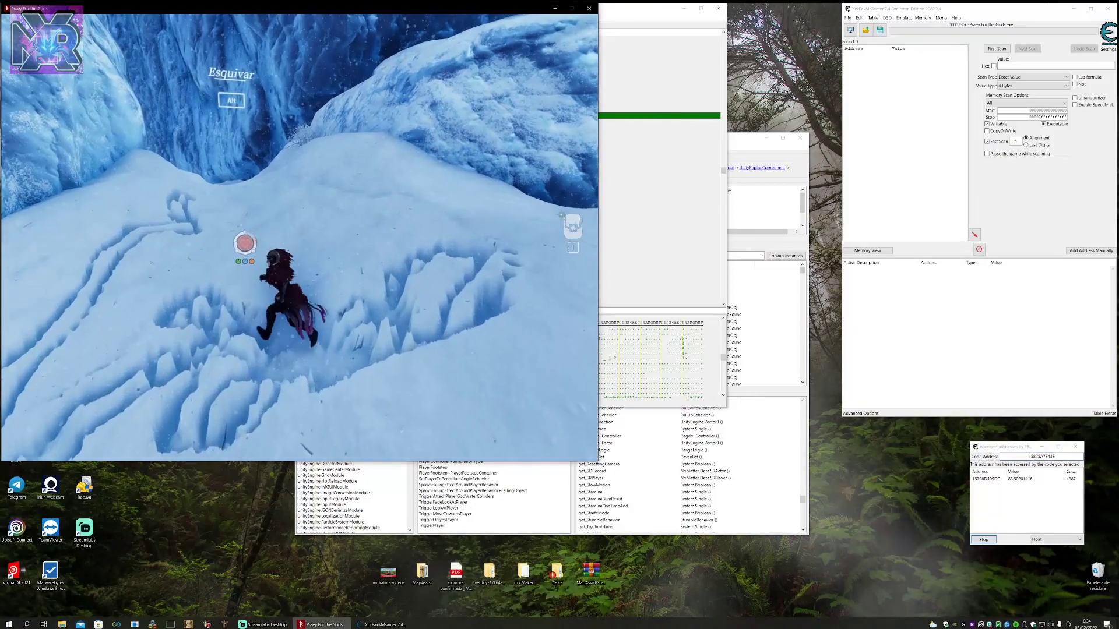
key("w")
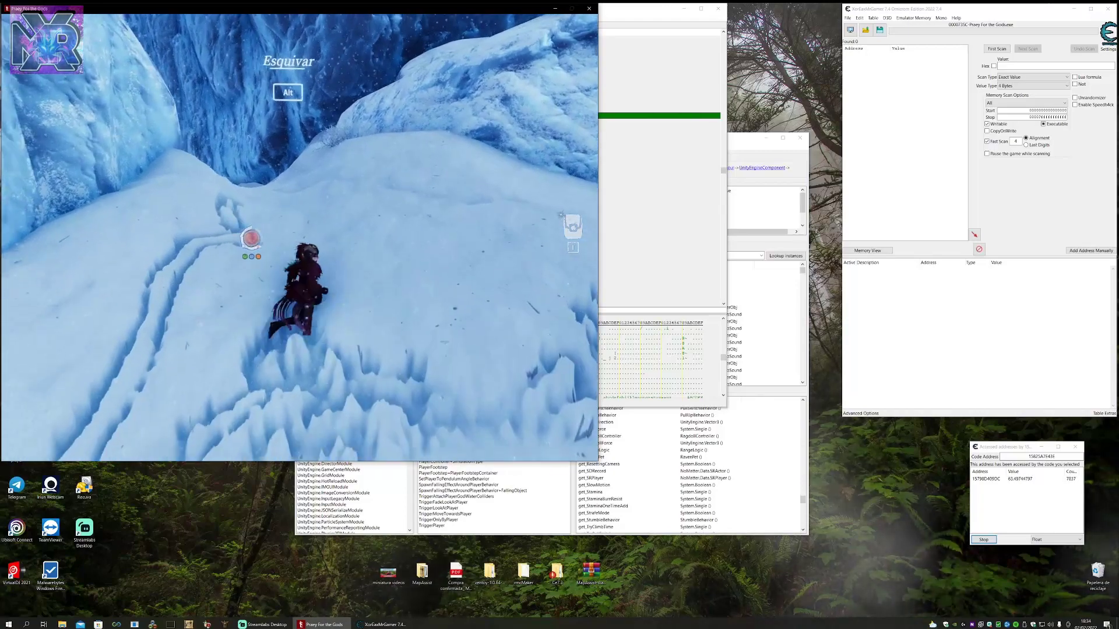
key("w")
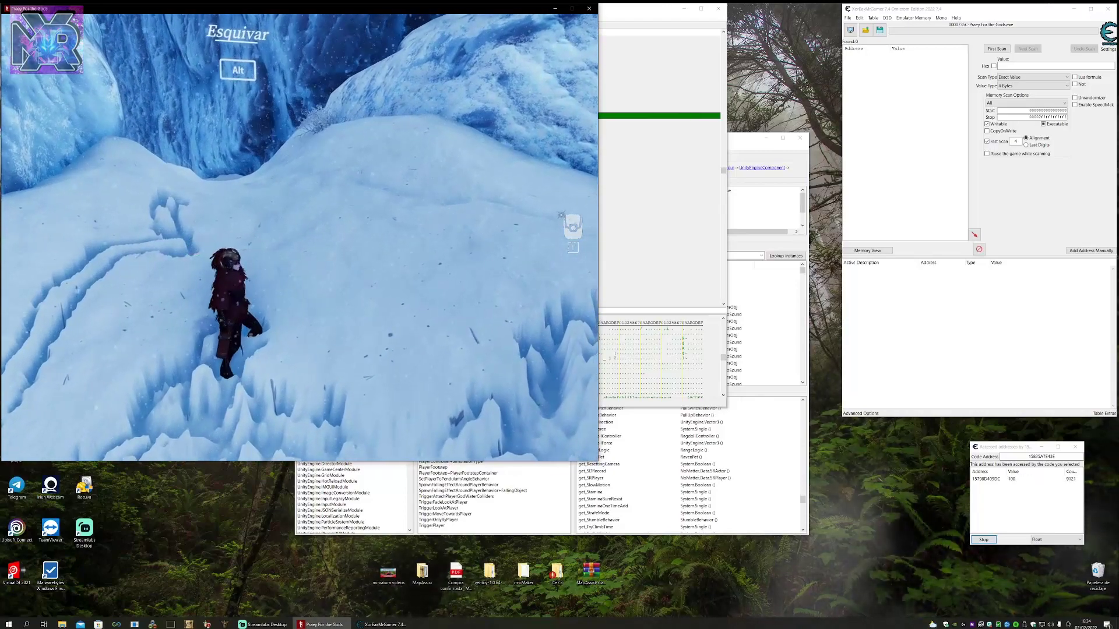
key("Escape")
Add the accessed stamina address to the address list, stop the access trace, and reposition its results window below the scanner.
left_click(968, 465)
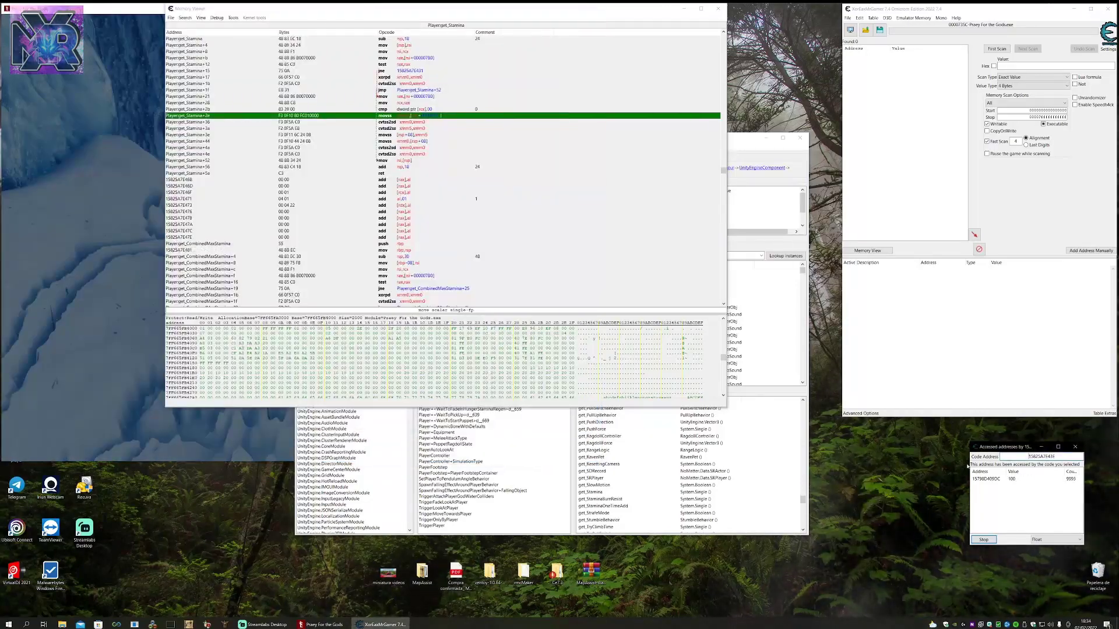
double_click(1002, 479)
left_click(995, 539)
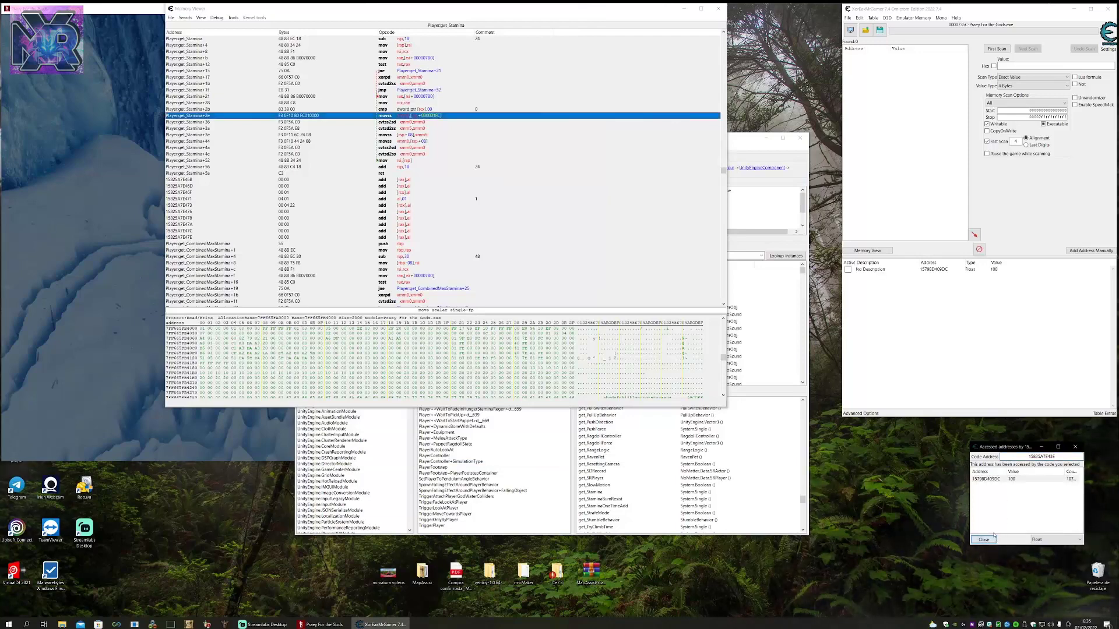
left_click_drag(1003, 451, 1003, 507)
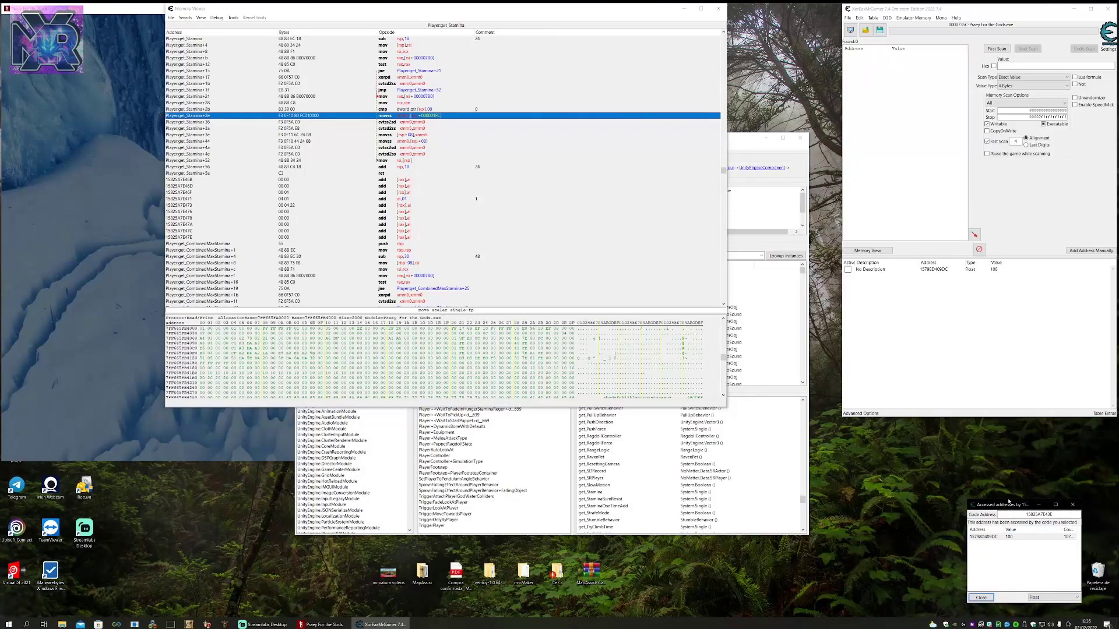
left_click_drag(1008, 501, 1010, 454)
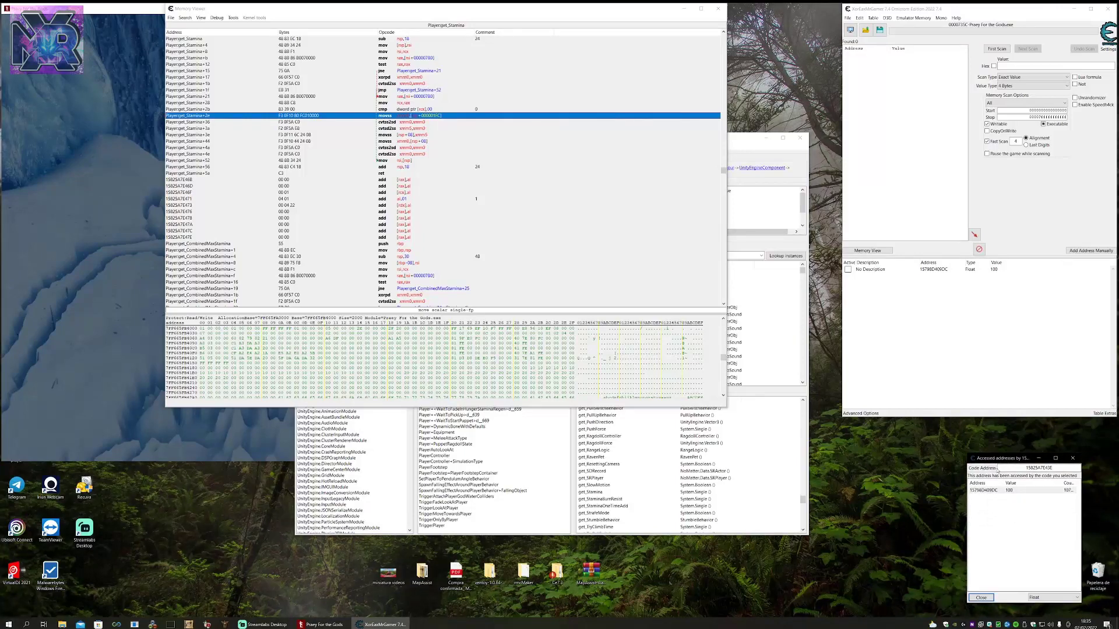
left_click_drag(997, 460, 1018, 456)
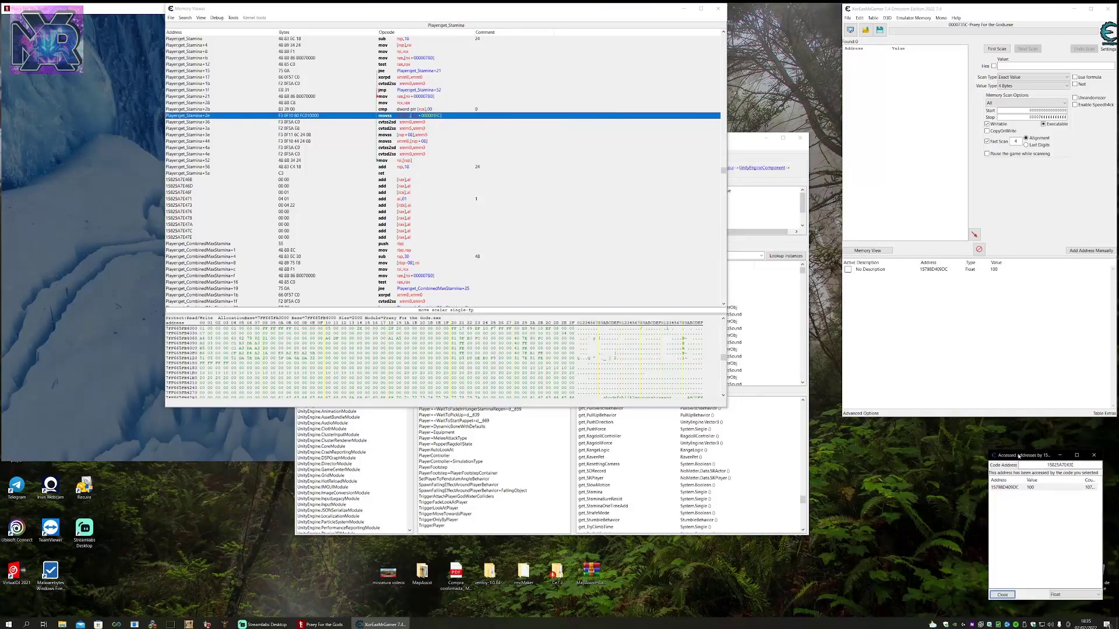
Find out what accesses the float address in the address list, and place the opcode results window below the list.
left_click(935, 284)
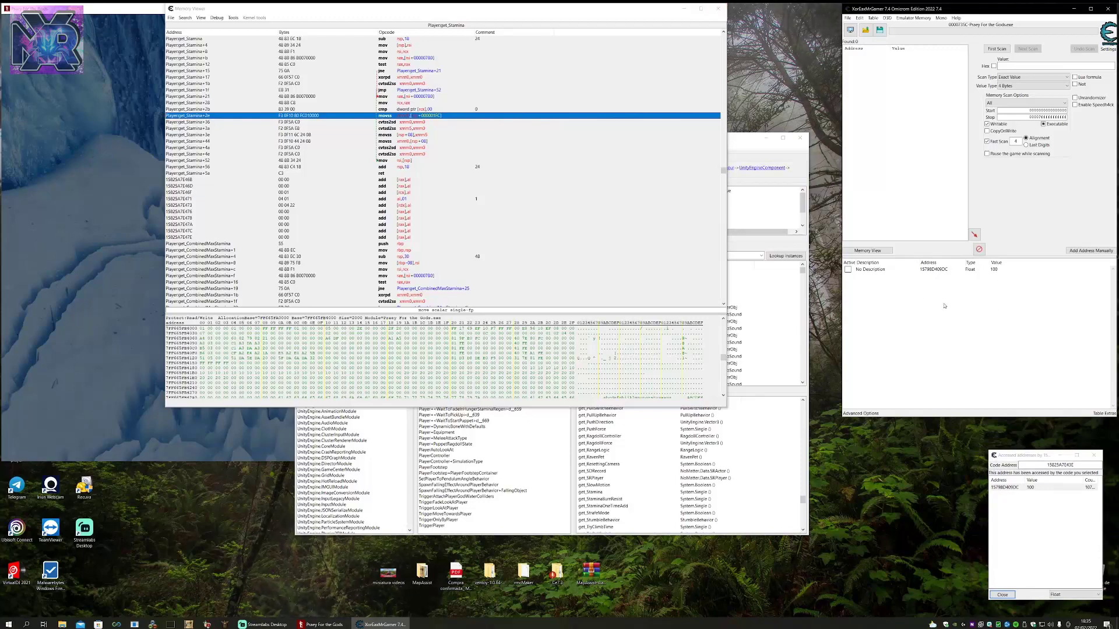
right_click(926, 272)
left_click(896, 286)
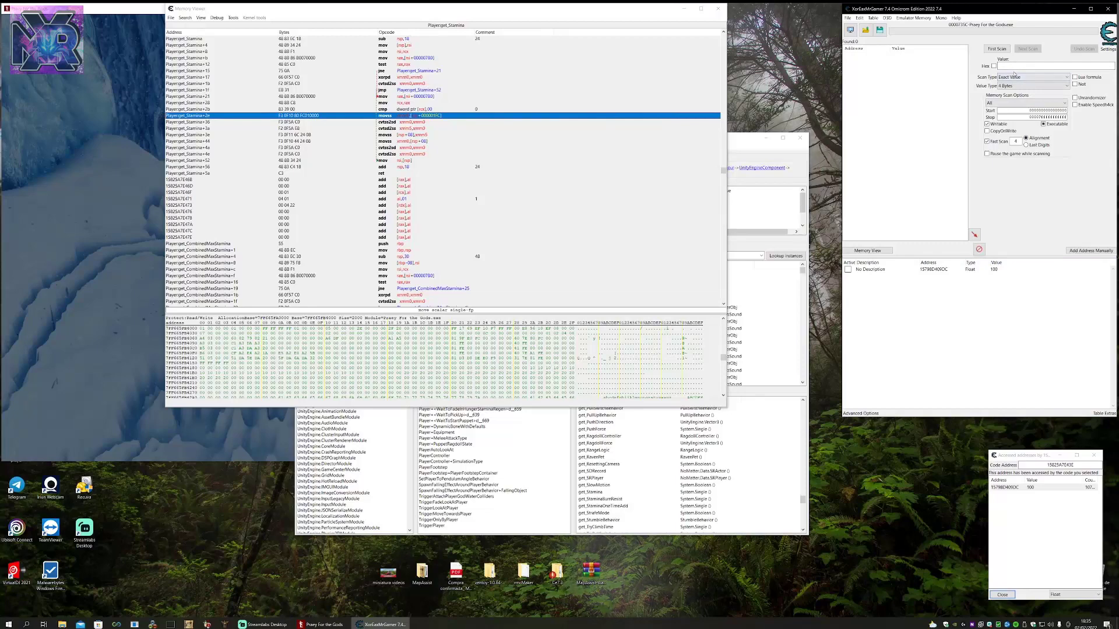
left_click(739, 141)
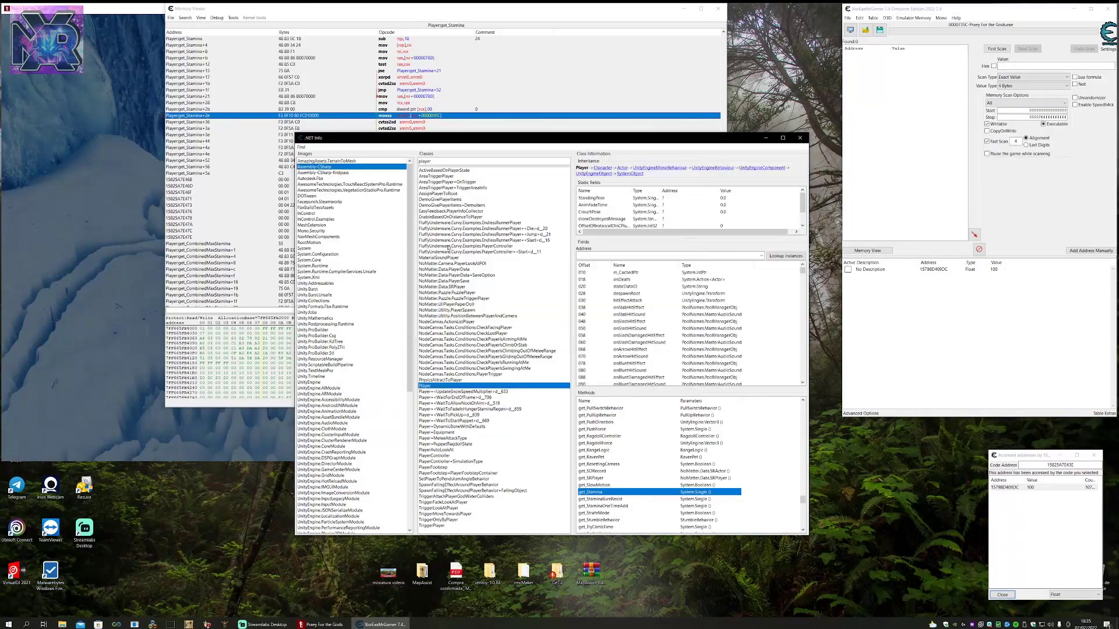
right_click(937, 272)
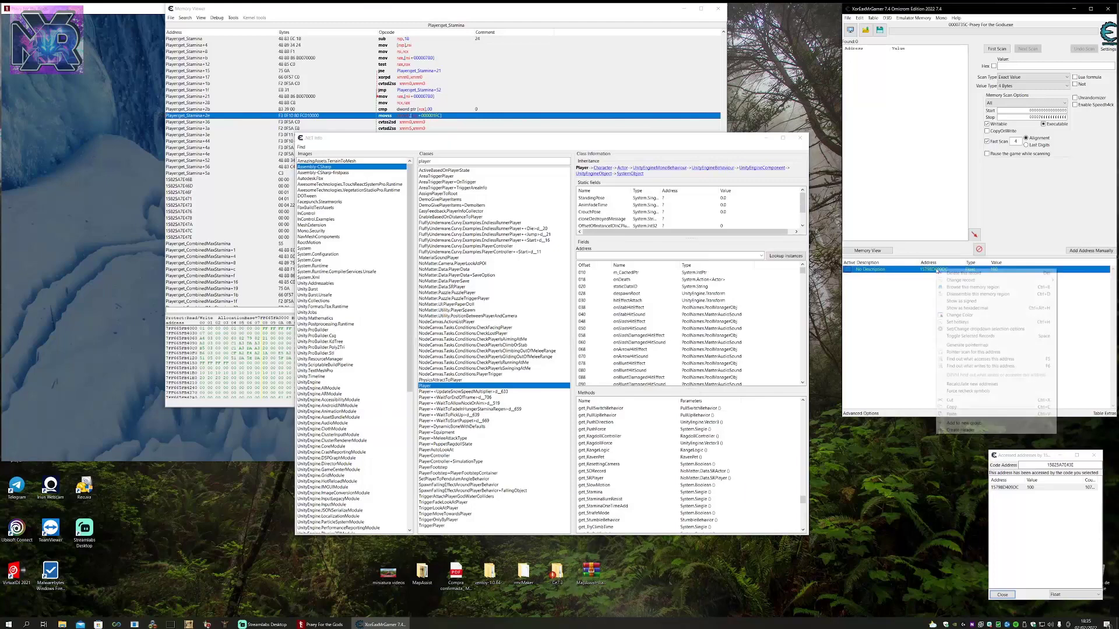
left_click(979, 360)
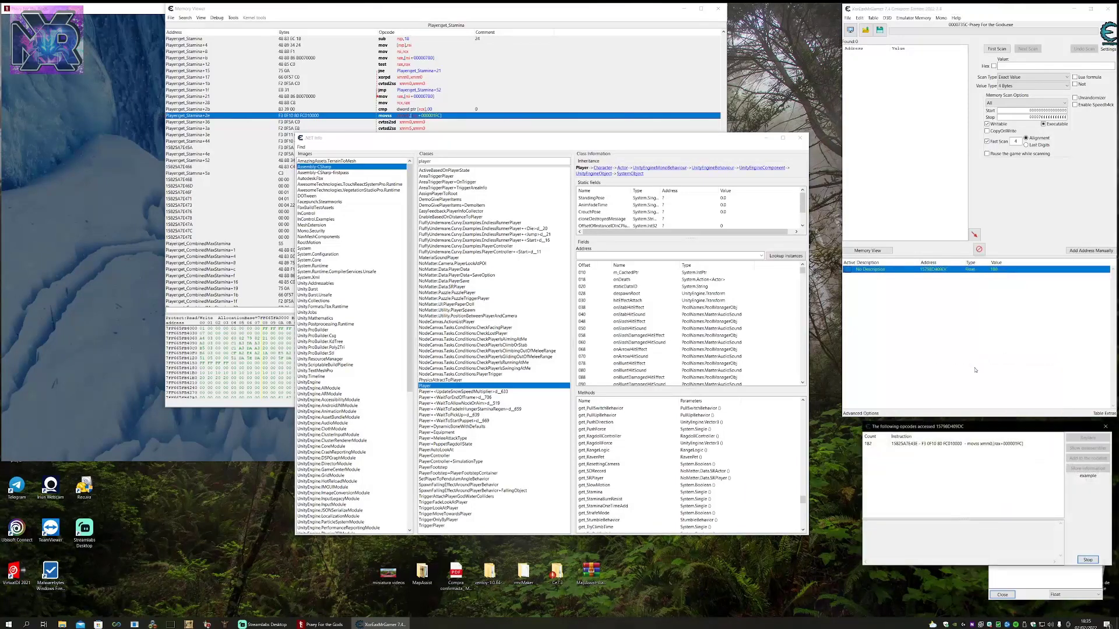
left_click_drag(971, 431, 959, 430)
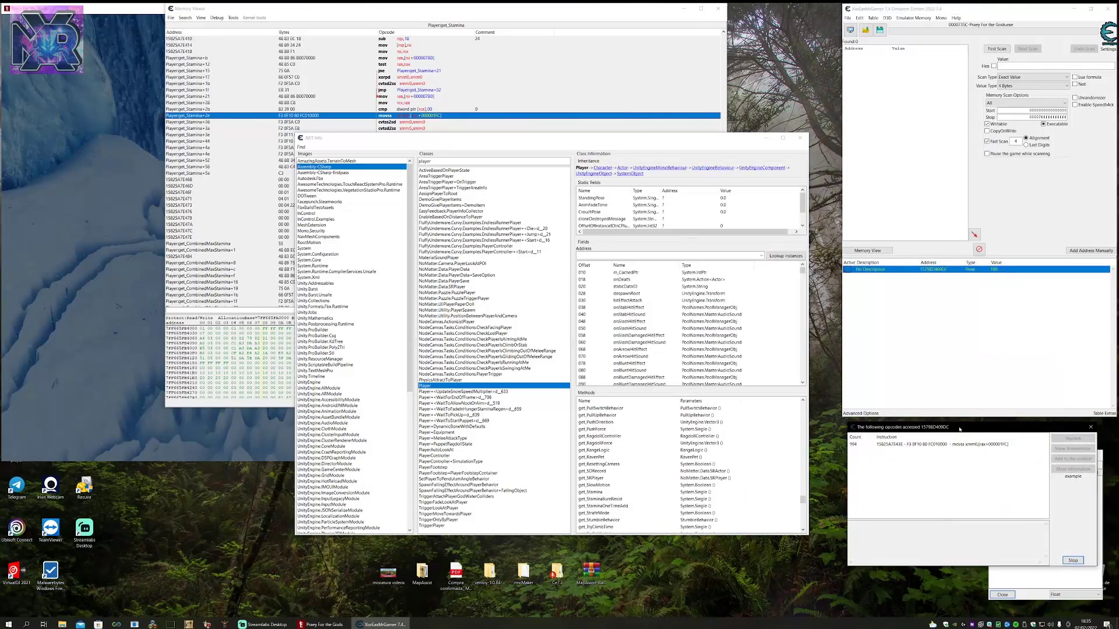
Resume the game briefly to record the opcodes that access stamina, pause it, and stop the opcode trace.
left_click(2, 223)
key("Escape")
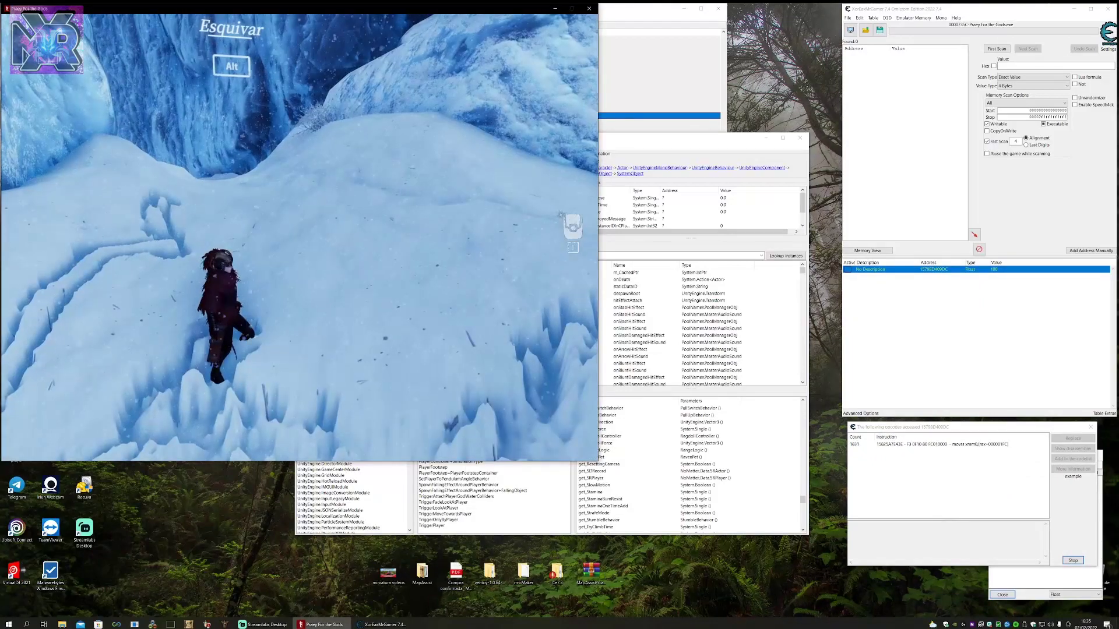
key("Escape")
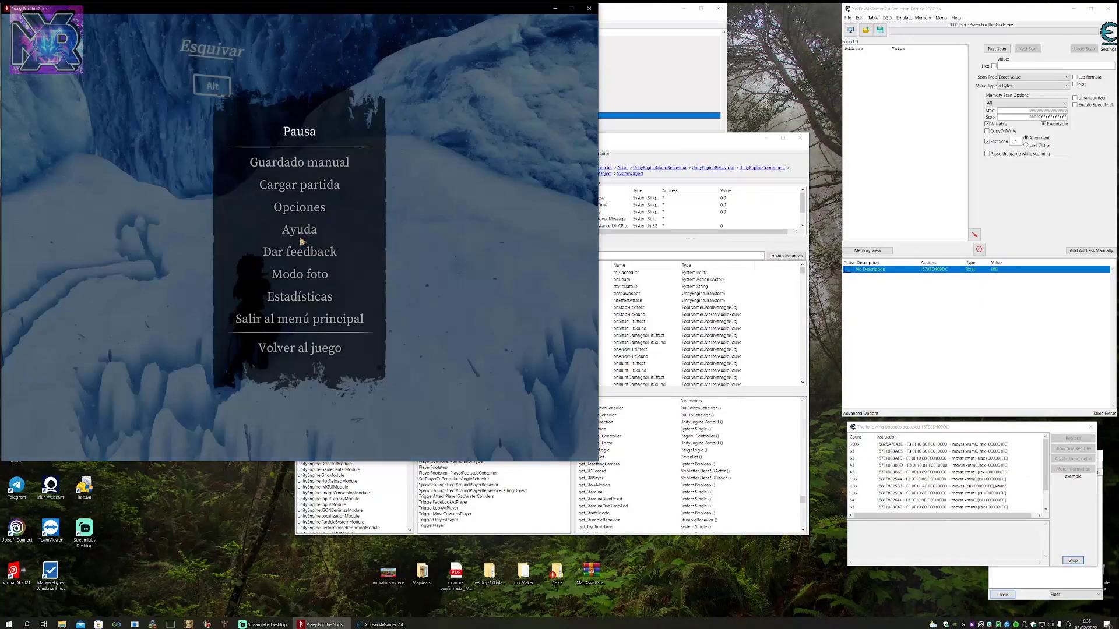
left_click(381, 624)
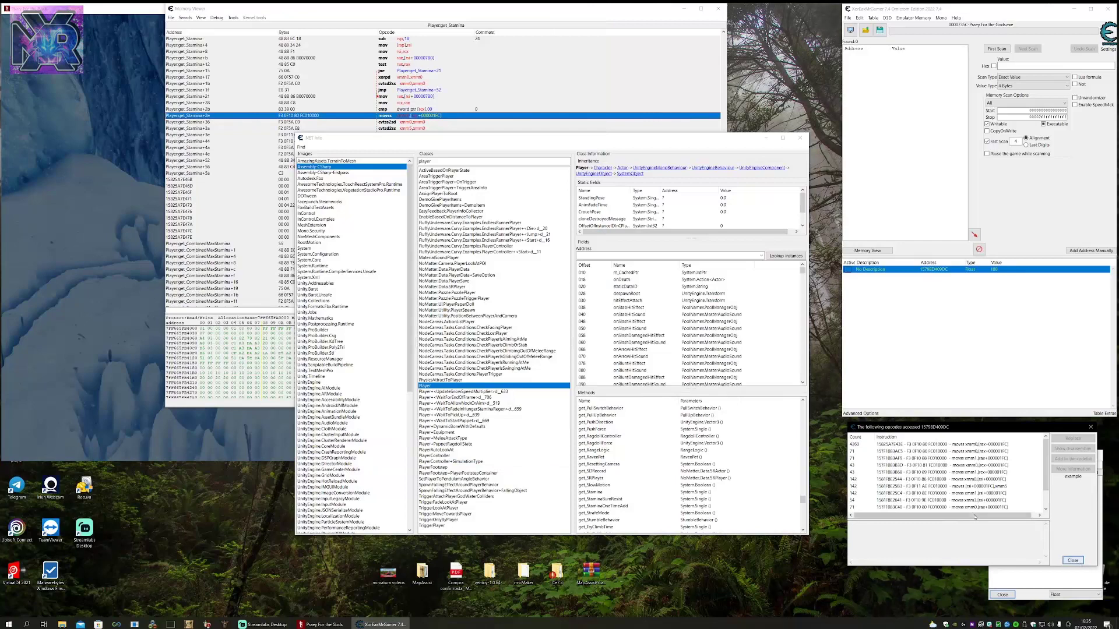
Enable the check for whether the found opcodes also access other addresses, and accept the confirmation.
right_click(939, 459)
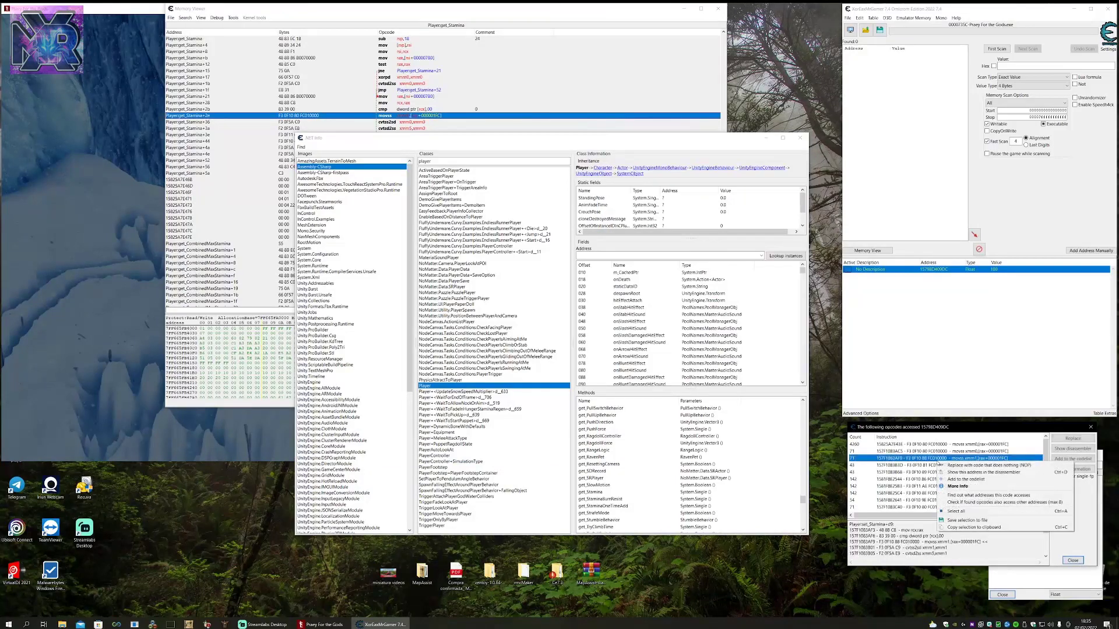
left_click(969, 503)
left_click(580, 317)
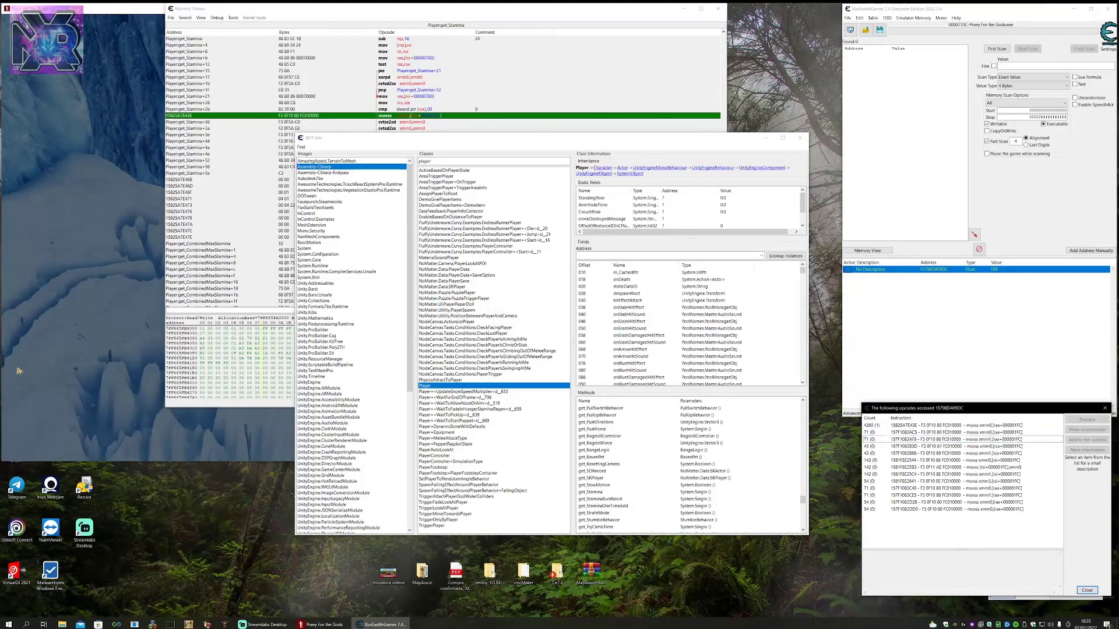
Run the character in the game while the opcodes are checked, pause, and turn off the check for other accessed addresses.
key("alt+Tab")
key("Escape")
key("w")
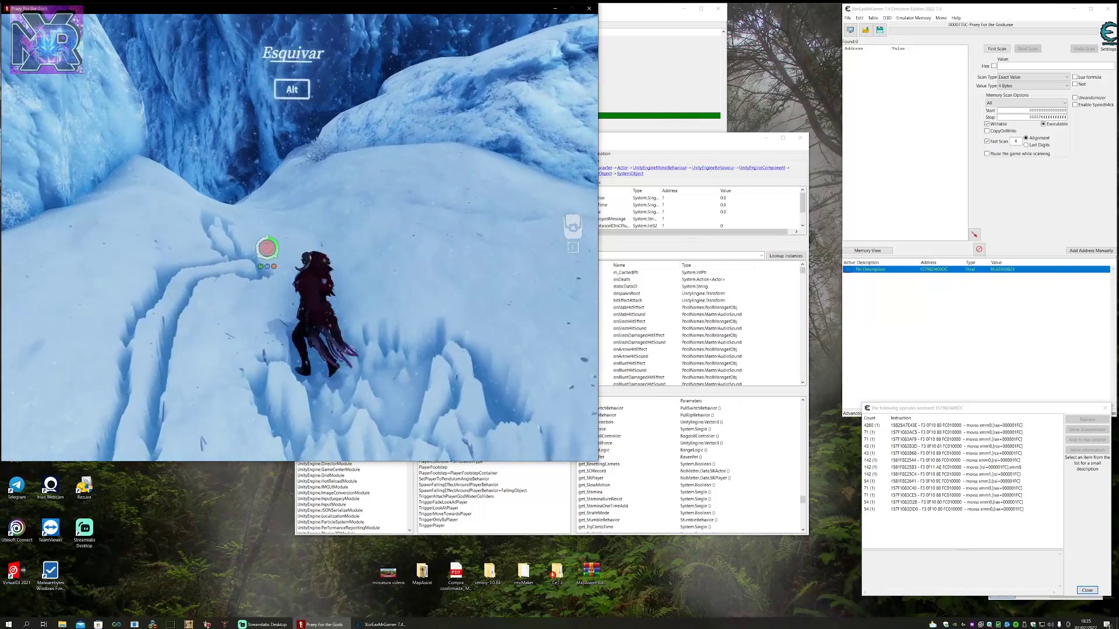
key("Escape")
key("alt+Tab")
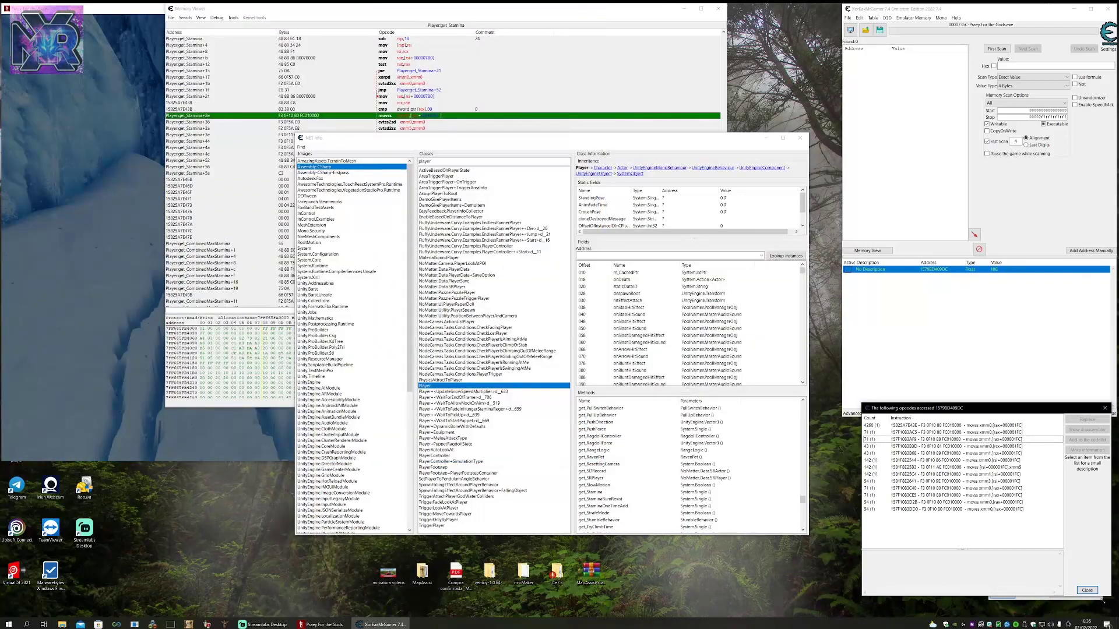
right_click(981, 517)
left_click(1010, 561)
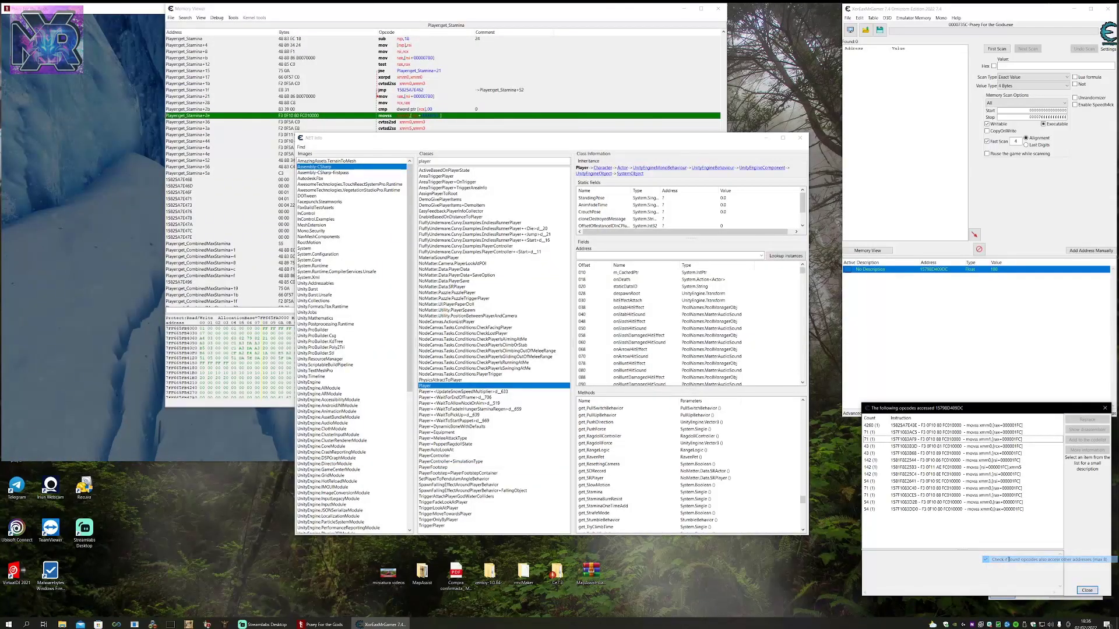
Select all the found opcodes, add them to the code list, and close the code list.
left_click(884, 426)
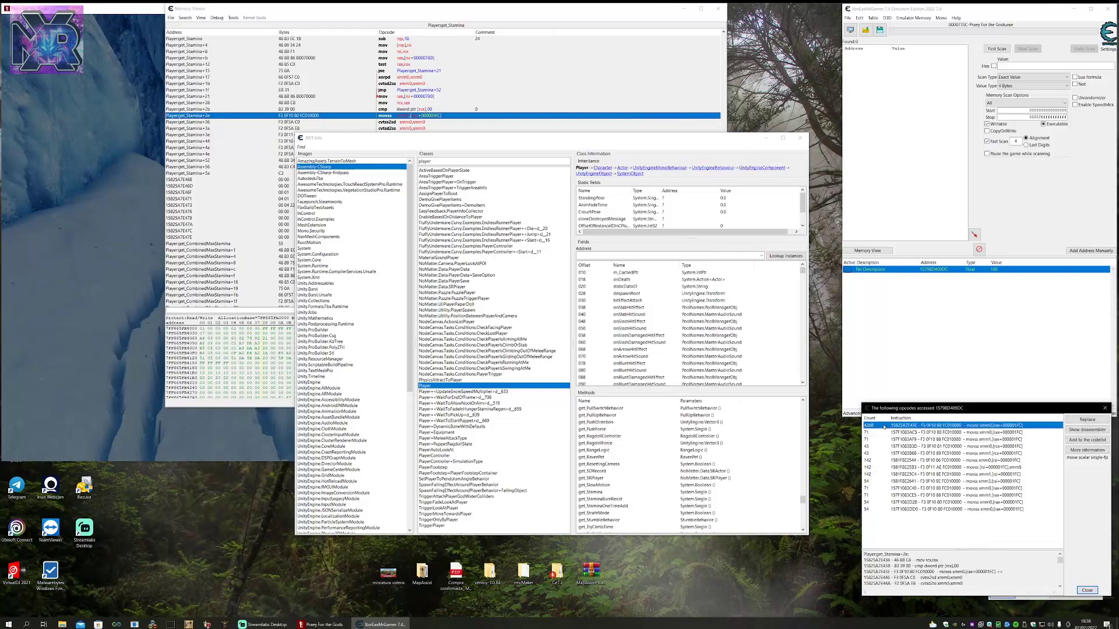
key("ctrl+a")
left_click(1088, 440)
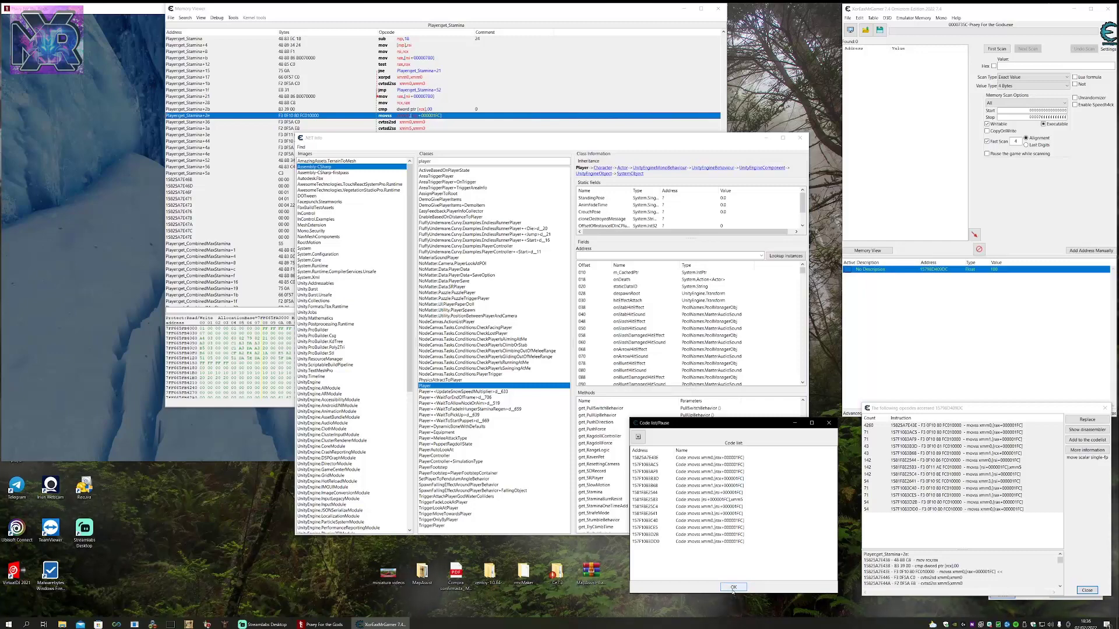
left_click(733, 587)
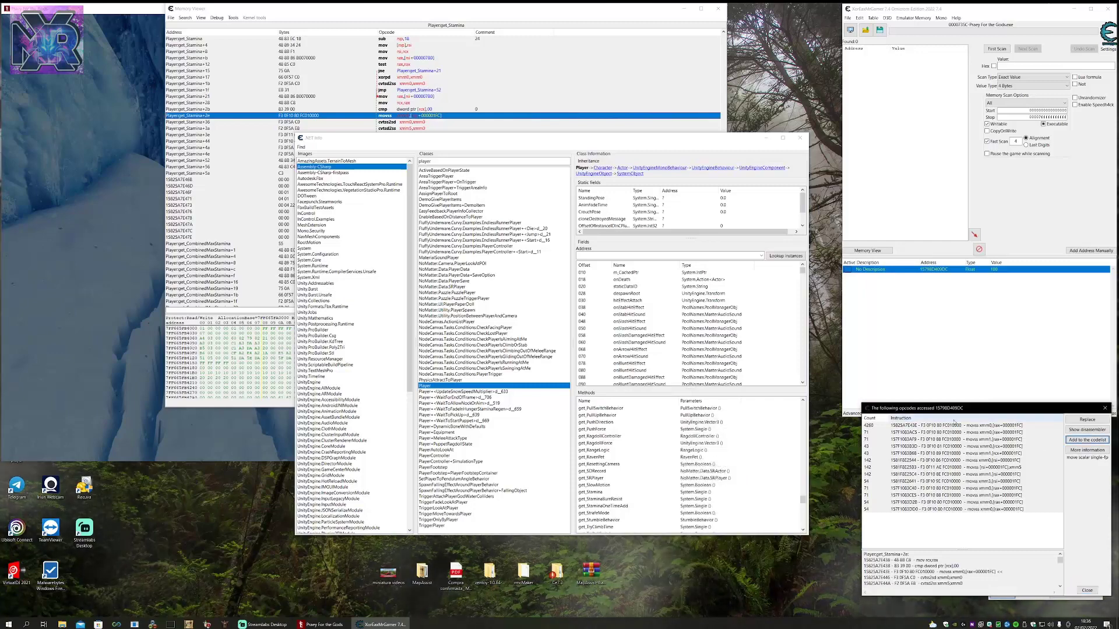
Reopen the code list from the scanner, examine its first movss entry, and close the list.
left_click(853, 414)
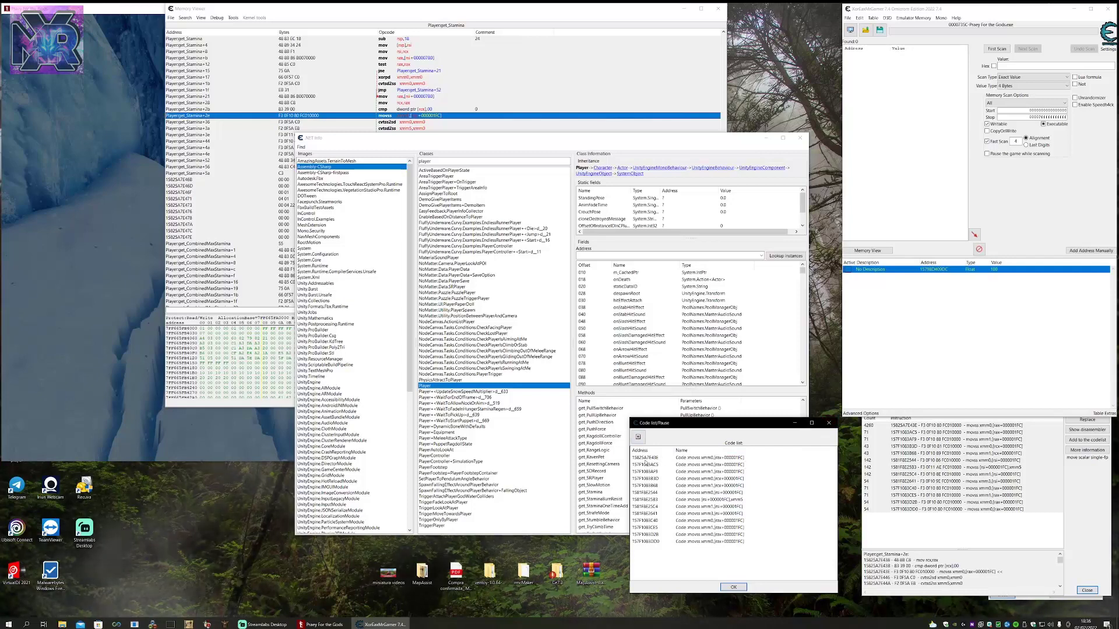
left_click(655, 460)
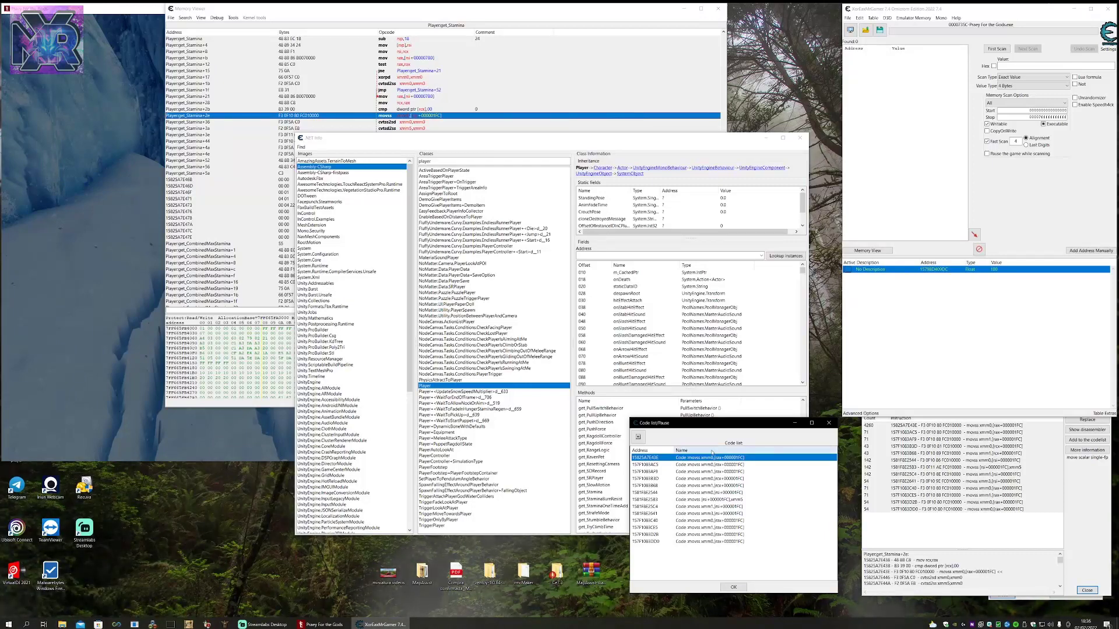
left_click_drag(747, 424, 765, 433)
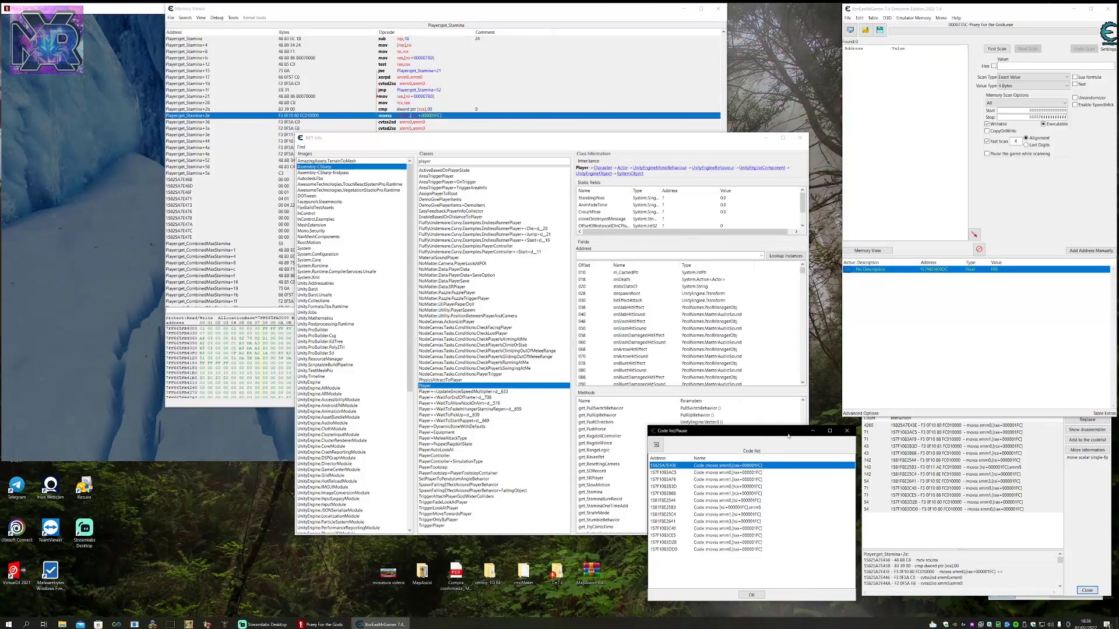
left_click(846, 432)
Set Bookmark 0 on the movss instruction at get_Stamina+2e, and close the Memory Viewer.
left_click(432, 116)
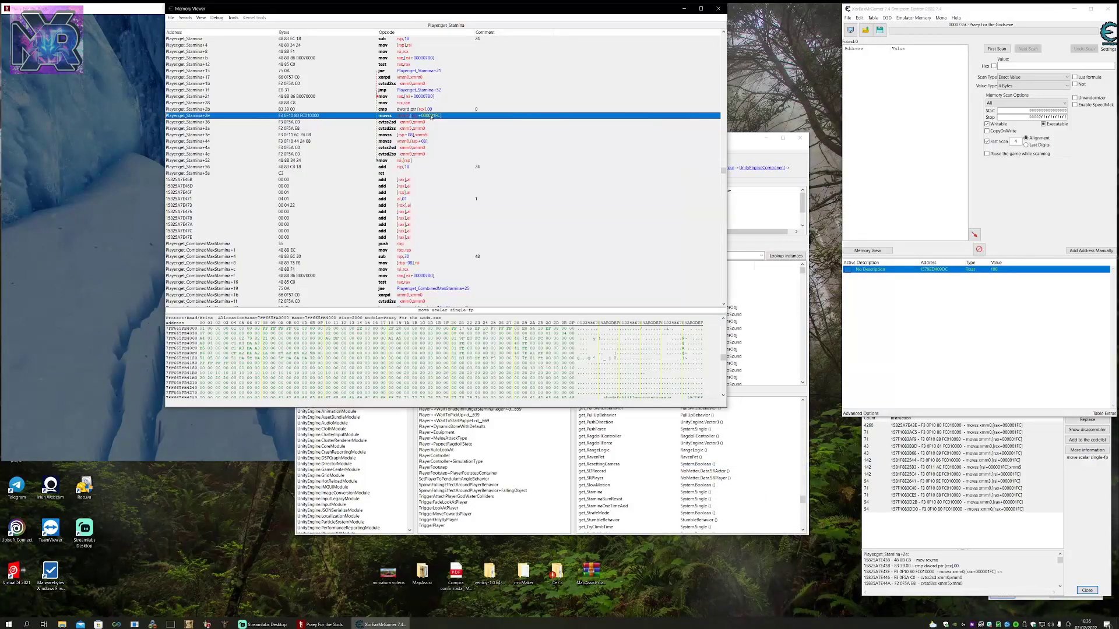
right_click(435, 118)
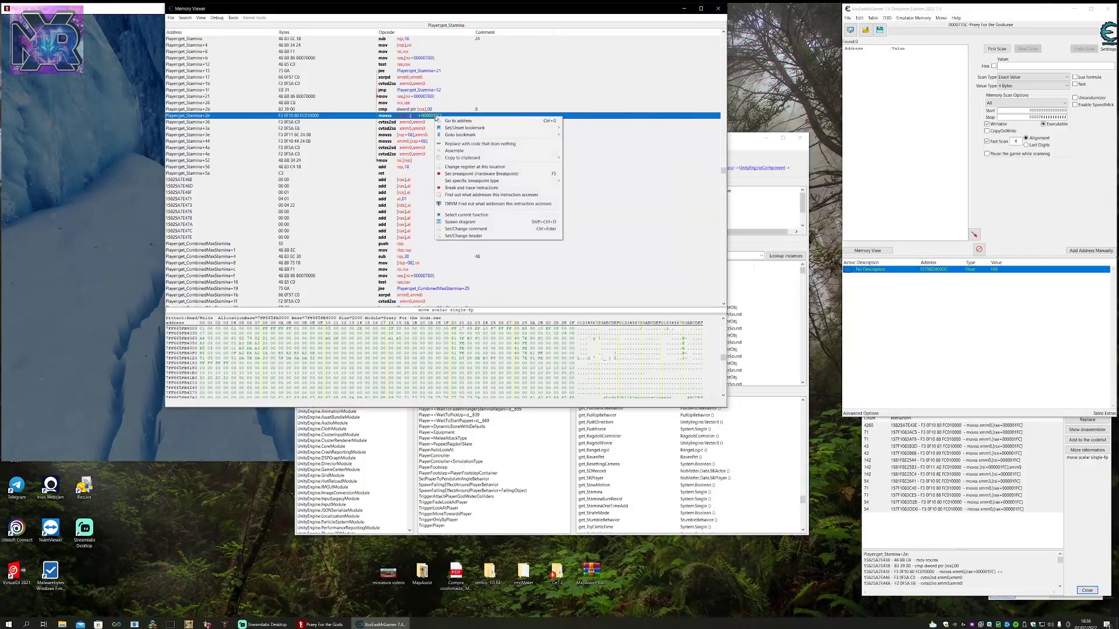
mouse_move(458, 132)
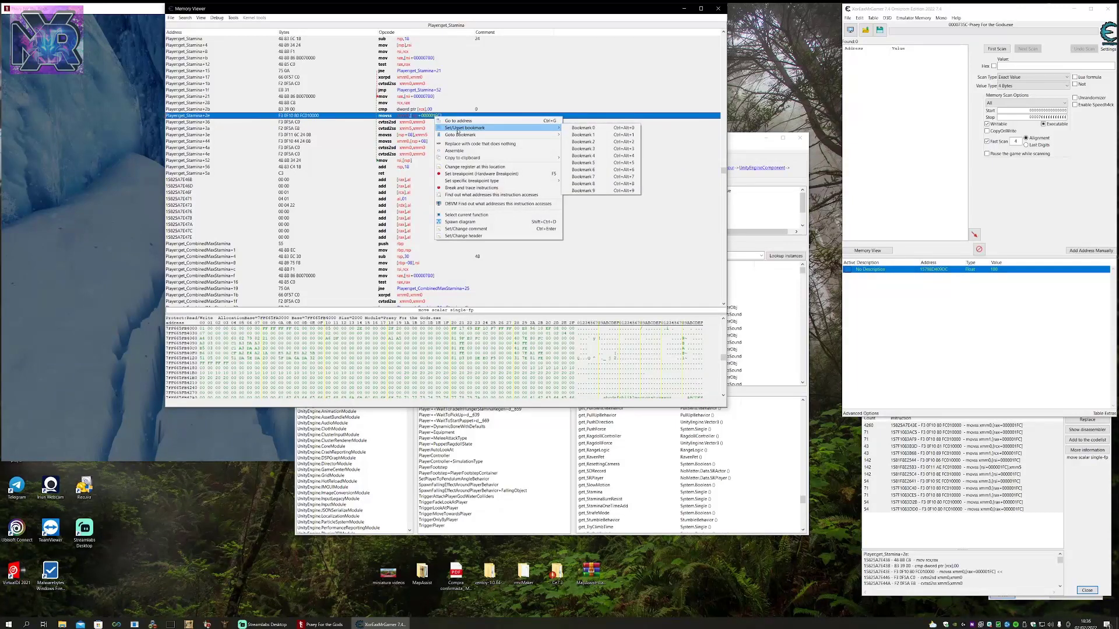
left_click(587, 130)
left_click(410, 180)
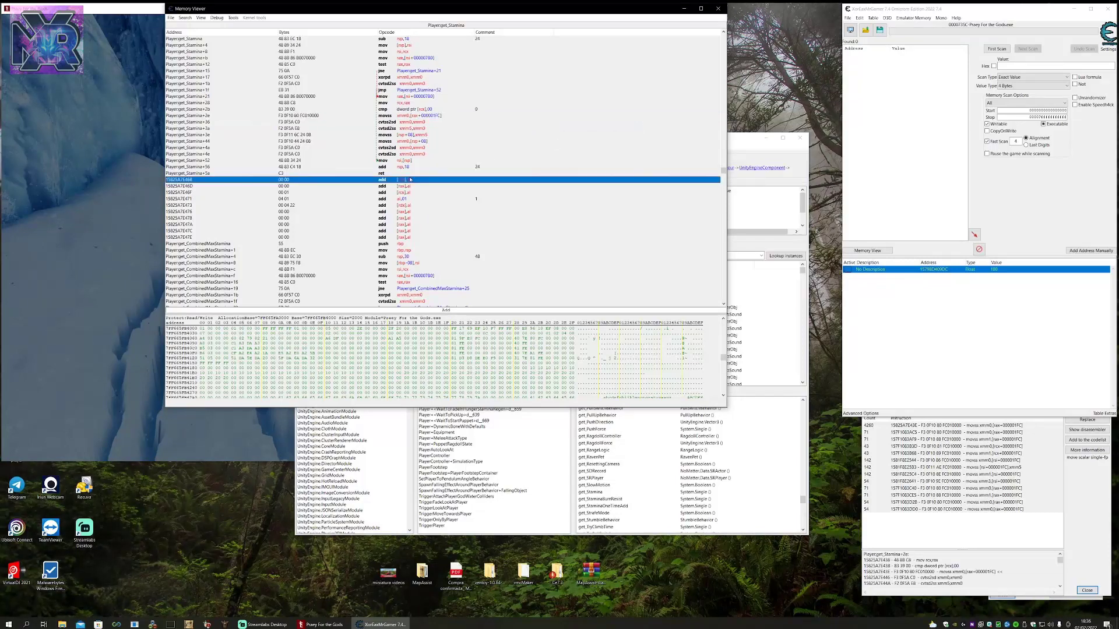
left_click(719, 9)
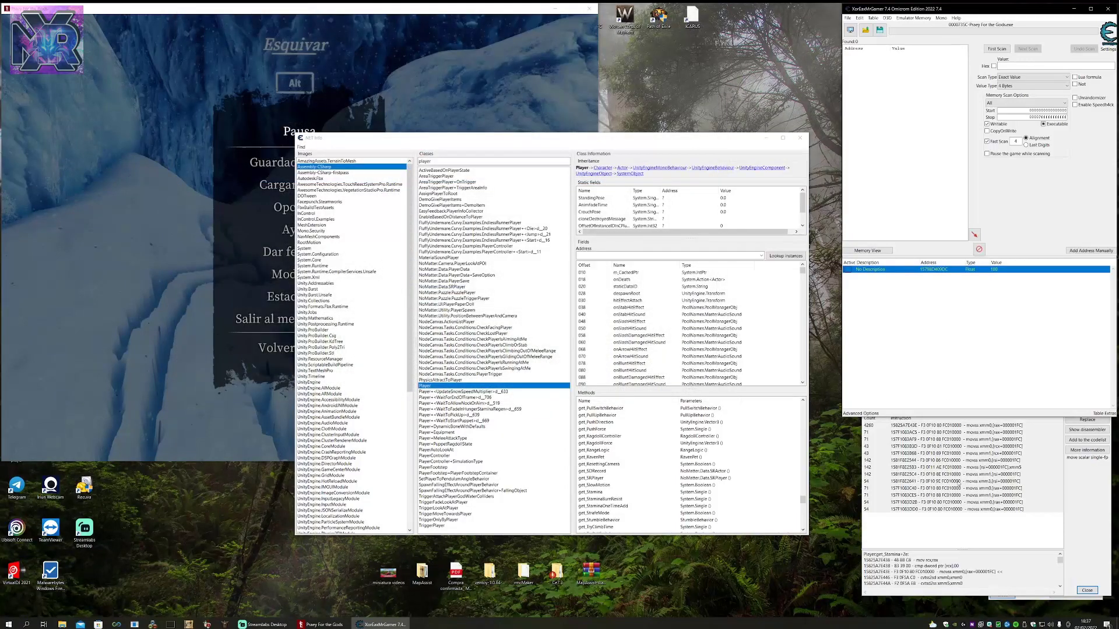
Show the found movss opcode that writes xmm5 to offset 1FC in the disassembler.
left_click(966, 467)
left_click(1087, 429)
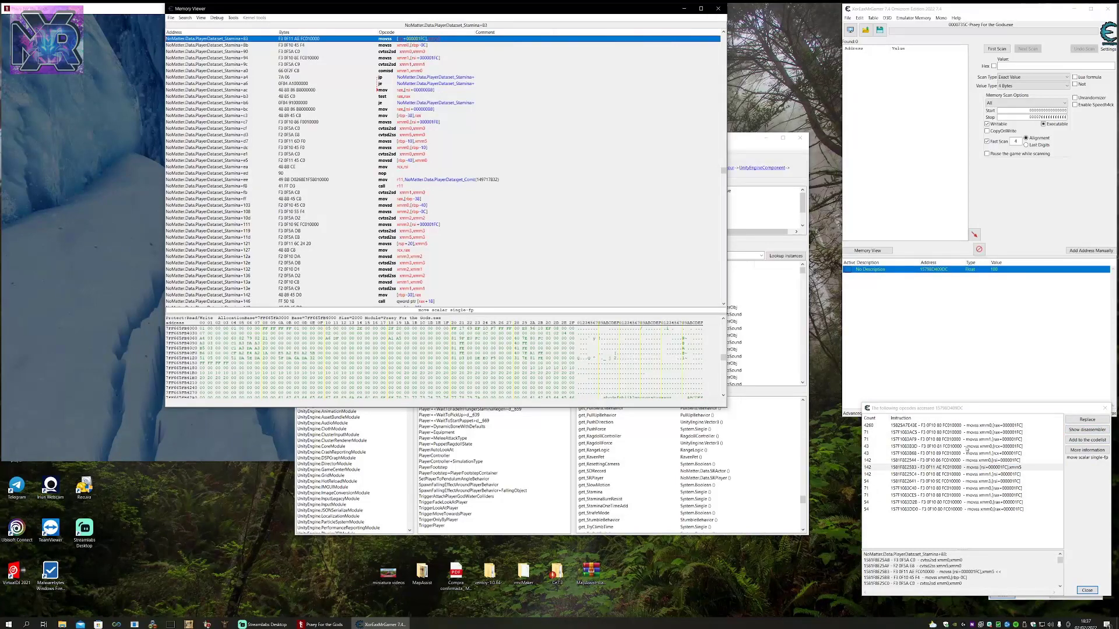
Go to Bookmark 0 at get_Stamina+2e in the Memory Viewer.
right_click(426, 38)
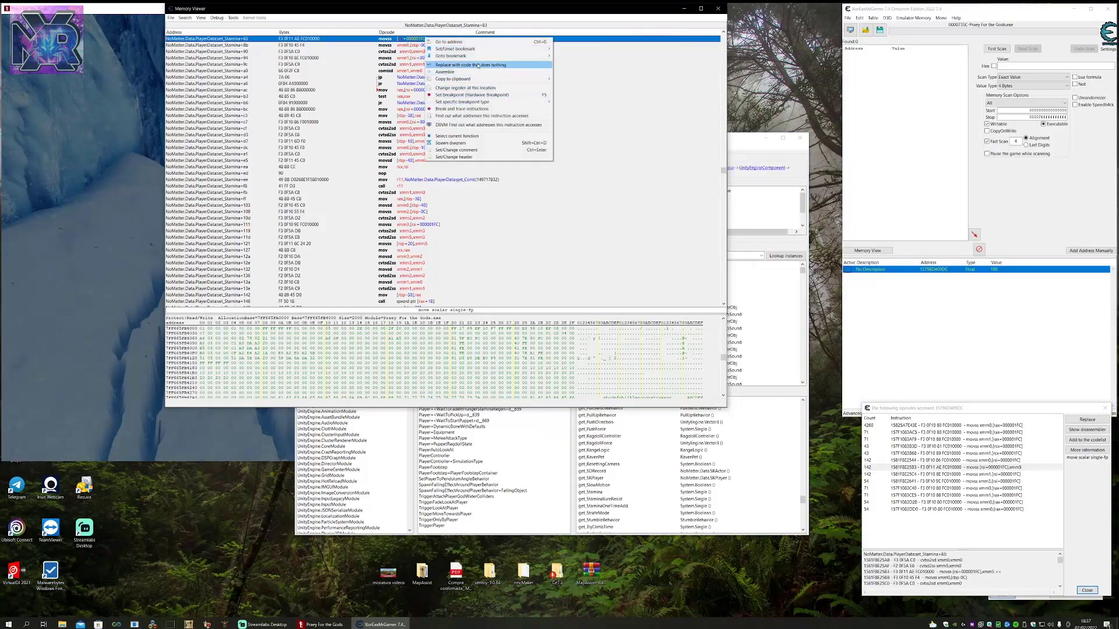
mouse_move(476, 58)
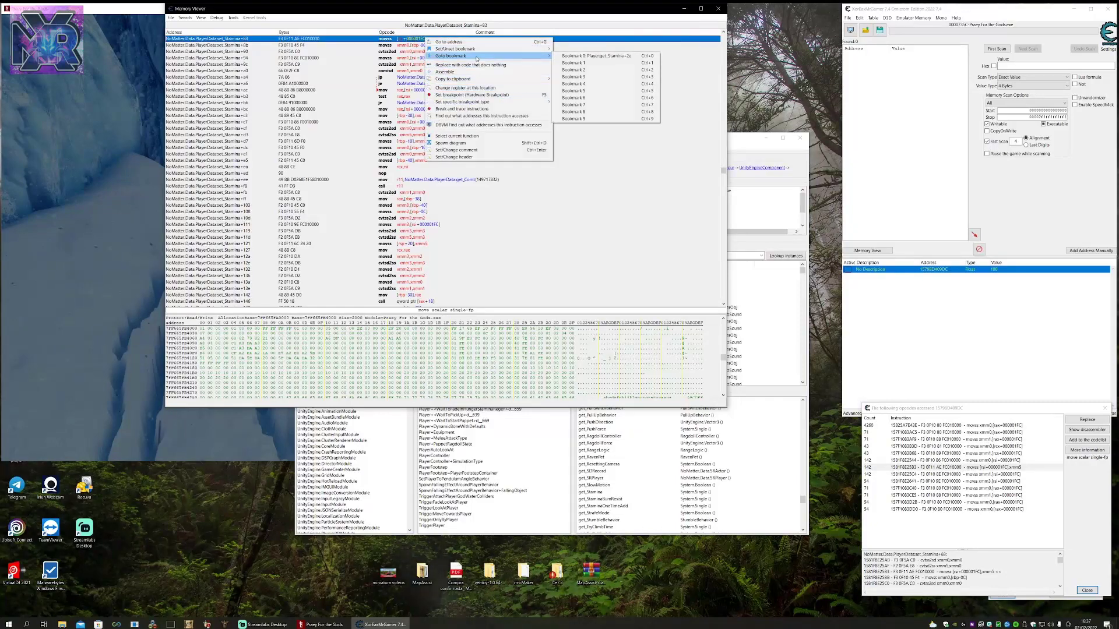
left_click(606, 56)
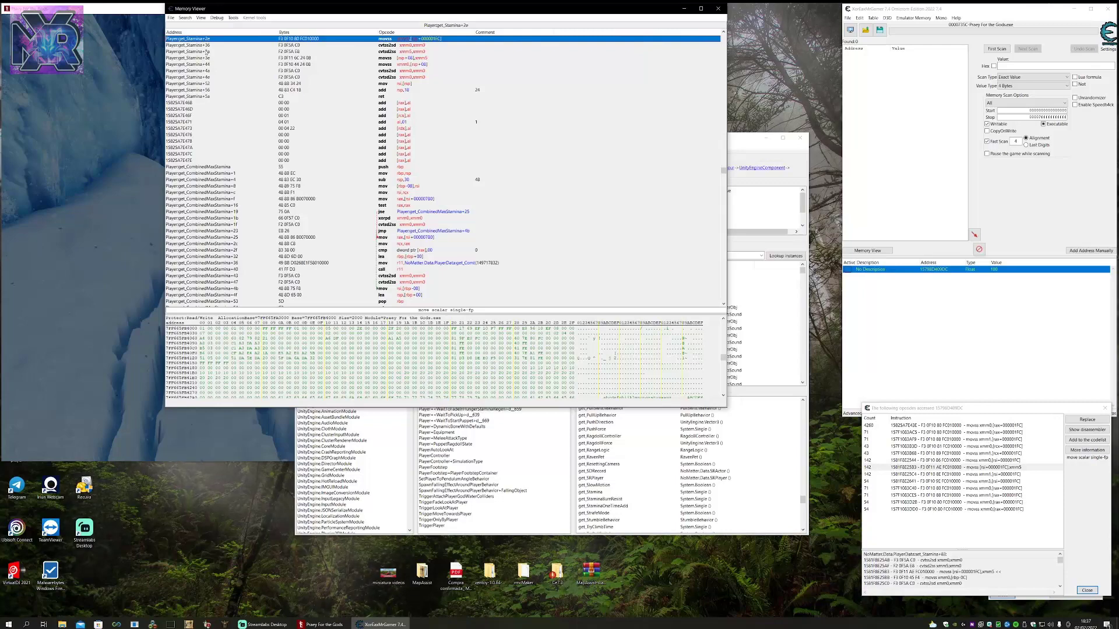
Examine the first movss entry among the found opcodes and close the opcode list.
left_click(940, 18)
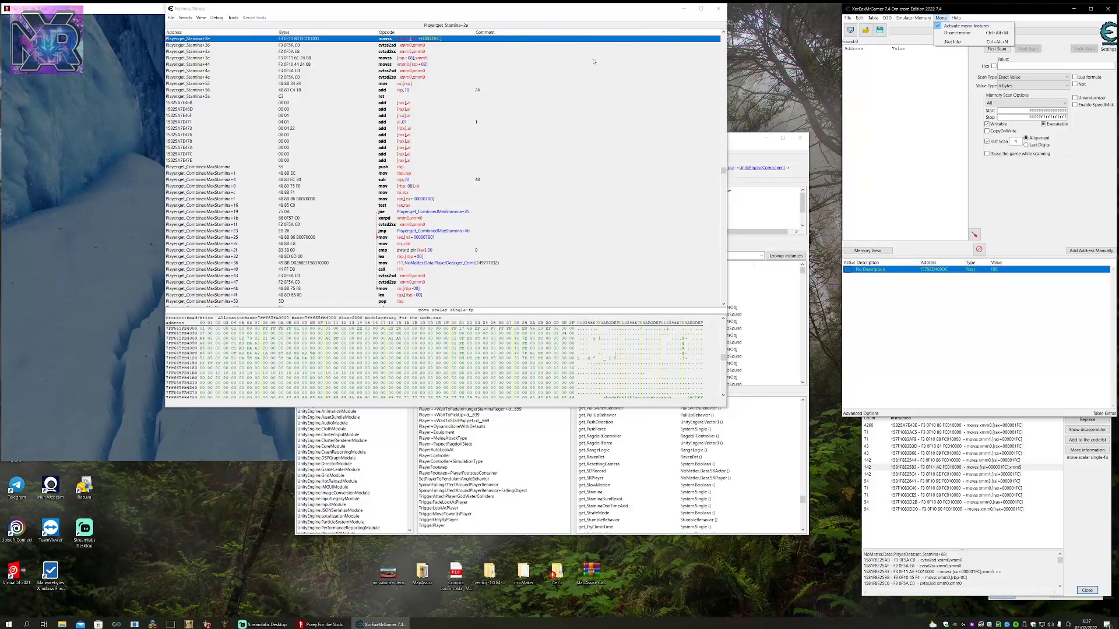
left_click(949, 430)
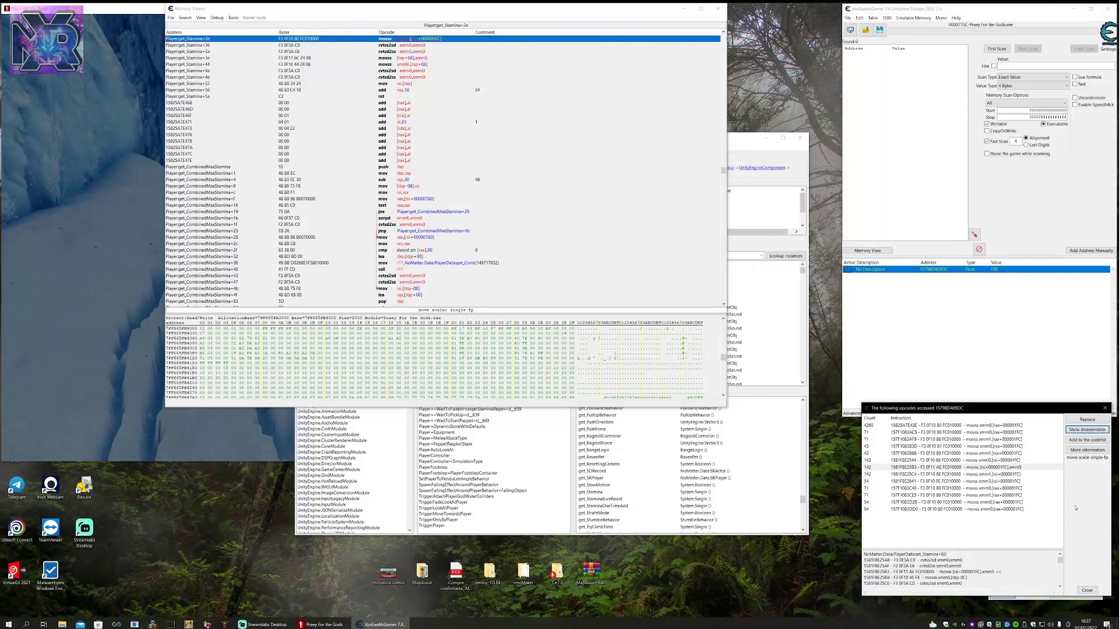
left_click(944, 426)
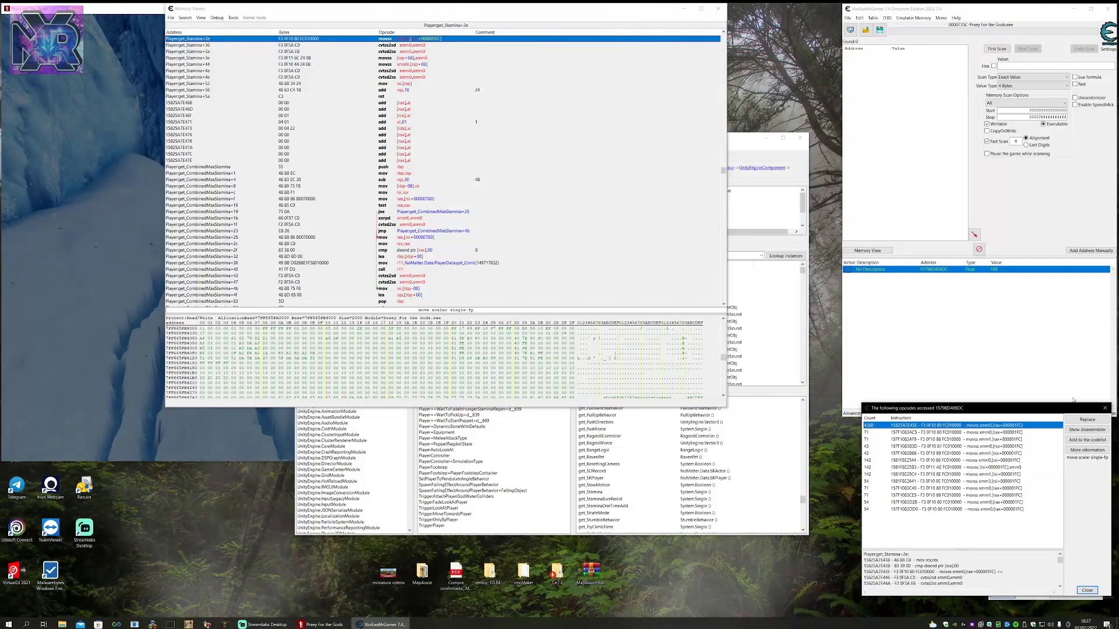
left_click(1105, 409)
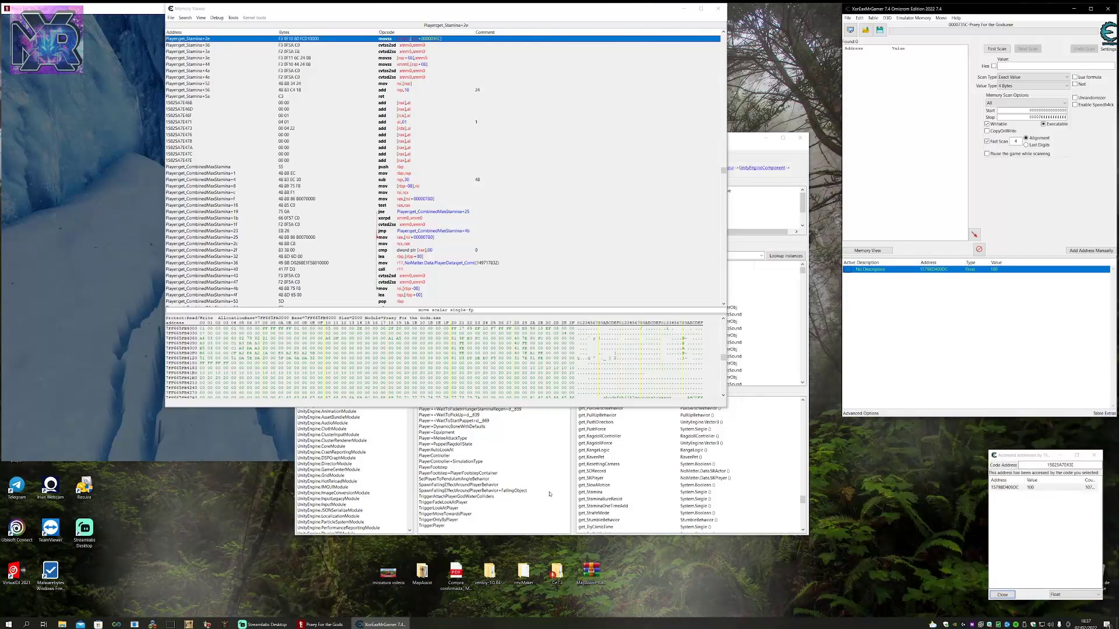
Generate an AOB injection script in Auto Assemble for the movss instruction at get_Stamina+2e, accepting the suggested symbol name.
left_click(413, 39)
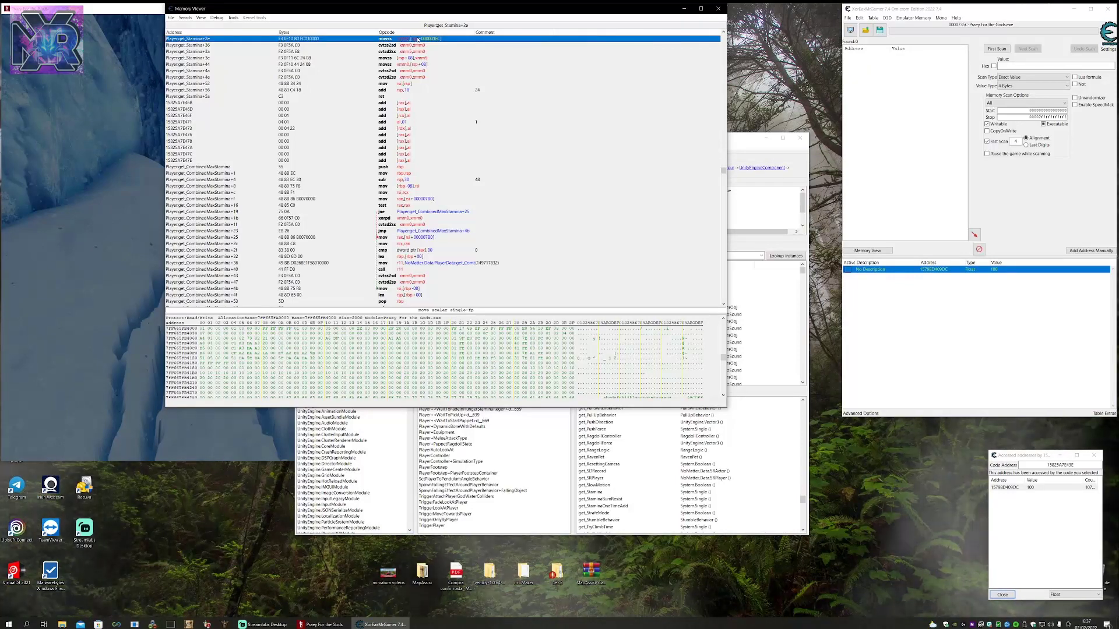
left_click(414, 44)
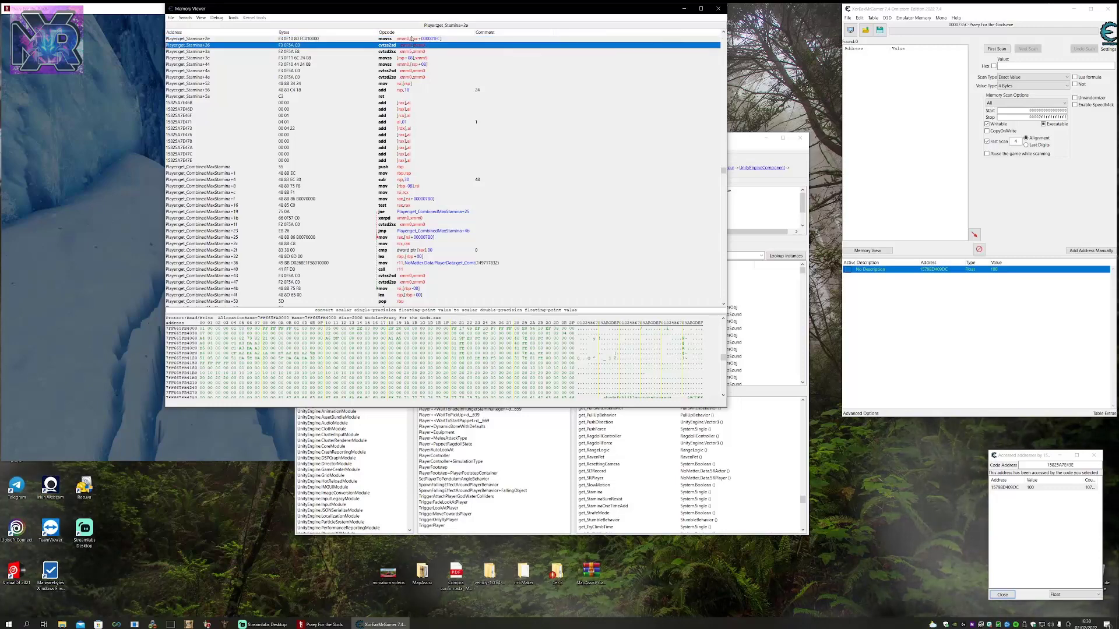
left_click(417, 39)
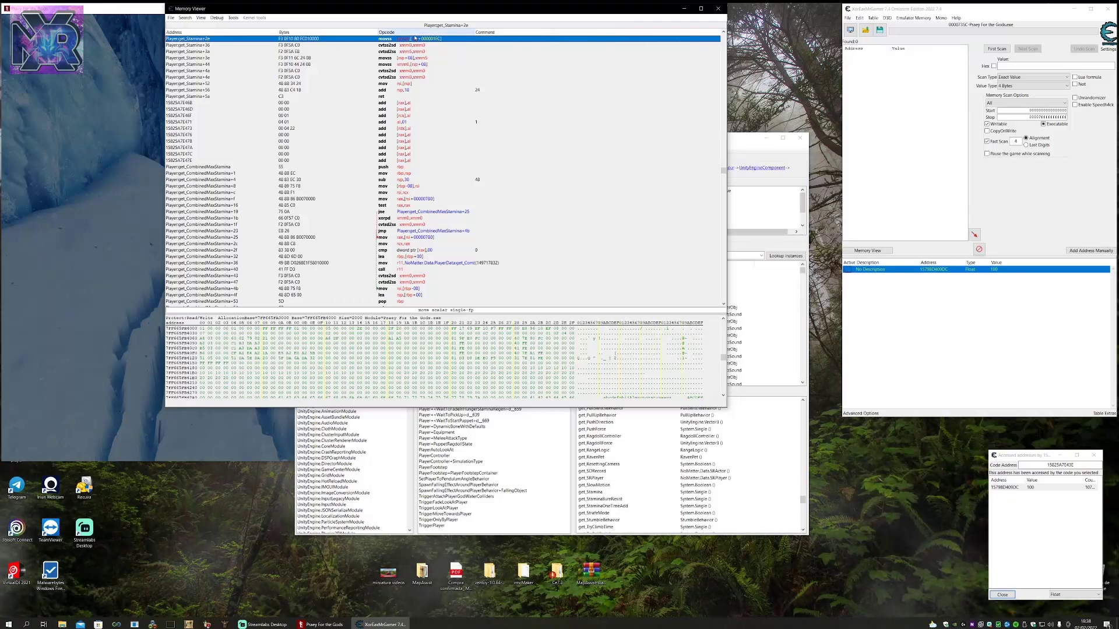
left_click(233, 17)
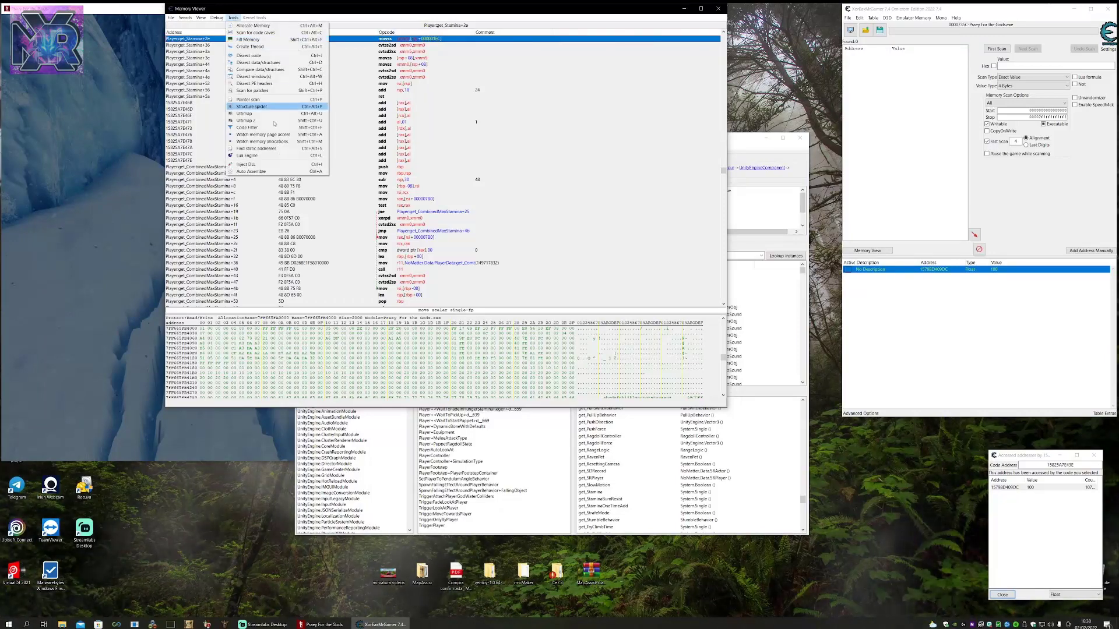
left_click(276, 172)
left_click(522, 115)
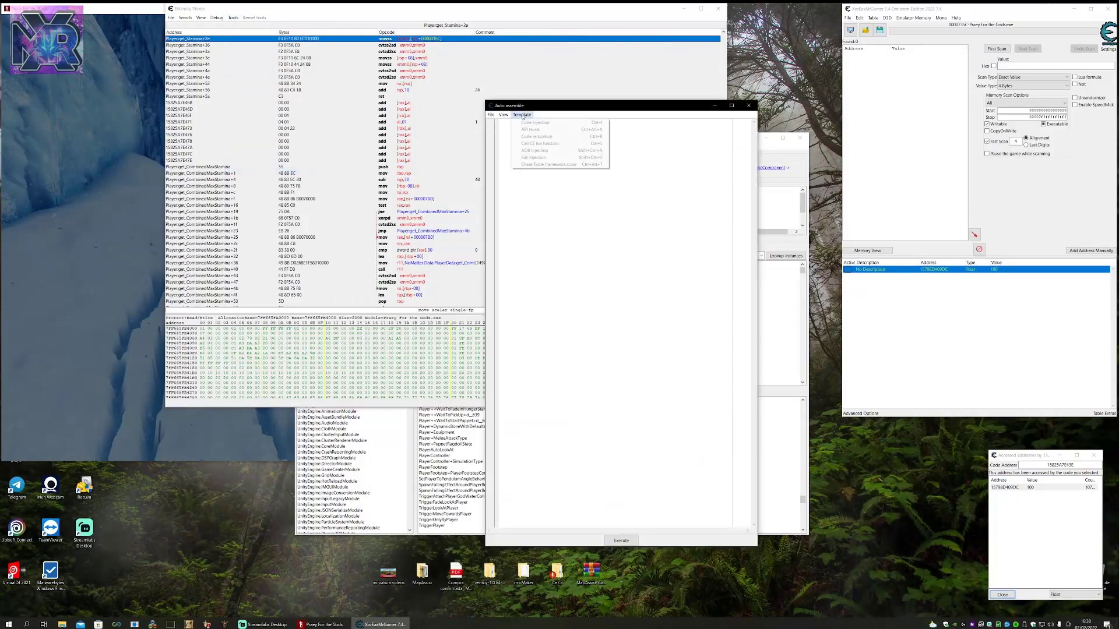
left_click(530, 151)
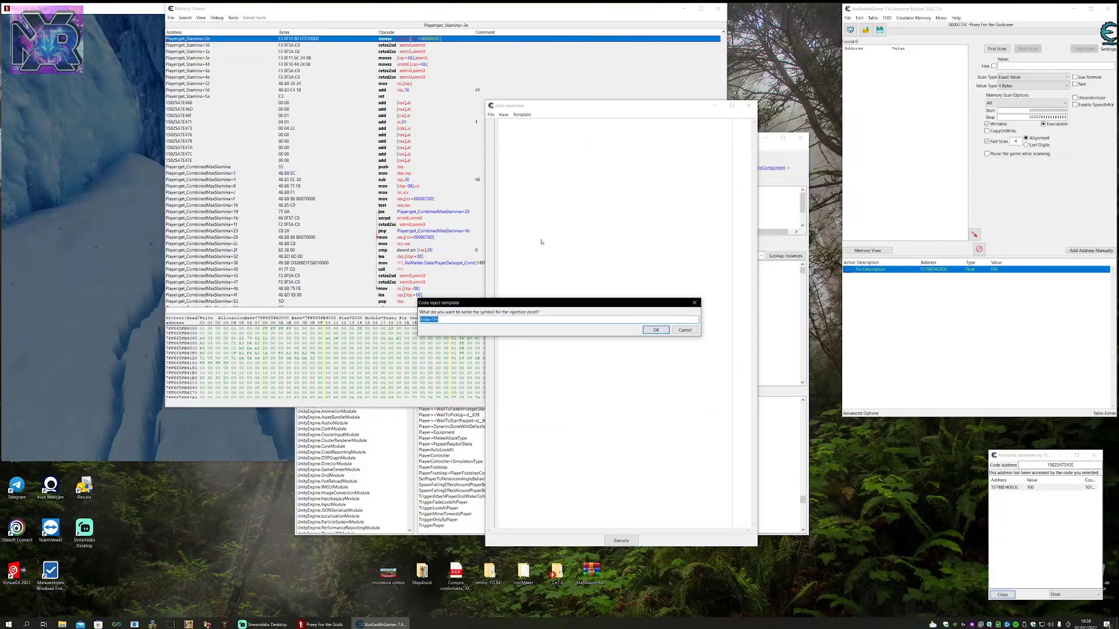
left_click(656, 329)
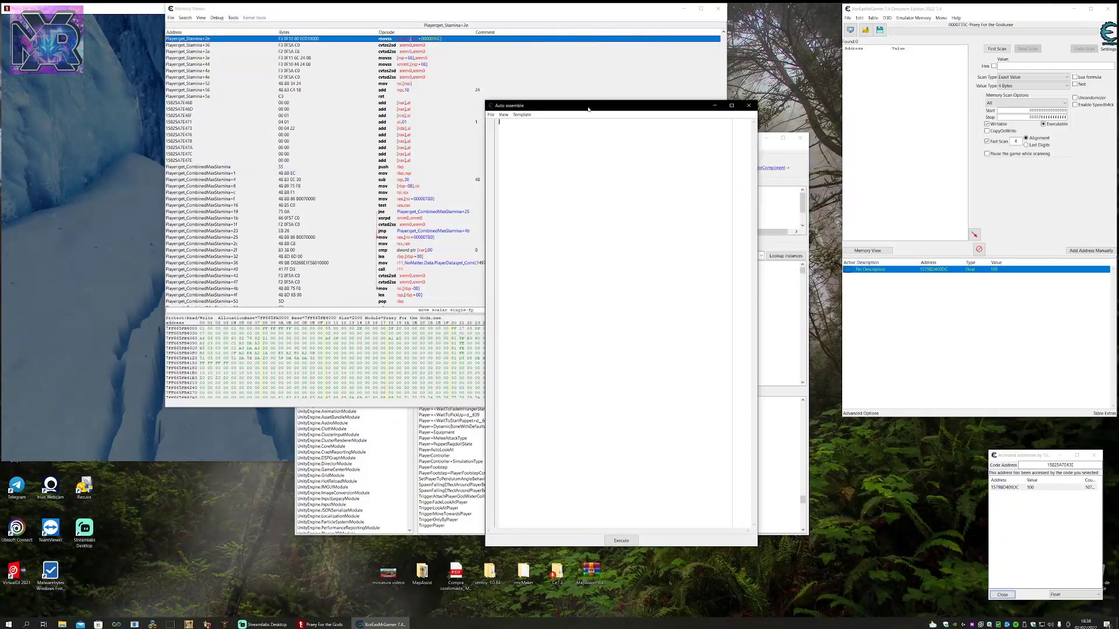
left_click_drag(587, 108, 558, 125)
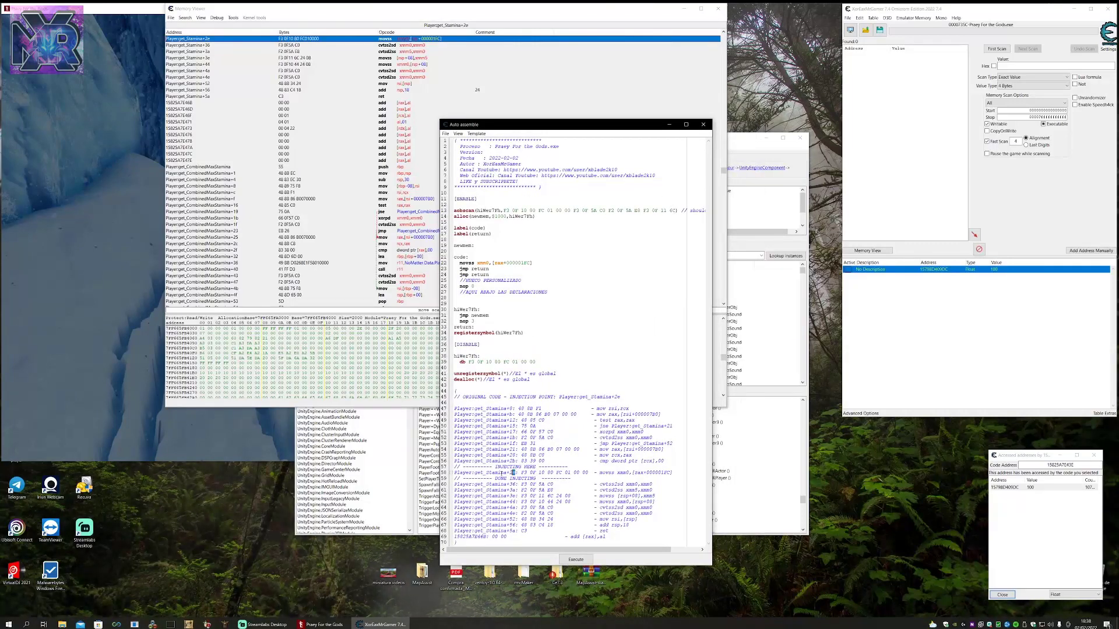
Copy the Player:get_Stamina+2e address from the script's injection comments and comment out the aobscan line with //.
left_click_drag(513, 473, 450, 476)
right_click(461, 473)
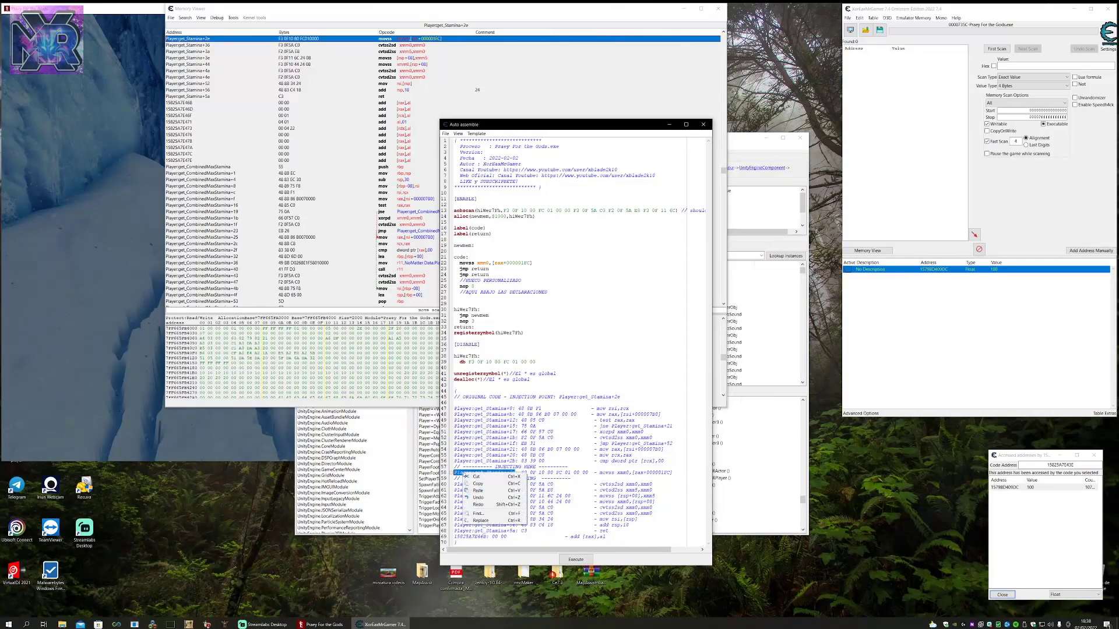
left_click(484, 488)
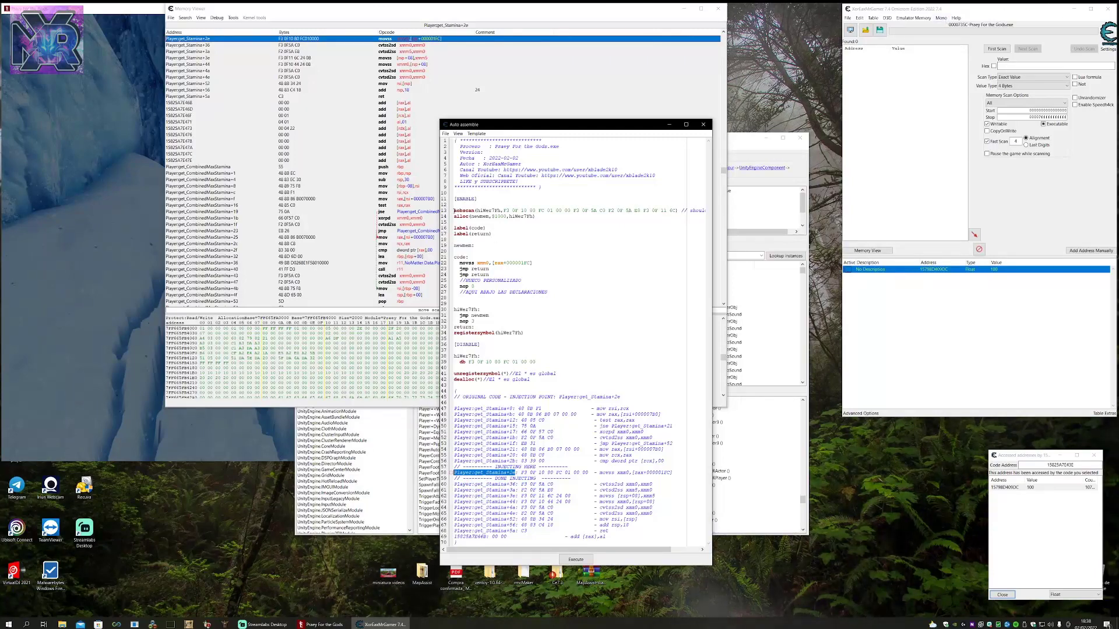
left_click(455, 211)
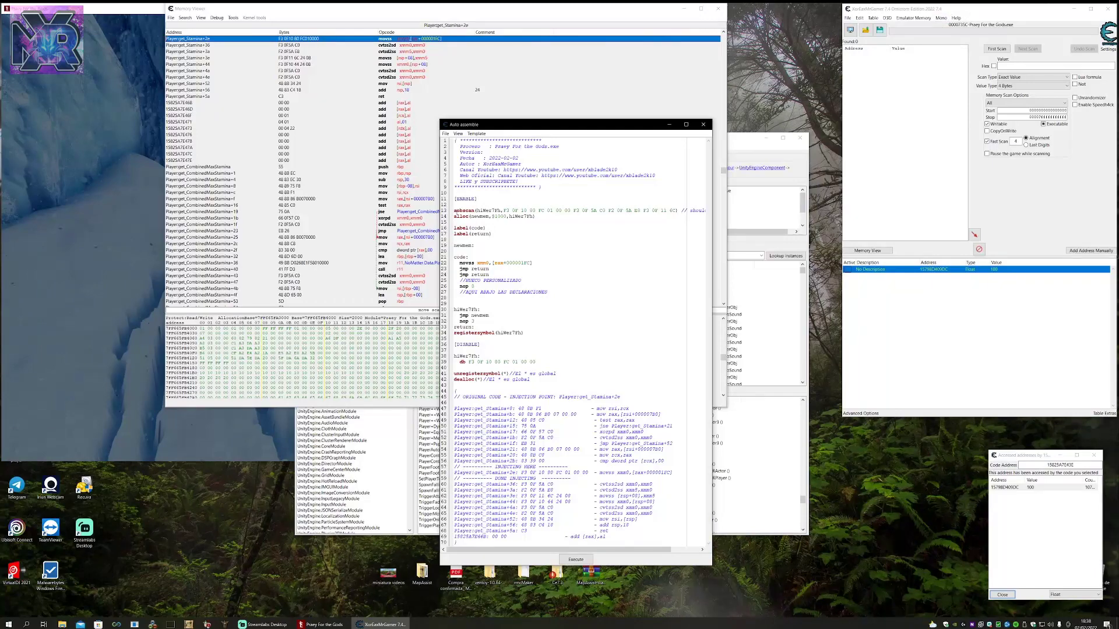
type("//")
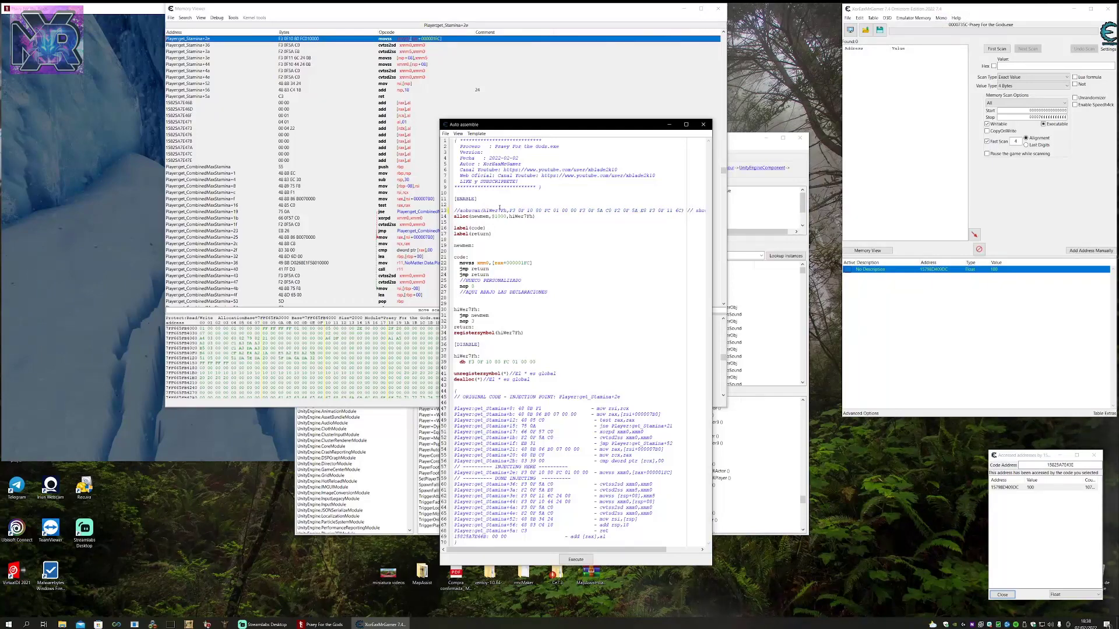
Add a define line above the commented aobscan that assigns Player:get_Stamina+2e to the injection symbol hiWer7fh.
left_click(941, 18)
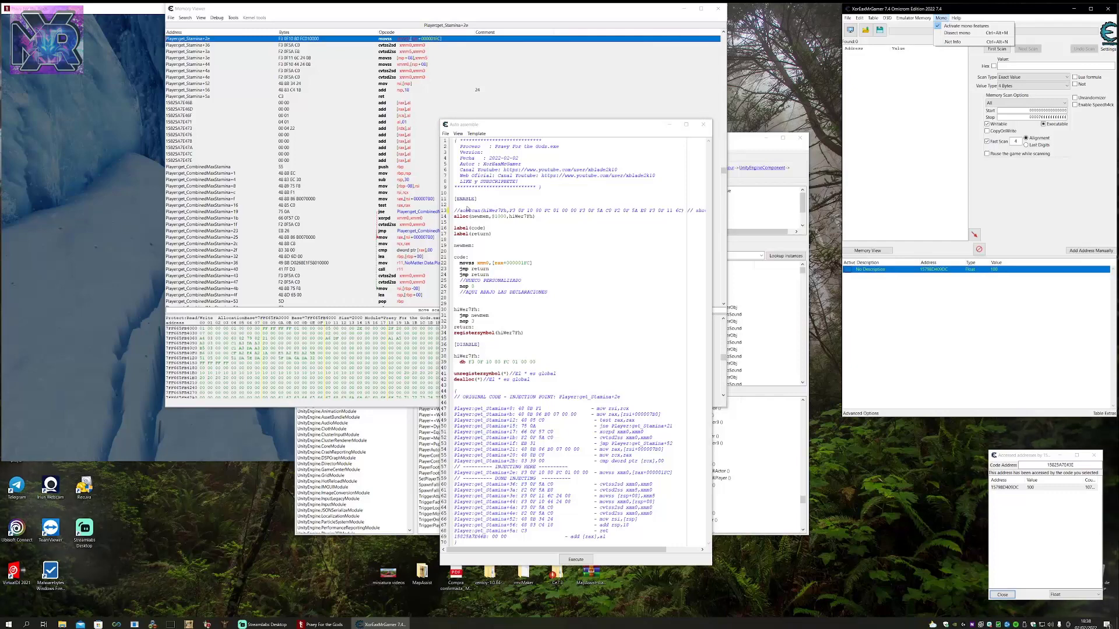
left_click(466, 205)
type("{")
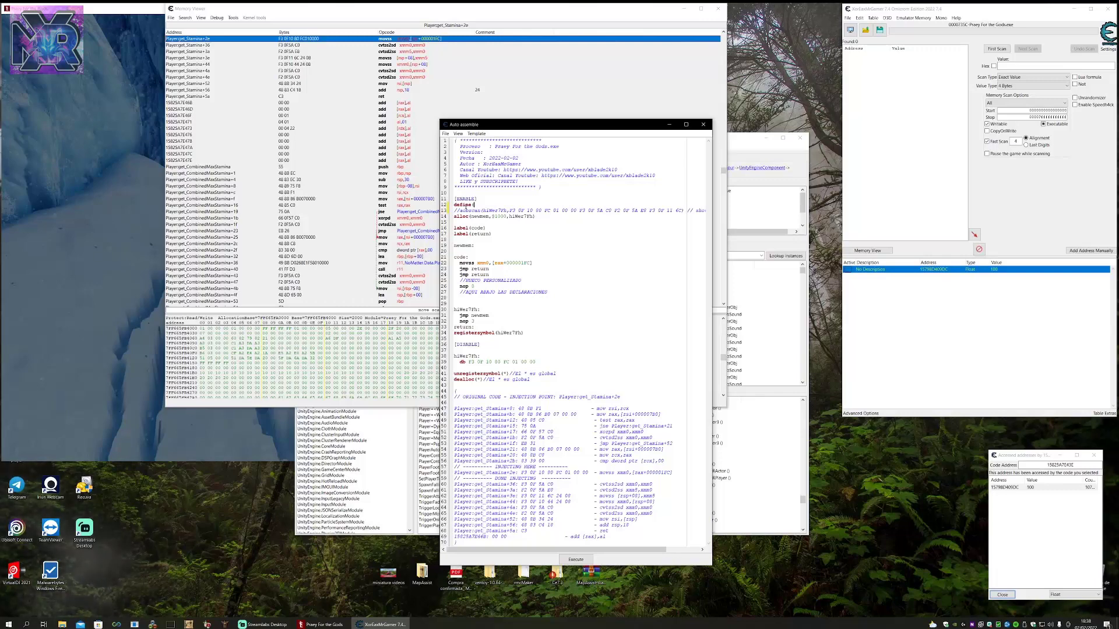
key("ctrl+v")
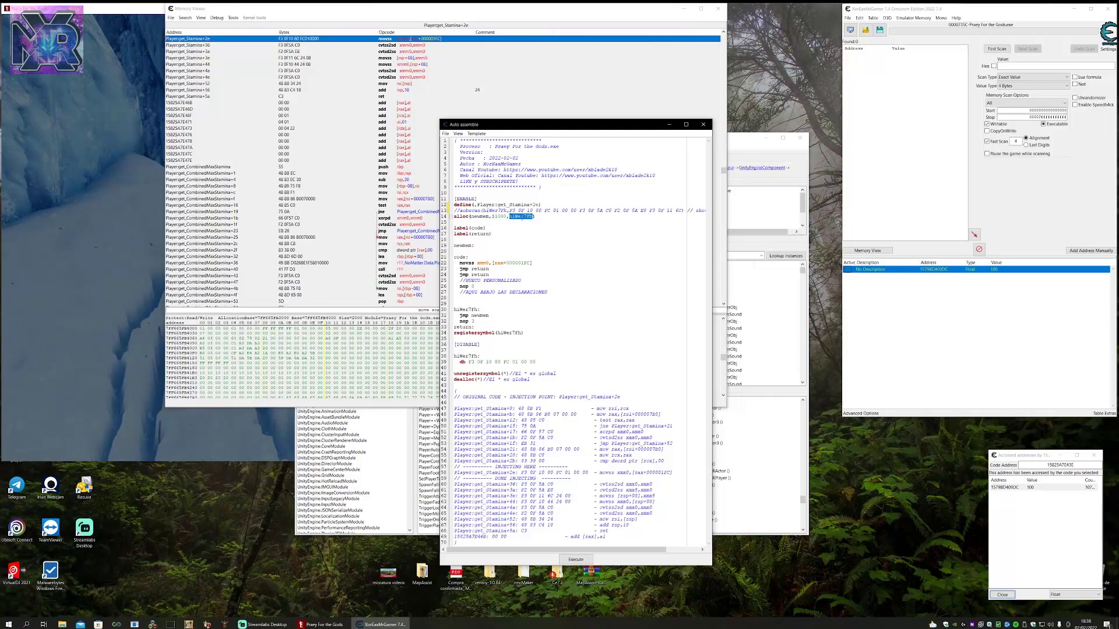
left_click(474, 205)
key("ctrl+v")
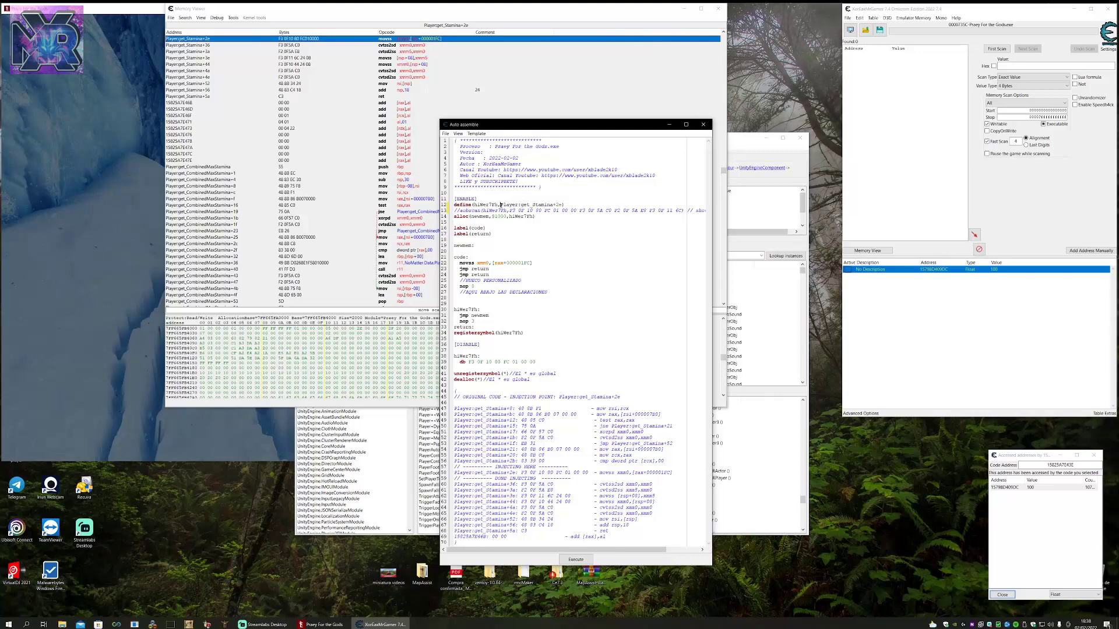
left_click_drag(501, 204, 533, 204)
left_click(548, 225)
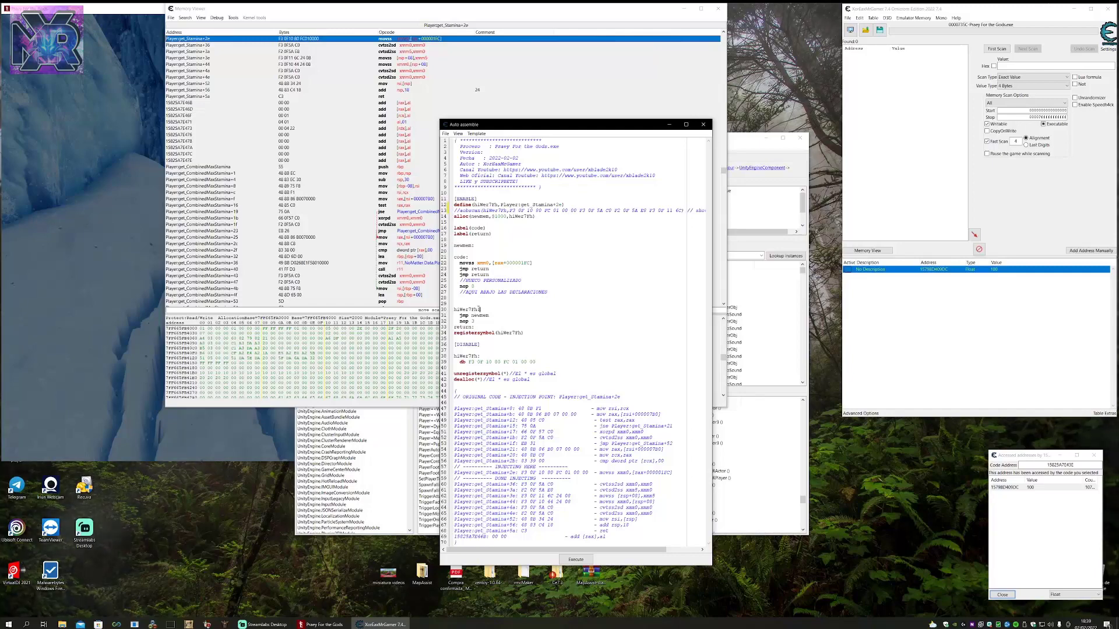
left_click_drag(481, 356, 472, 356)
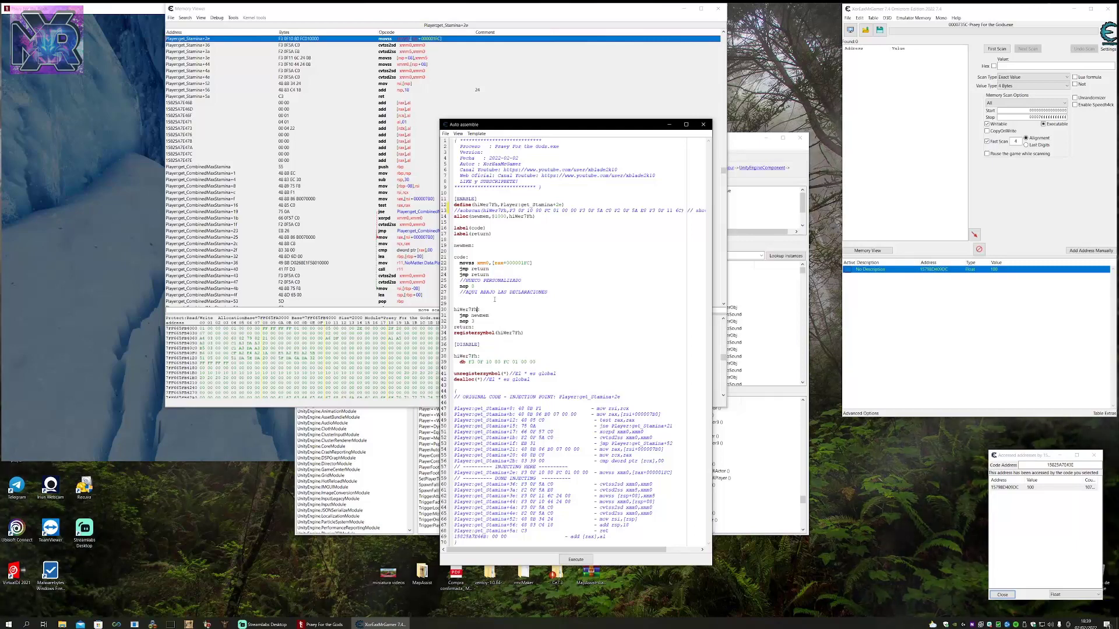
double_click(464, 310)
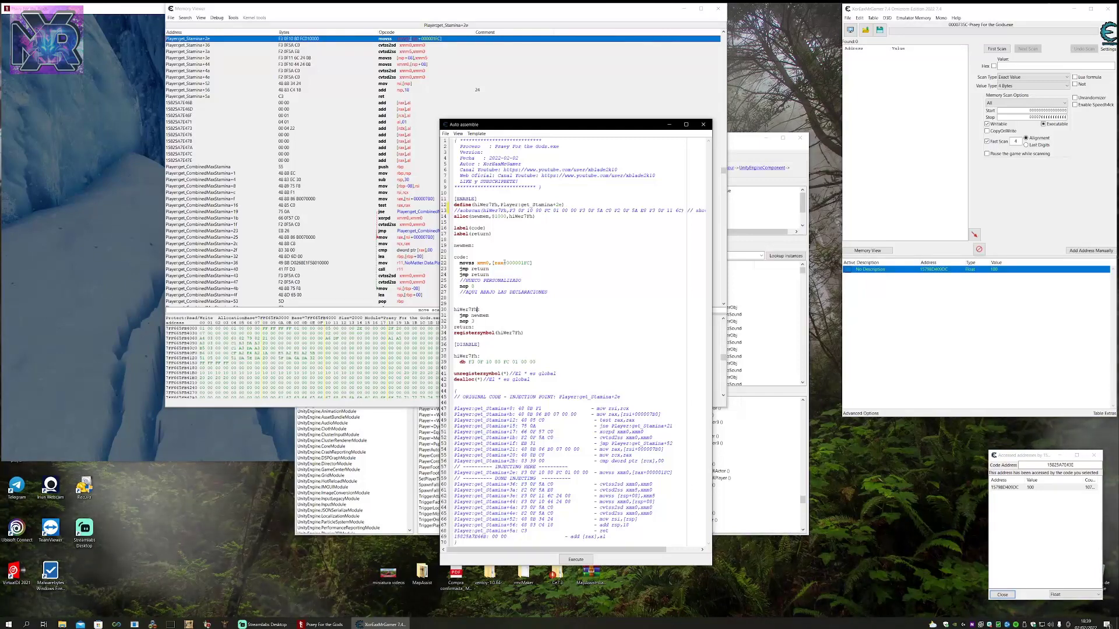
left_click(478, 309)
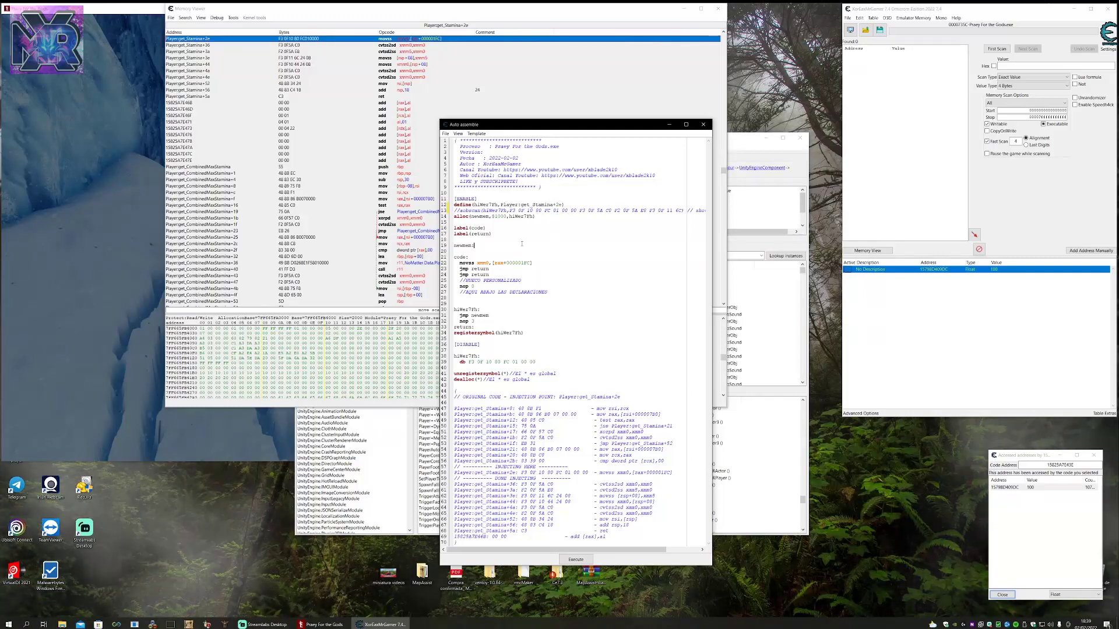
Duplicate the newmem alloc line below the original, separated by a blank line.
left_click_drag(535, 216, 434, 219)
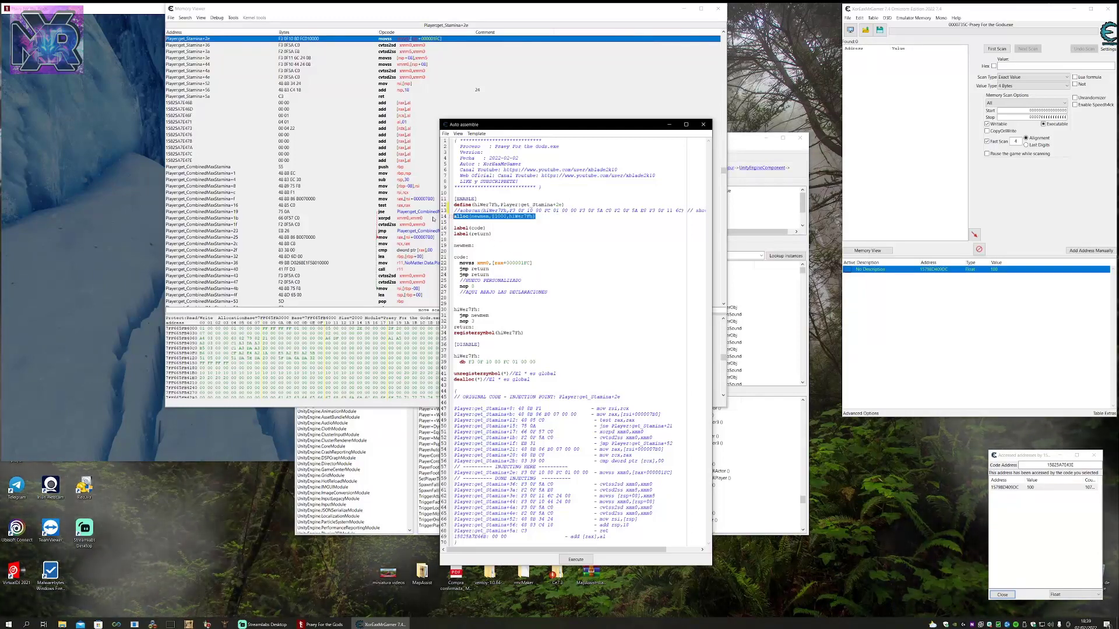
left_click(561, 211)
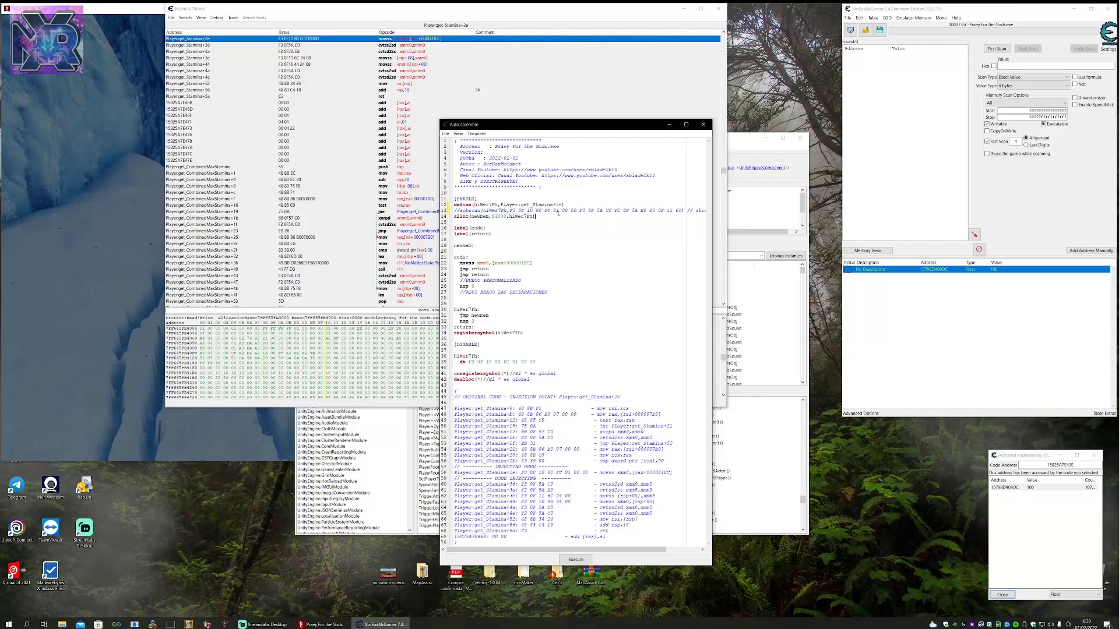
key("Down")
key("Return")
key("Return")
key("ctrl+v")
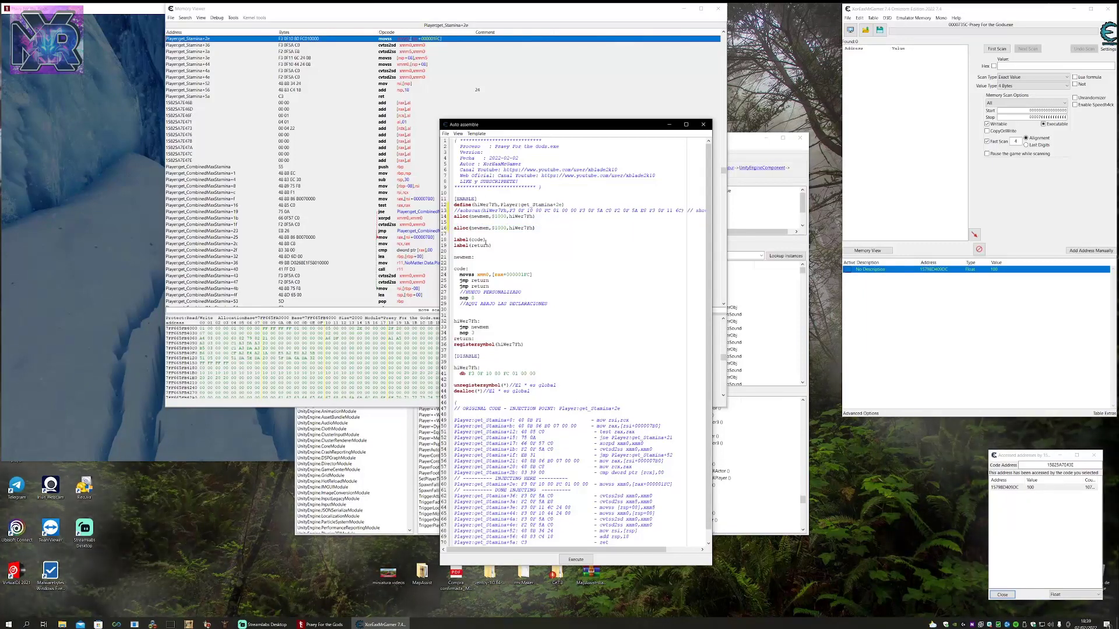
Change the duplicated alloc line to allocate base_global with a size of 8.
double_click(482, 228)
type("loc(base_global")
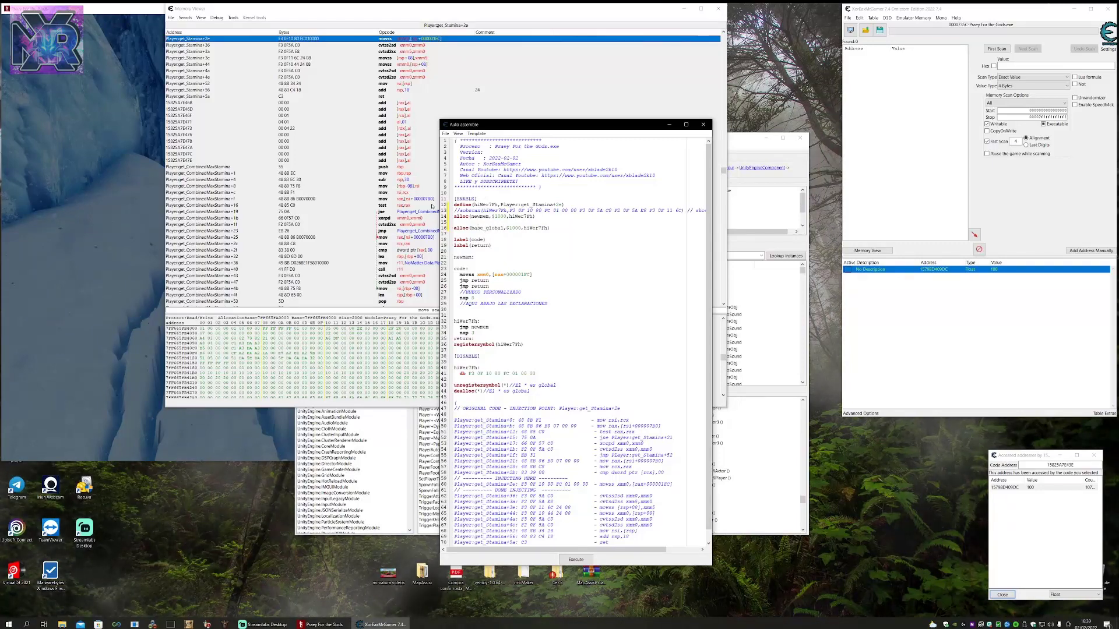
double_click(514, 228)
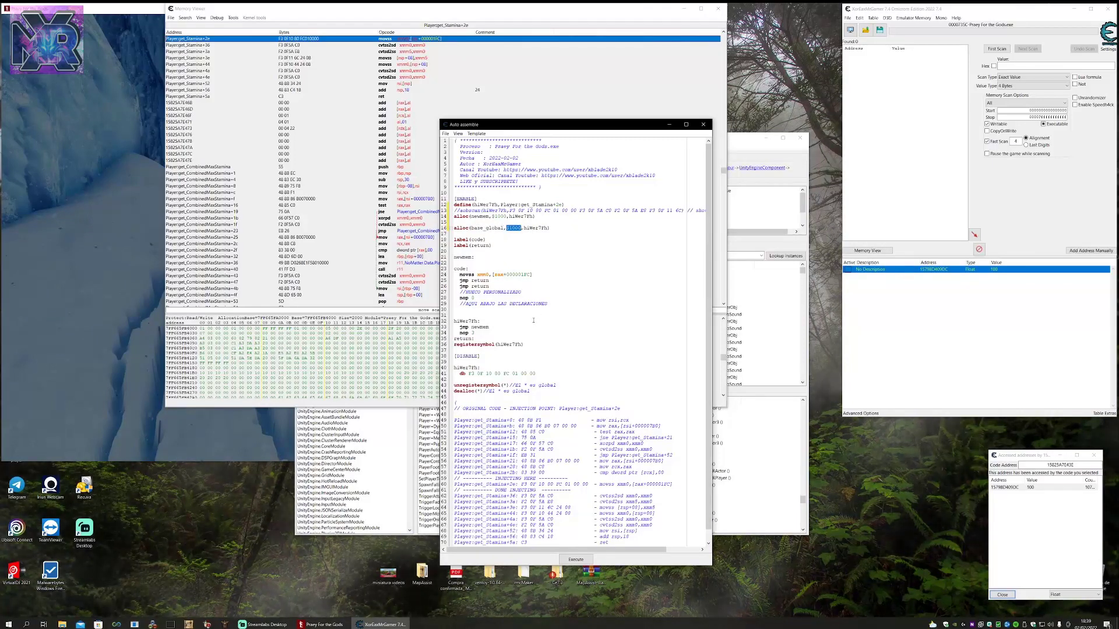
type("8")
double_click(524, 228)
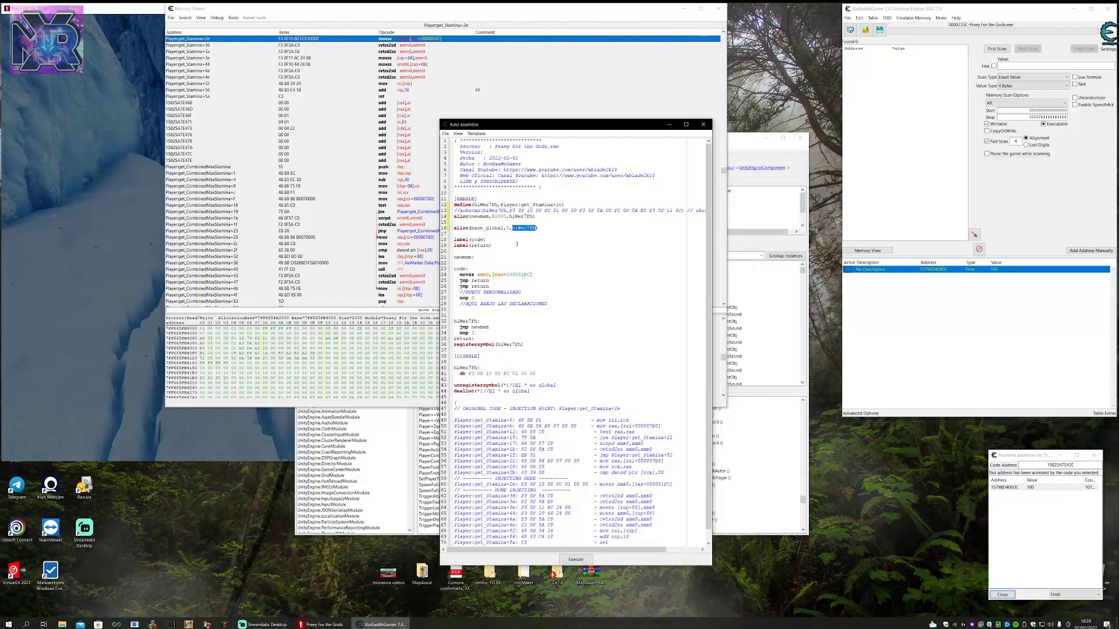
Add a registersymbol(base_global) line directly below the registersymbol(hiWer7fh) line.
left_click(532, 374)
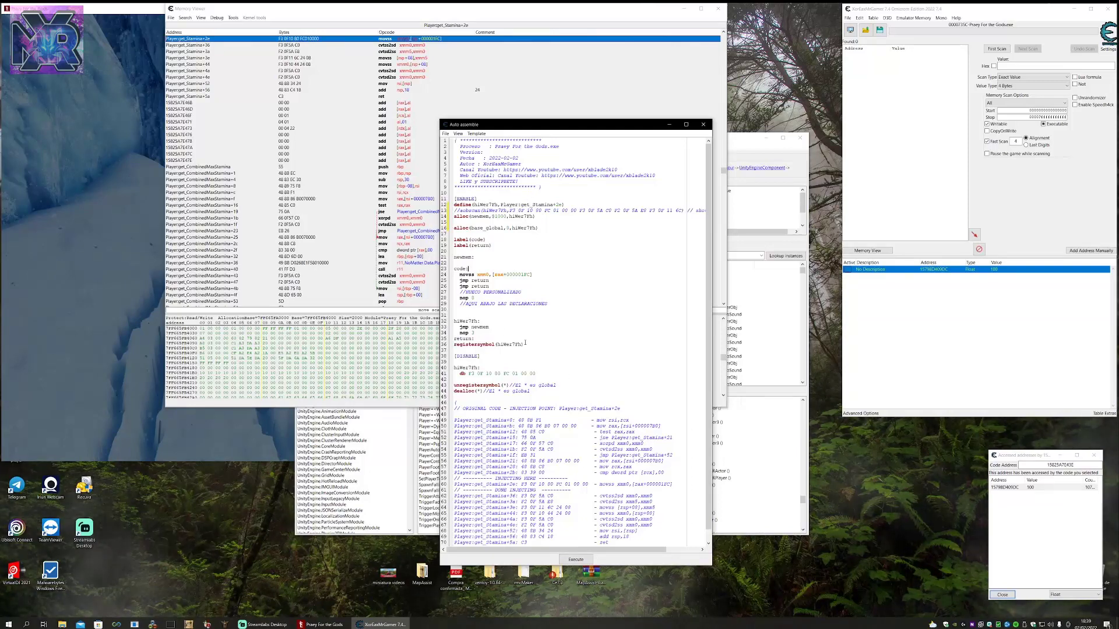
left_click(446, 345)
key("ctrl+c")
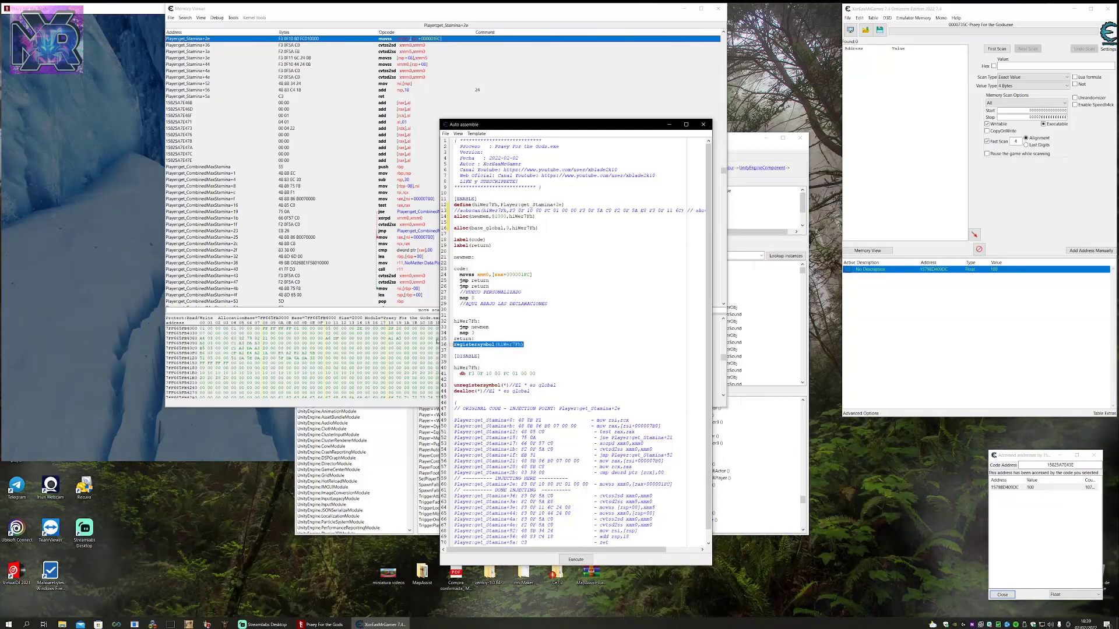
left_click(531, 343)
key("Return")
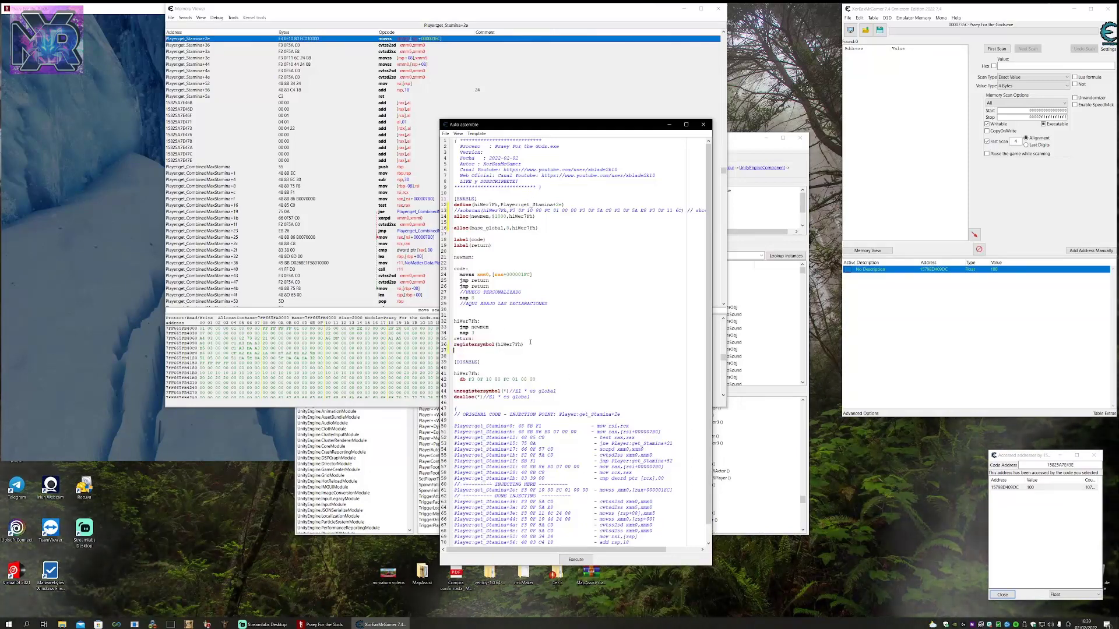
key("ctrl+v")
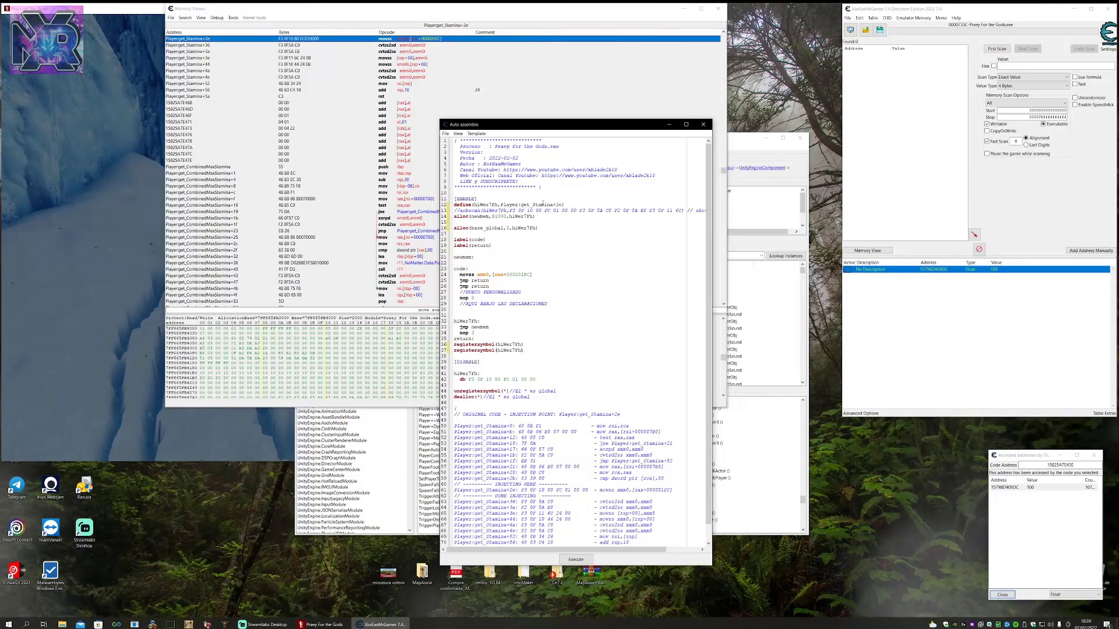
double_click(487, 228)
key("ctrl+c")
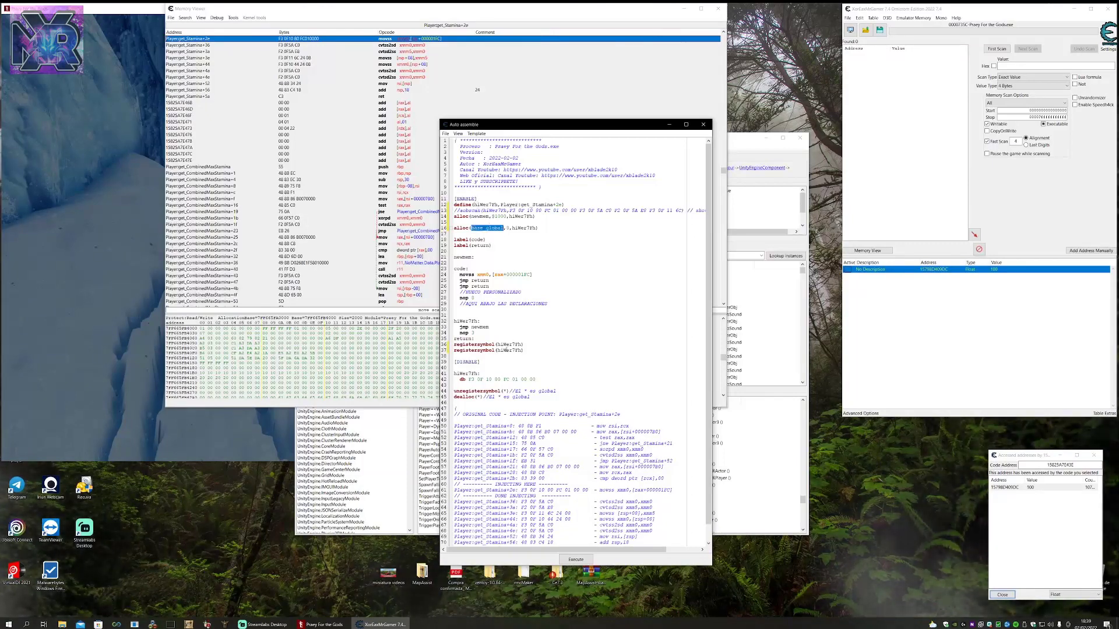
double_click(509, 350)
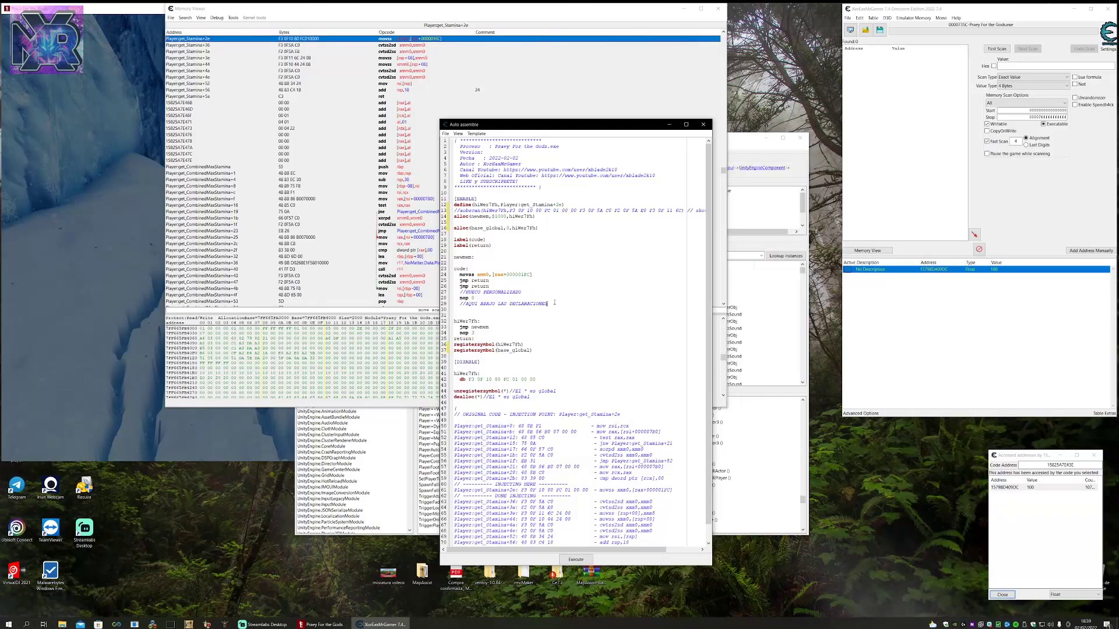
Declare base_global: with dq 0 on the line beneath it, below the //AQUI ABAJO LAS DECLARACIONES comment.
key("Return")
key("ctrl+v")
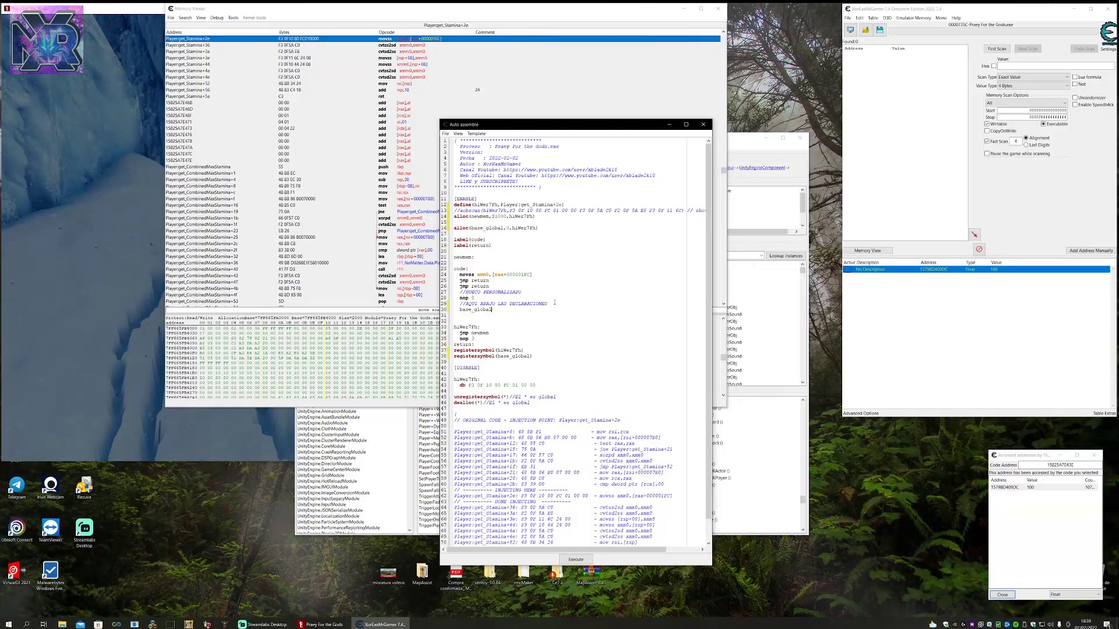
type(":")
key("Return")
type("d")
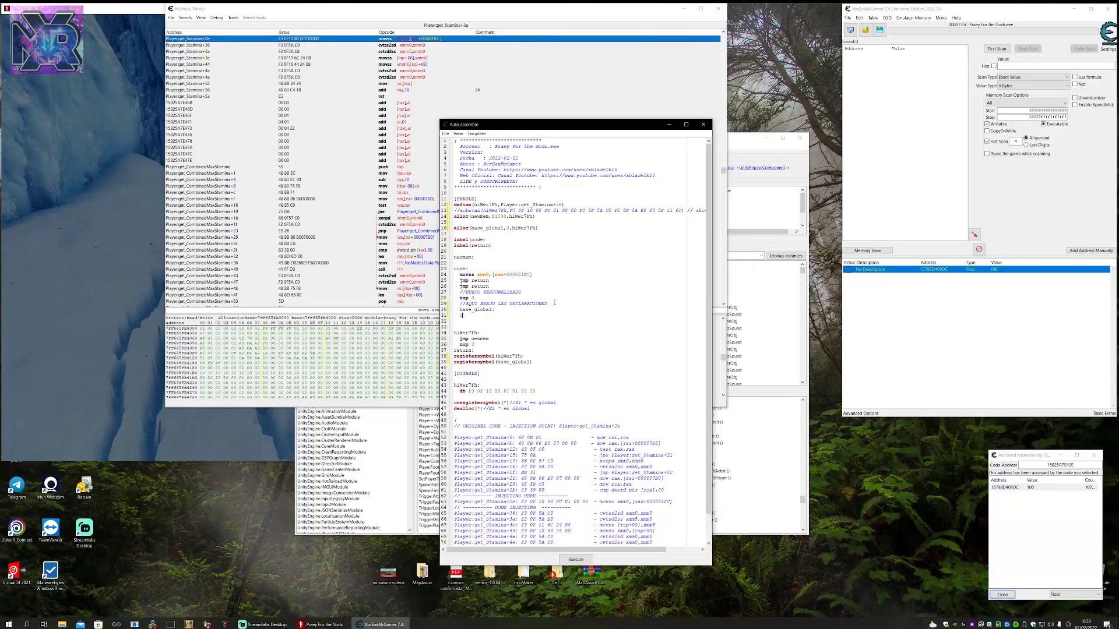
type("q 0")
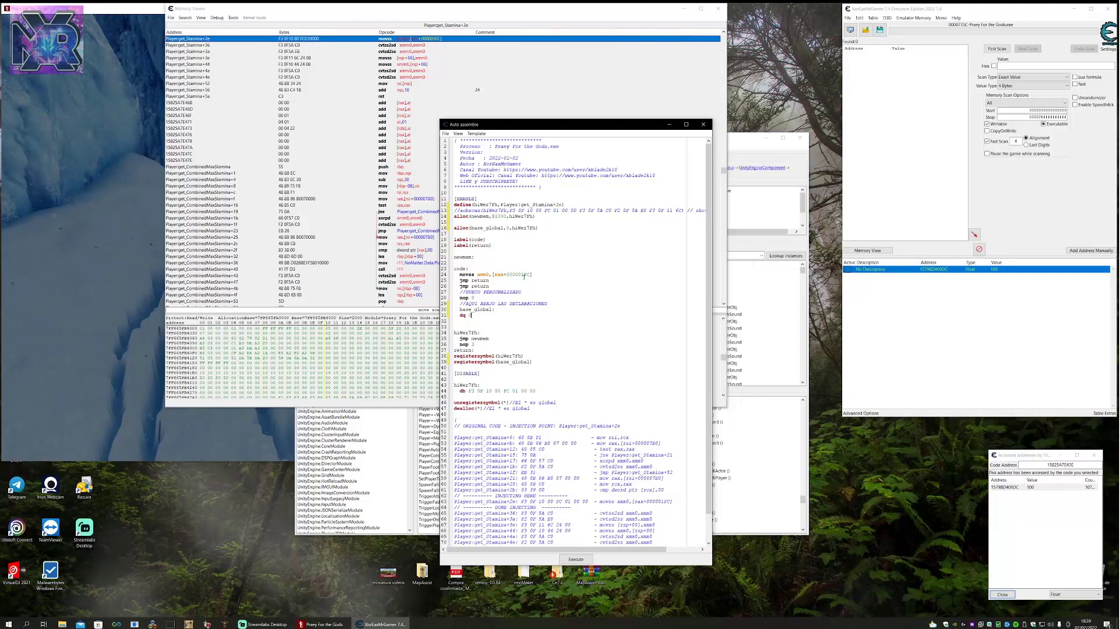
Insert the instruction mov [base_global],rax on a new line under the newmem: label.
left_click_drag(492, 274, 532, 275)
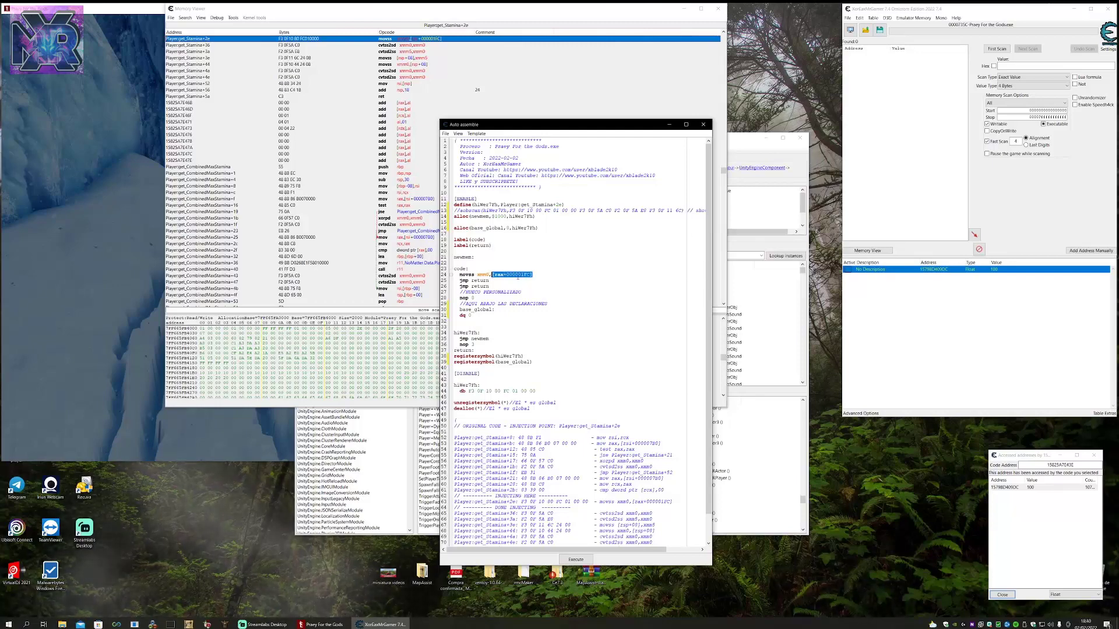
left_click(517, 278)
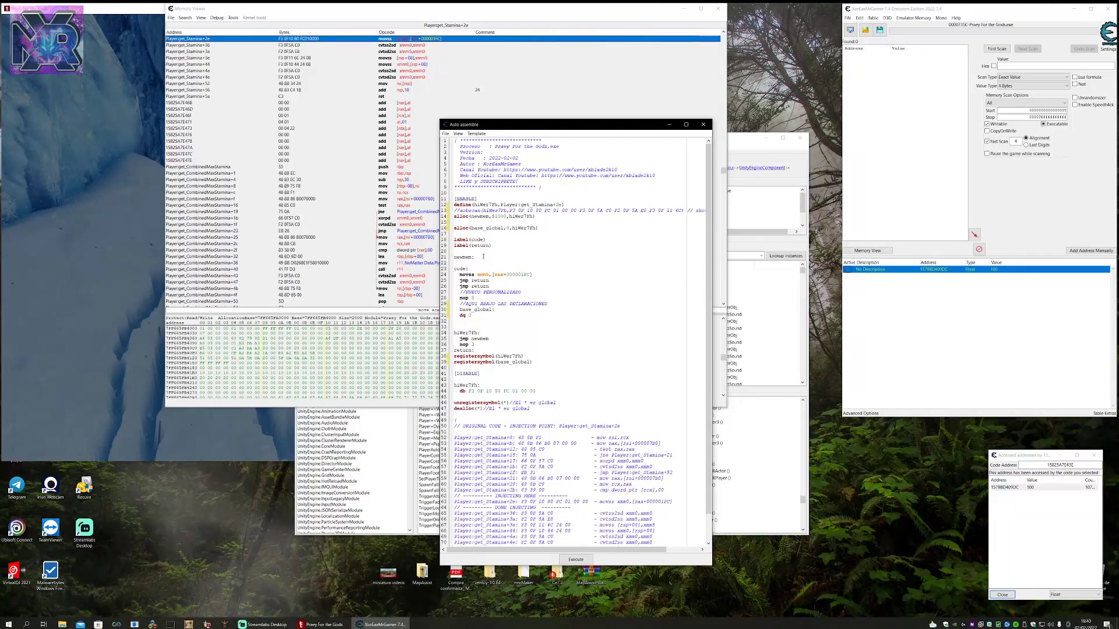
key("Return")
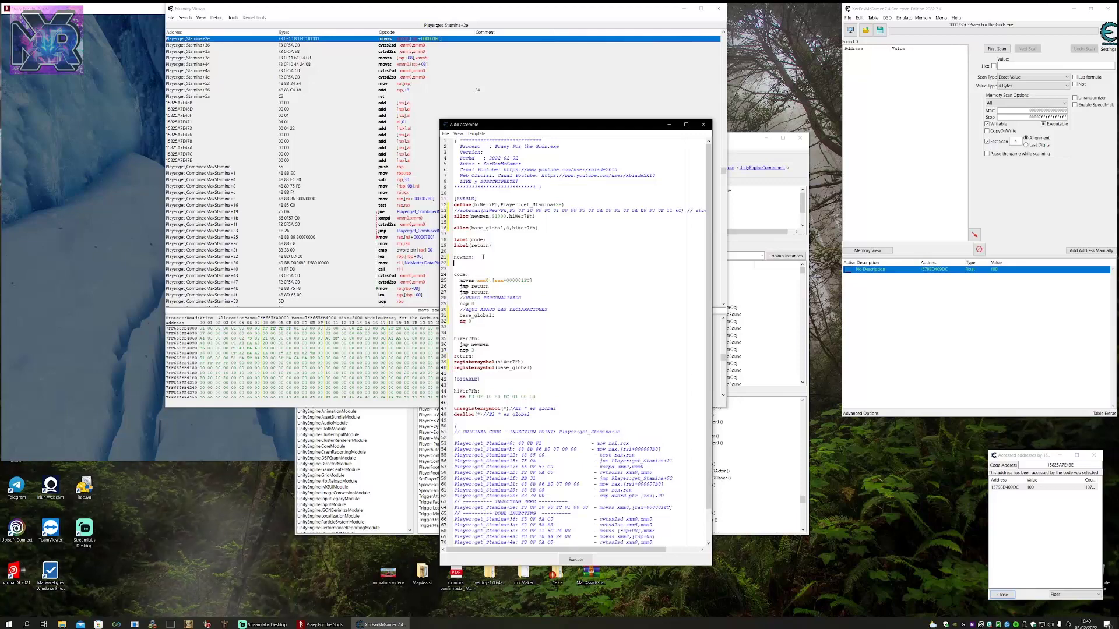
type("mov [base_global],rax")
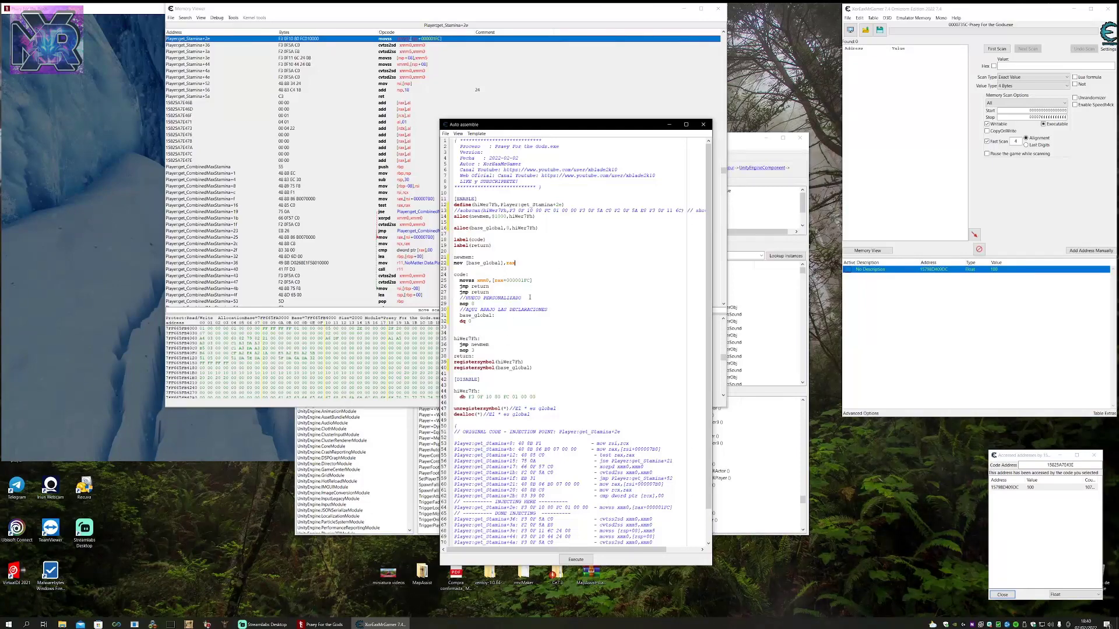
Append the comment //Etiqueta creada personal to the mov [base_global],rax line.
double_click(494, 263)
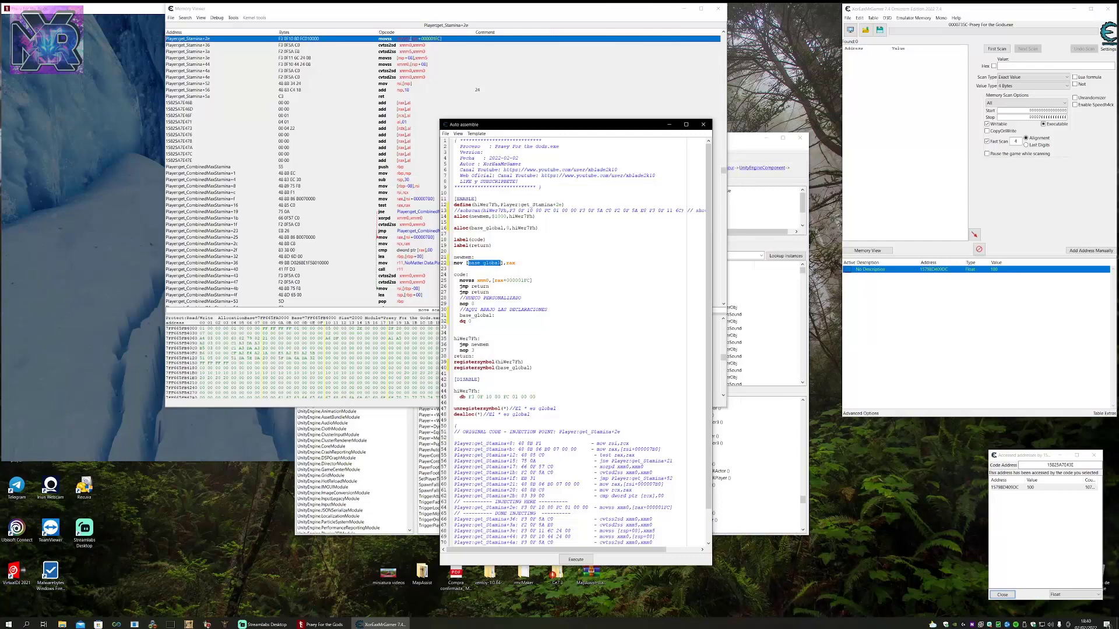
left_click_drag(532, 281, 468, 274)
double_click(517, 282)
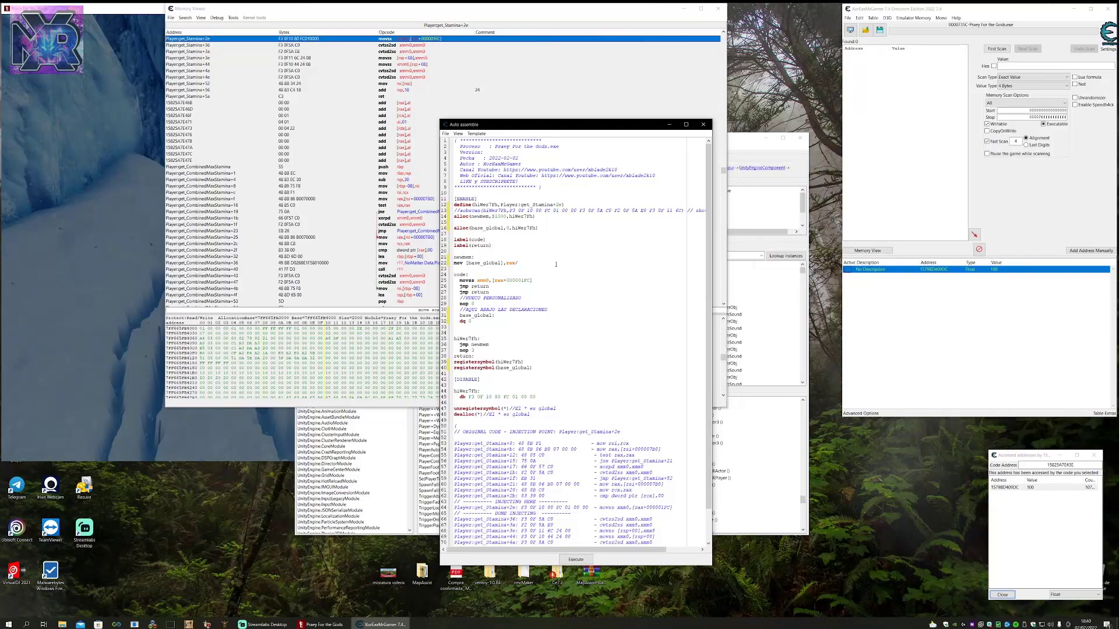
type("Etiqueta creada personal")
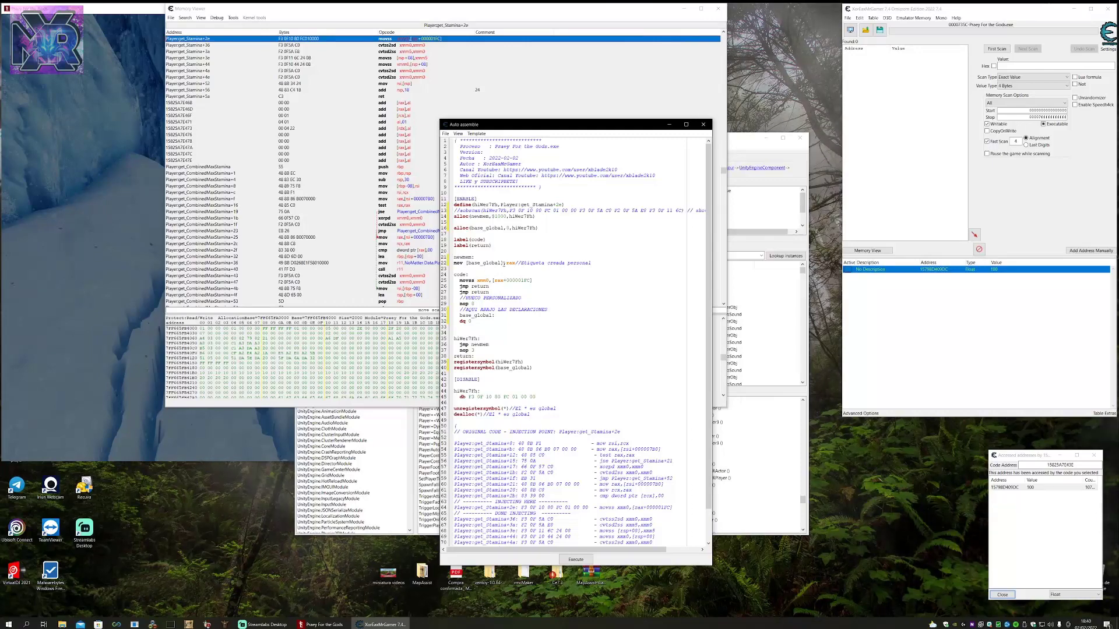
double_click(484, 263)
right_click(470, 260)
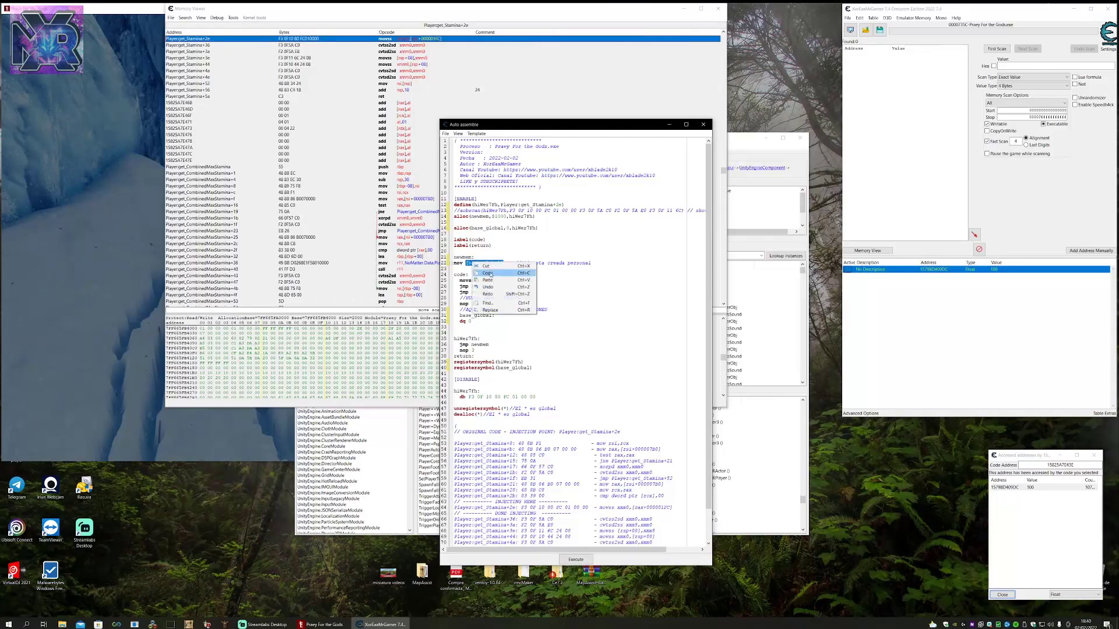
key("Escape")
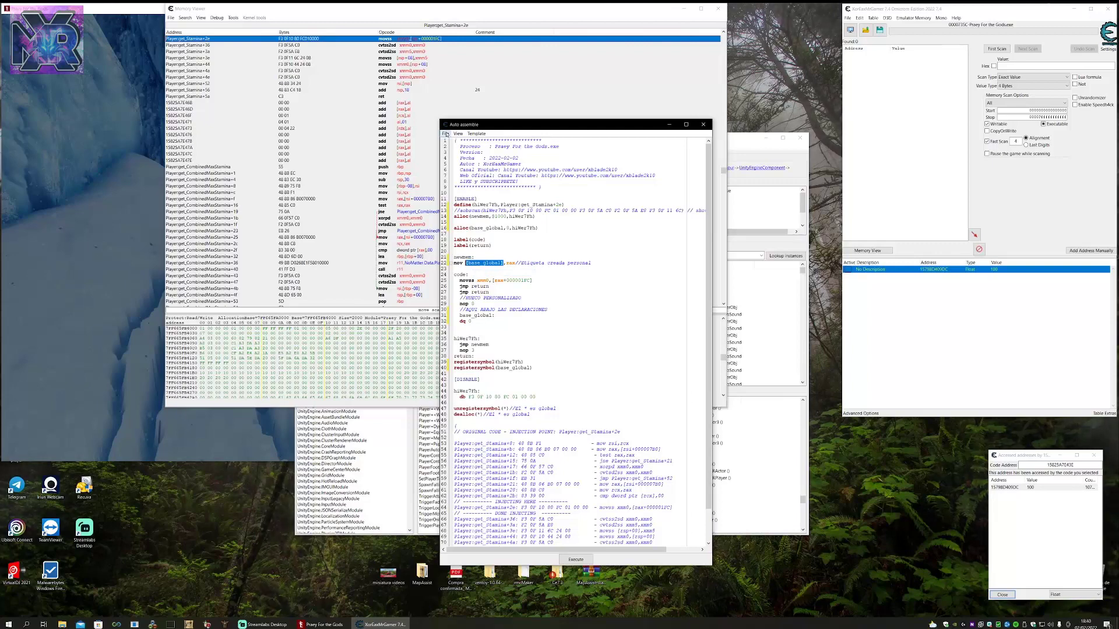
Assign the finished script to the current cheat table and close the auto assembler editor.
left_click(445, 134)
left_click(475, 175)
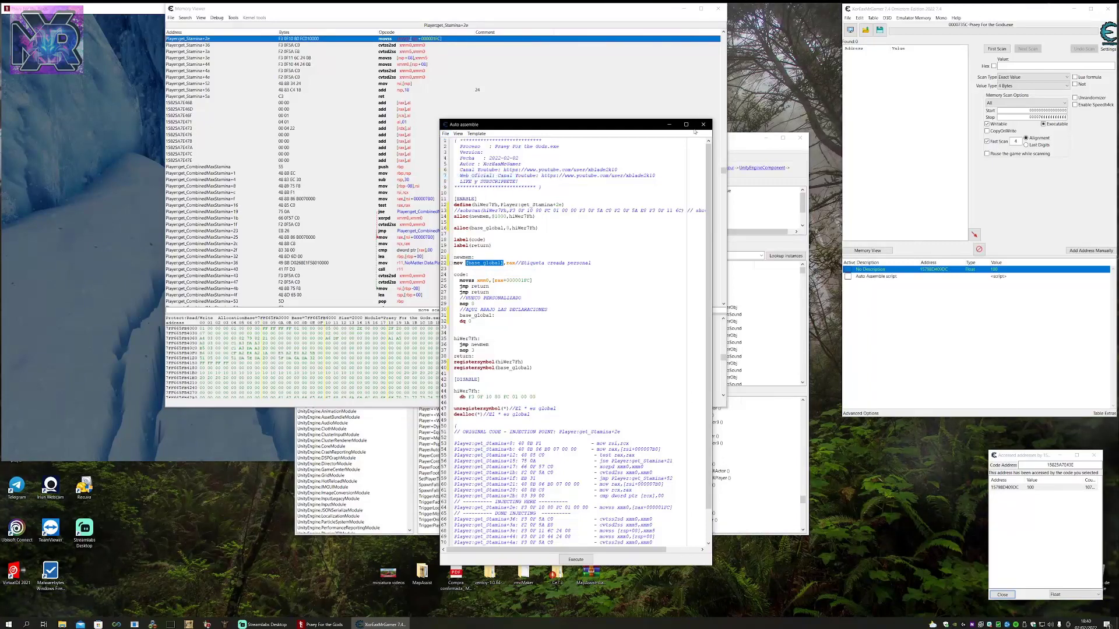
left_click(704, 124)
Rename the new auto assemble script entry in the address list to SCRIPT GLOBAL.
left_click(877, 276)
double_click(878, 277)
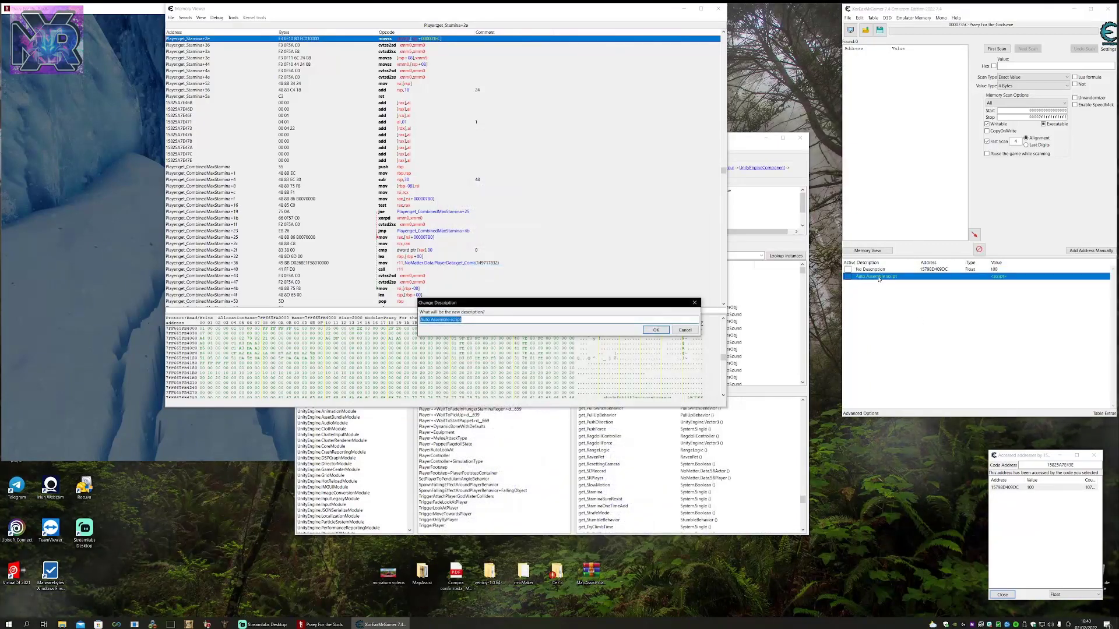
type("G")
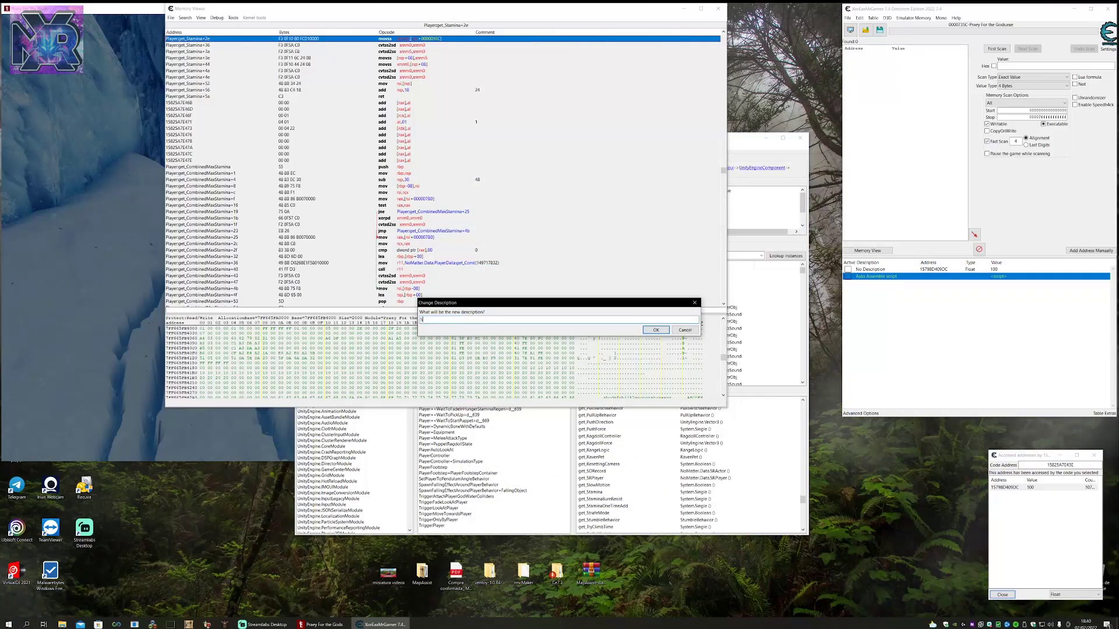
type("CRIPT G")
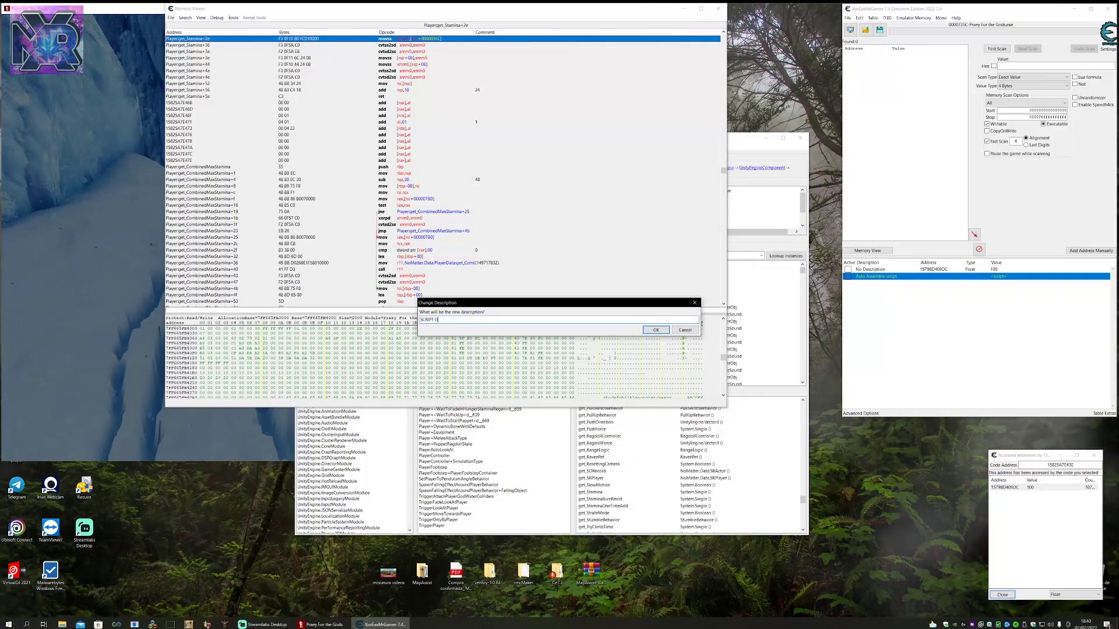
type("LOBAL")
key("Return")
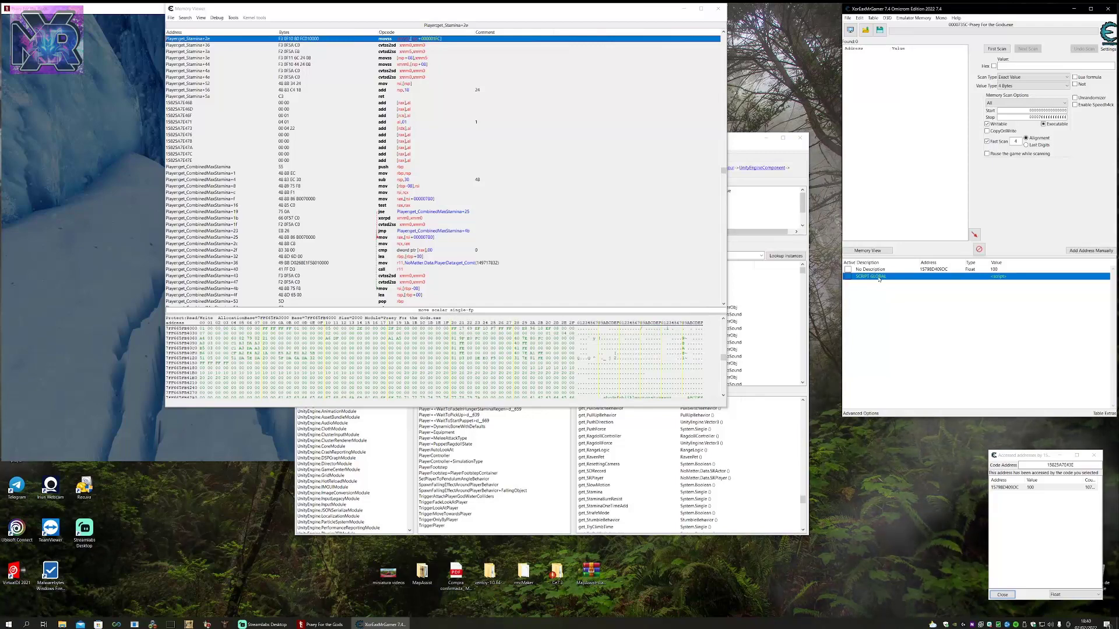
Change the text color of the SCRIPT GLOBAL entry to blue.
right_click(878, 279)
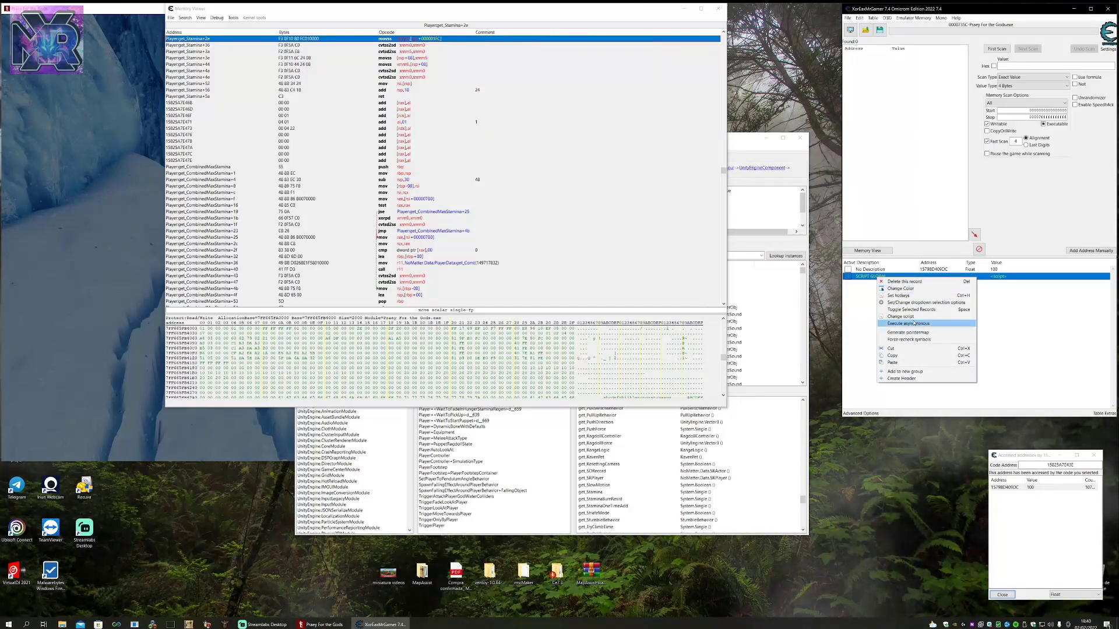
left_click(900, 289)
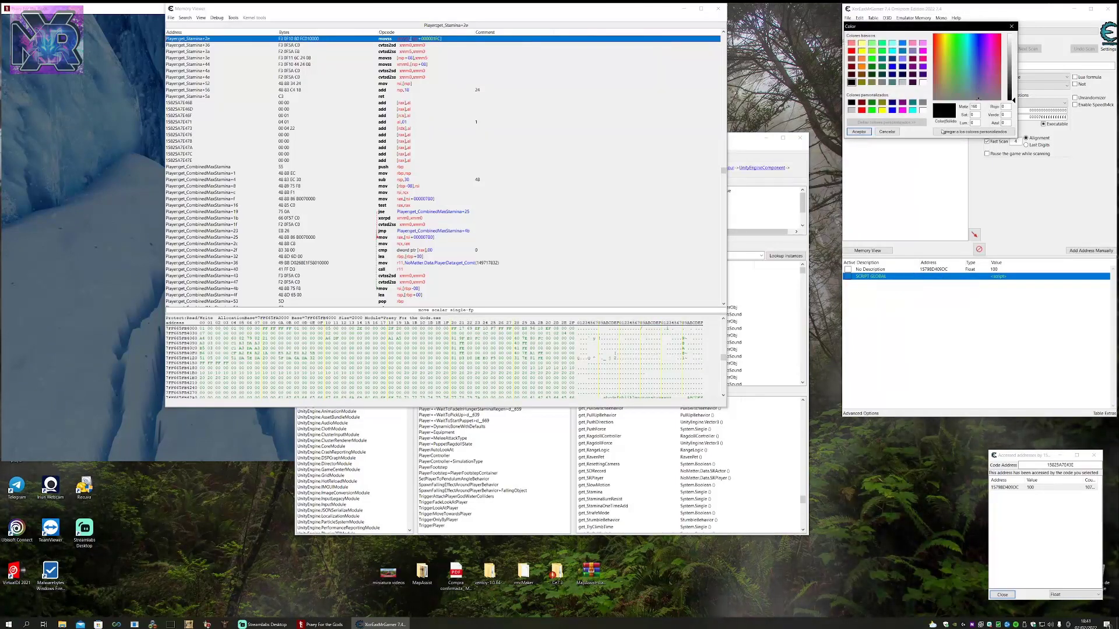
left_click(902, 52)
left_click(859, 132)
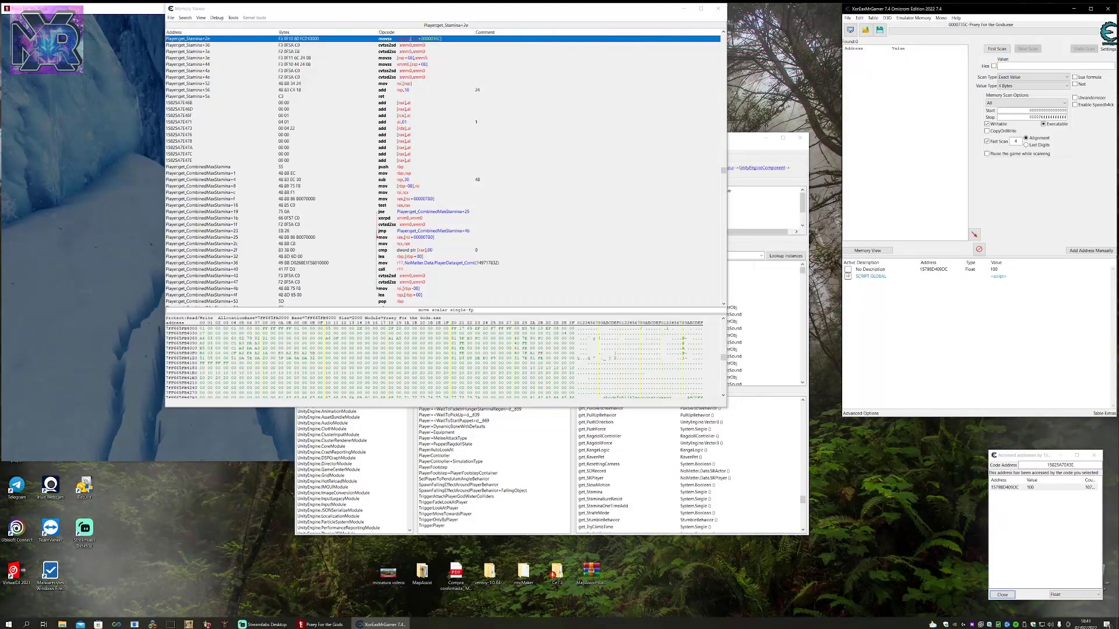
Activate SCRIPT GLOBAL and follow the jump at the hiWer7fh injection point to examine the injected code.
left_click(847, 276)
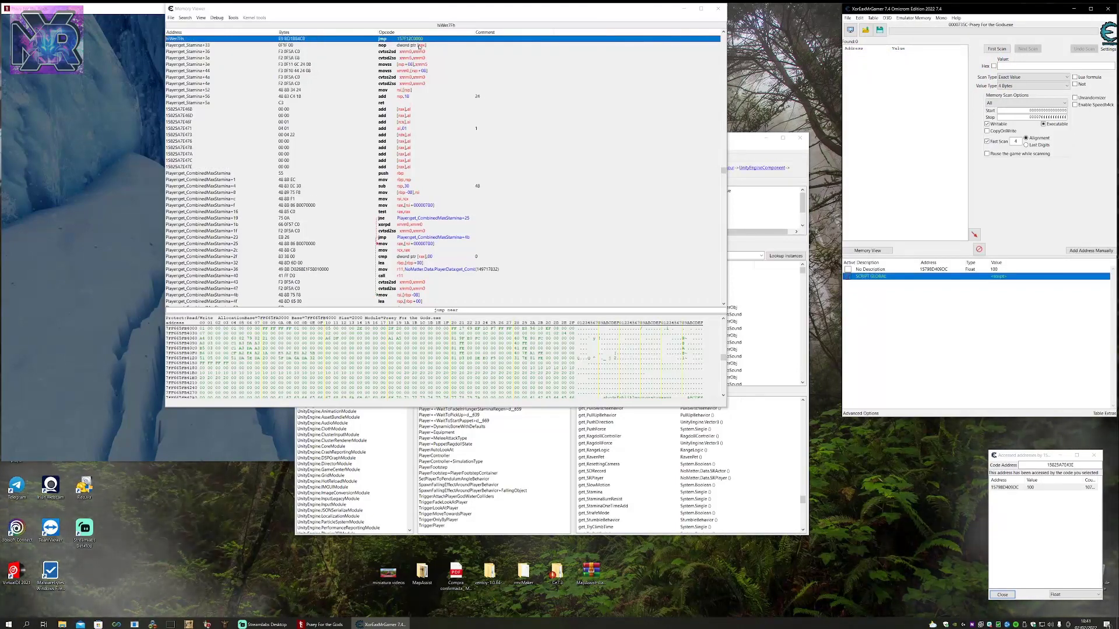
right_click(425, 38)
left_click(447, 117)
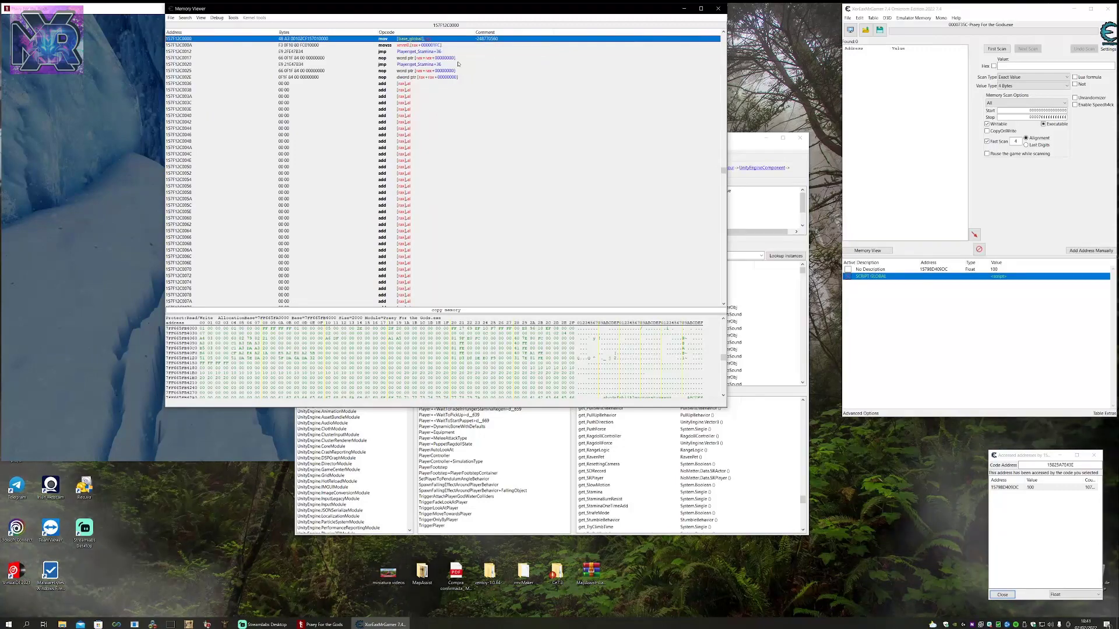
left_click(424, 71)
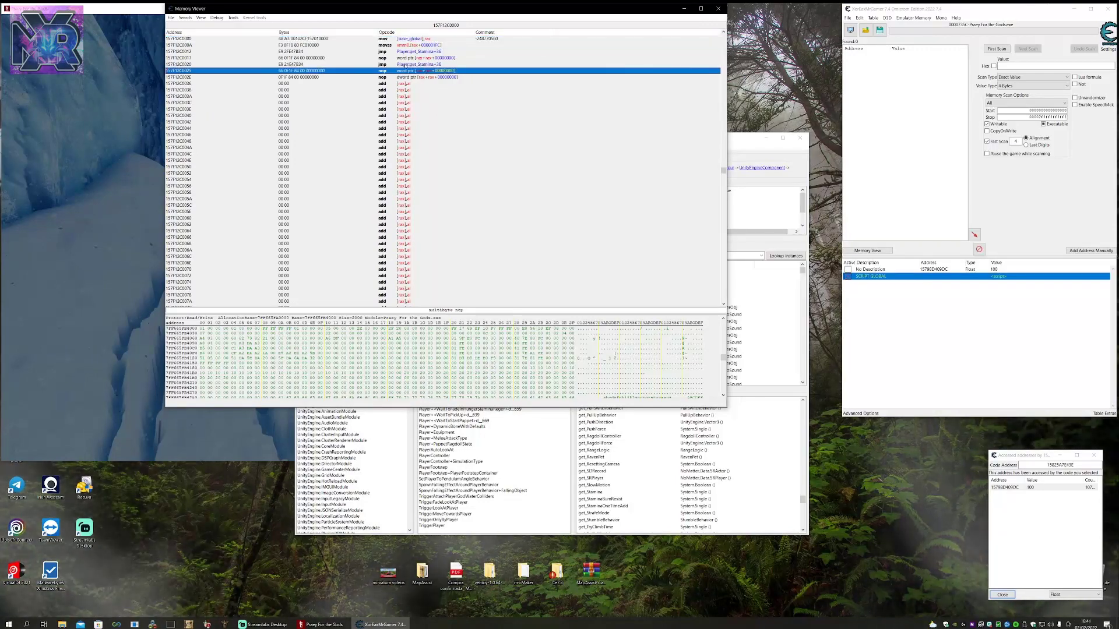
Deactivate SCRIPT GLOBAL, then delete the duplicate jmp return line from its code section and save the script.
left_click(849, 277)
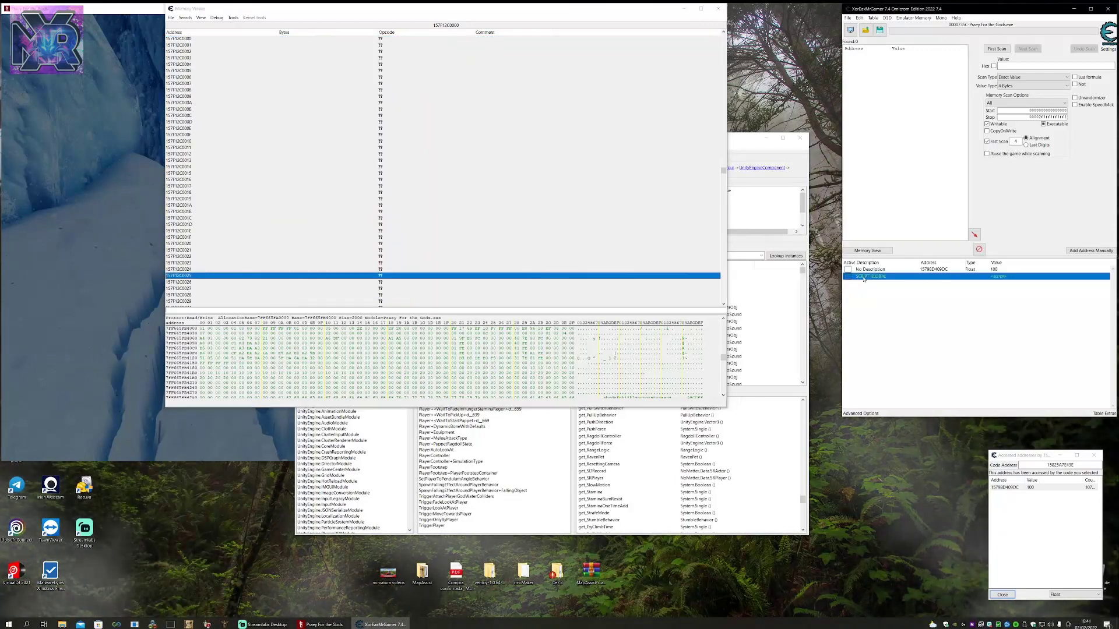
right_click(862, 276)
left_click(882, 319)
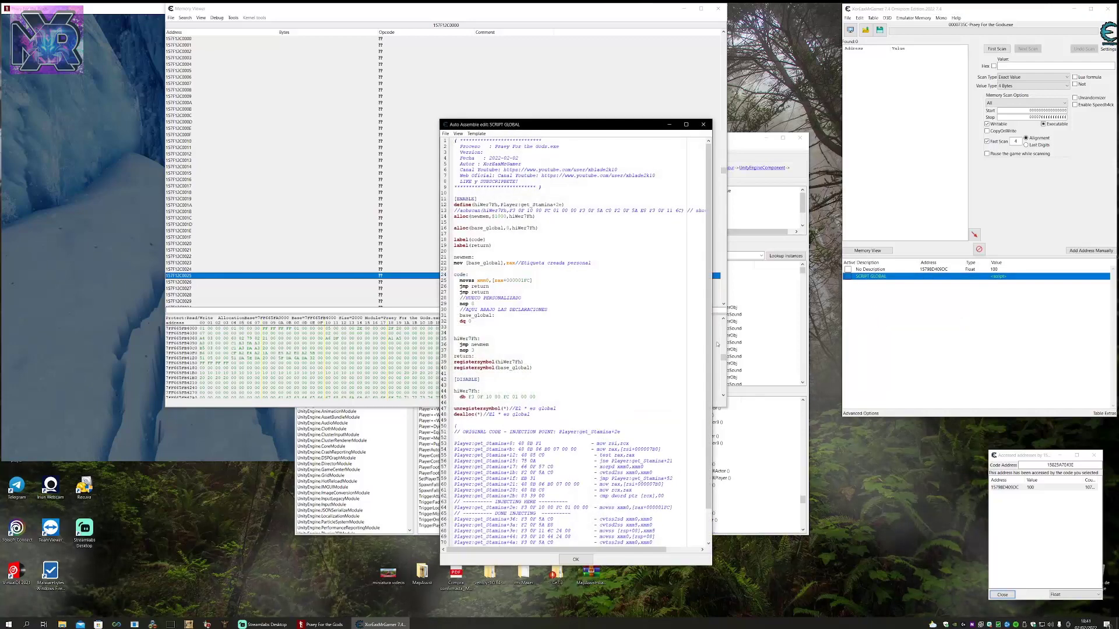
left_click_drag(493, 290, 454, 290)
key("Delete")
key("Delete")
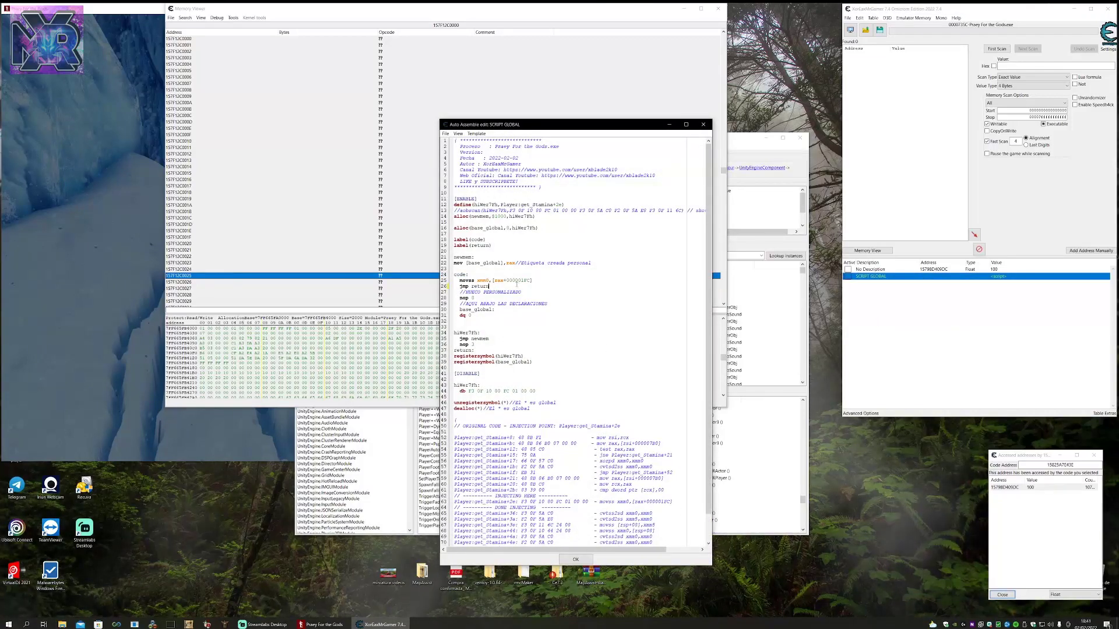
left_click(571, 559)
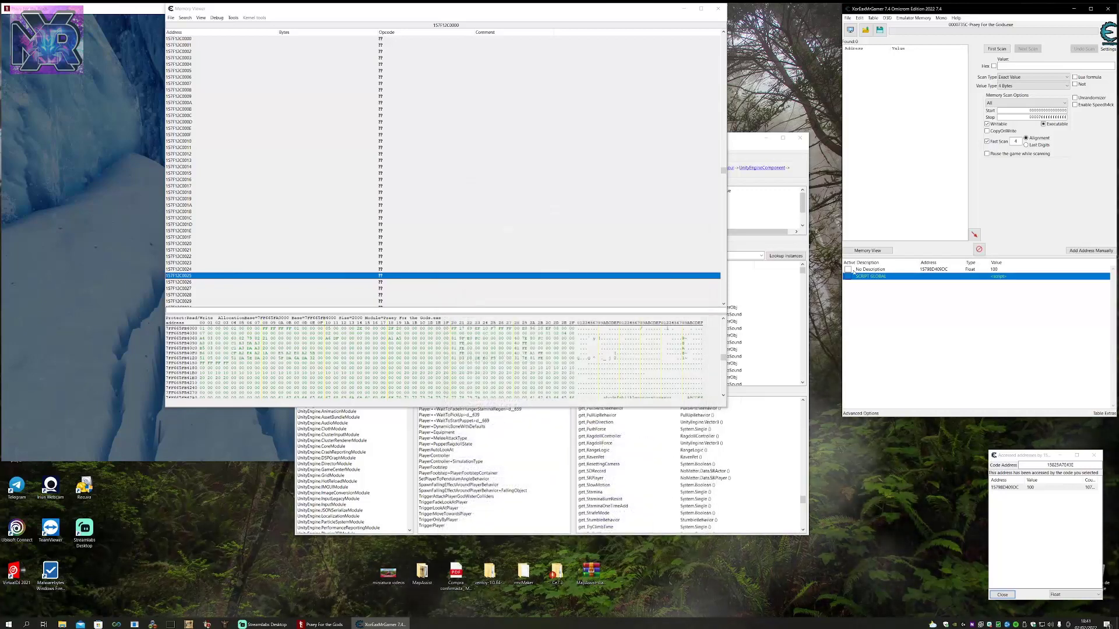
Reactivate SCRIPT GLOBAL and close the memory viewer.
key("space")
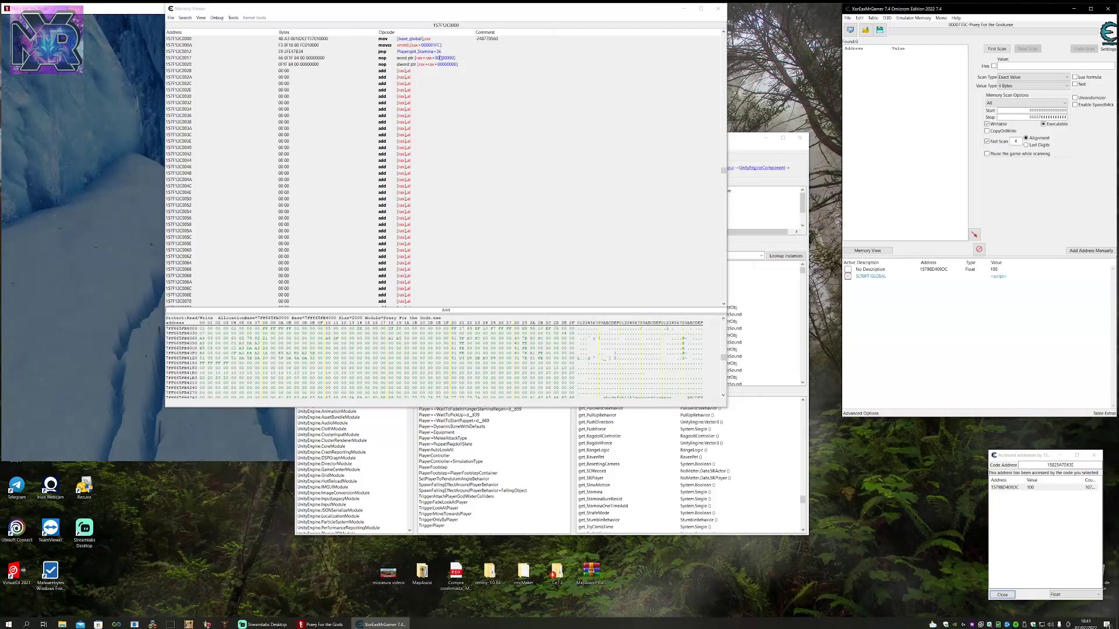
left_click(718, 8)
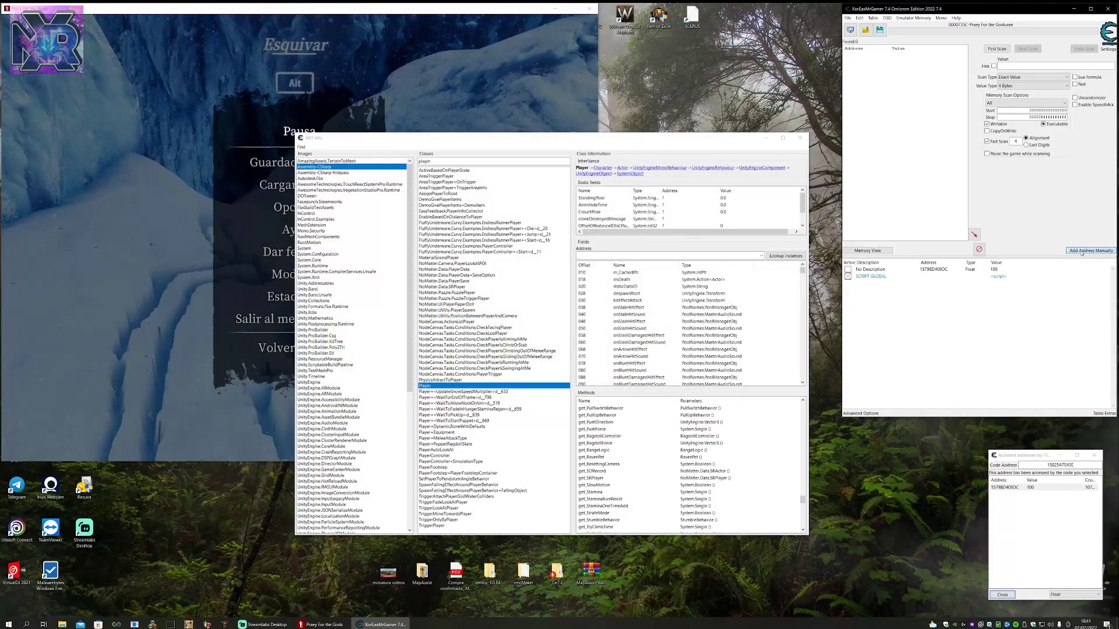
Add a manual address entry with address and description [base_global], type 8 Bytes, shown as hexadecimal.
left_click(1089, 251)
left_click_drag(717, 314, 519, 224)
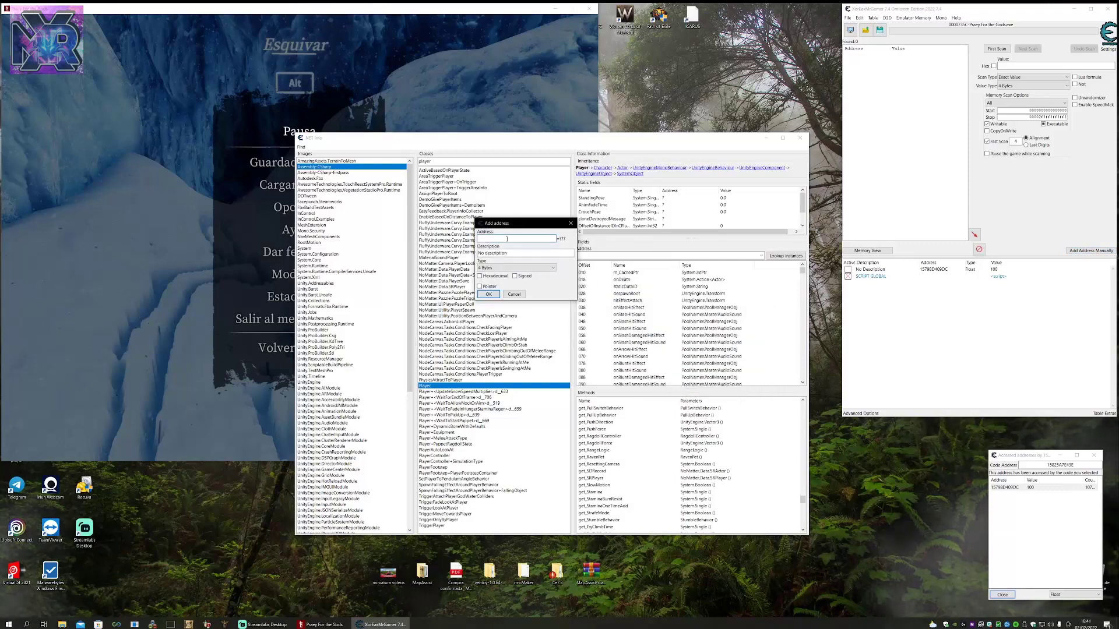
right_click(509, 237)
left_click(455, 269)
left_click(516, 254)
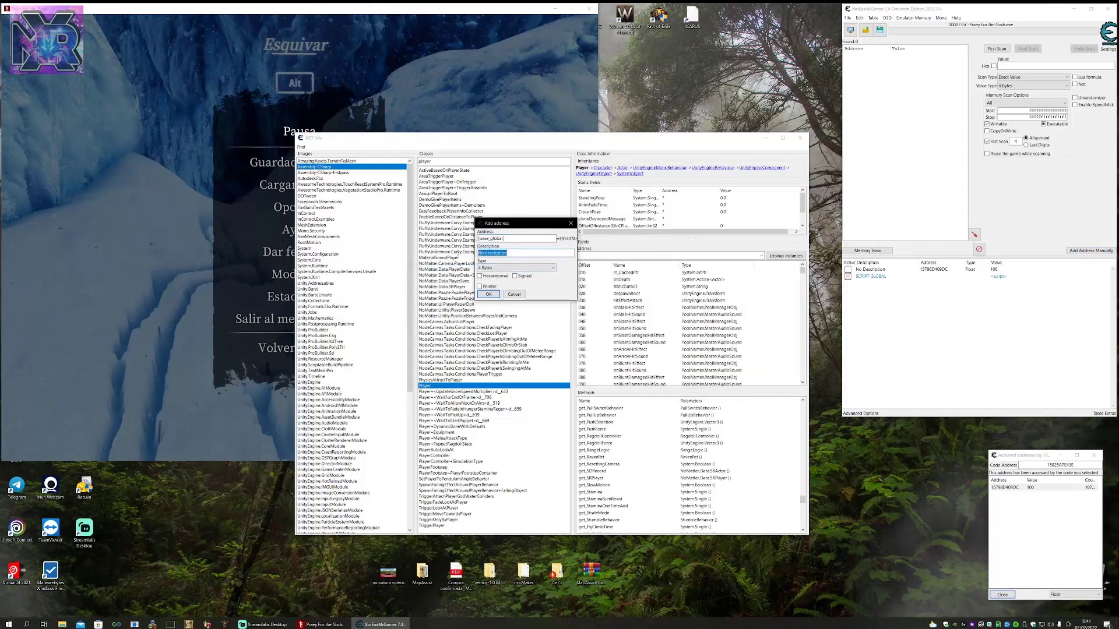
right_click(491, 253)
left_click(455, 281)
left_click(525, 267)
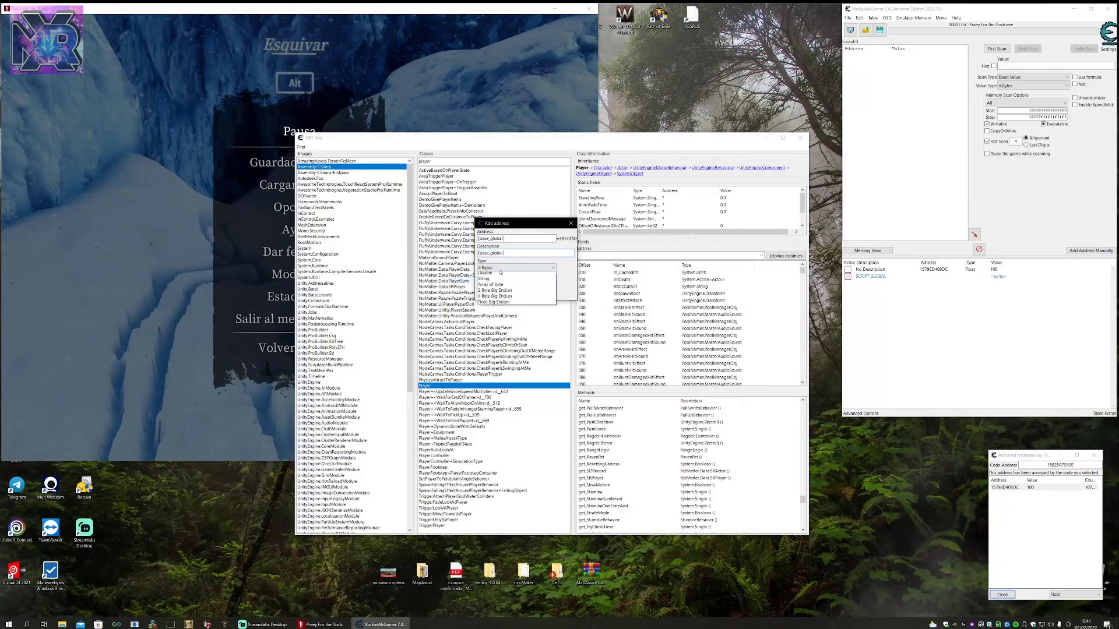
left_click(498, 300)
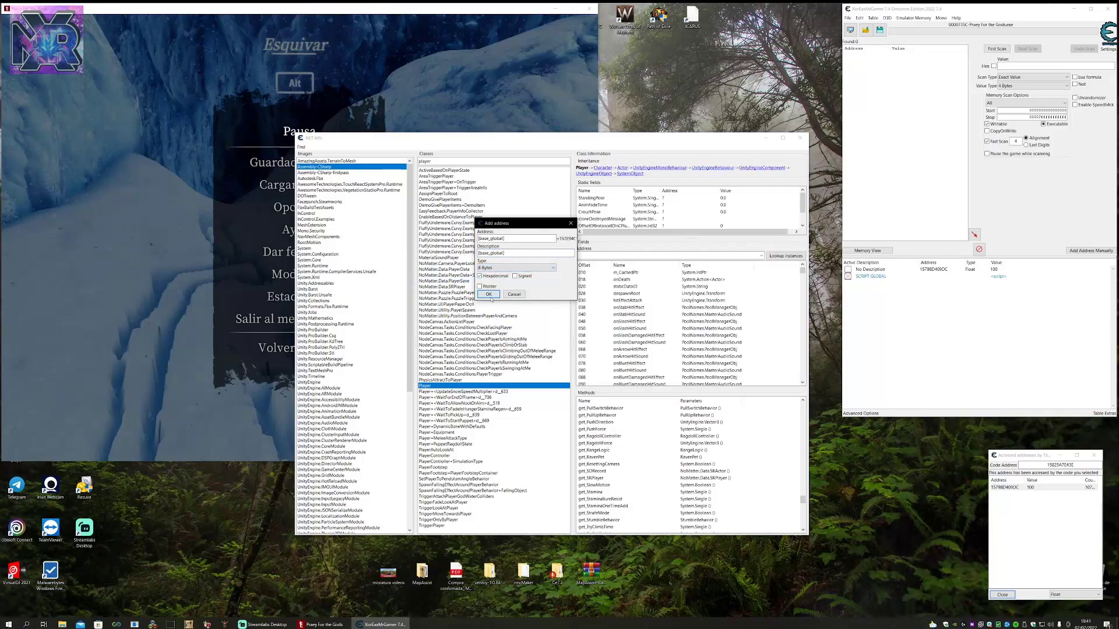
left_click(489, 295)
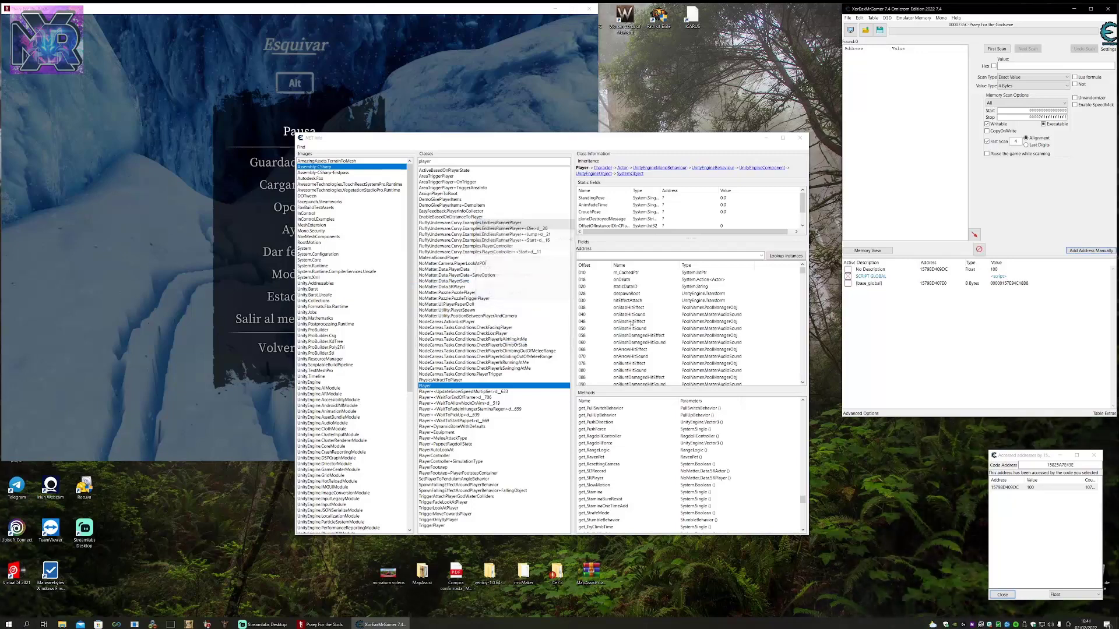
Change the text color of the [base_global] entry to orange.
right_click(992, 288)
left_click(1017, 326)
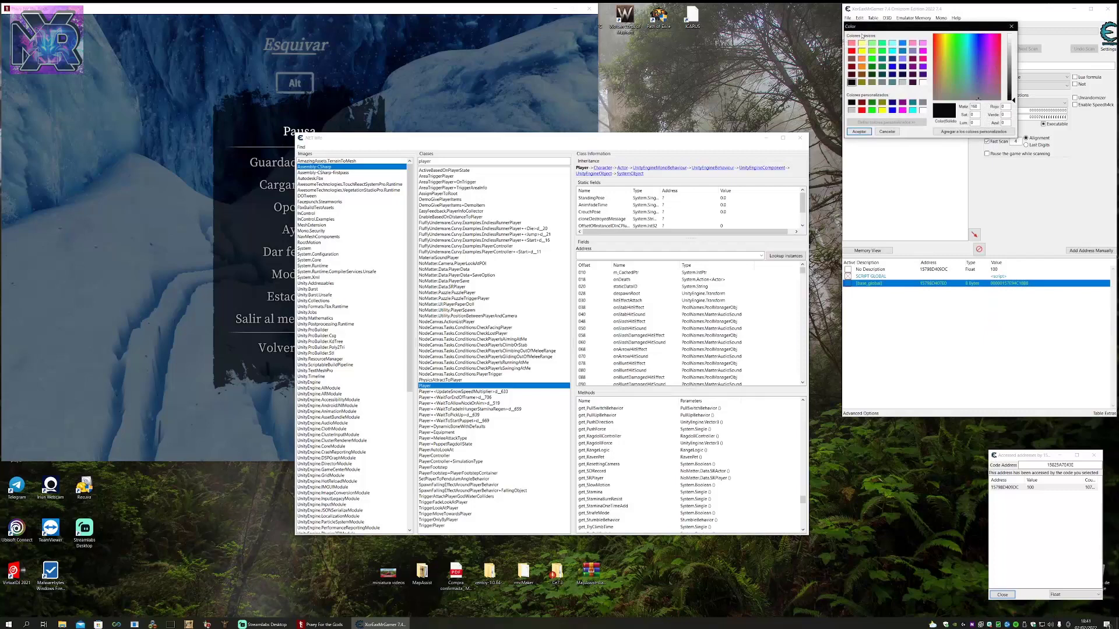
left_click(862, 67)
left_click(858, 132)
left_click(969, 332)
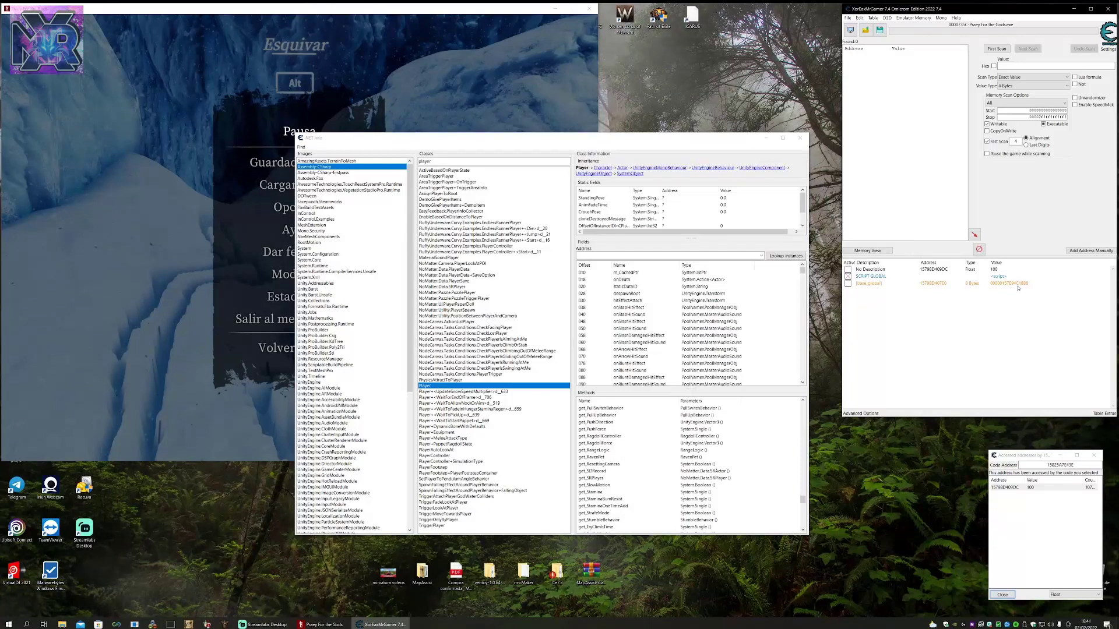
Find out what accesses the stamina address and compare the instruction's RAX register with the address of the [base_global] entry.
right_click(983, 271)
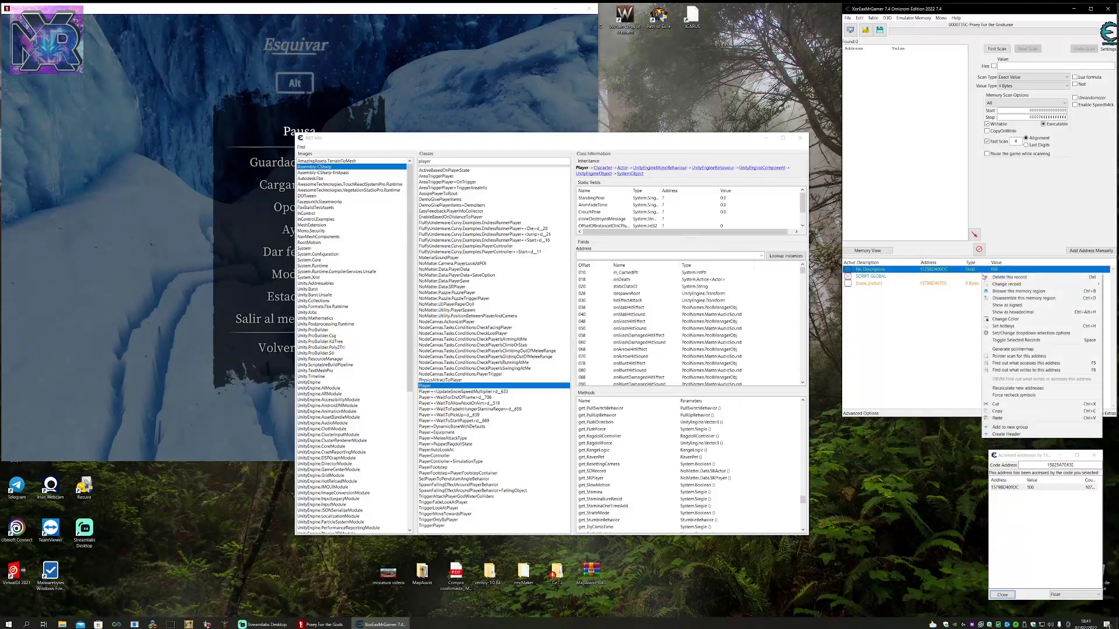
left_click(1021, 363)
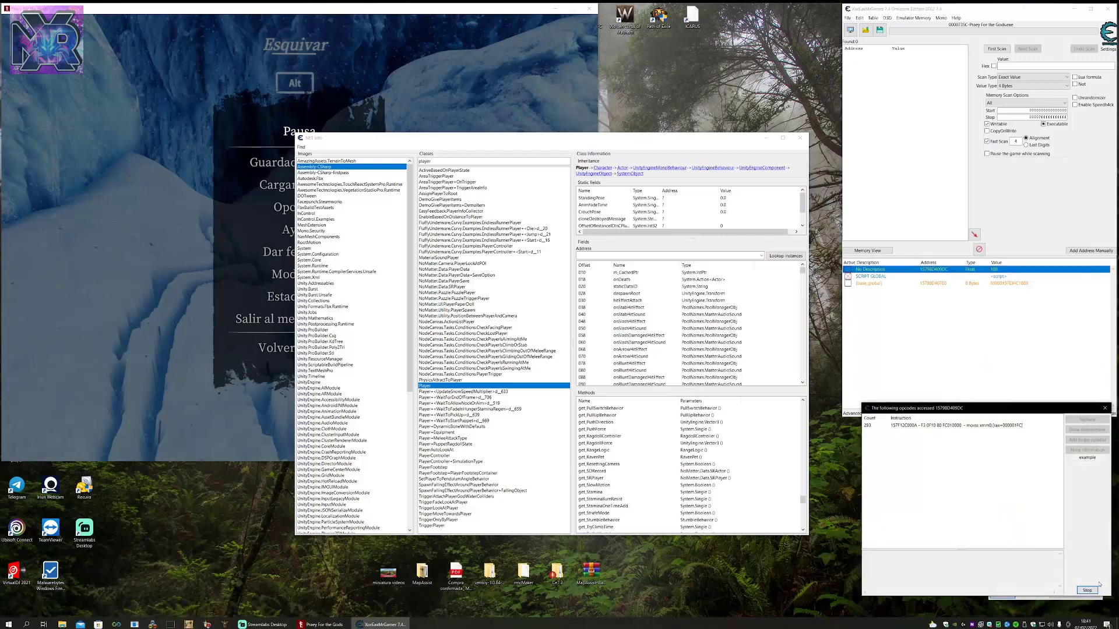
double_click(1014, 426)
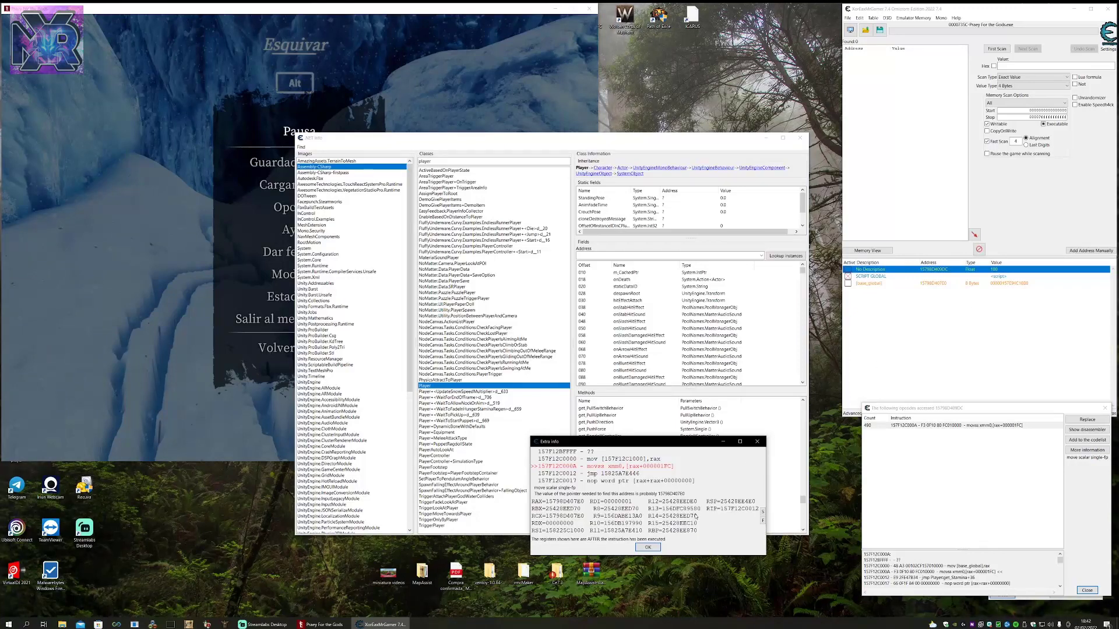
left_click(929, 317)
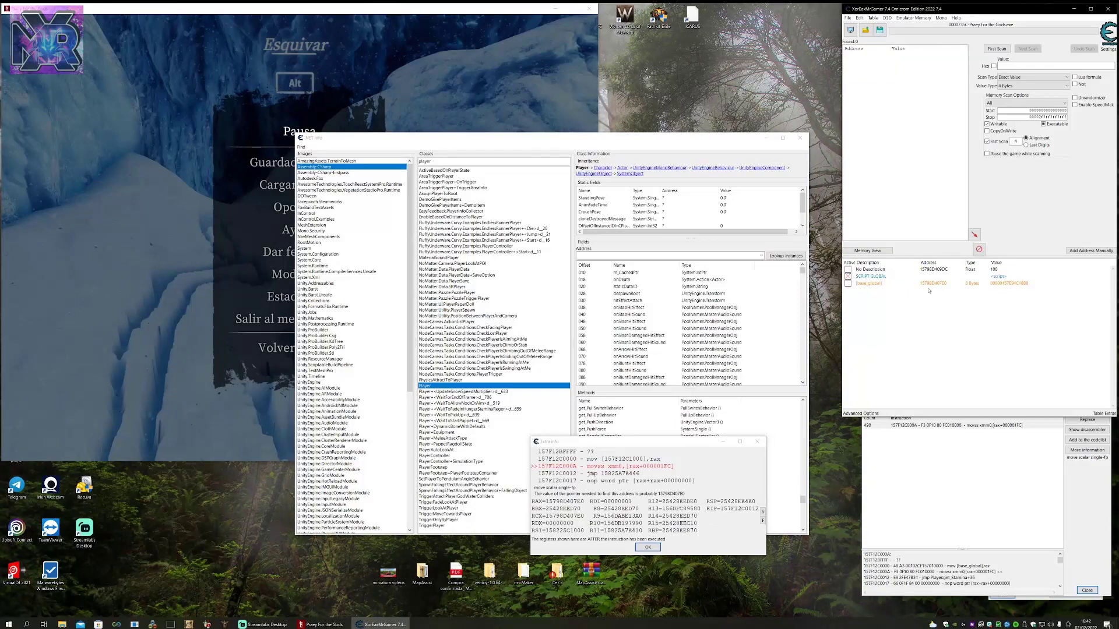
left_click_drag(682, 447, 748, 466)
double_click(933, 283)
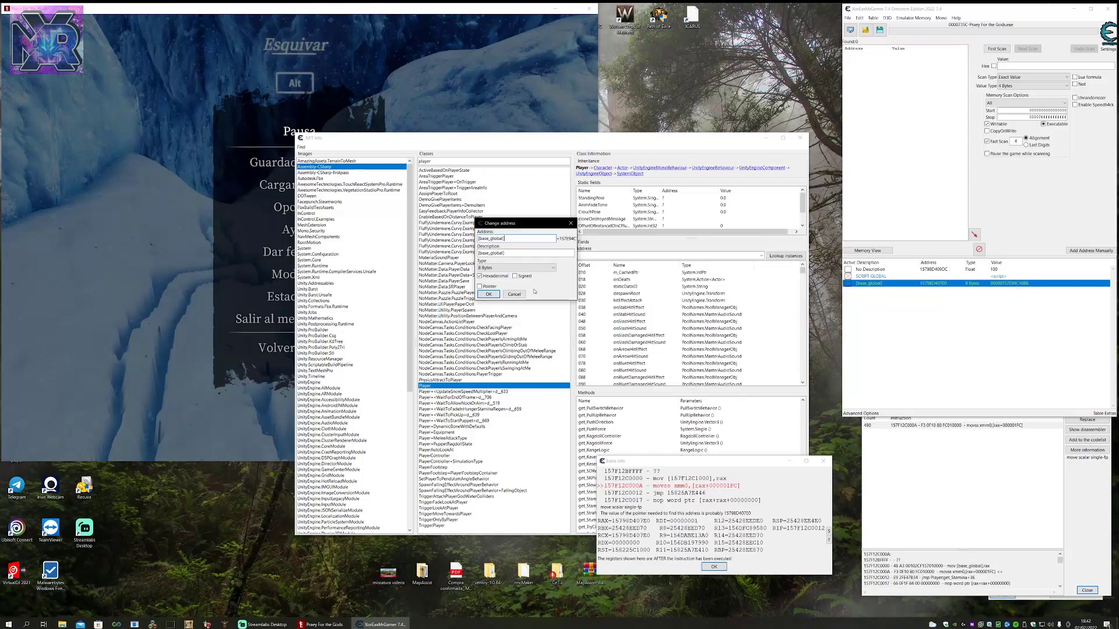
left_click(513, 294)
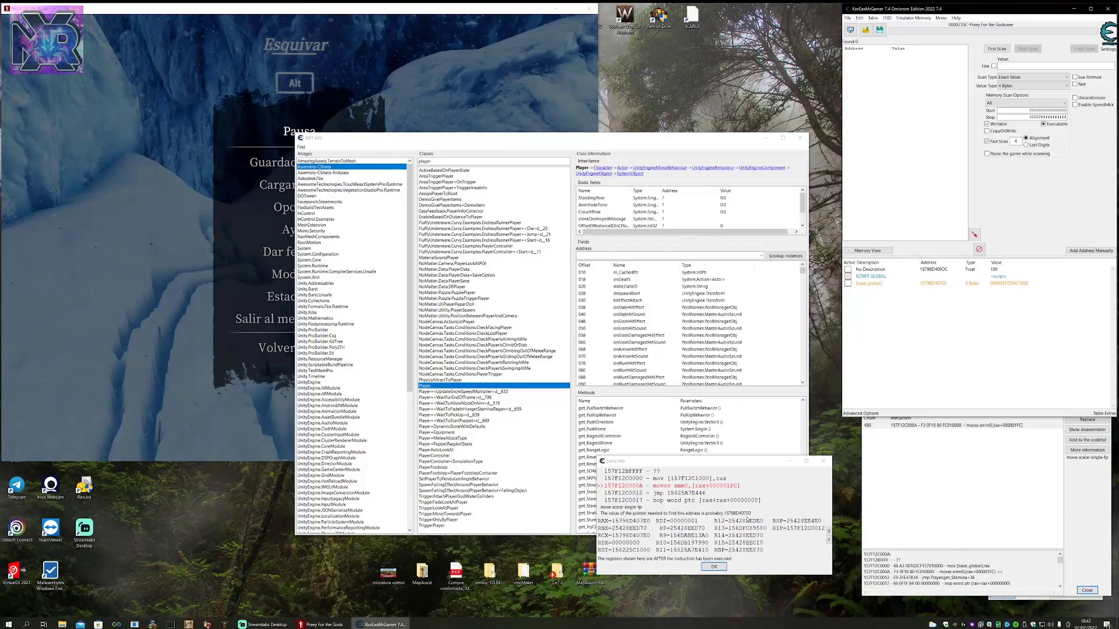
Add a second manual address entry with address and description base_global, without brackets, as 8 Bytes.
double_click(933, 283)
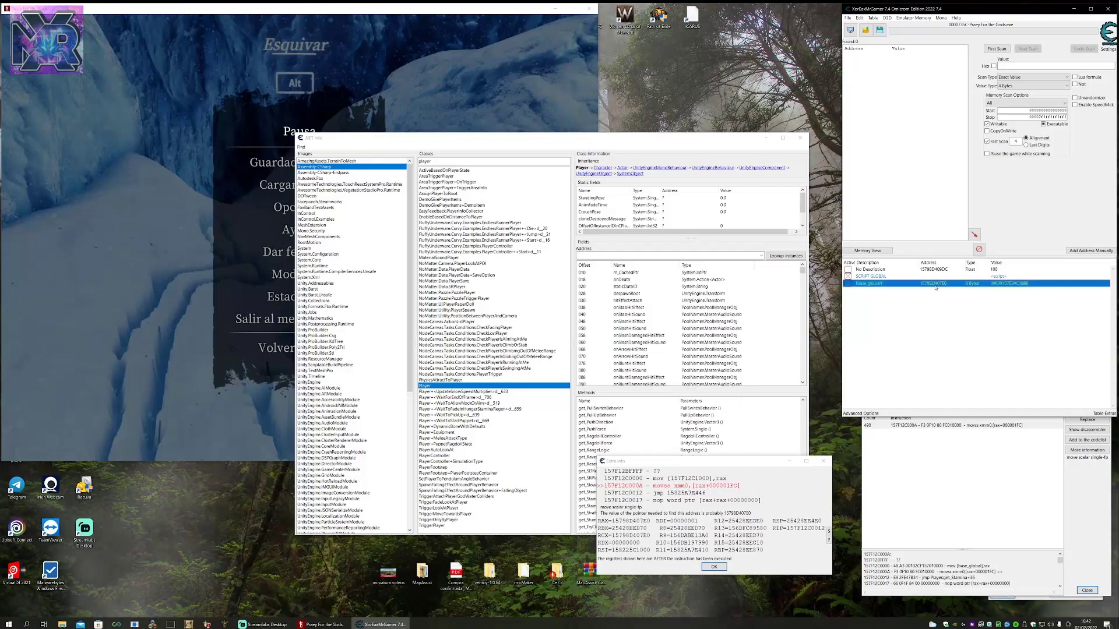
left_click(504, 238)
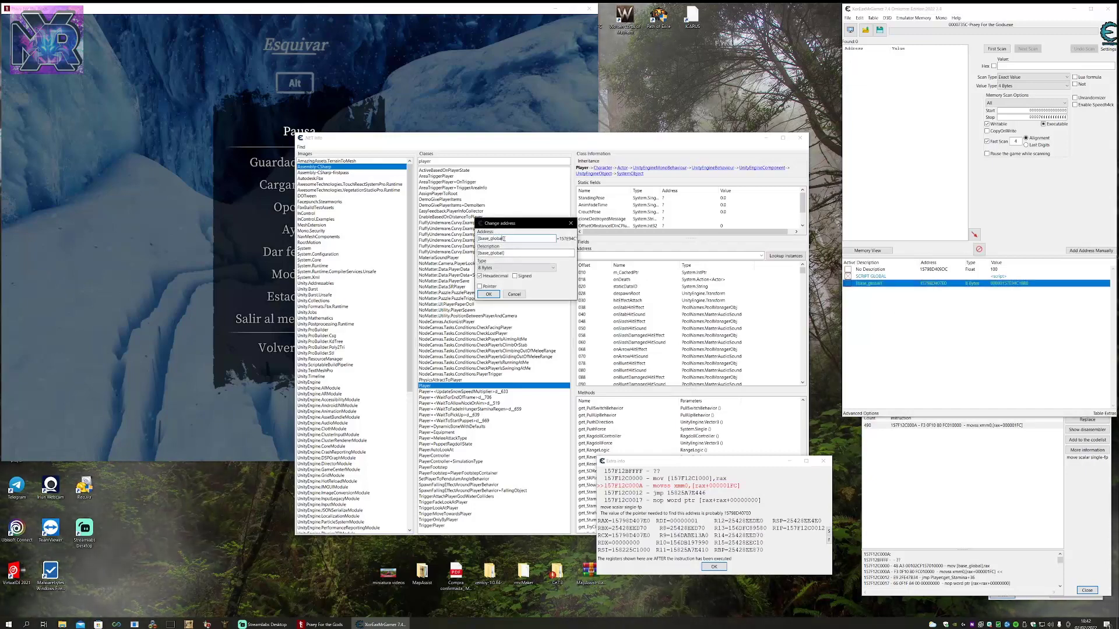
double_click(505, 239)
right_click(487, 239)
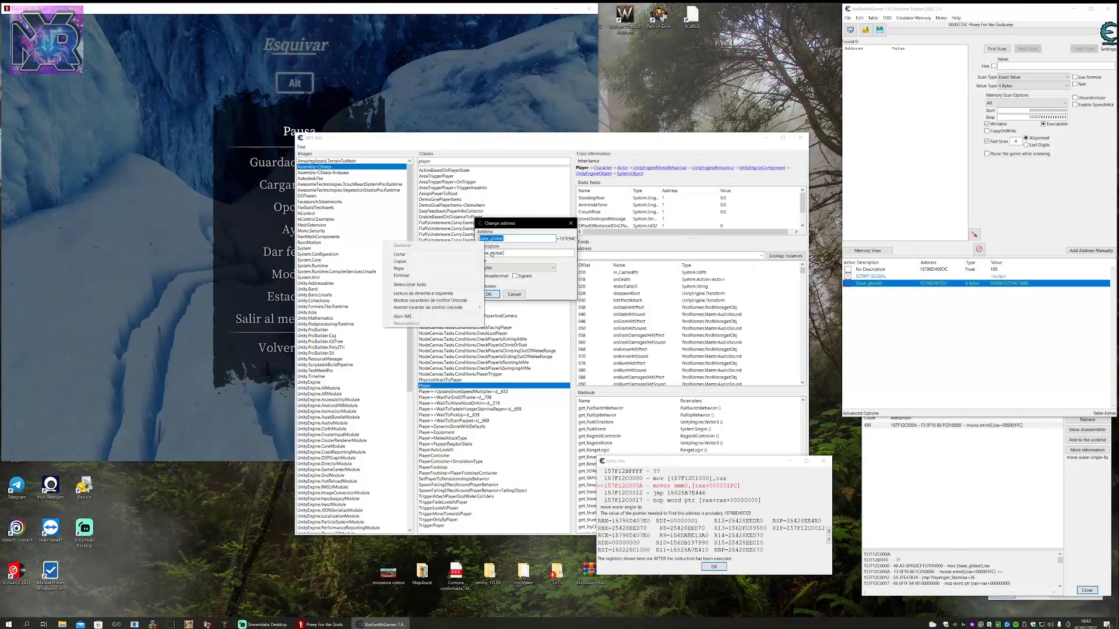
left_click(471, 261)
left_click(514, 295)
left_click(958, 303)
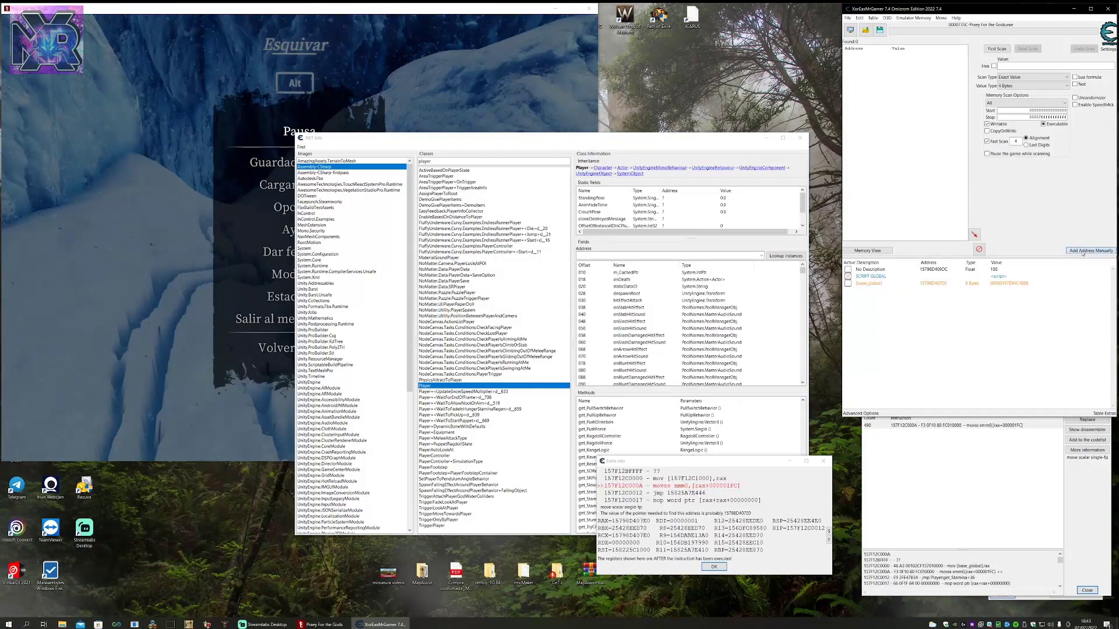
key("ctrl+v")
type("base_global")
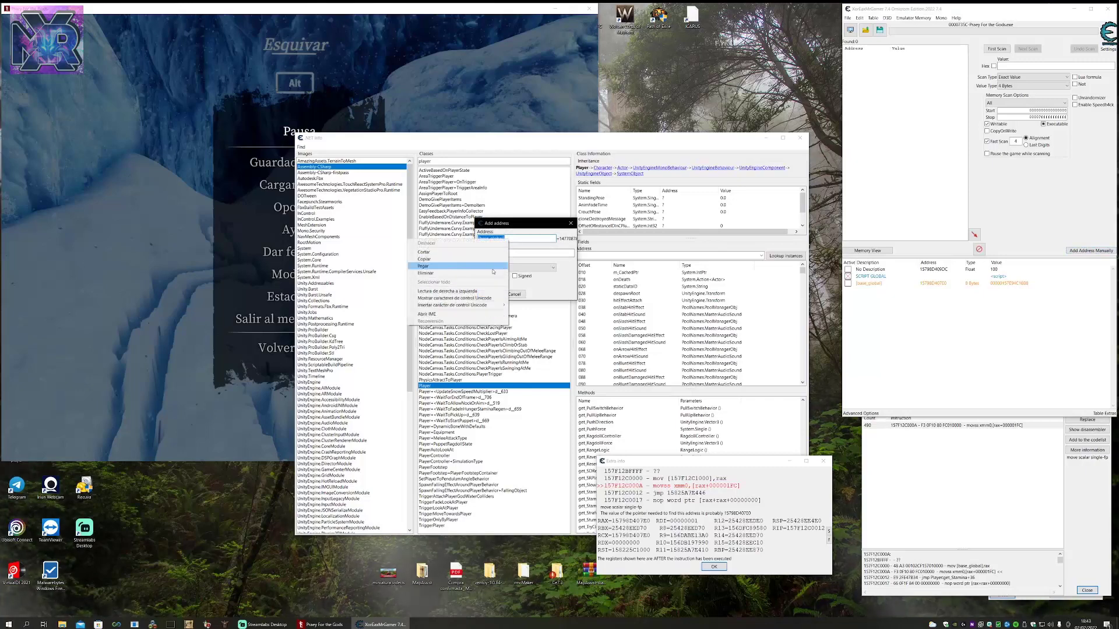
left_click_drag(508, 254, 479, 254)
right_click(482, 255)
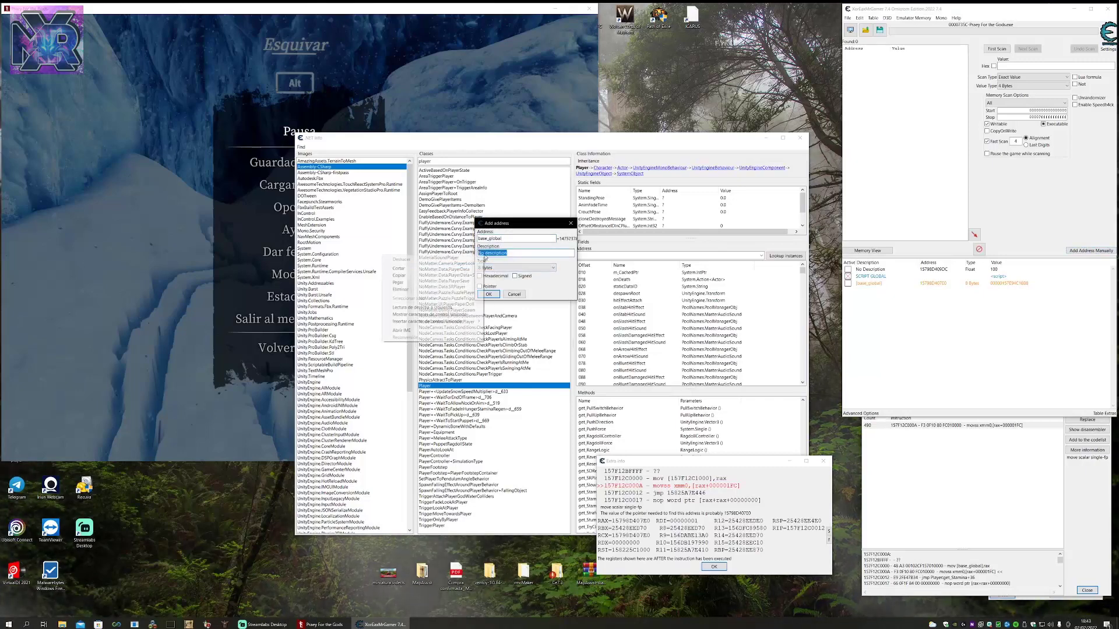
left_click(398, 283)
left_click(489, 295)
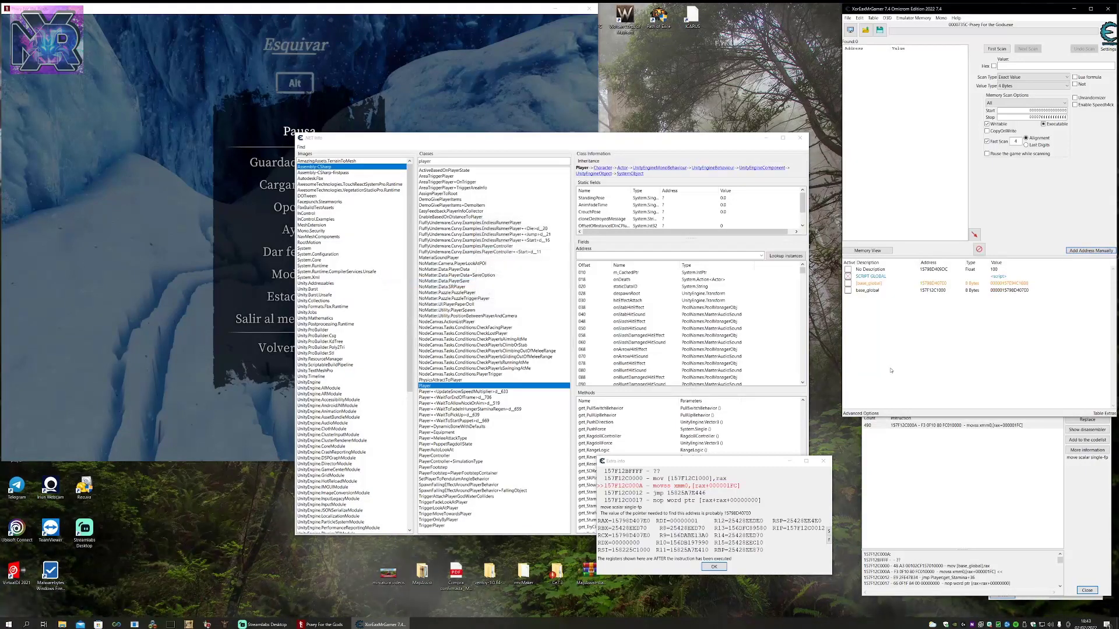
Examine the mov [base_global],rax instruction in the memory viewer, then close the viewer and the extra info window.
left_click(939, 291)
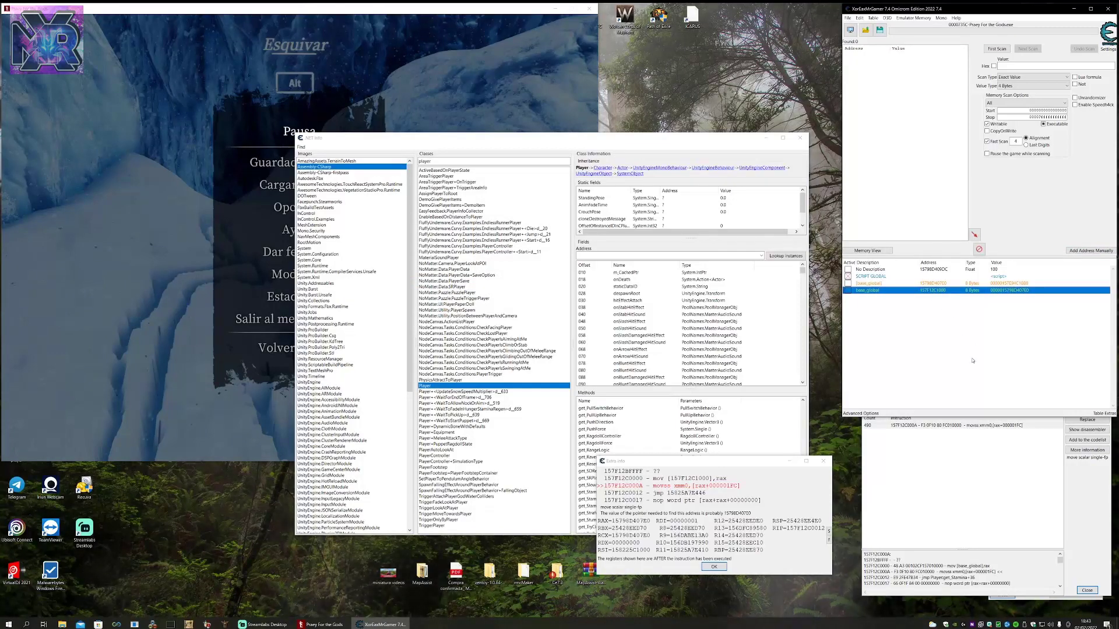
left_click(959, 304)
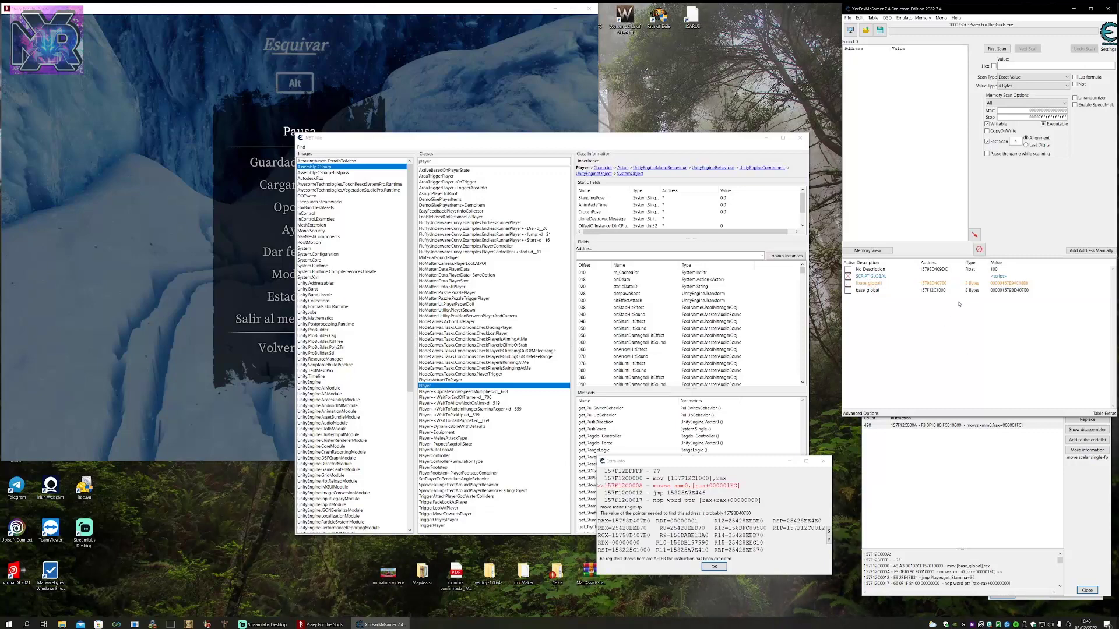
left_click(886, 250)
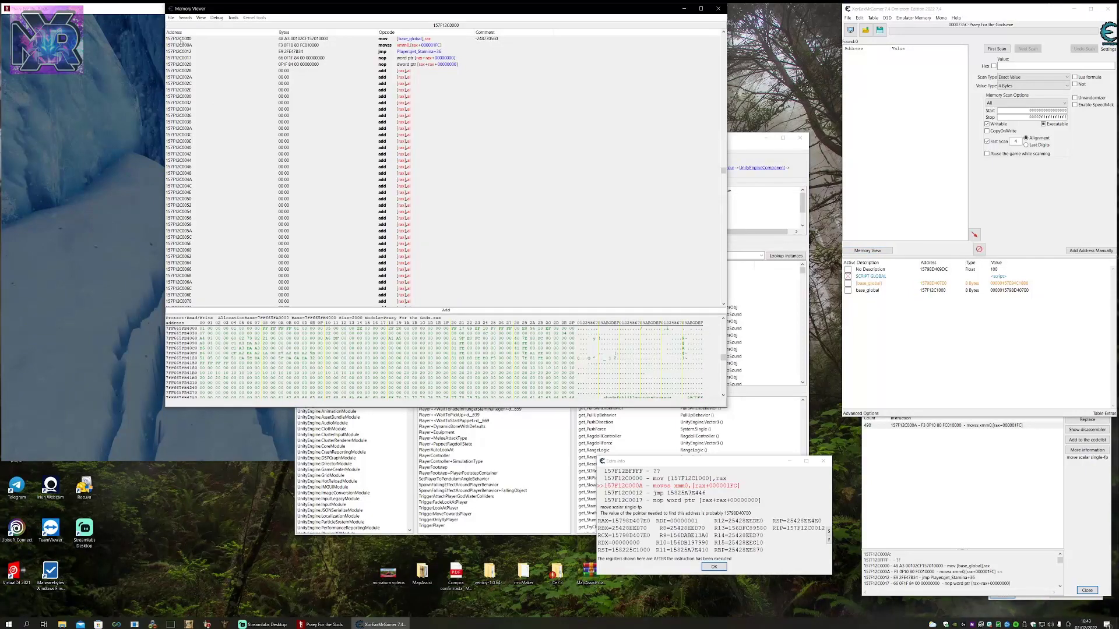
left_click(430, 40)
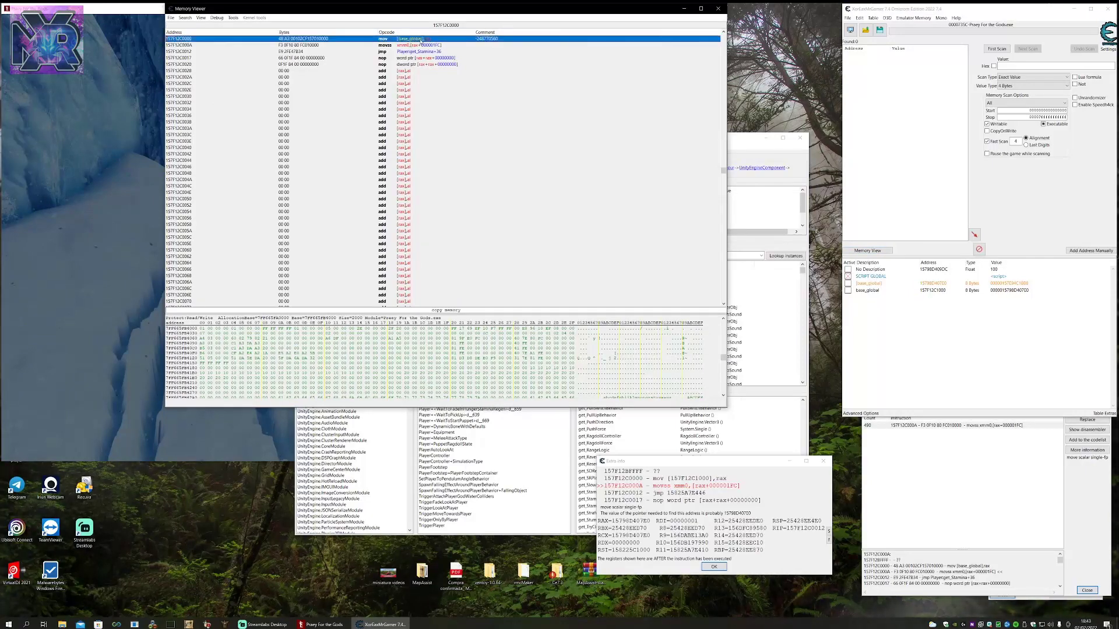
left_click(718, 9)
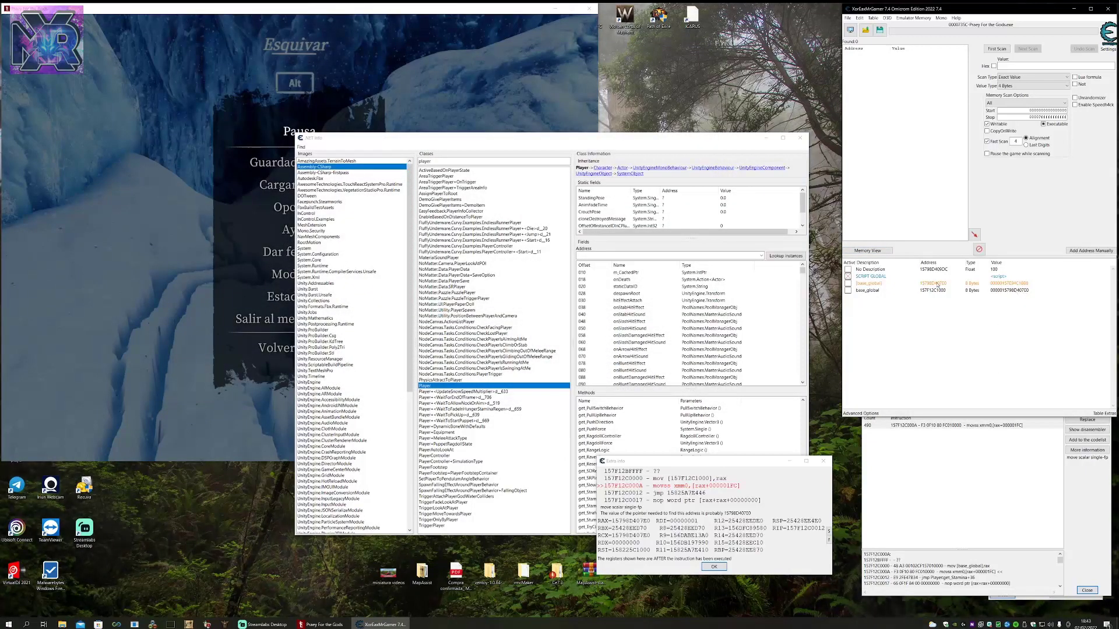
left_click(822, 461)
Delete the base_global entry without brackets from the address list.
left_click(944, 295)
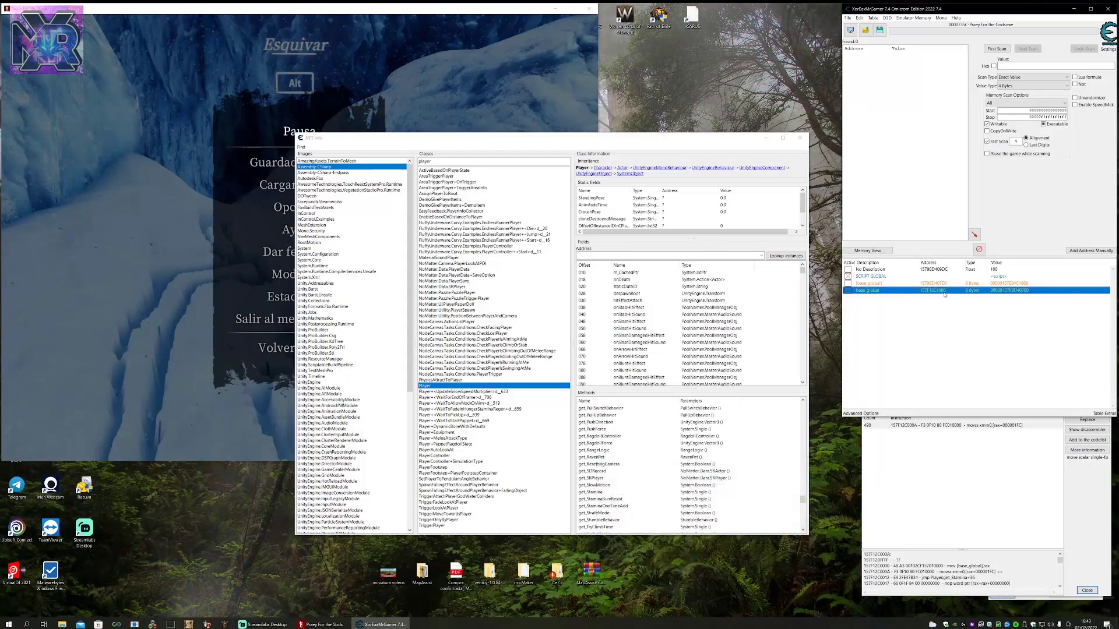
key("Delete")
key("Return")
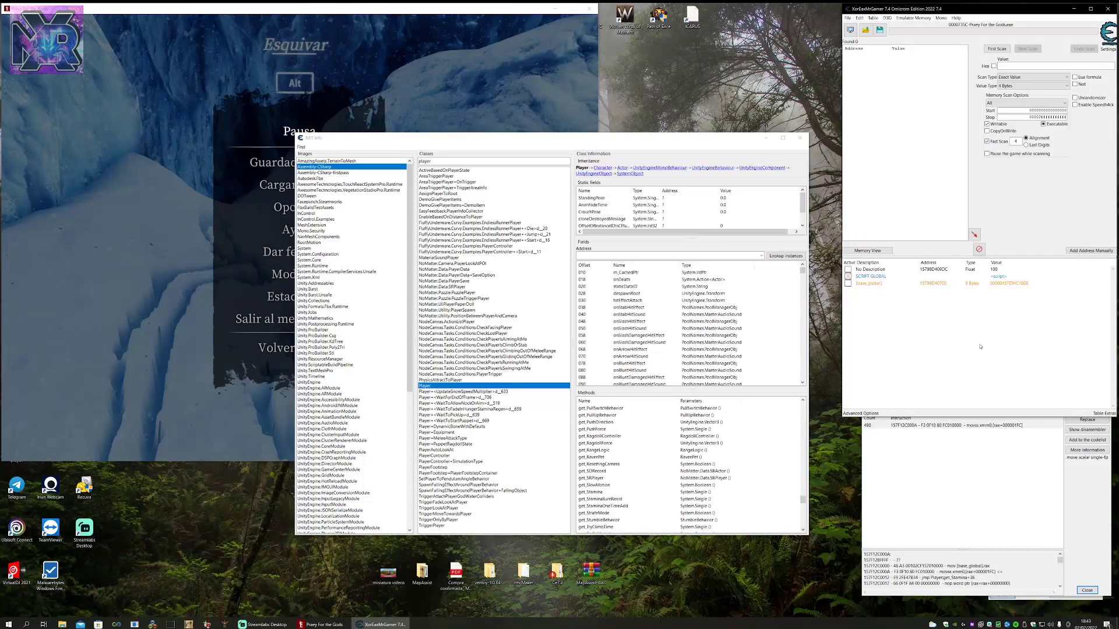
Copy the [base_global] address expression from its entry, leaving the entry's settings as they are.
double_click(936, 285)
key("ctrl+c")
right_click(491, 238)
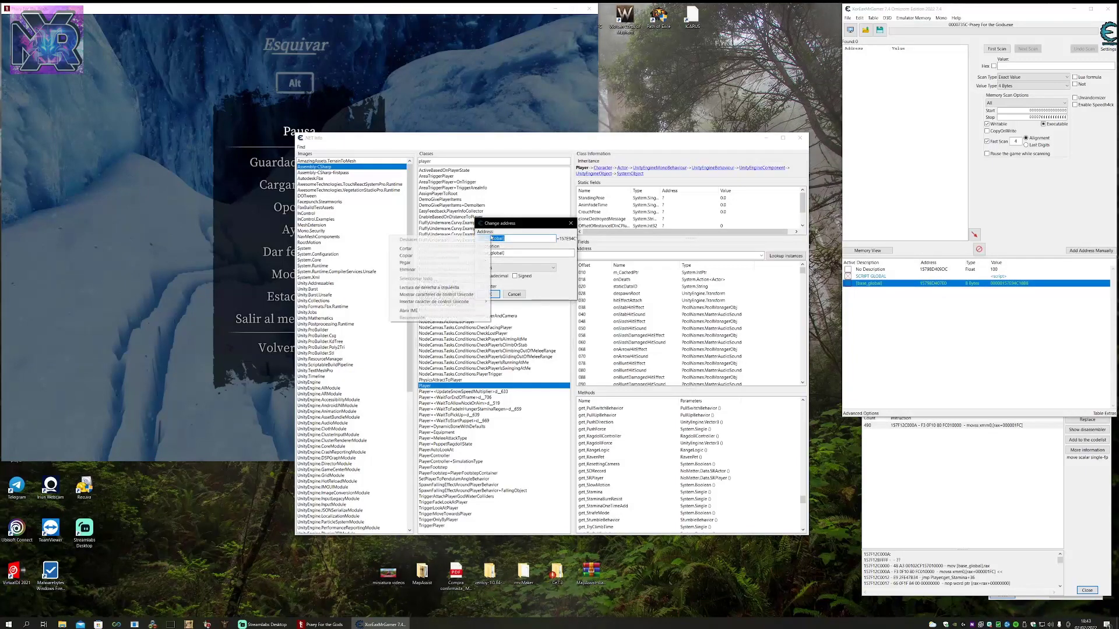
left_click(406, 255)
left_click(512, 294)
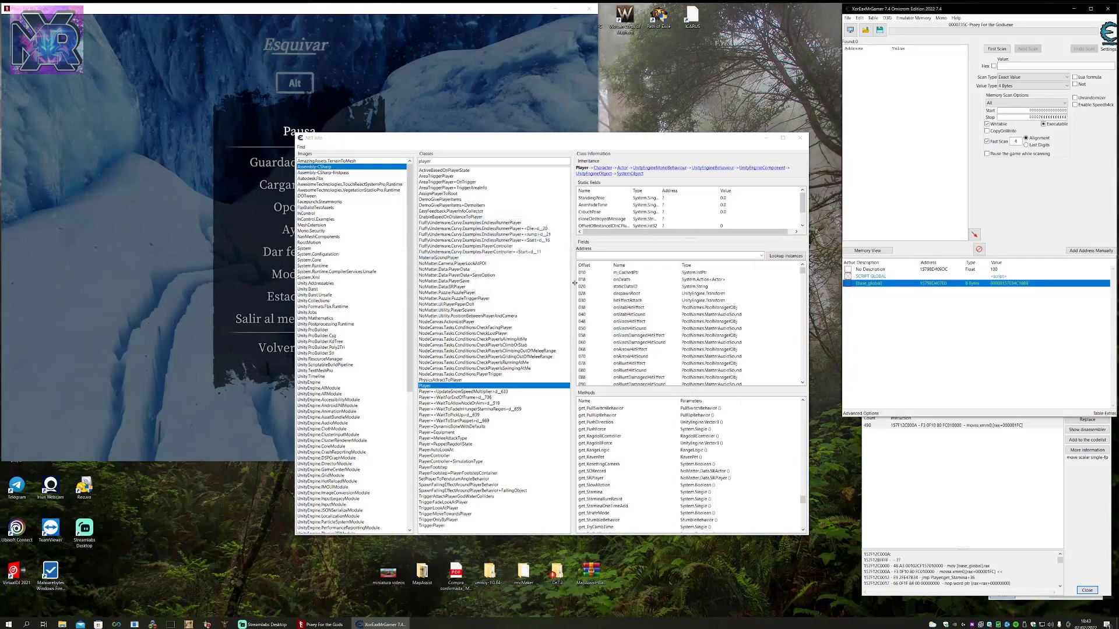
Minimize the .NET info window, open a structure dissection window from the memory viewer, and set its Group 1 address to [base_global].
left_click(766, 139)
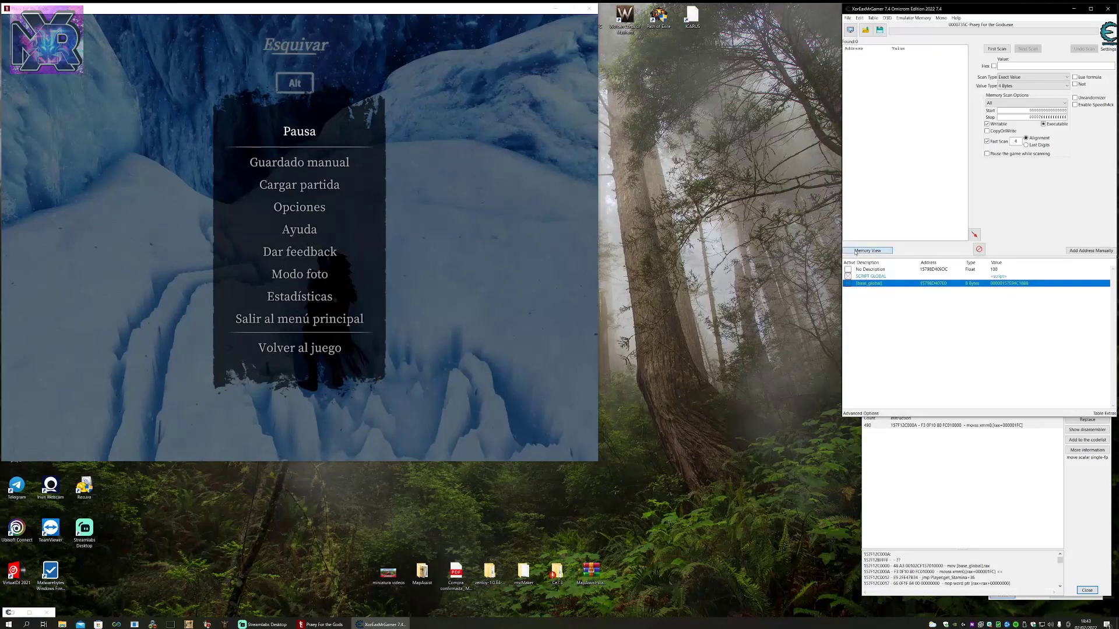
left_click(855, 251)
left_click(232, 18)
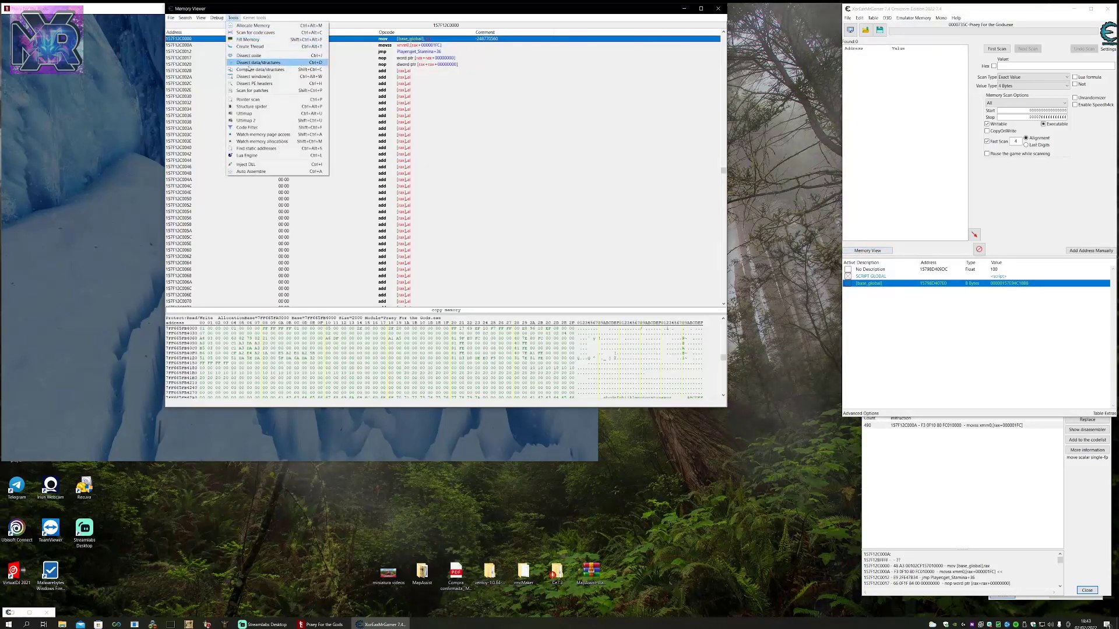
left_click(265, 64)
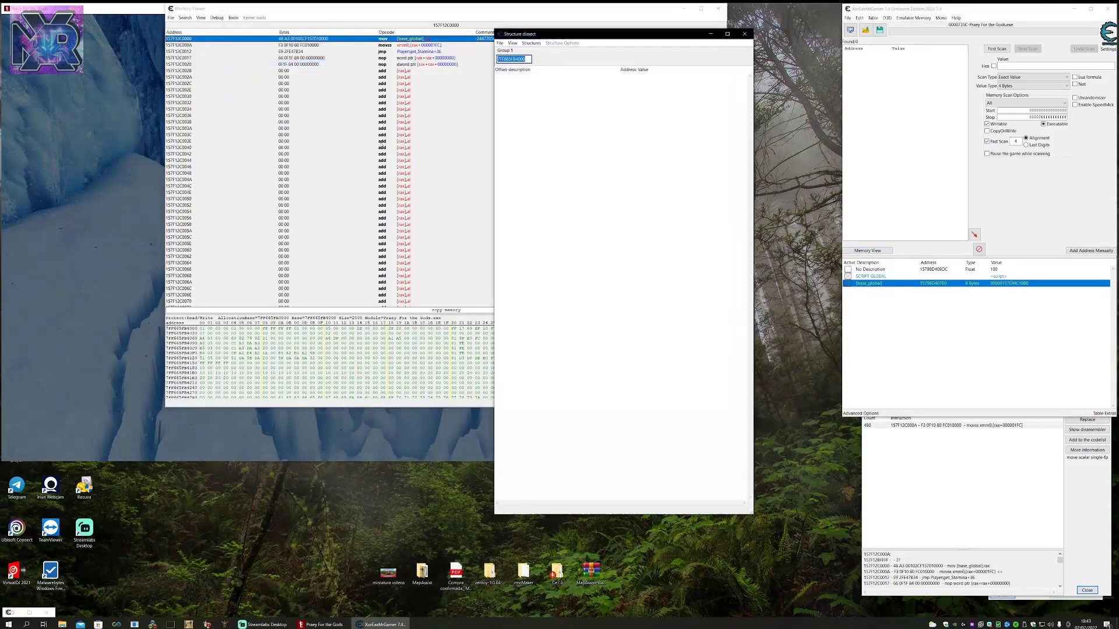
right_click(514, 59)
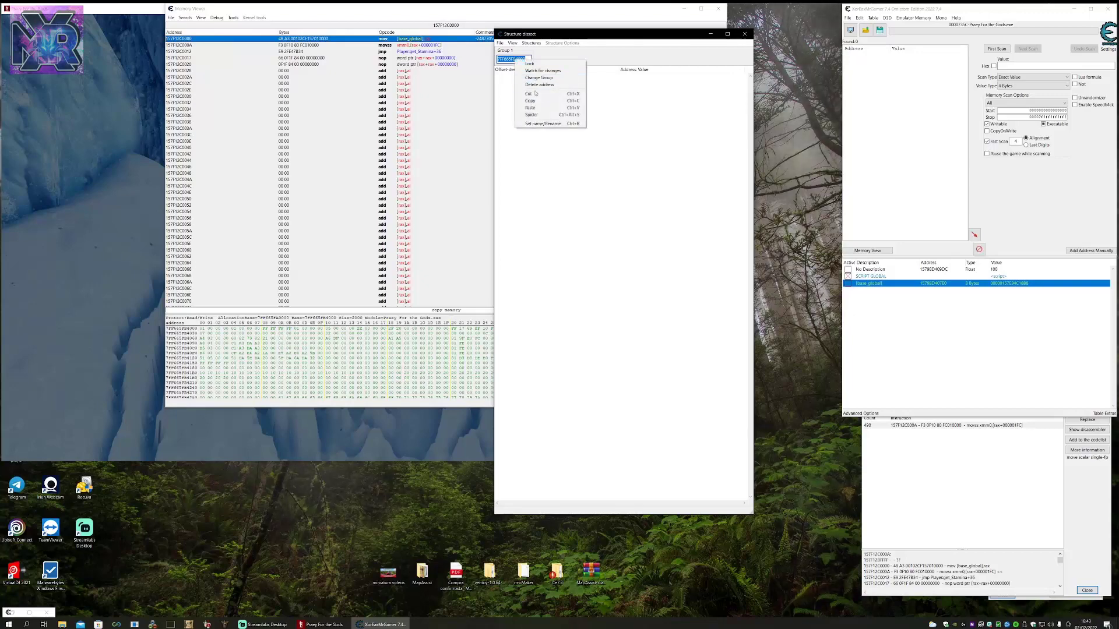
left_click(534, 105)
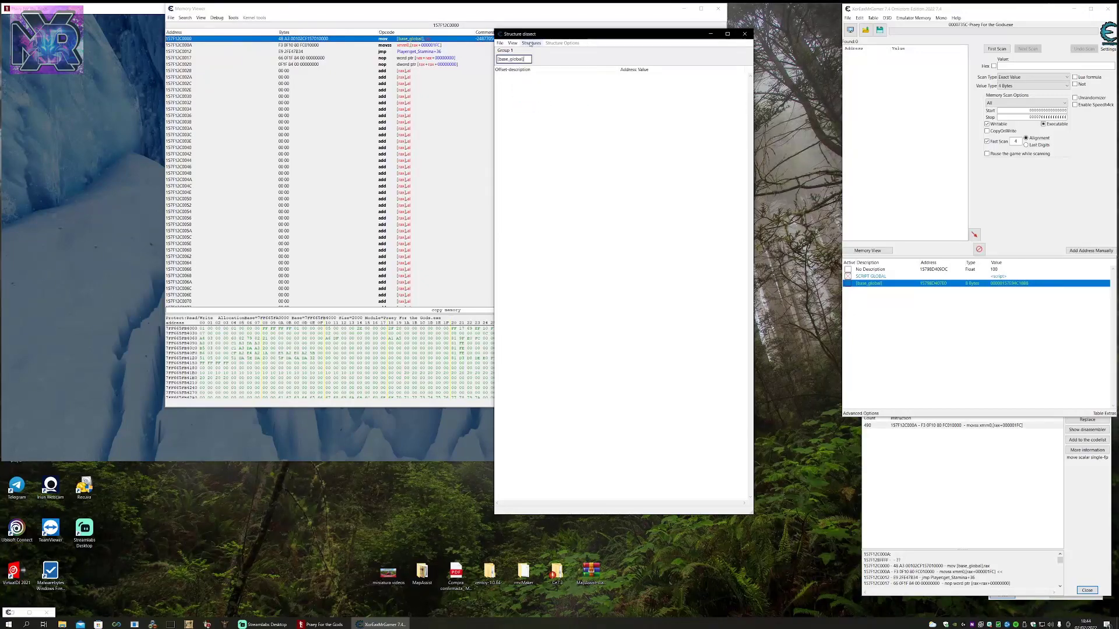
Define a new structure named PlayerData with guessed field types and a size of 4096.
left_click(531, 43)
left_click(545, 49)
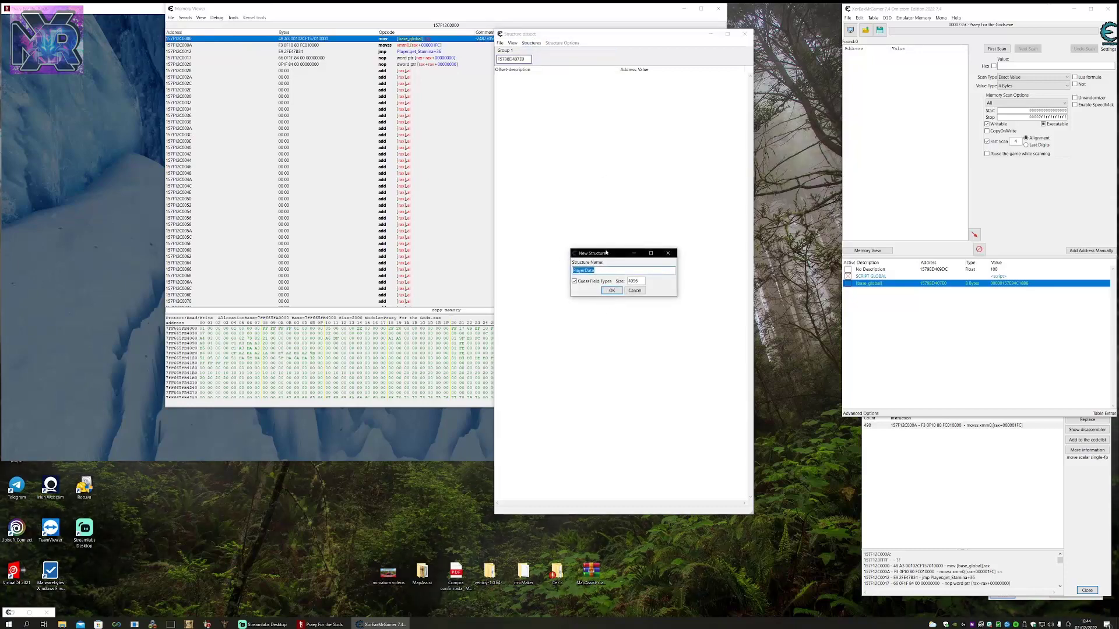
left_click_drag(606, 252, 589, 229)
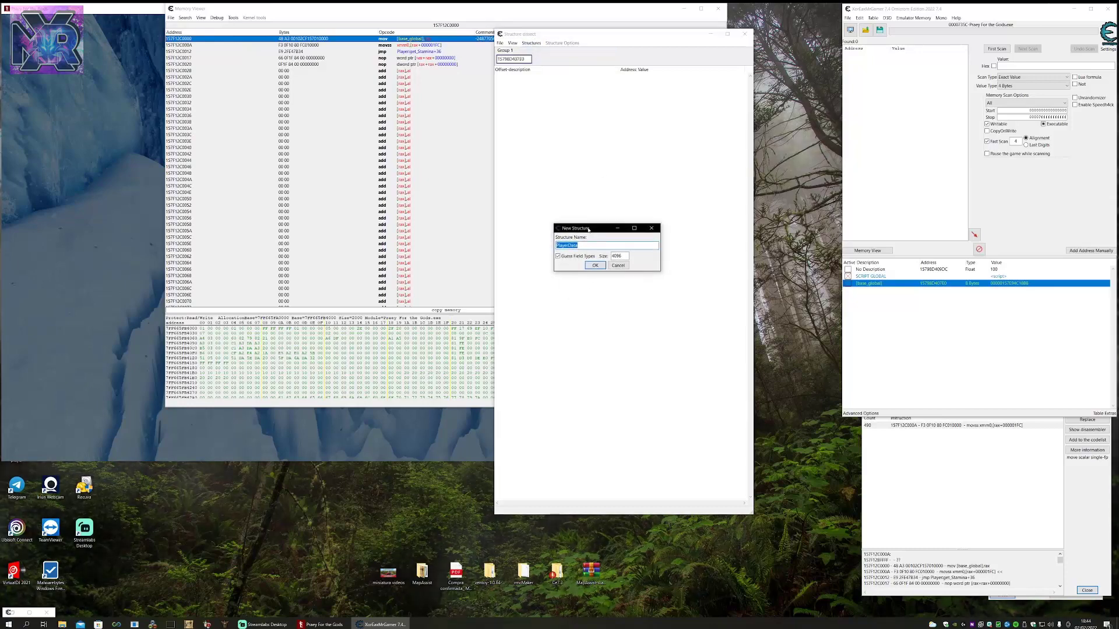
left_click(595, 265)
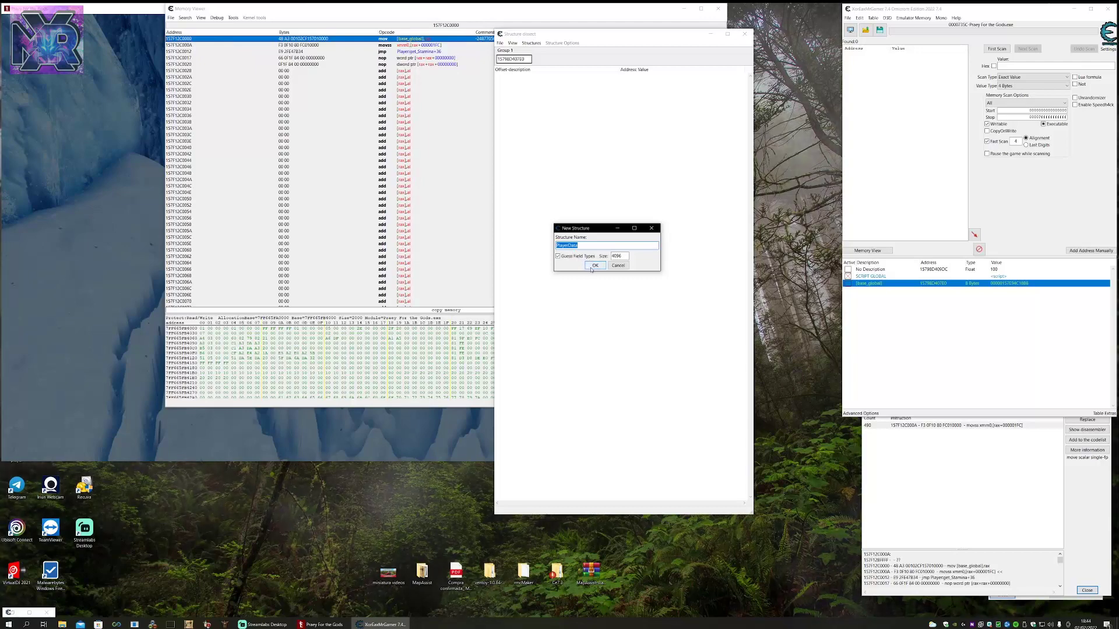
left_click_drag(583, 34, 537, 81)
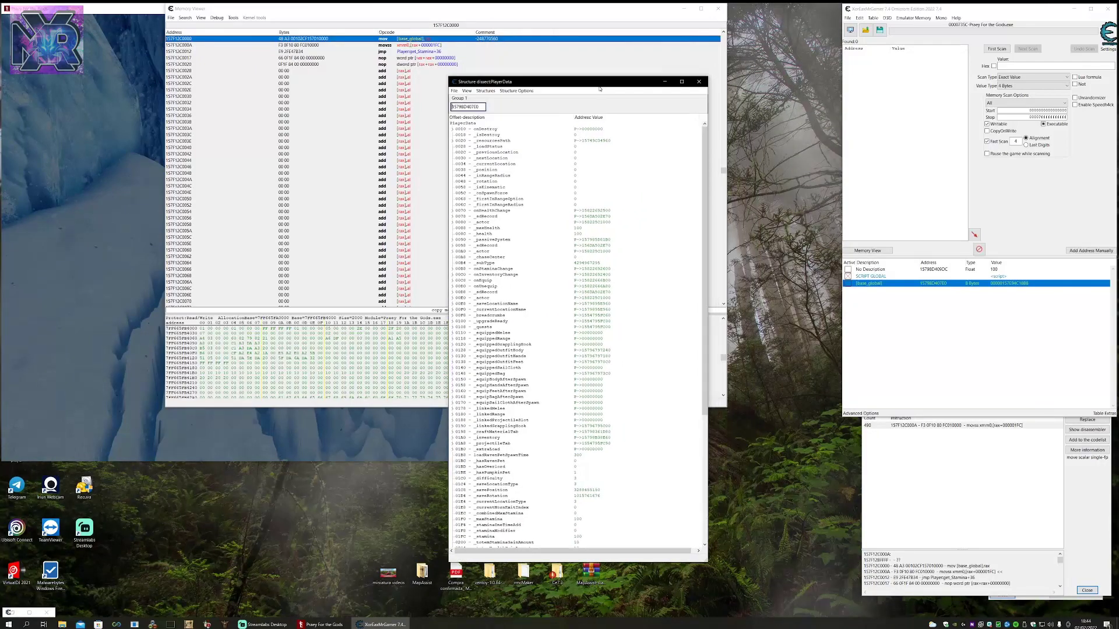
Replace the resolved Group 1 address in the PlayerData dissection with the [base_global] expression.
double_click(464, 106)
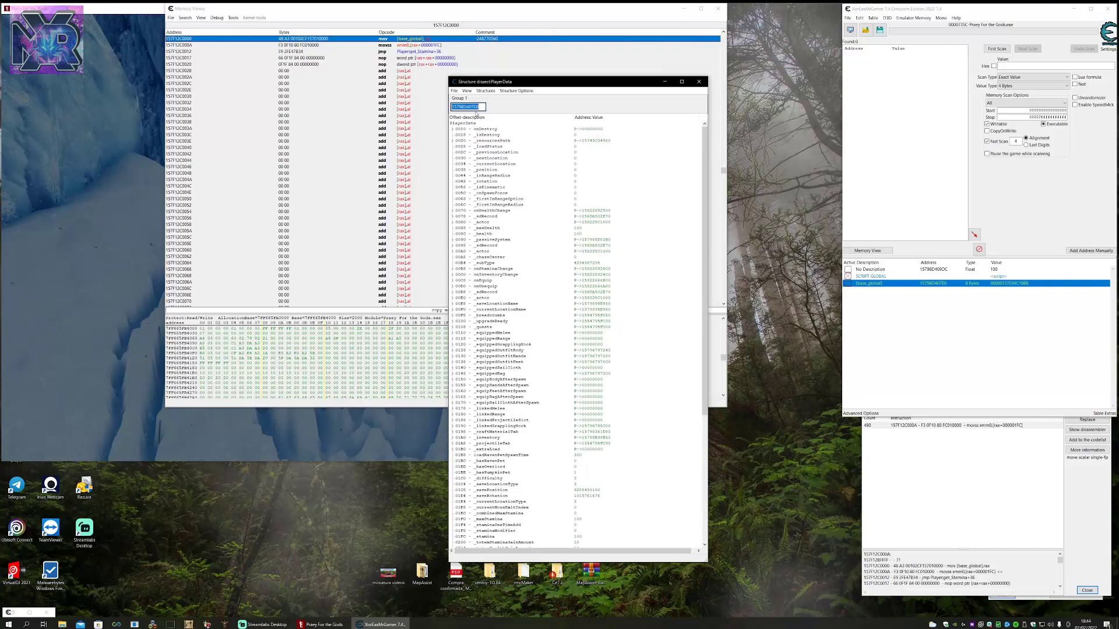
left_click(479, 107)
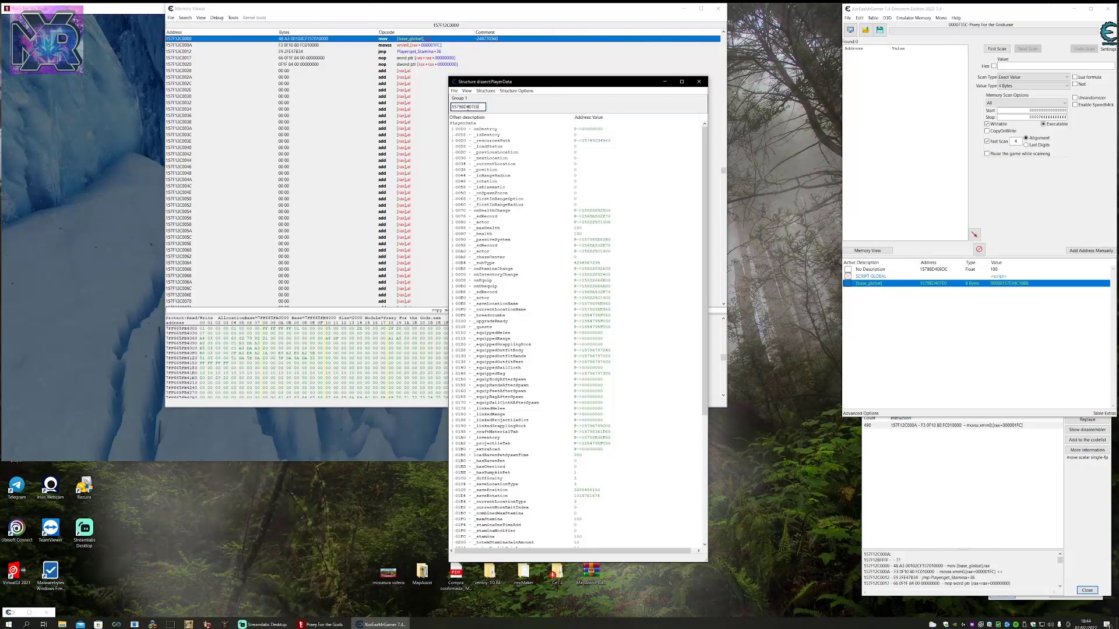
double_click(466, 107)
right_click(468, 108)
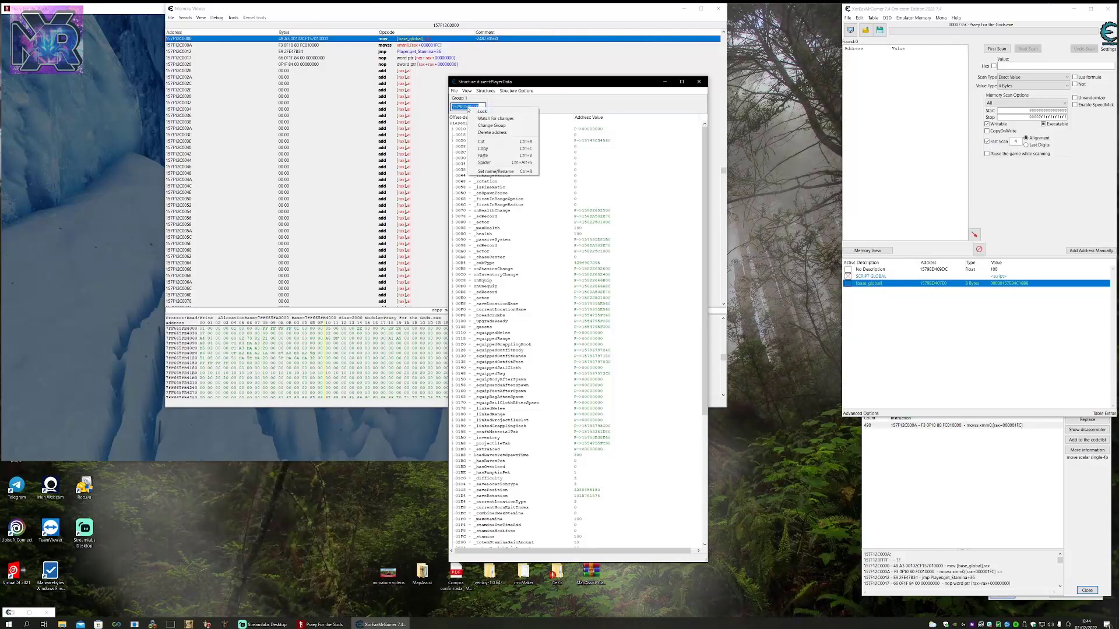
left_click(483, 155)
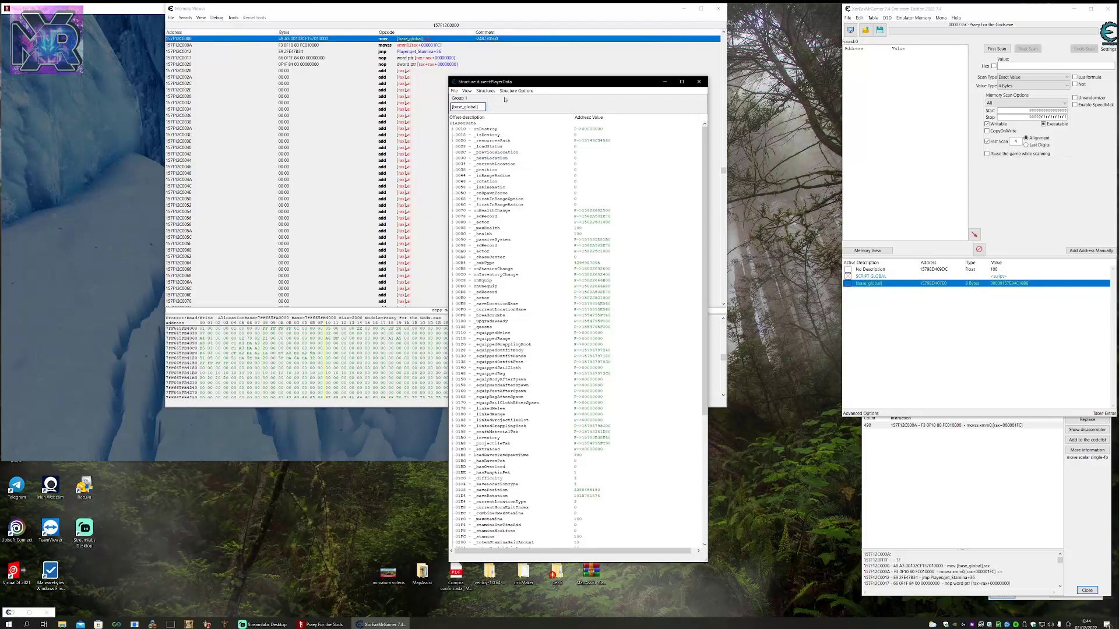
Close the memory viewer and the opcode access window, keeping the structure dissection beside the address list.
left_click_drag(525, 82, 456, 66)
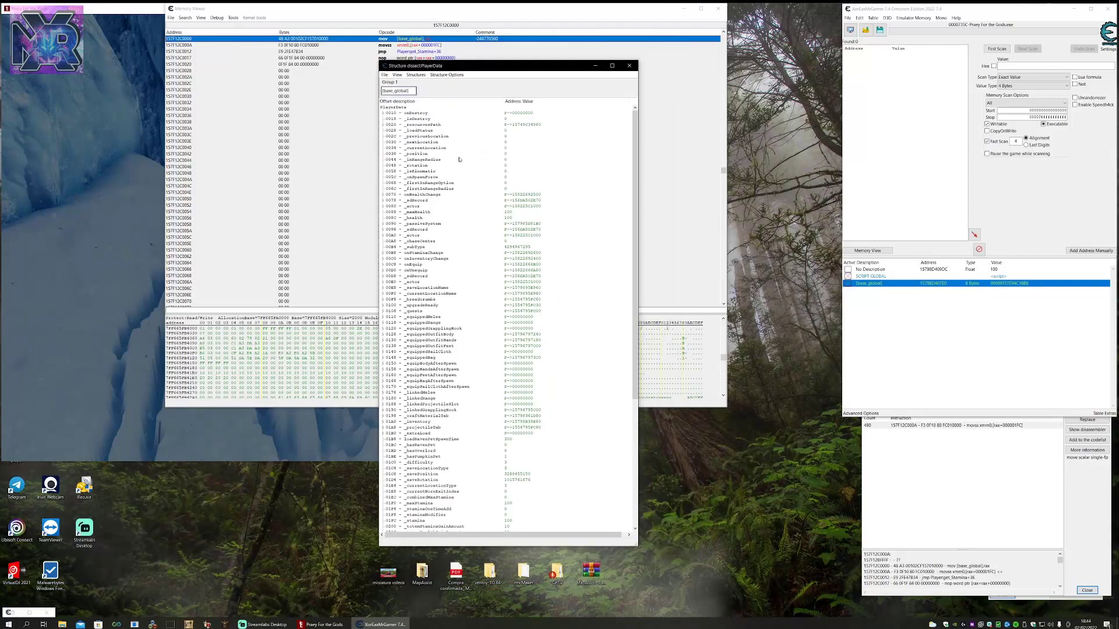
left_click(720, 10)
left_click_drag(550, 67, 654, 102)
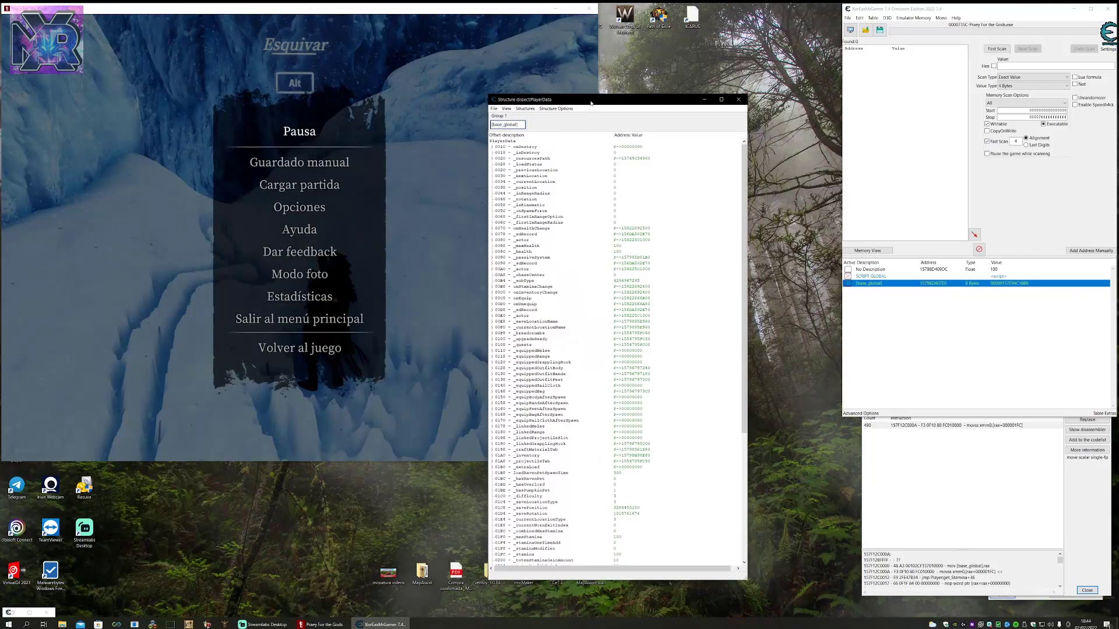
left_click(1088, 590)
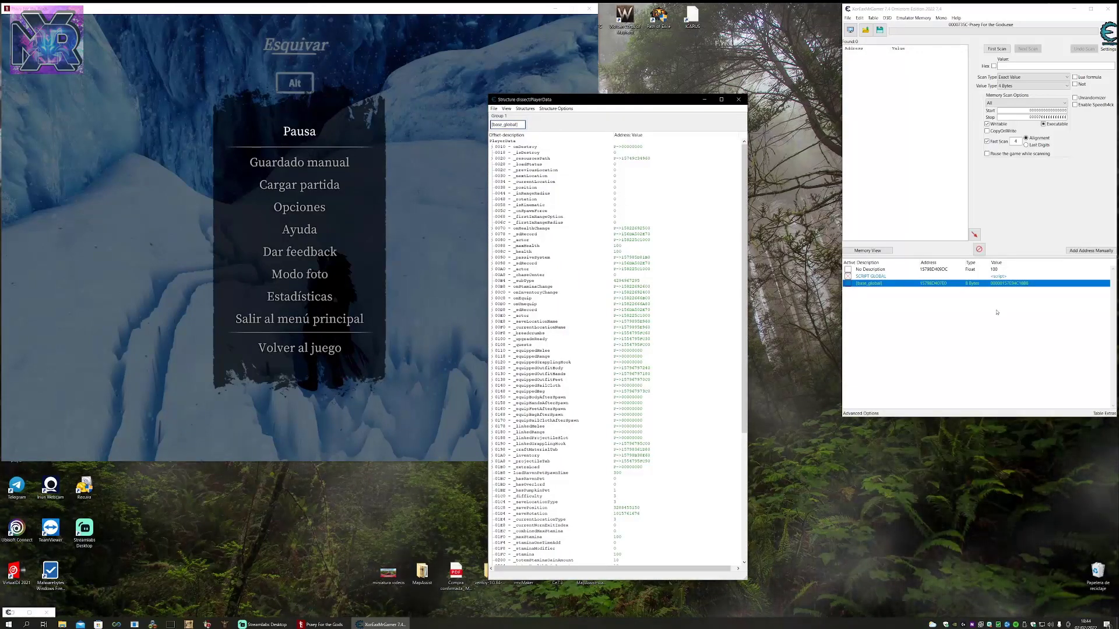
left_click(990, 289)
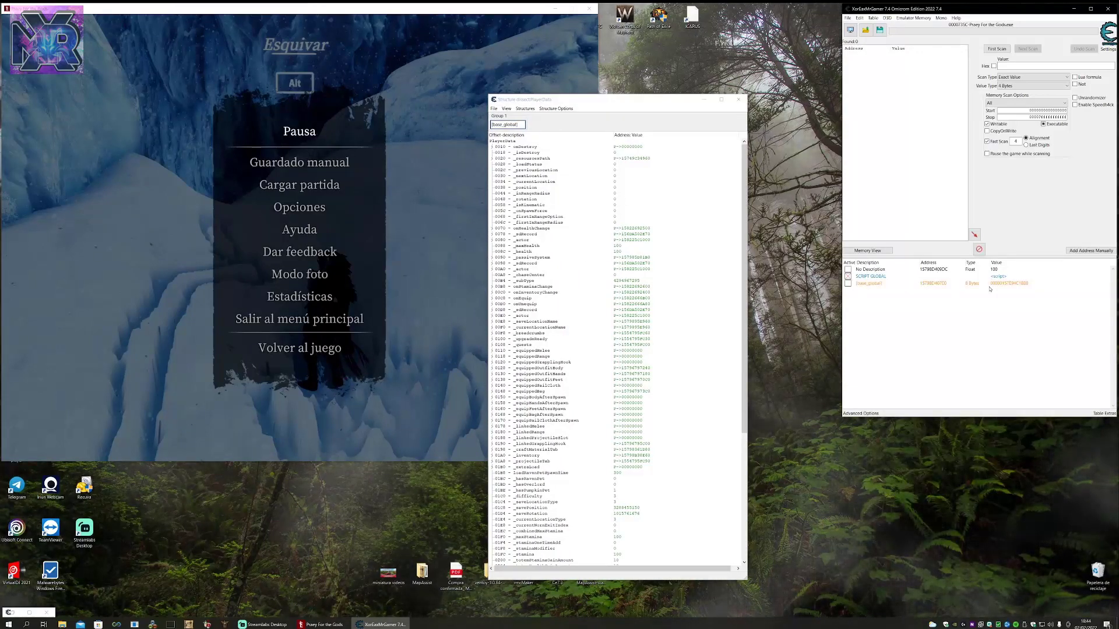
left_click(944, 271)
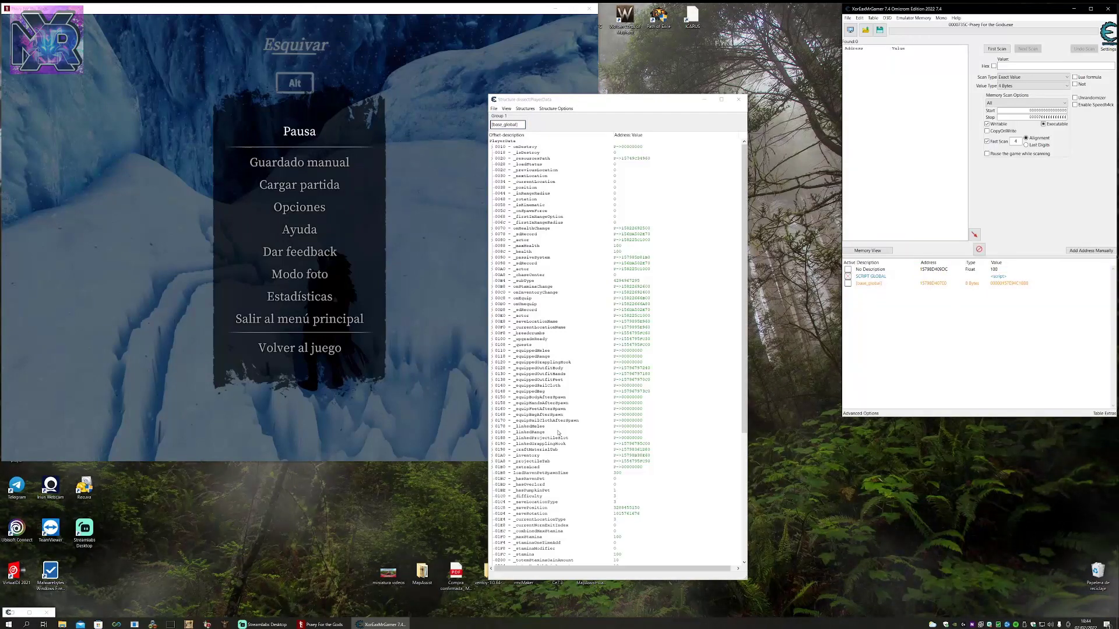
Add the _stamina field at offset 01FC from the PlayerData structure to the address list.
scroll(619, 318, "down", 5)
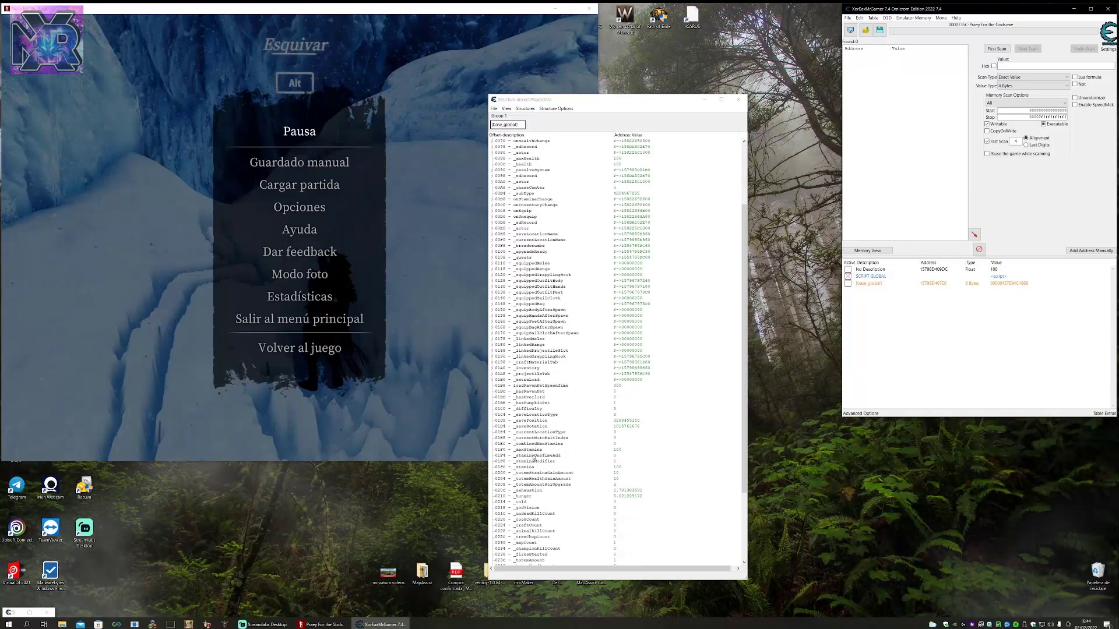
left_click(529, 450)
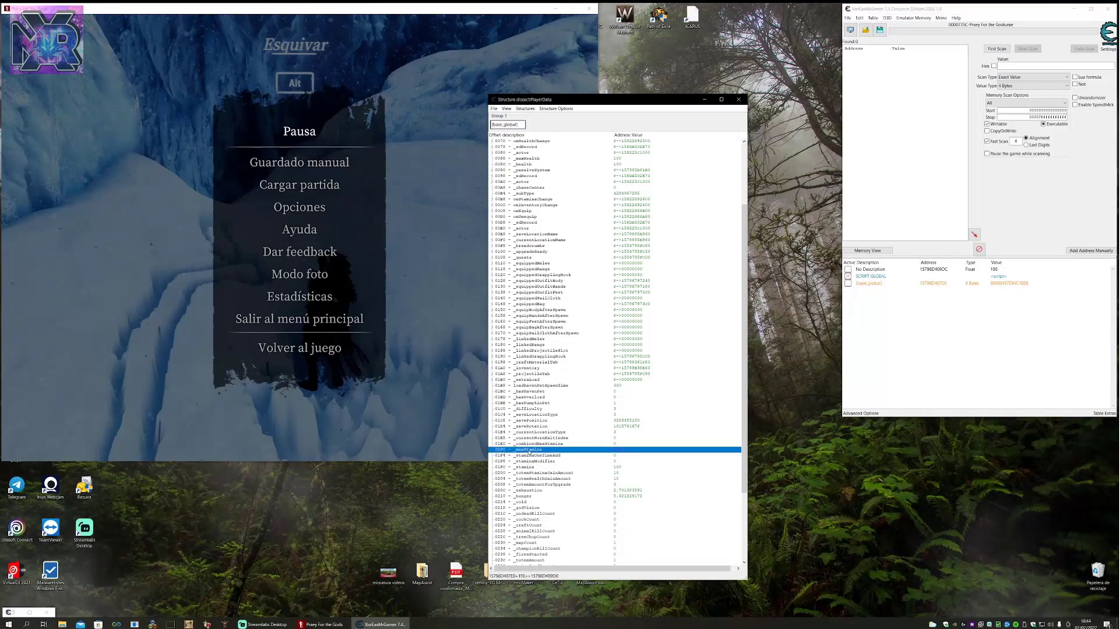
left_click(527, 466)
key("ctrl+a")
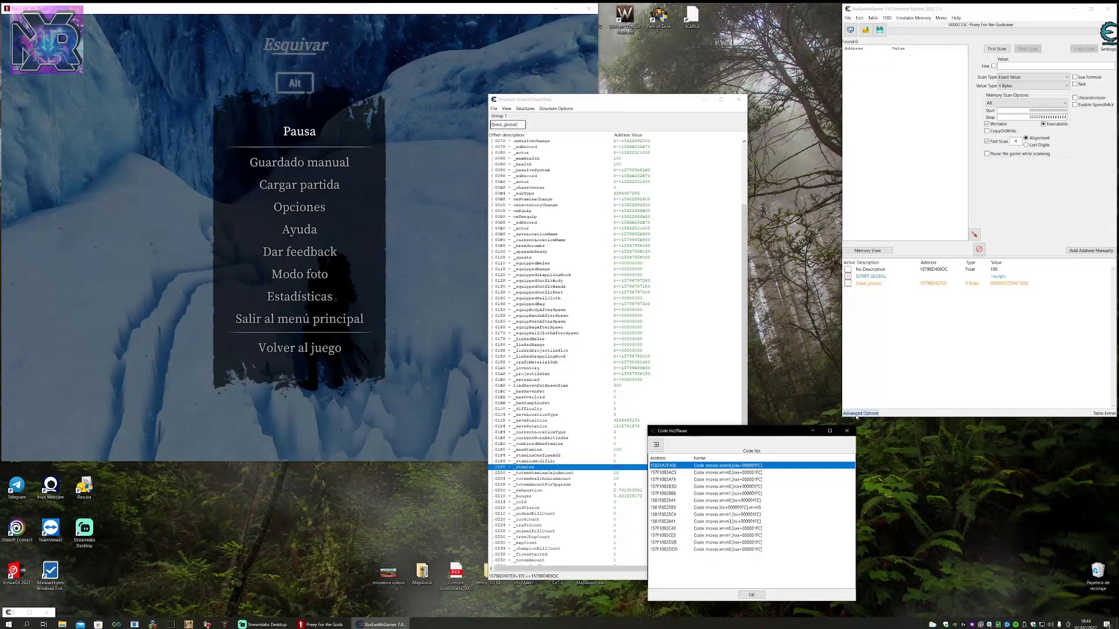
left_click(847, 430)
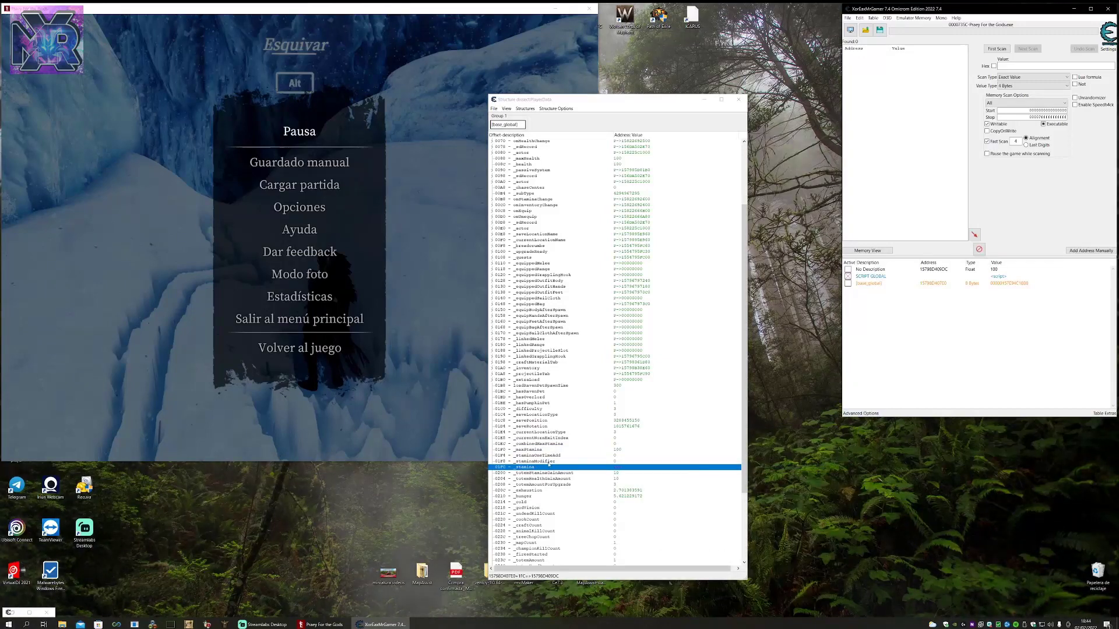
left_click_drag(527, 469, 931, 291)
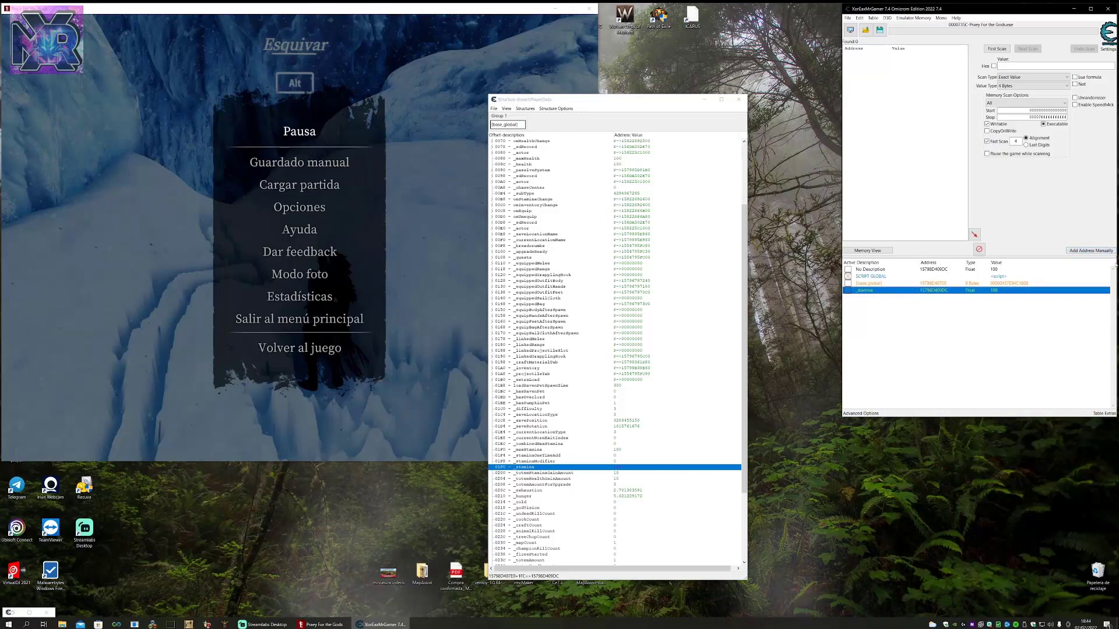
Create an address list header named OPCIONES BASE DEL JUGADOR without address support.
right_click(952, 344)
left_click(990, 394)
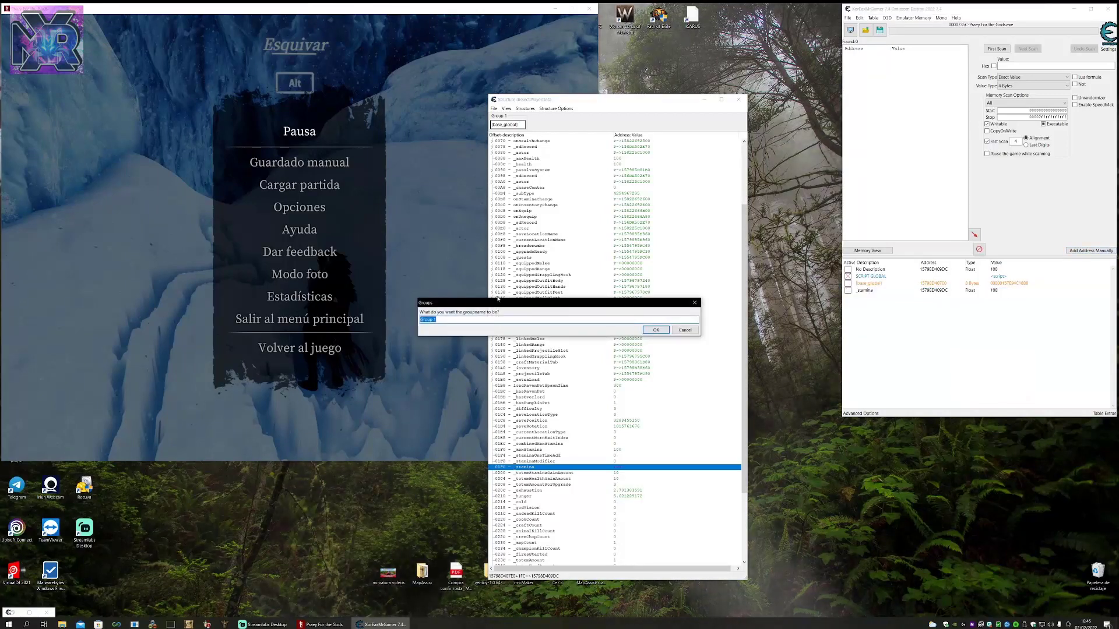
type("O")
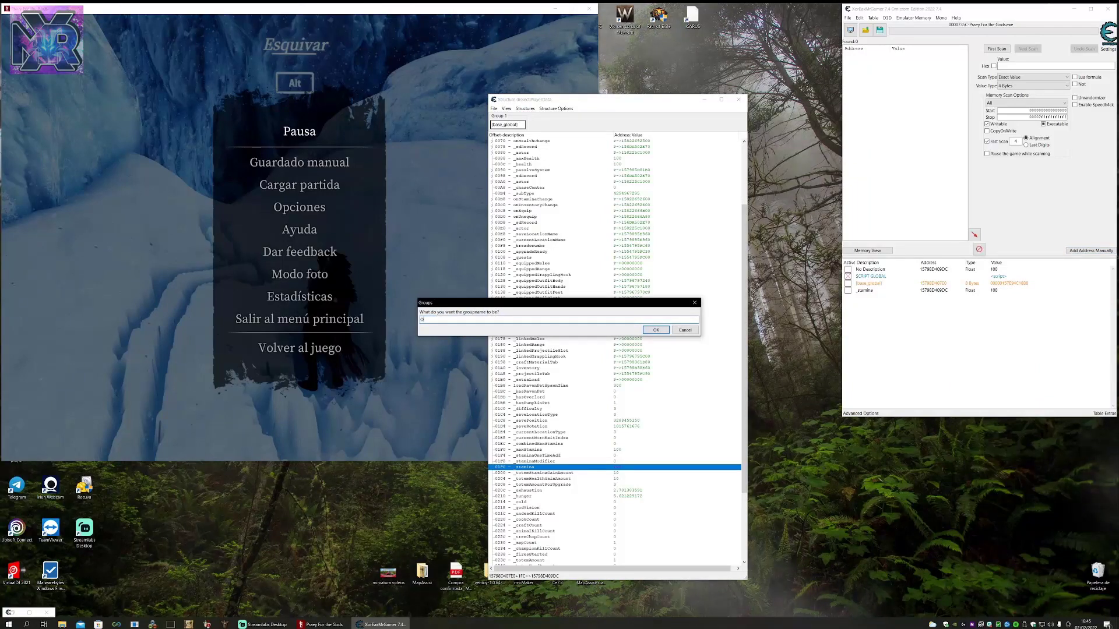
type("PCIONES ")
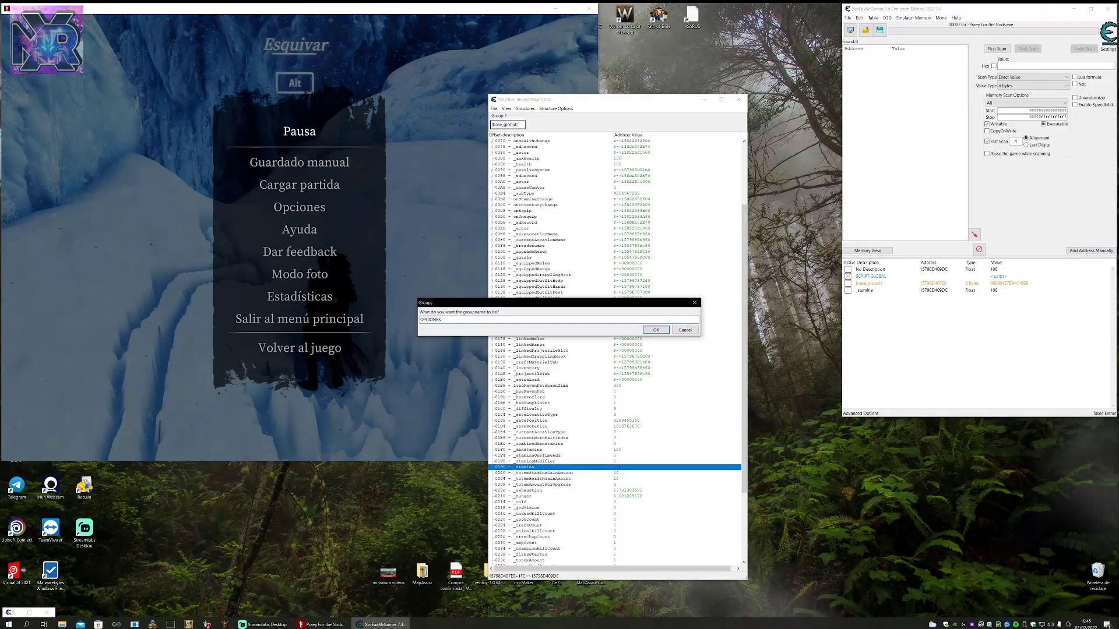
type("BASE DEL")
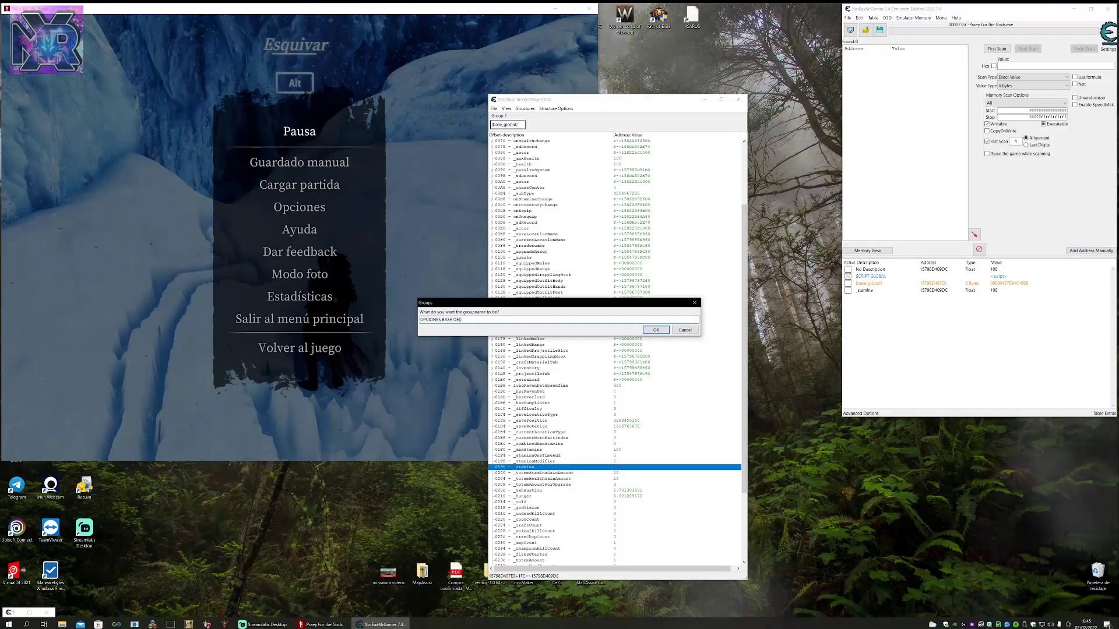
type(" JUUGADOR")
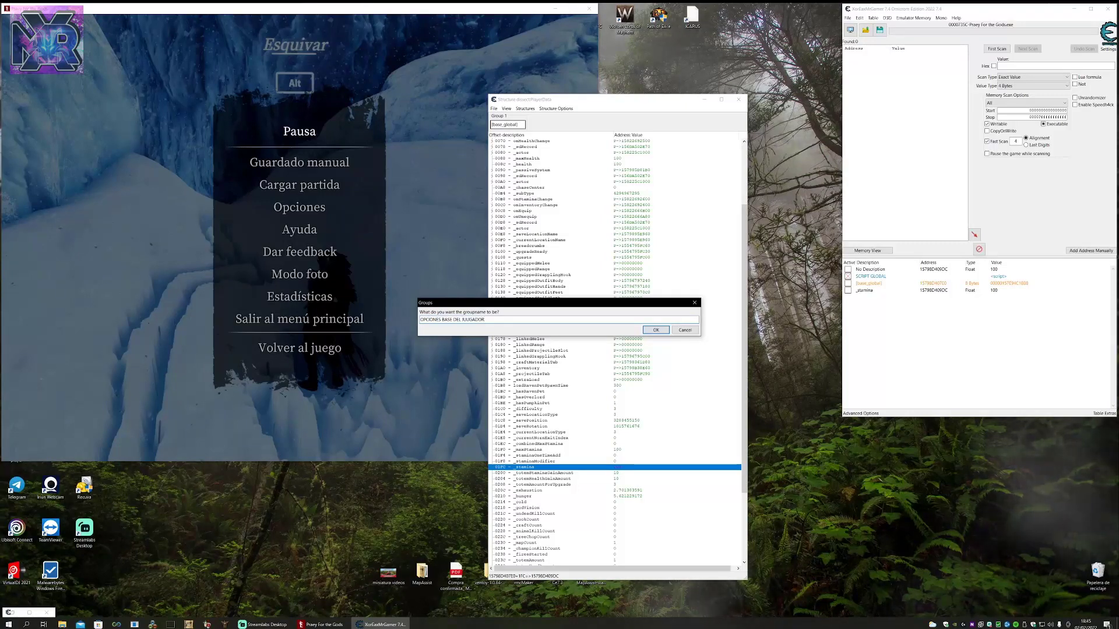
key("Return")
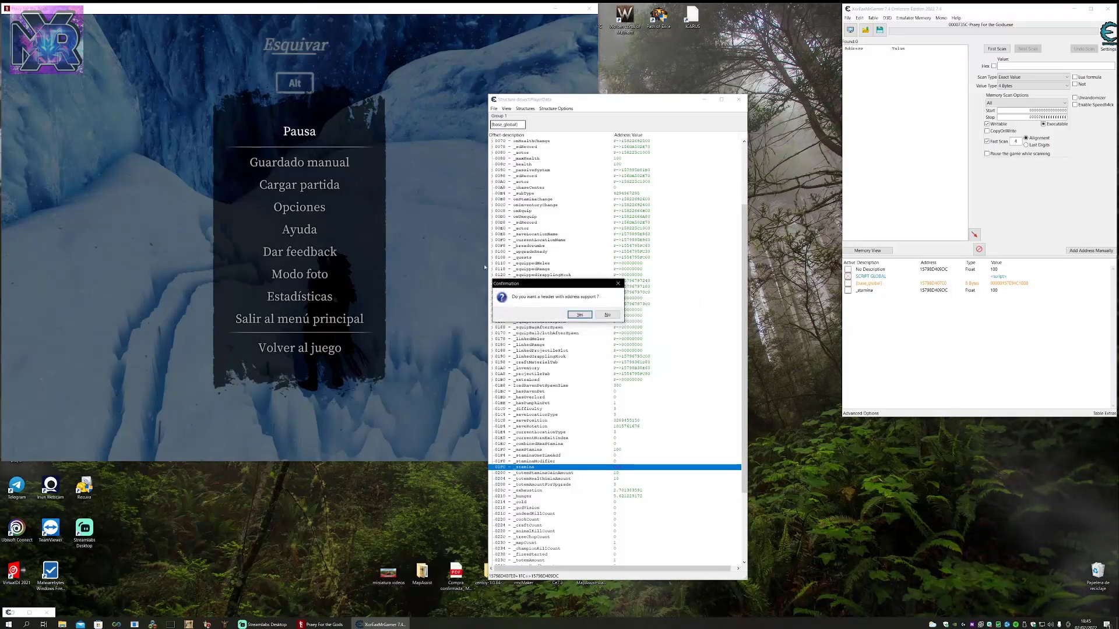
left_click(609, 318)
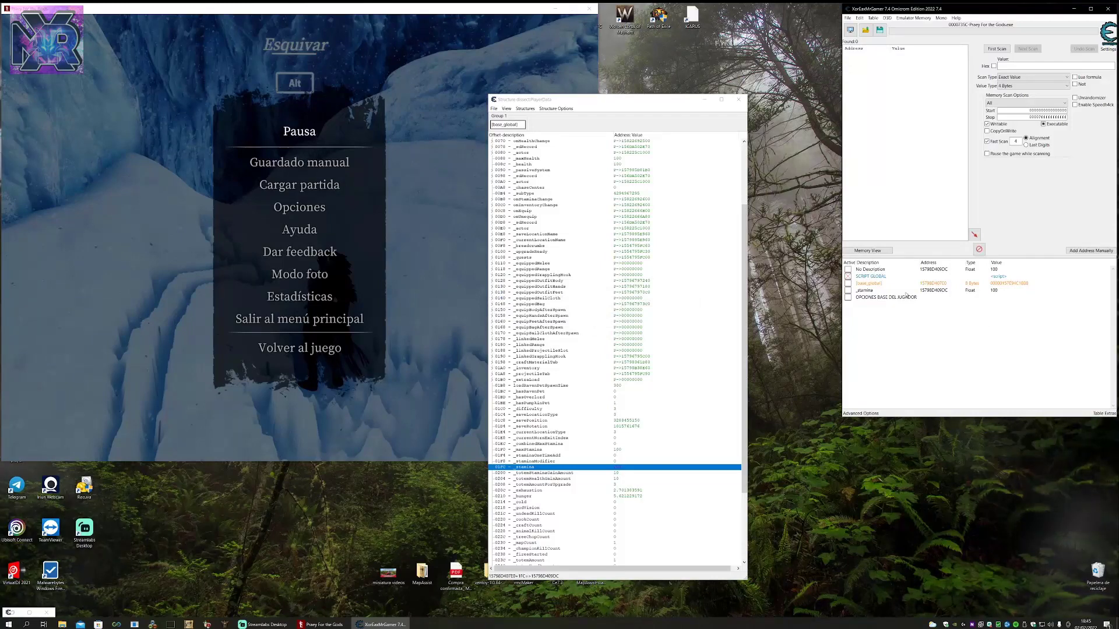
Colour the OPCIONES BASE DEL JUGADOR header magenta and move it above the _stamina entry.
right_click(907, 295)
left_click(927, 315)
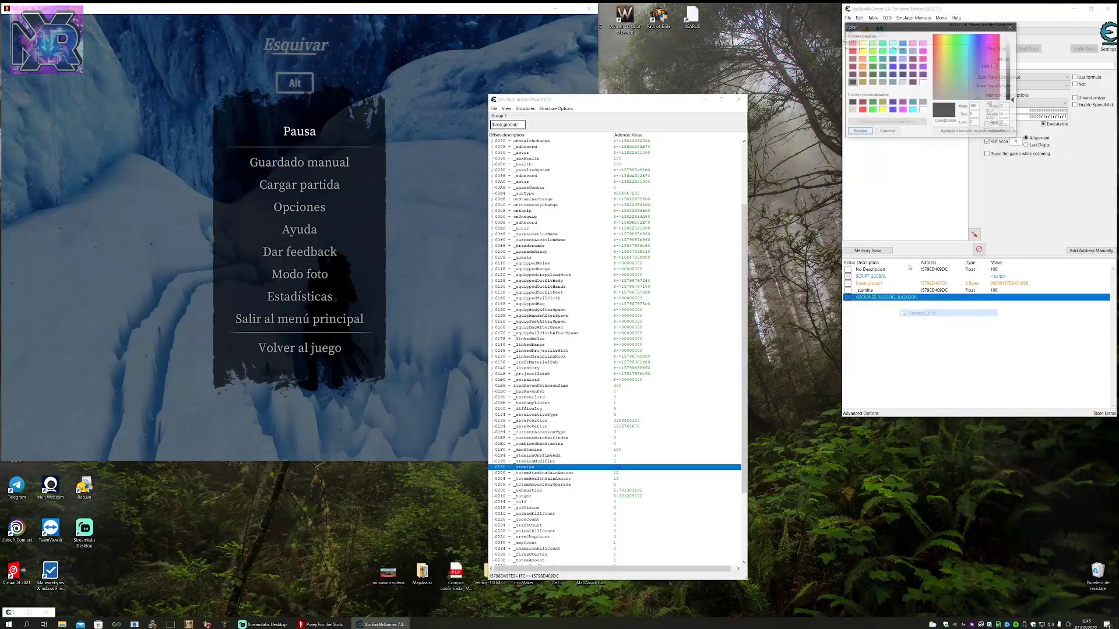
left_click(923, 58)
left_click(865, 132)
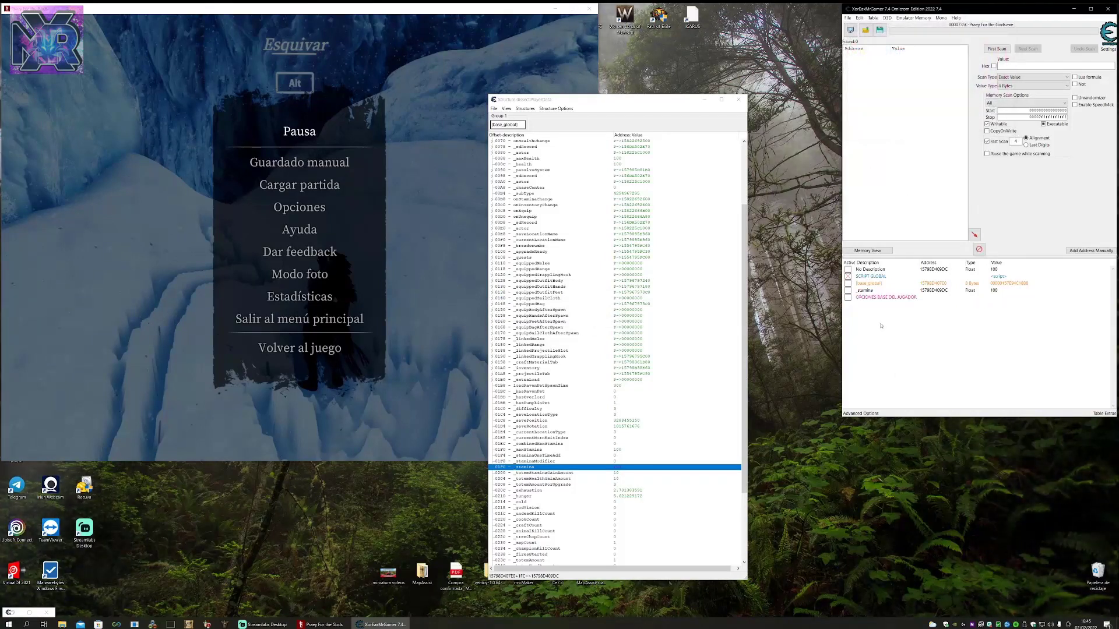
left_click_drag(868, 296, 868, 289)
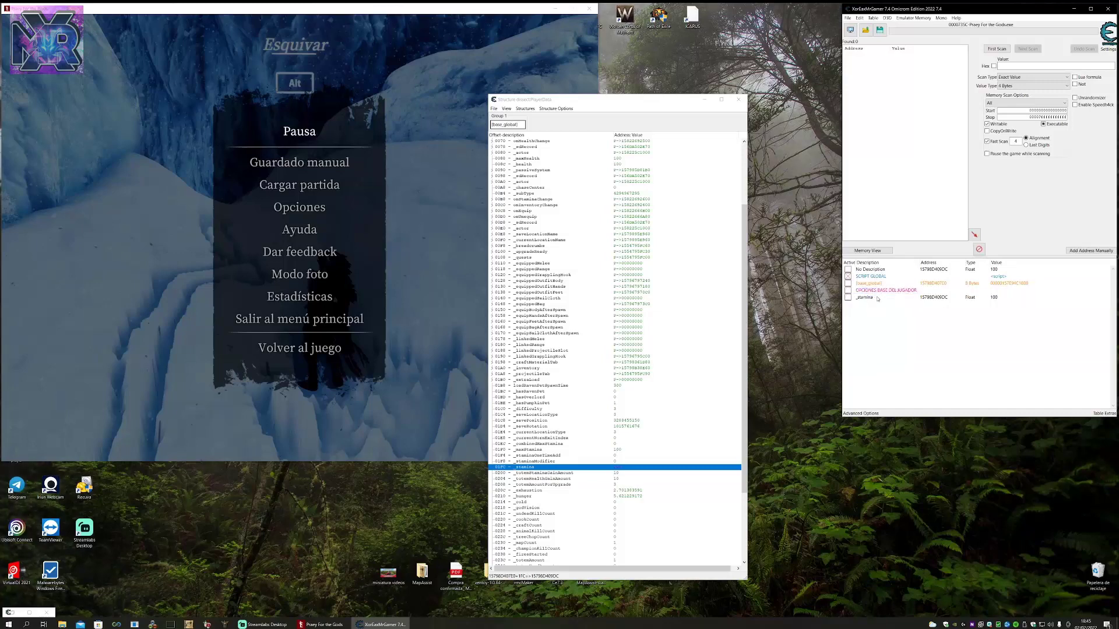
left_click(926, 344)
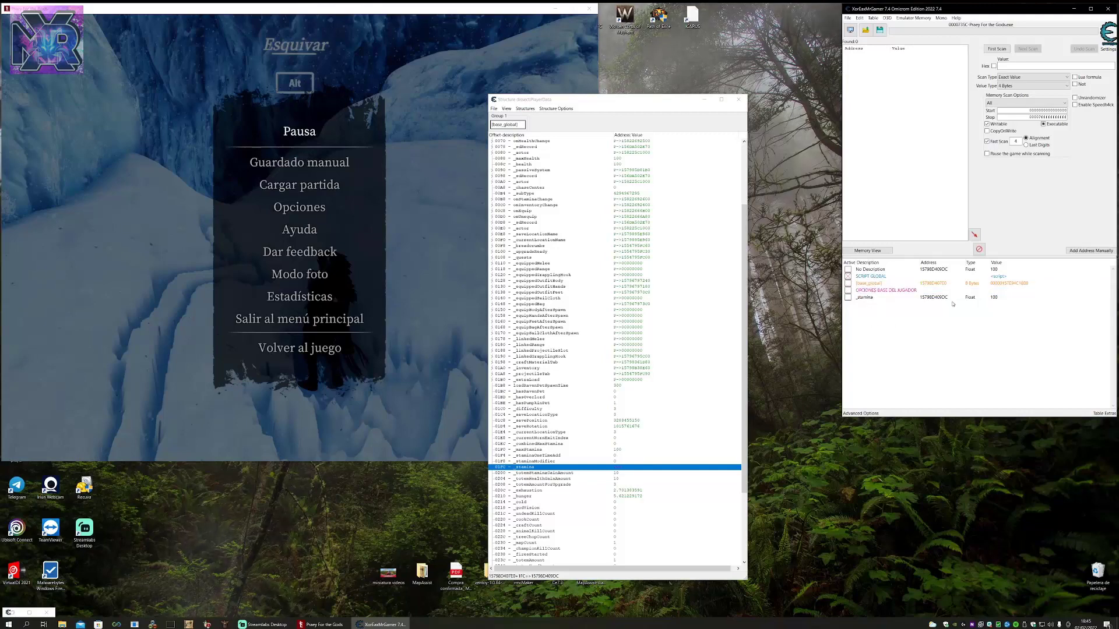
Delete the unnamed "No Description" entry from the address list.
left_click(936, 270)
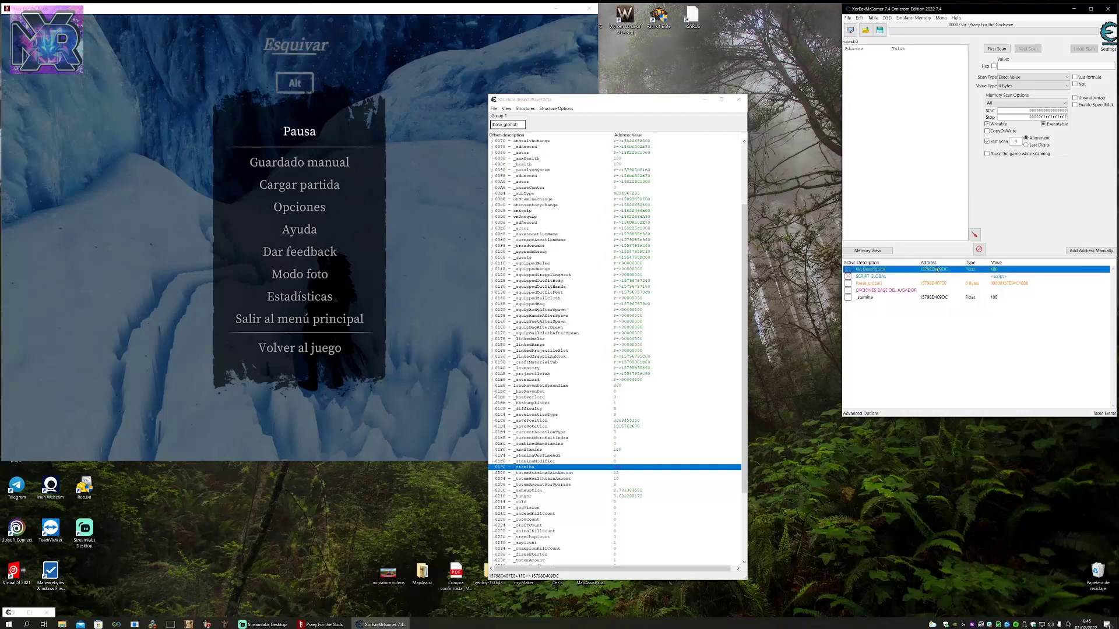
key("Delete")
key("Return")
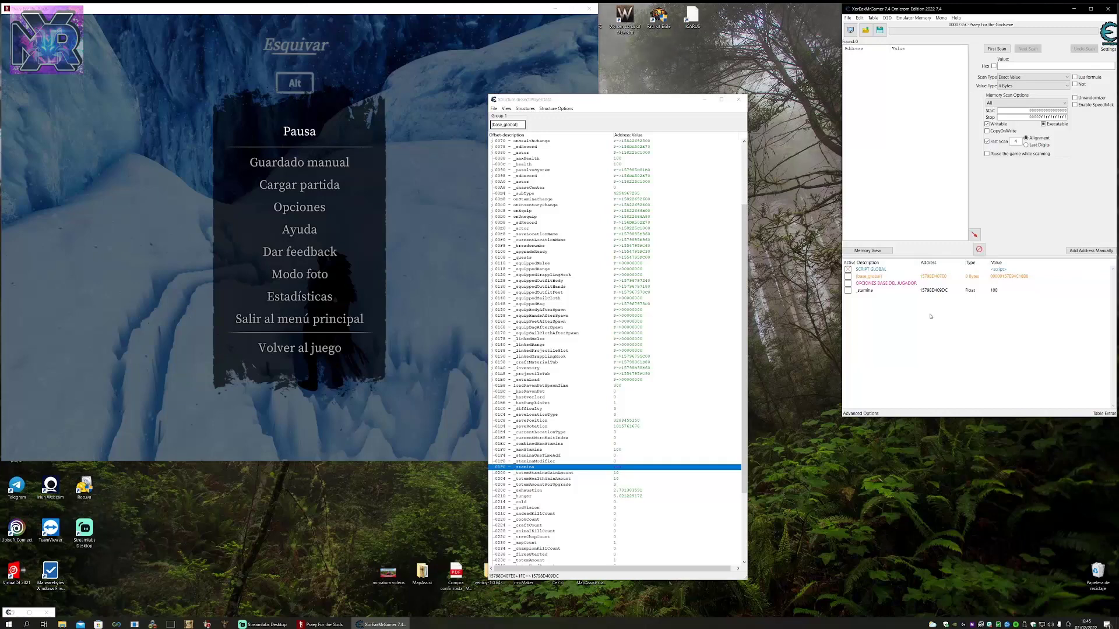
Create a group header named "OPCIONES DE RESISTENCIA DEL JUGADOR" without address support.
right_click(900, 336)
left_click(914, 384)
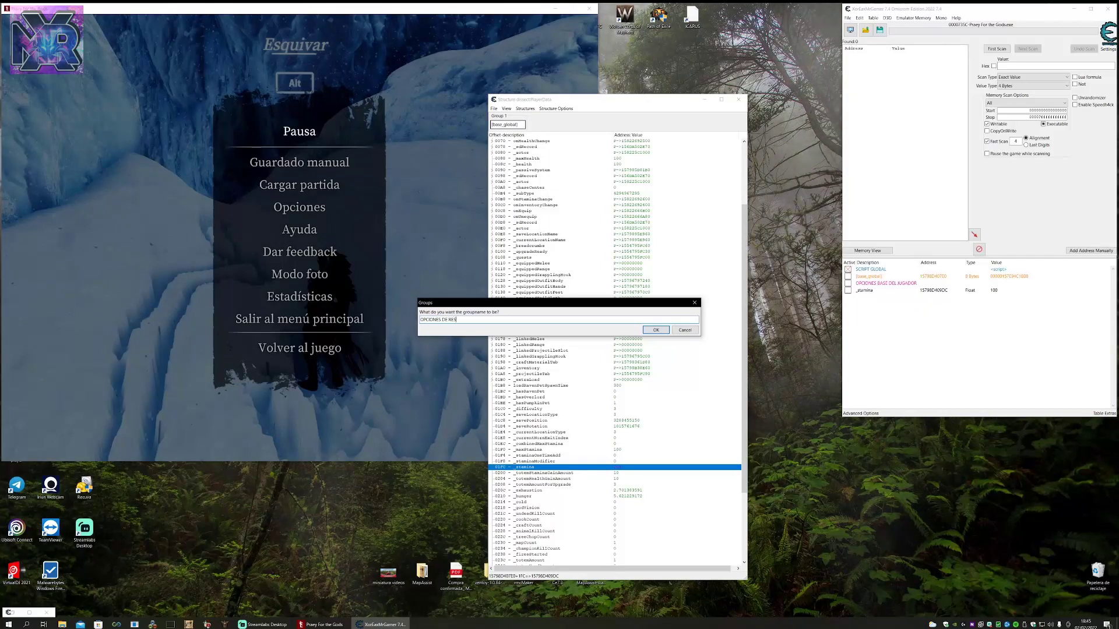
type("OPCIONES DE RESISTENCIA DEL ")
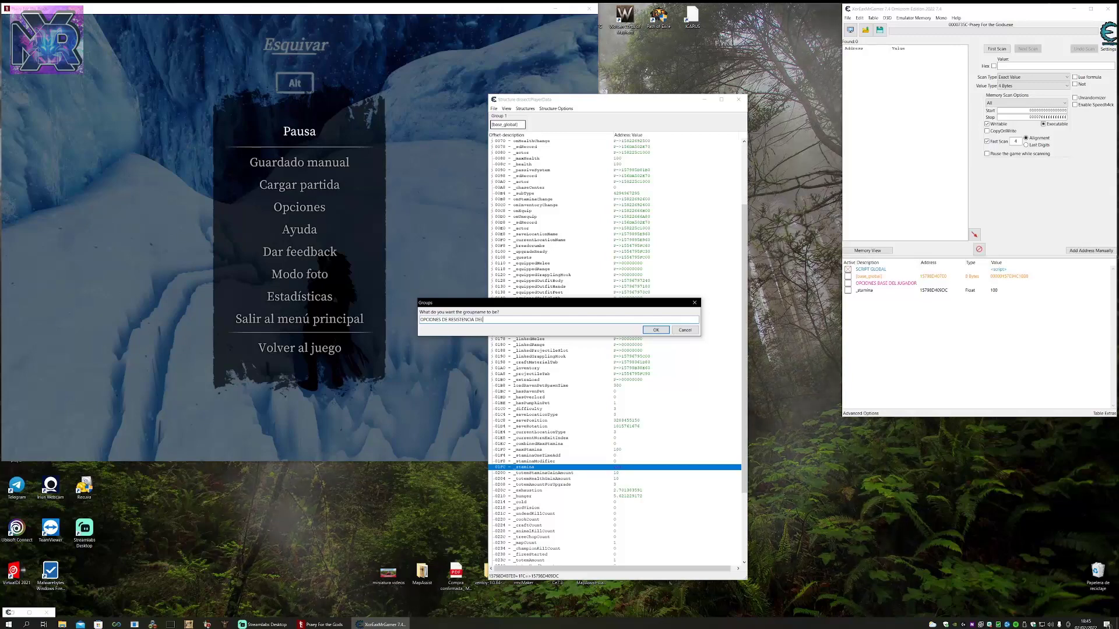
type("JUGADOR")
key("Return")
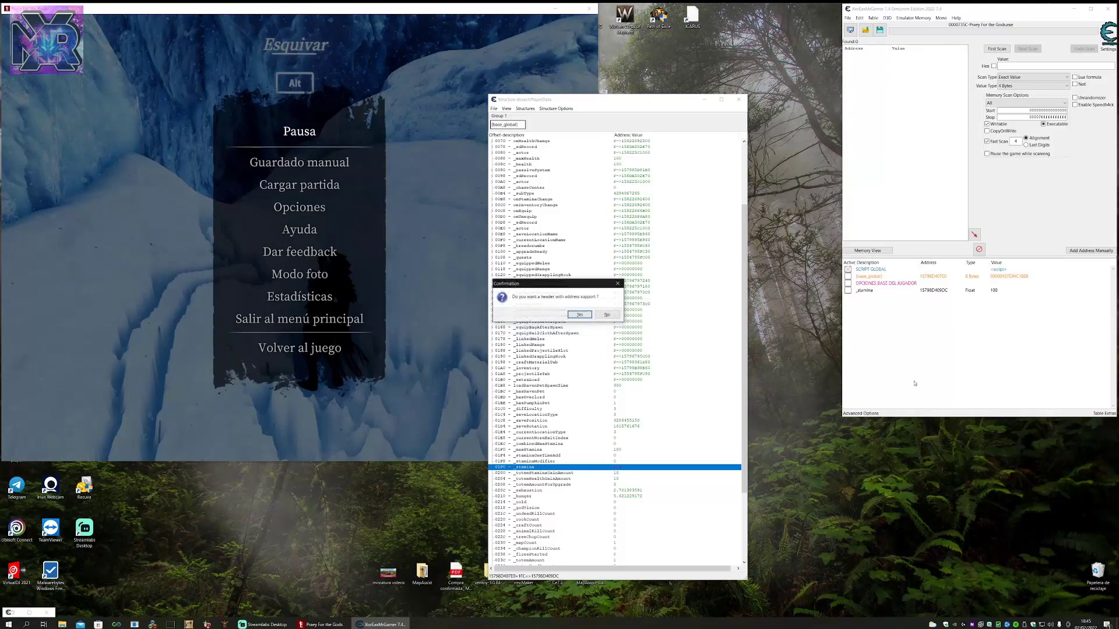
left_click(606, 314)
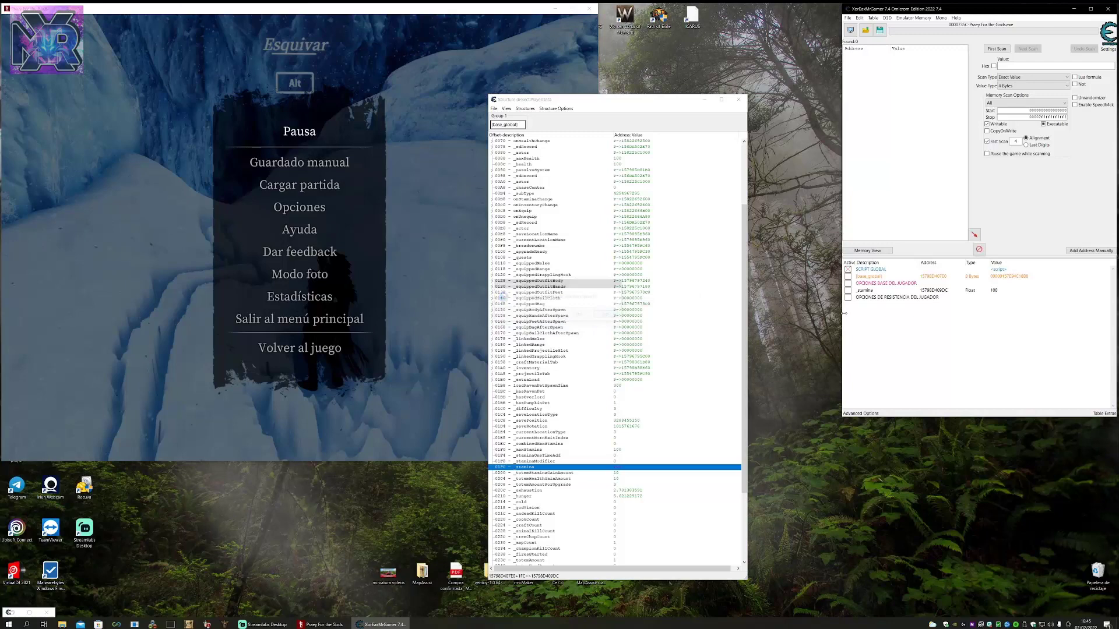
Change the text colour of the OPCIONES DE RESISTENCIA DEL JUGADOR header to magenta.
right_click(918, 298)
left_click(939, 314)
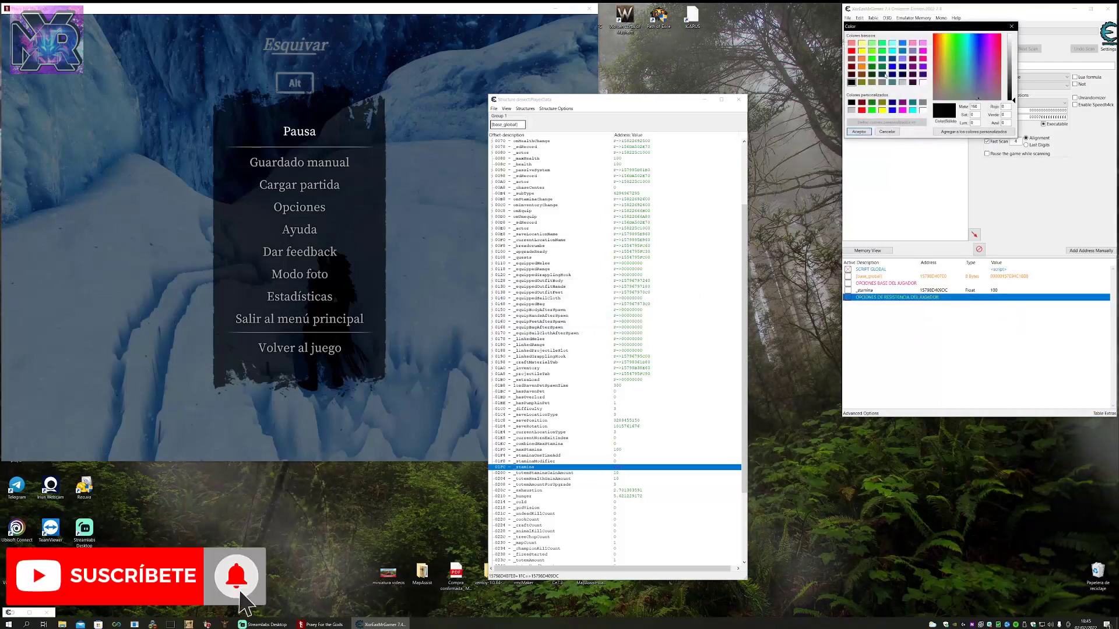
left_click(923, 59)
left_click(858, 132)
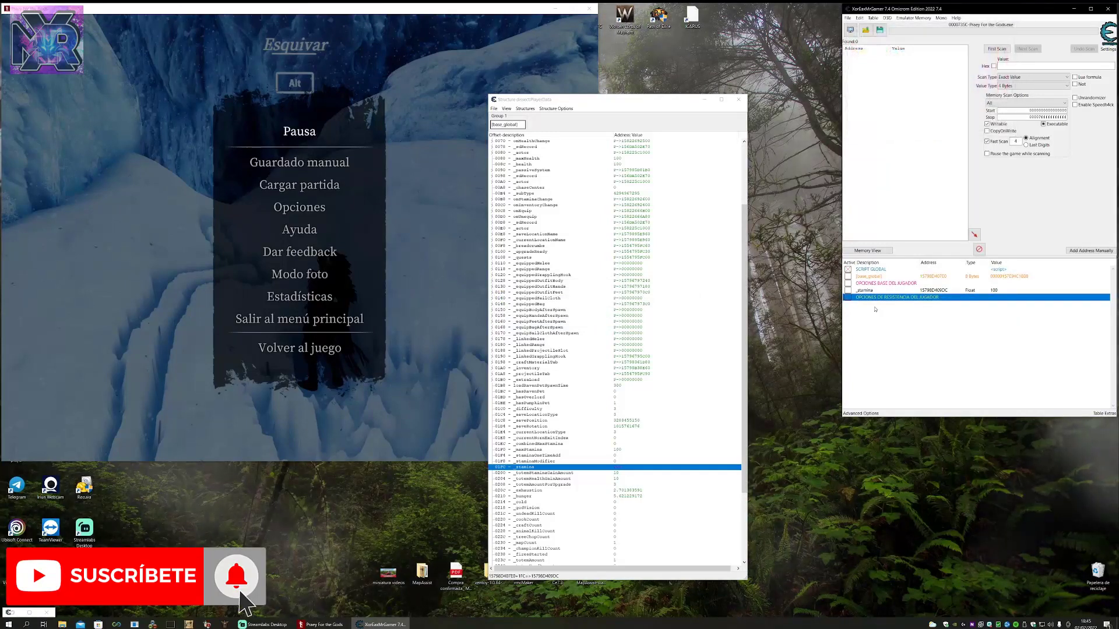
left_click(891, 283)
left_click(900, 353)
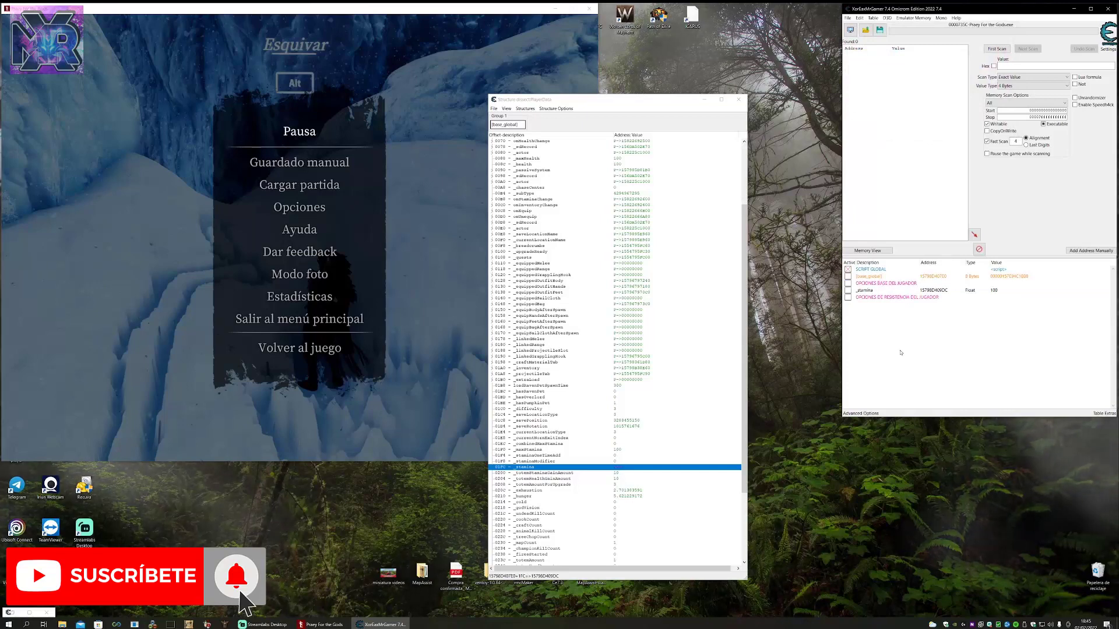
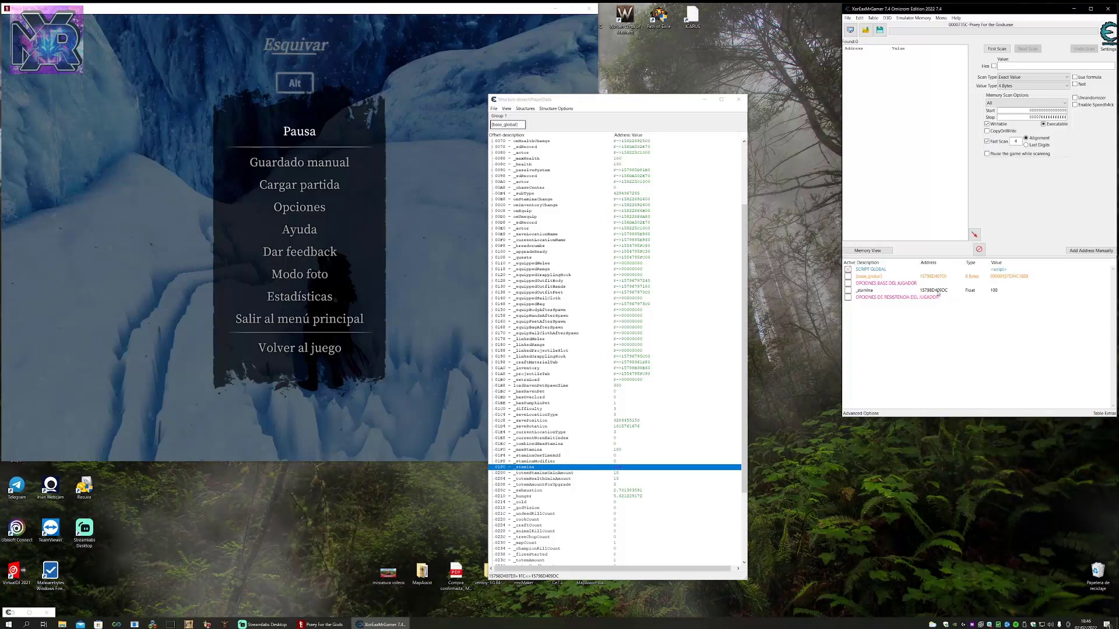
Examine how the _stamina entry's address is built from the base_global symbol, and look at the Mono options.
double_click(846, 290)
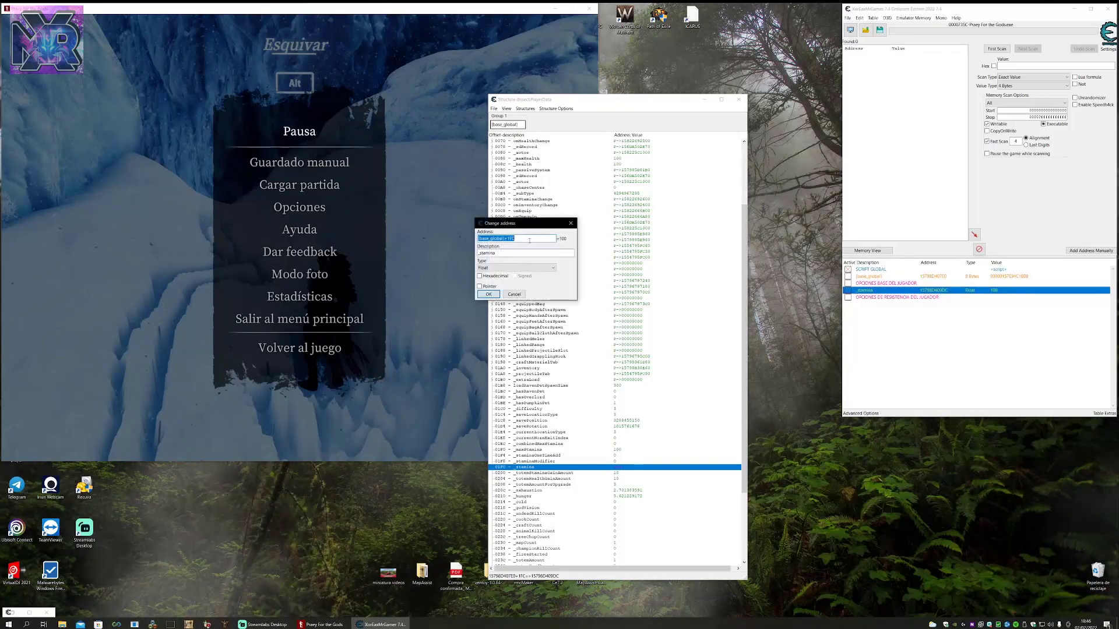
left_click_drag(524, 223, 755, 252)
left_click(756, 268)
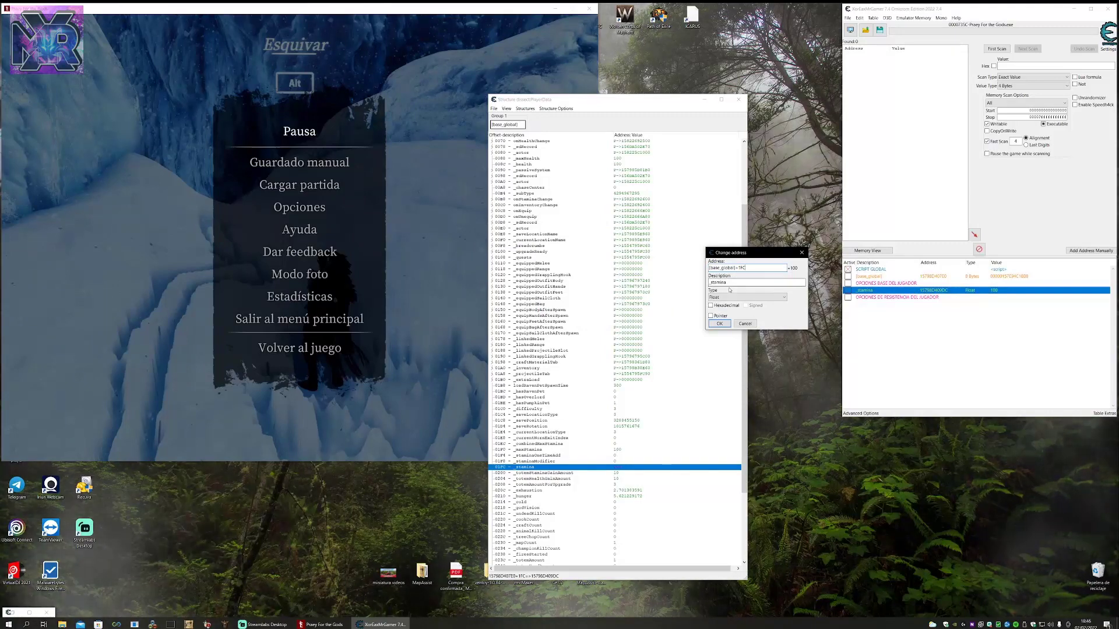
left_click(750, 324)
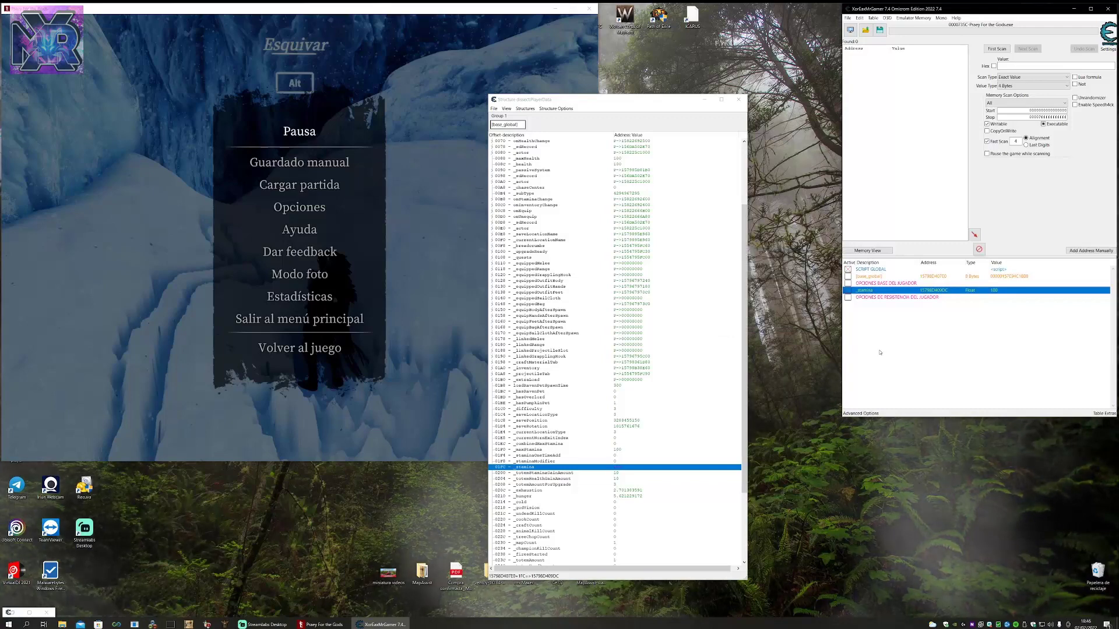
left_click(868, 360)
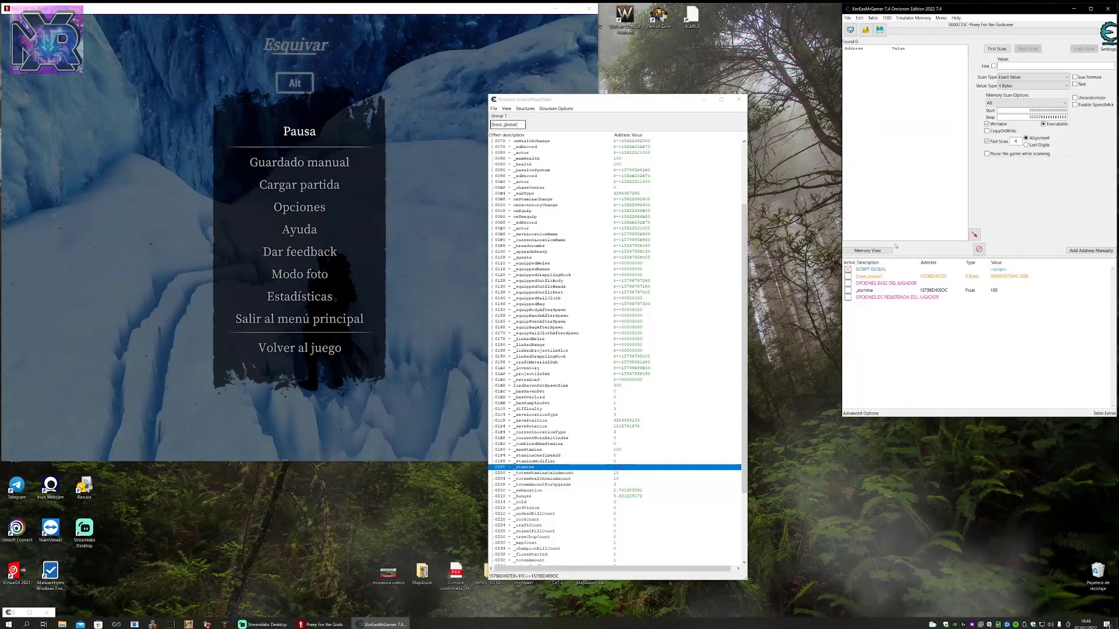
left_click(939, 20)
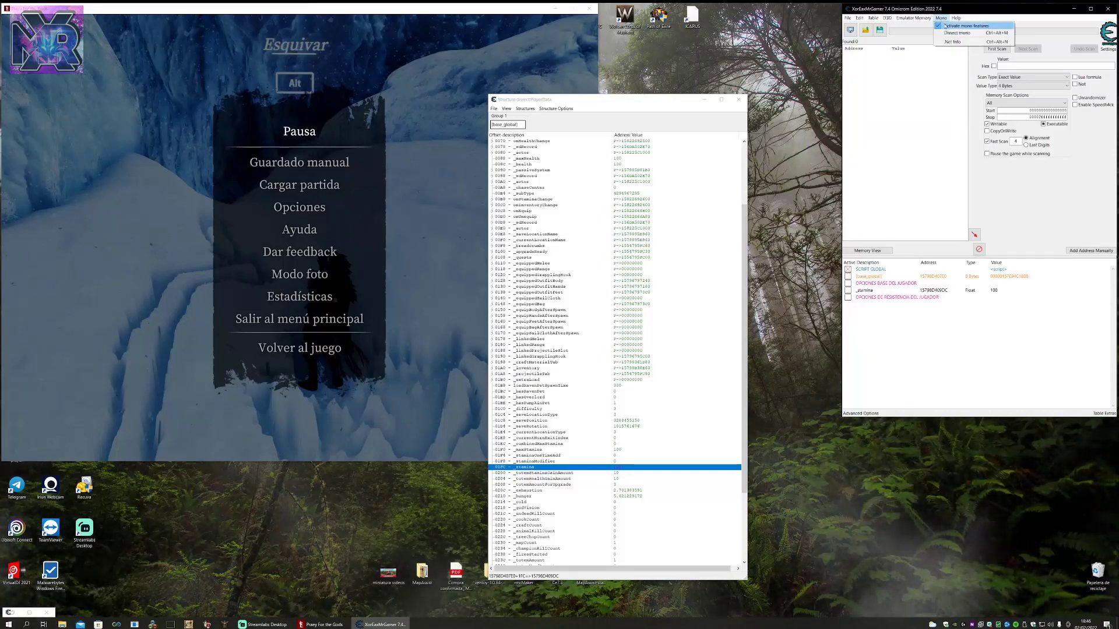
left_click(947, 310)
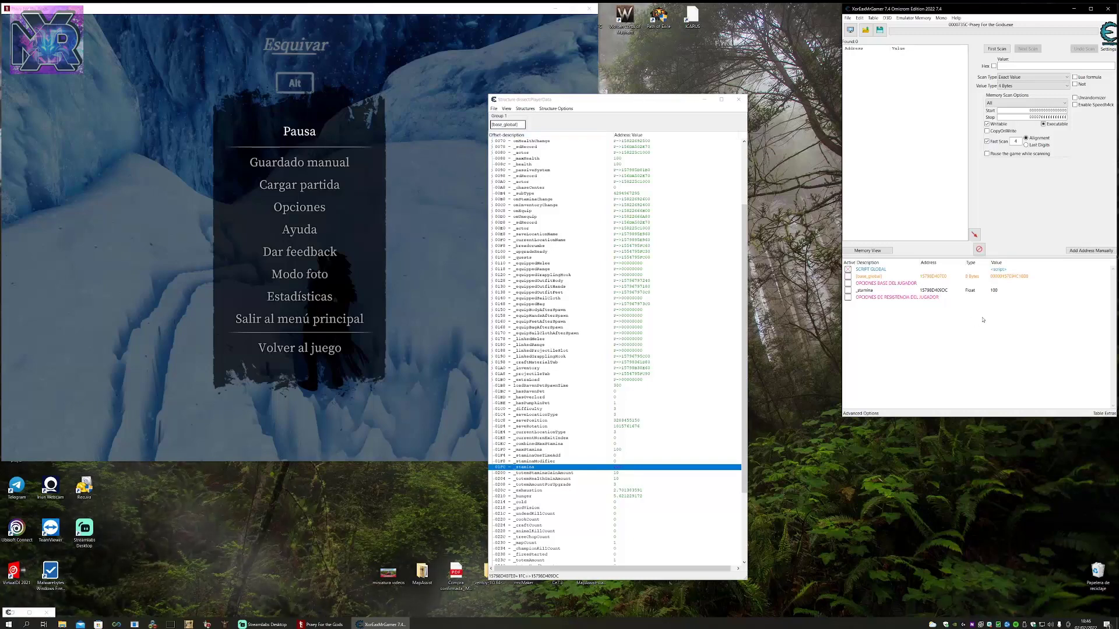
double_click(935, 291)
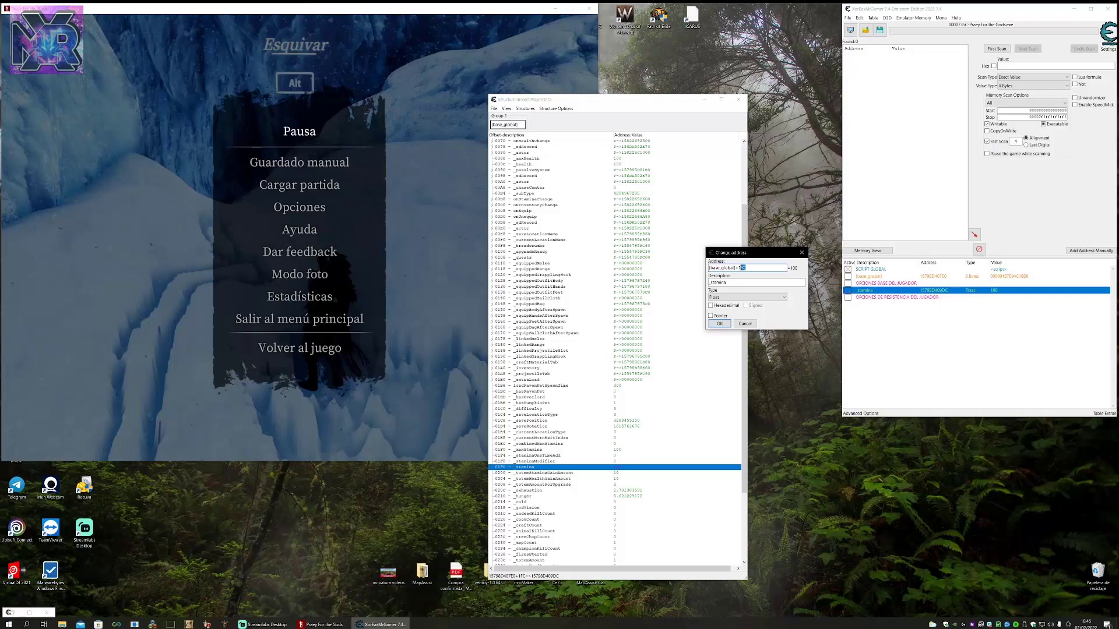
left_click(744, 324)
left_click(886, 349)
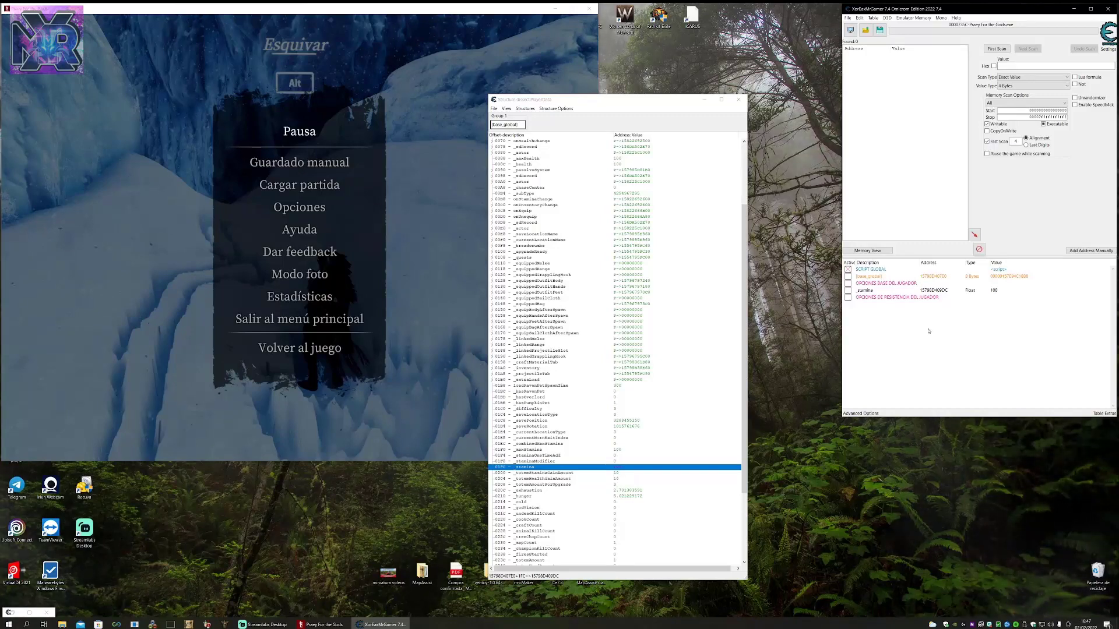
Add the _maxStamina field from the PlayerData structure to the address list, directly below _stamina.
left_click(868, 291)
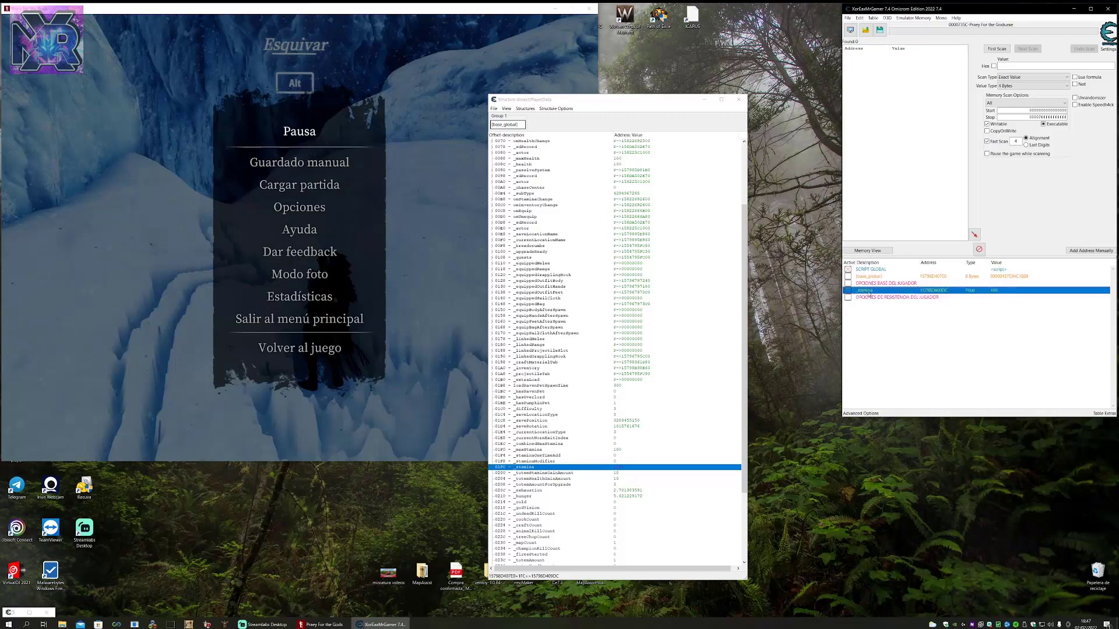
left_click(542, 473)
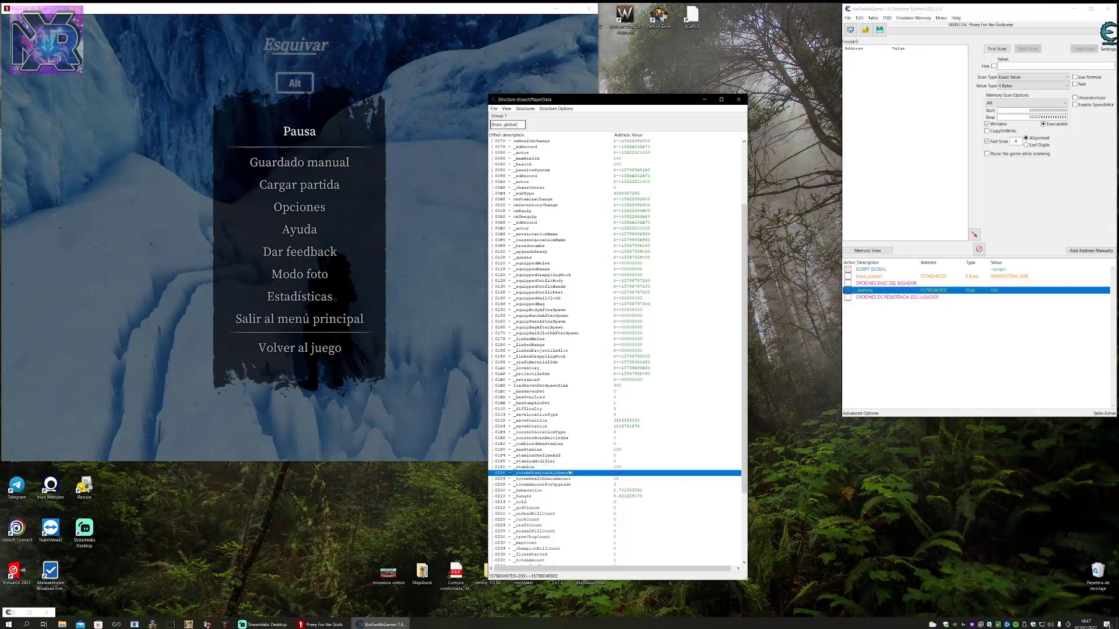
left_click(534, 451)
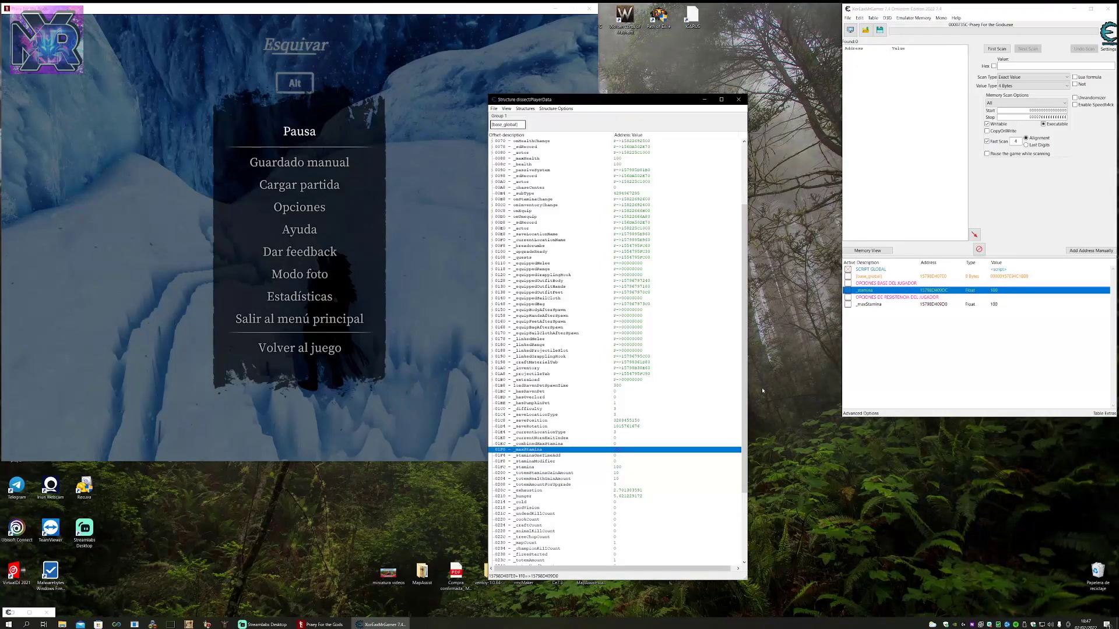
left_click_drag(862, 309, 865, 294)
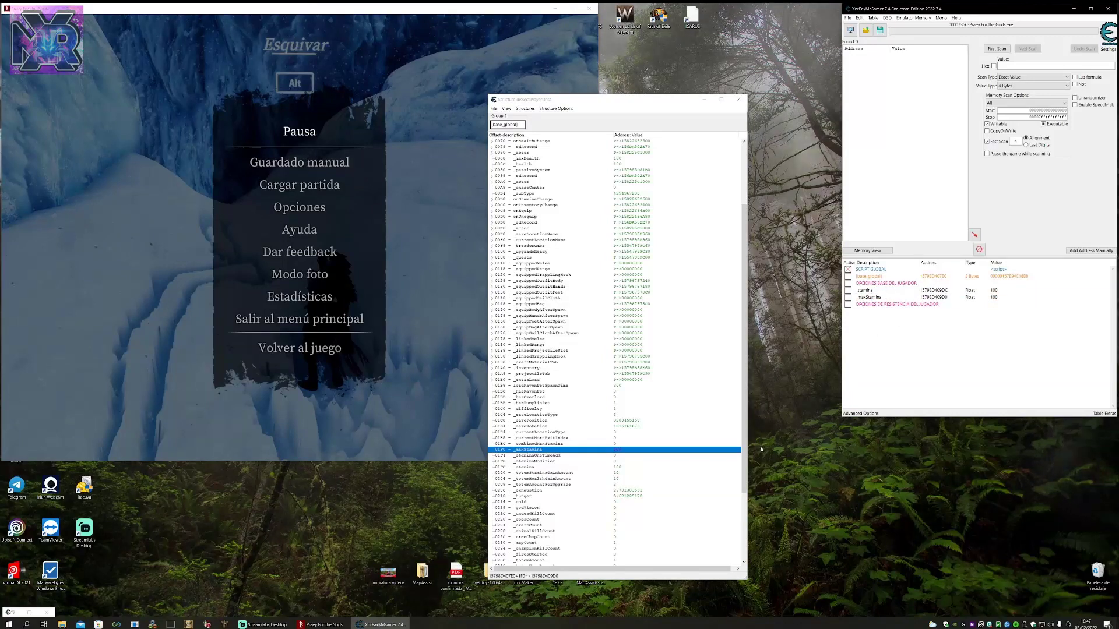
Add the _maxHealth and _health fields from the PlayerData structure to the address list, above the resistance header and grouped before the stamina entries.
scroll(584, 299, "up", 5)
left_click(523, 246)
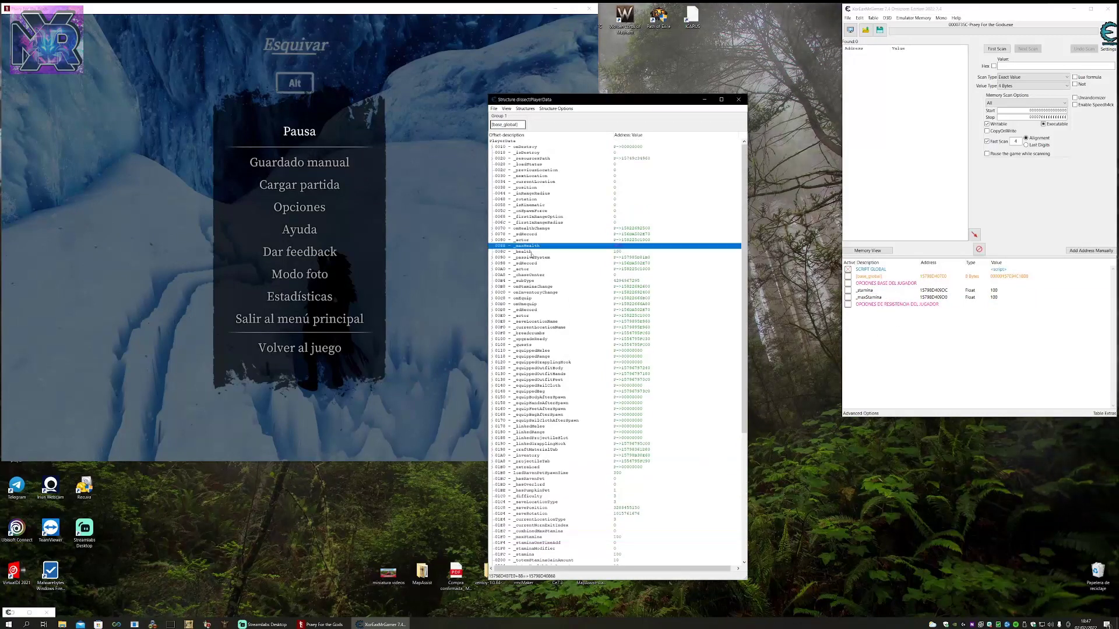
left_click(530, 252, "shift")
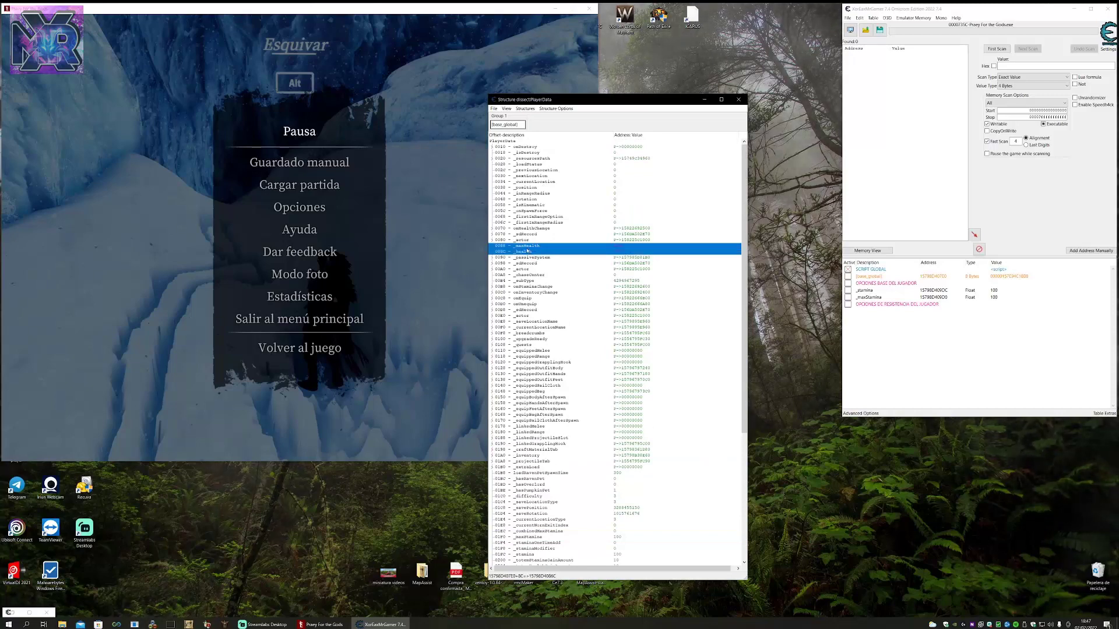
mouse_move(868, 311)
left_mouse_down()
mouse_move(870, 291)
mouse_move(869, 301)
left_mouse_up()
left_click(874, 328)
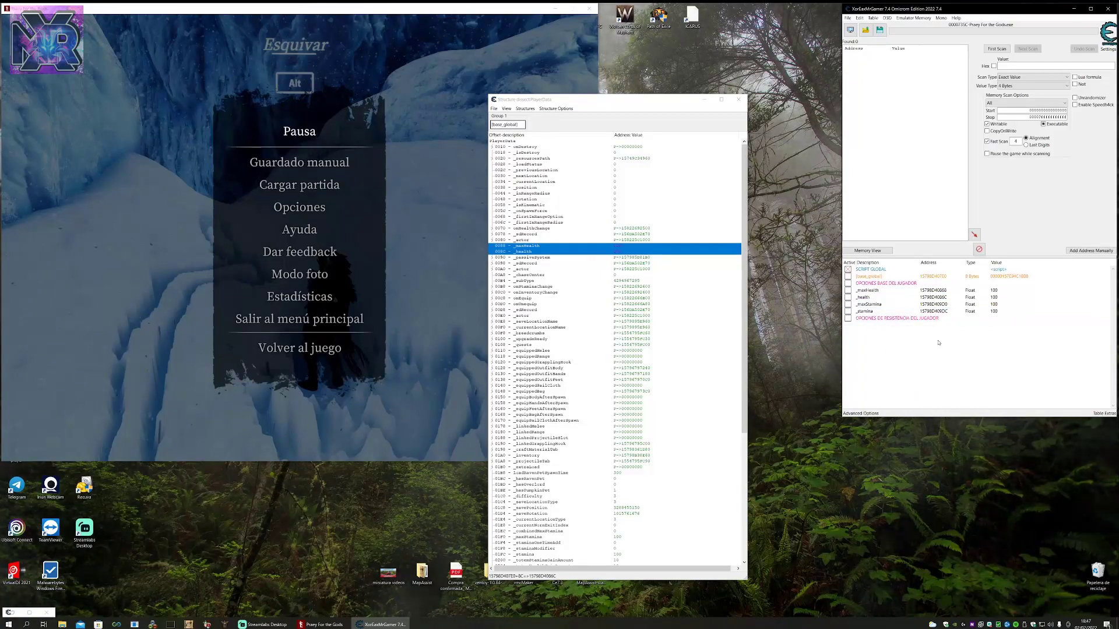
Freeze the _health and _stamina entries, then resume the game and run the character around to test them.
left_click(847, 297)
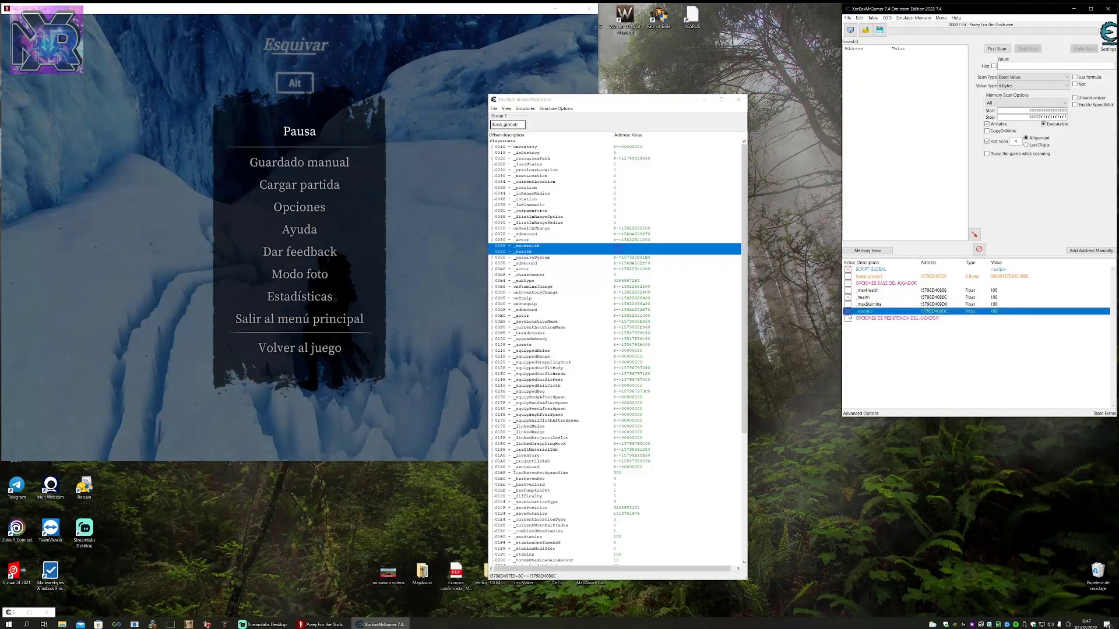
left_click(848, 311)
left_click(408, 380)
key("Escape")
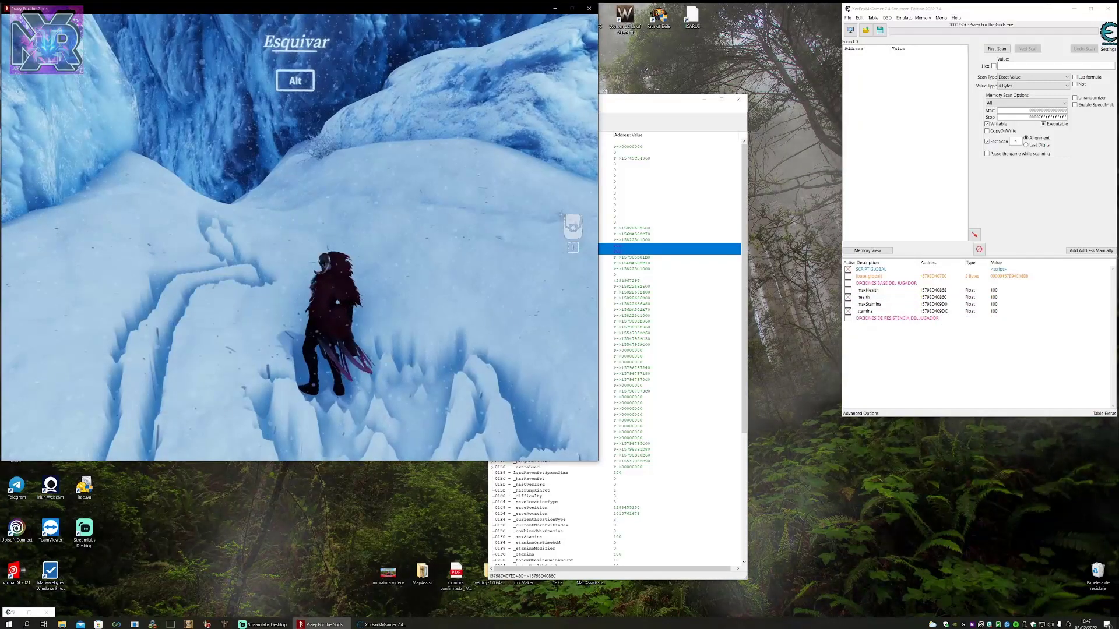
key("w")
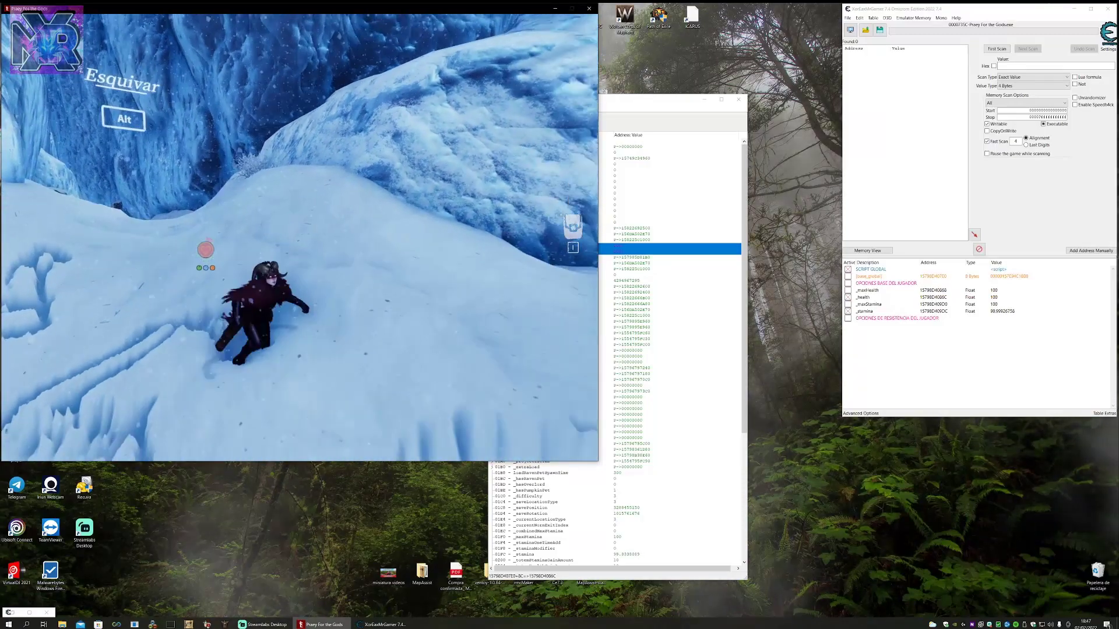
key("w")
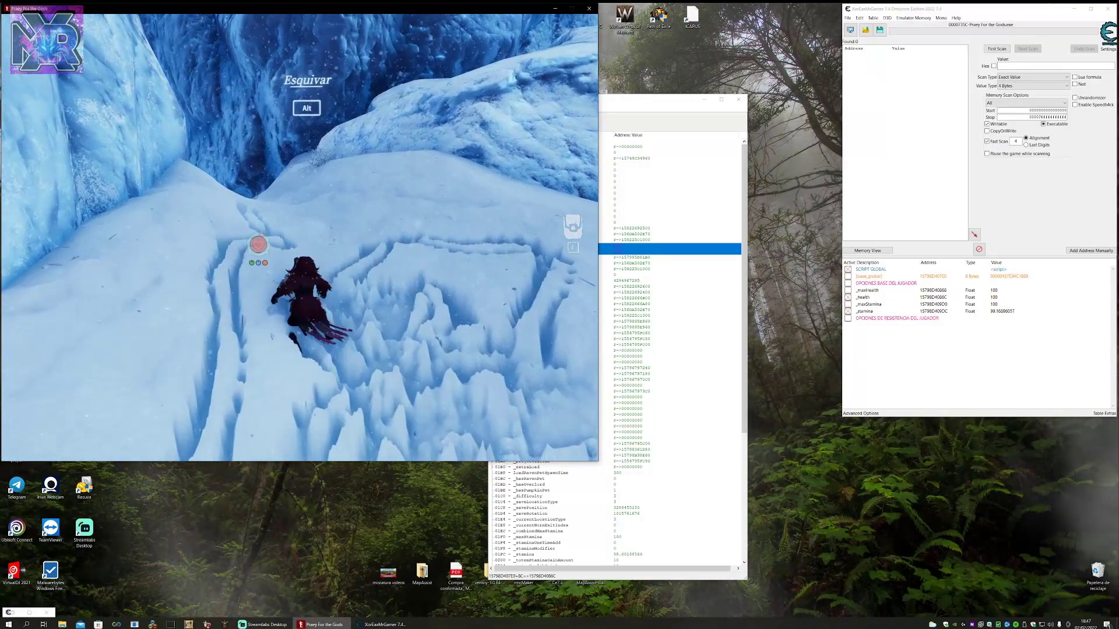
key("w")
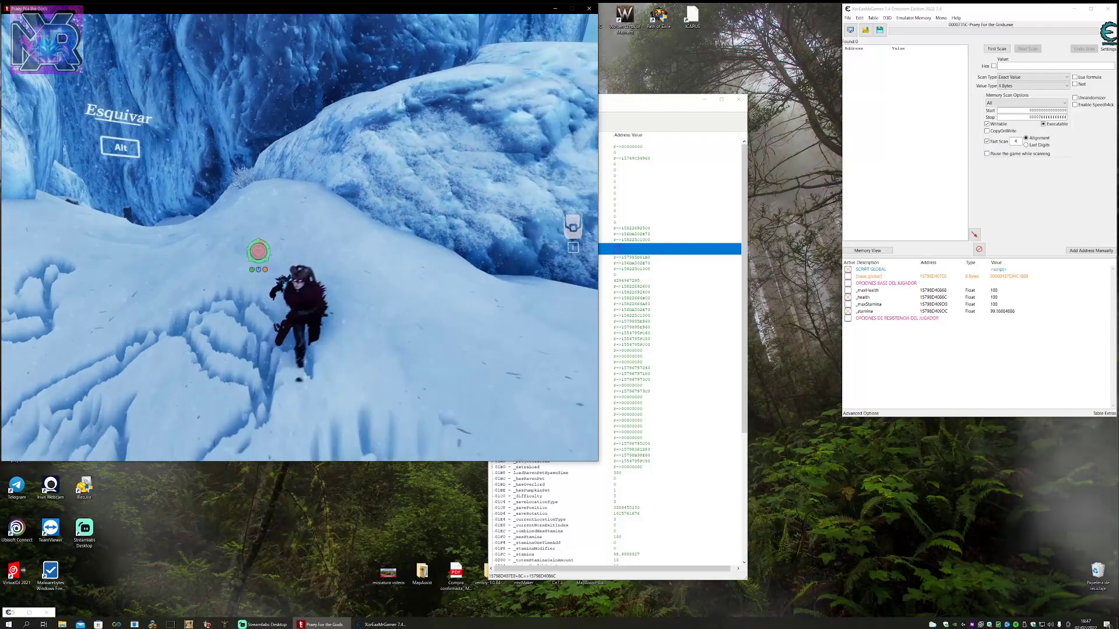
key("w")
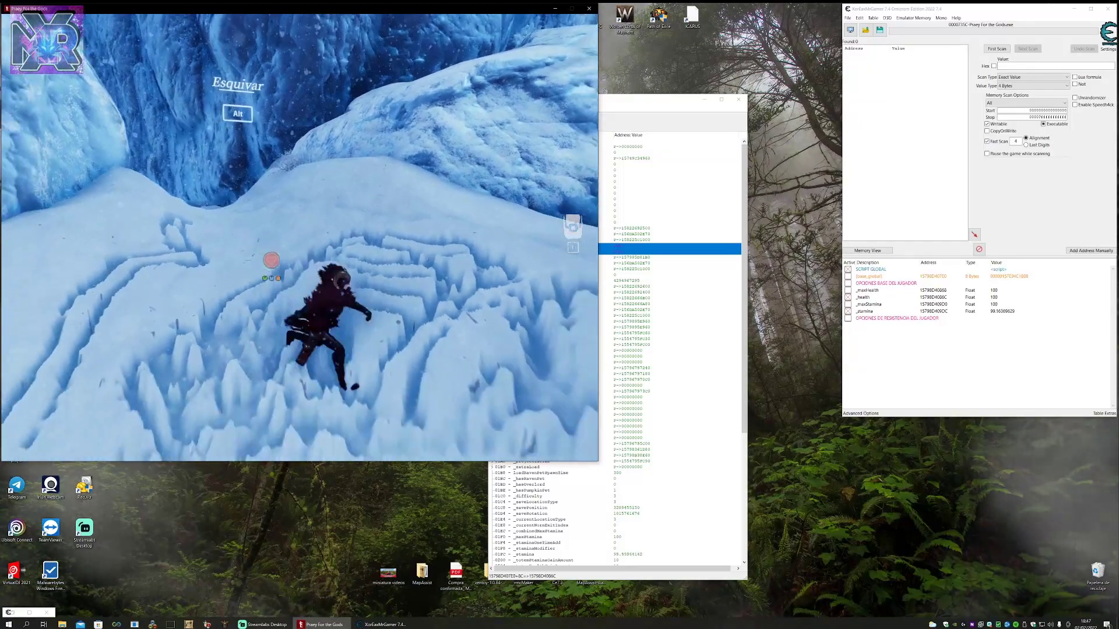
left_click(847, 311)
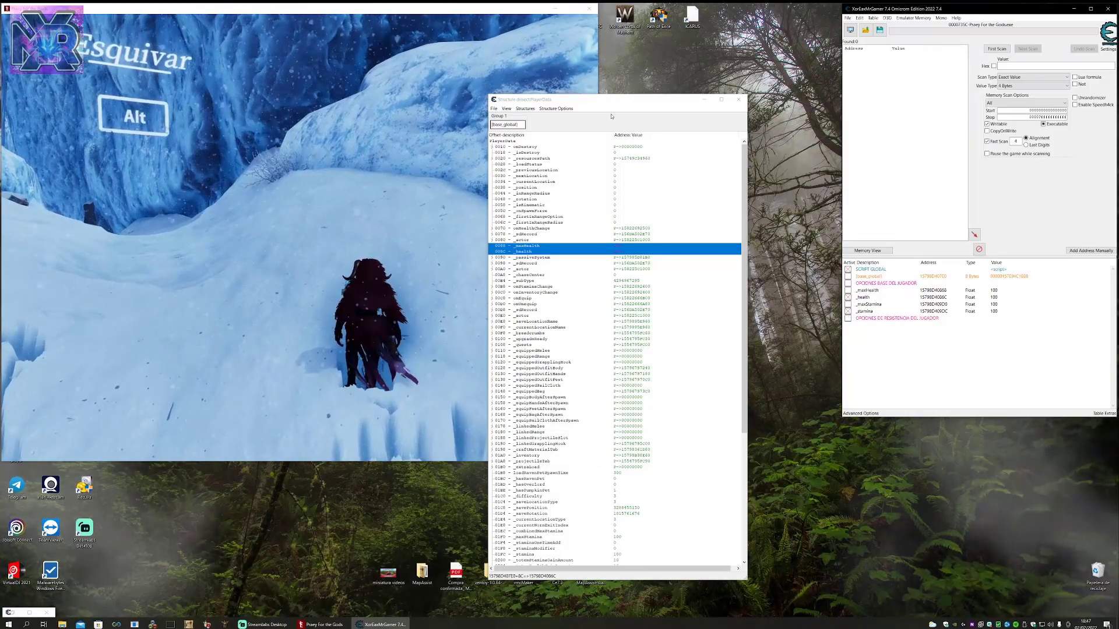
Look through the stamina-related PlayerData fields, then check the character's hunger, sleep and cold indicators in the game's inventory.
left_click_drag(607, 101, 647, 67)
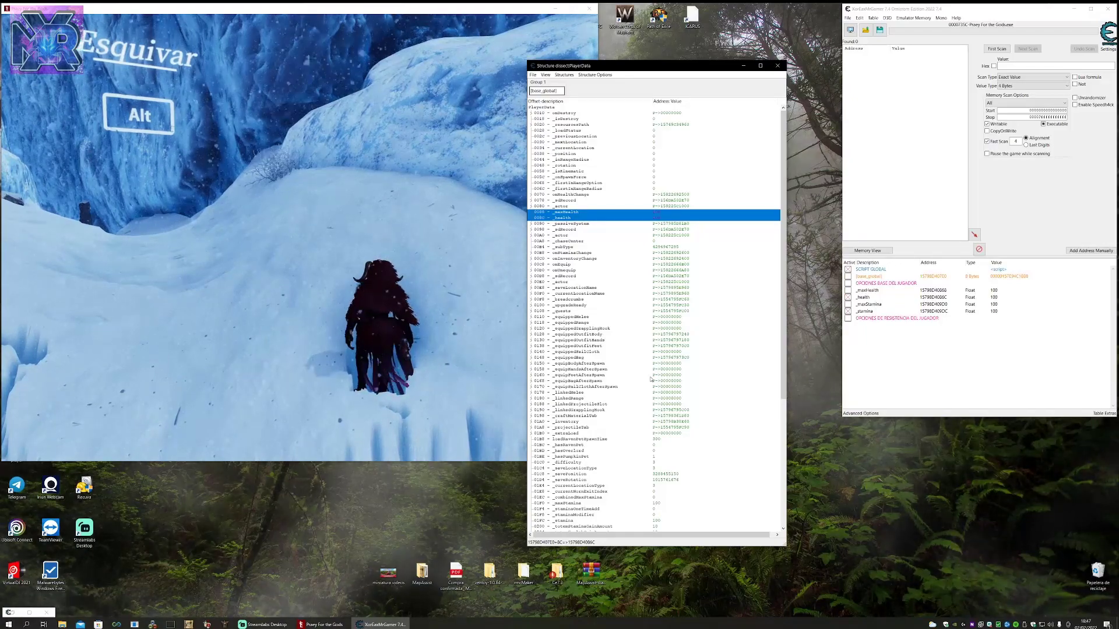
scroll(652, 378, "down", 5)
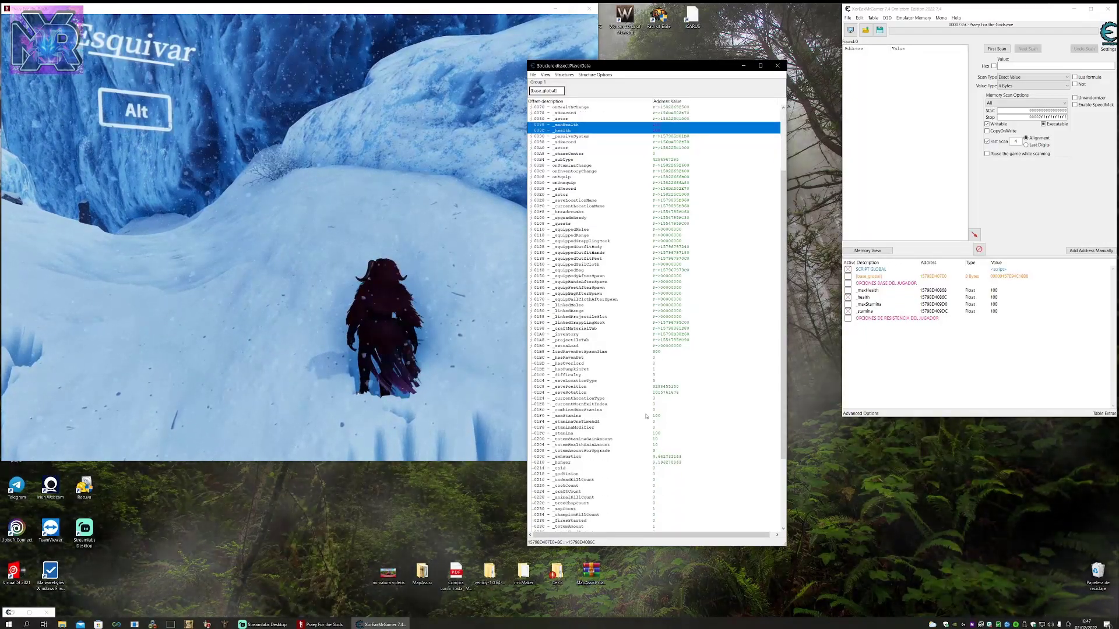
left_click(578, 428)
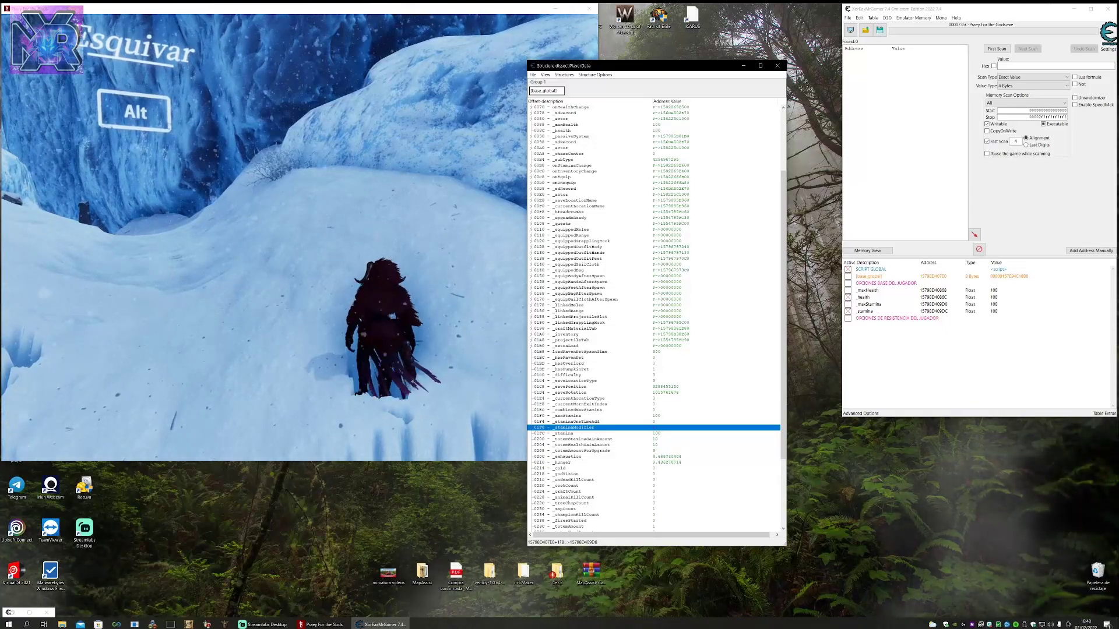
key("alt+Tab")
key("w")
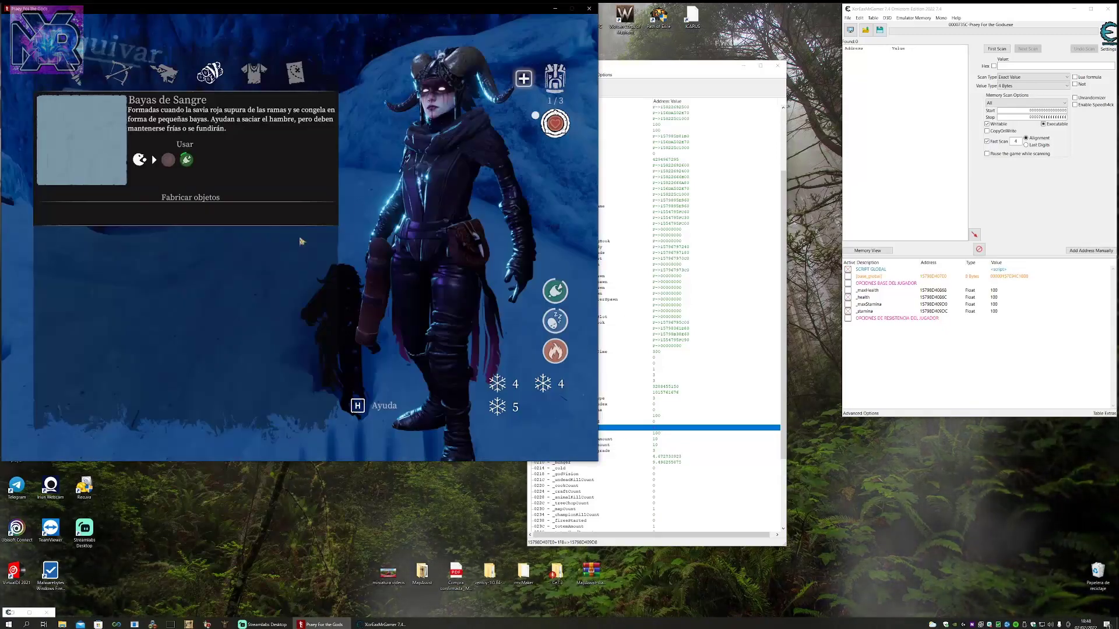
key("Tab")
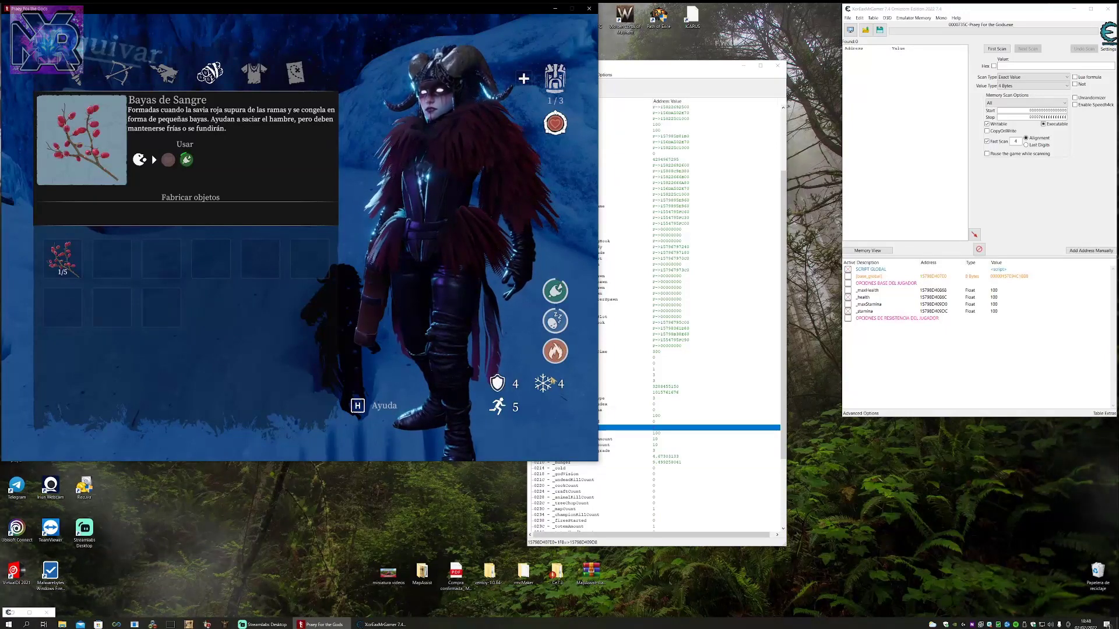
key("Tab")
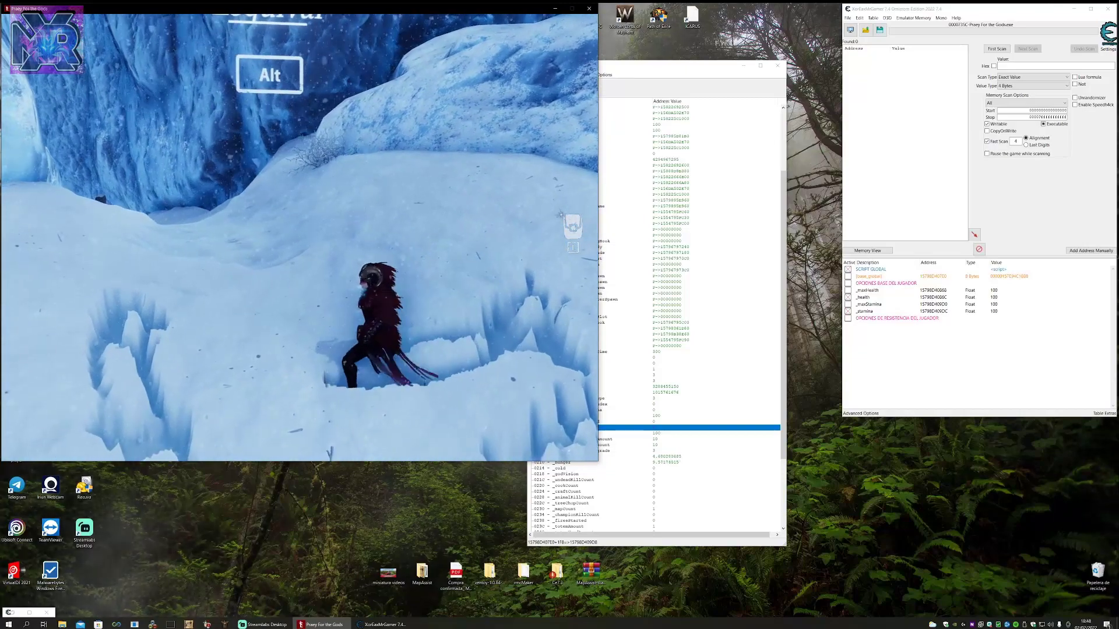
key("alt+Tab")
Add the _exhaustion, _hunger and _cold fields from the PlayerData structure to the address list, below the resistance header.
left_click_drag(641, 65, 645, 50)
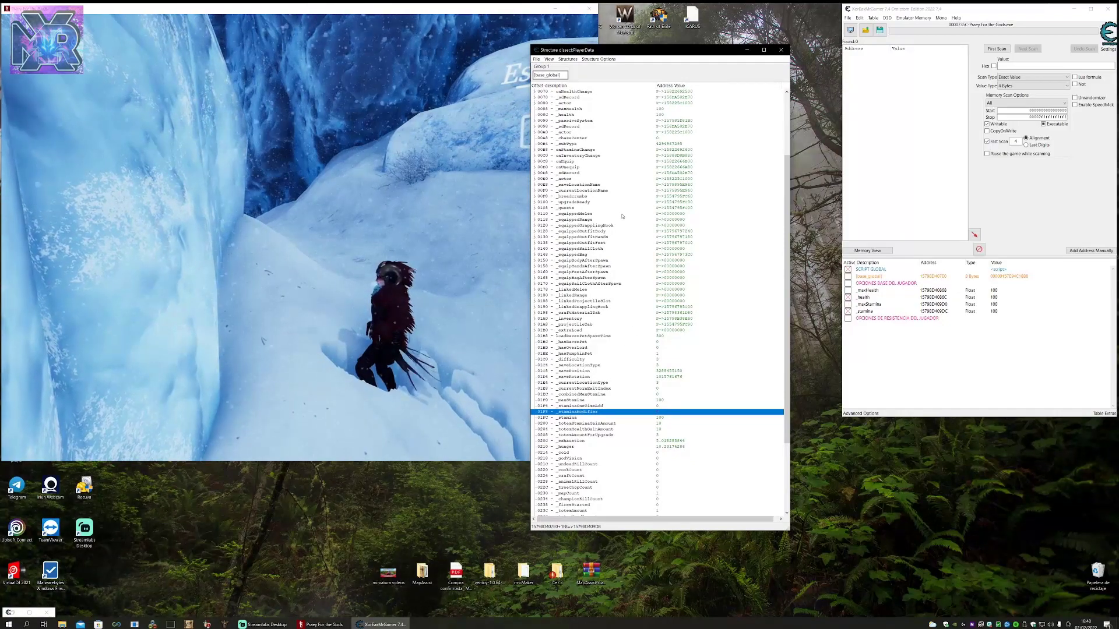
scroll(618, 326, "down", 2)
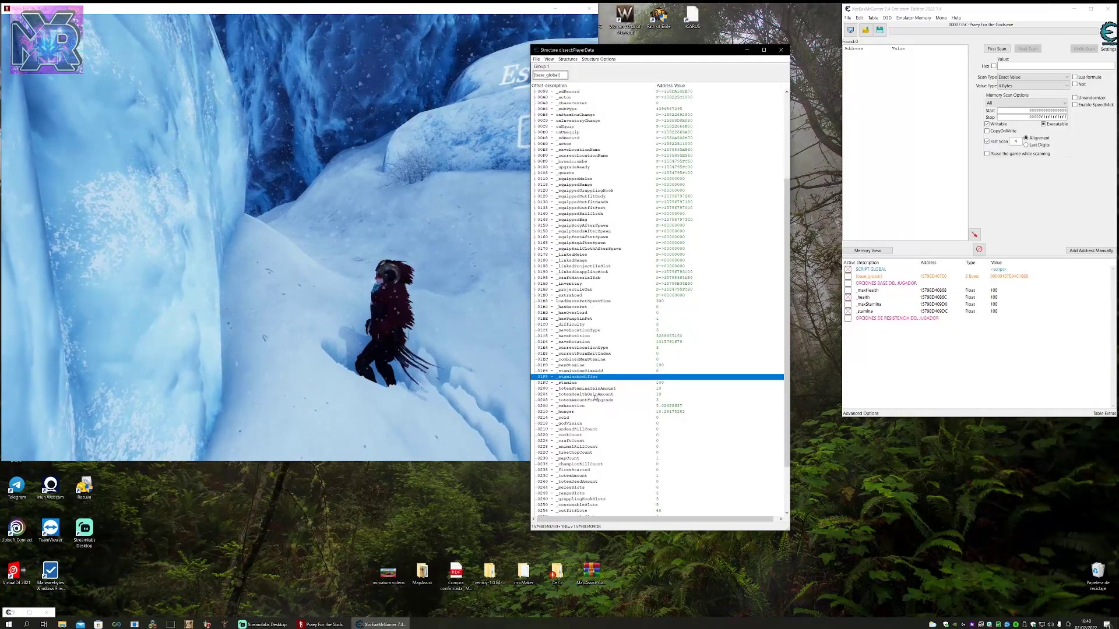
left_click(567, 412)
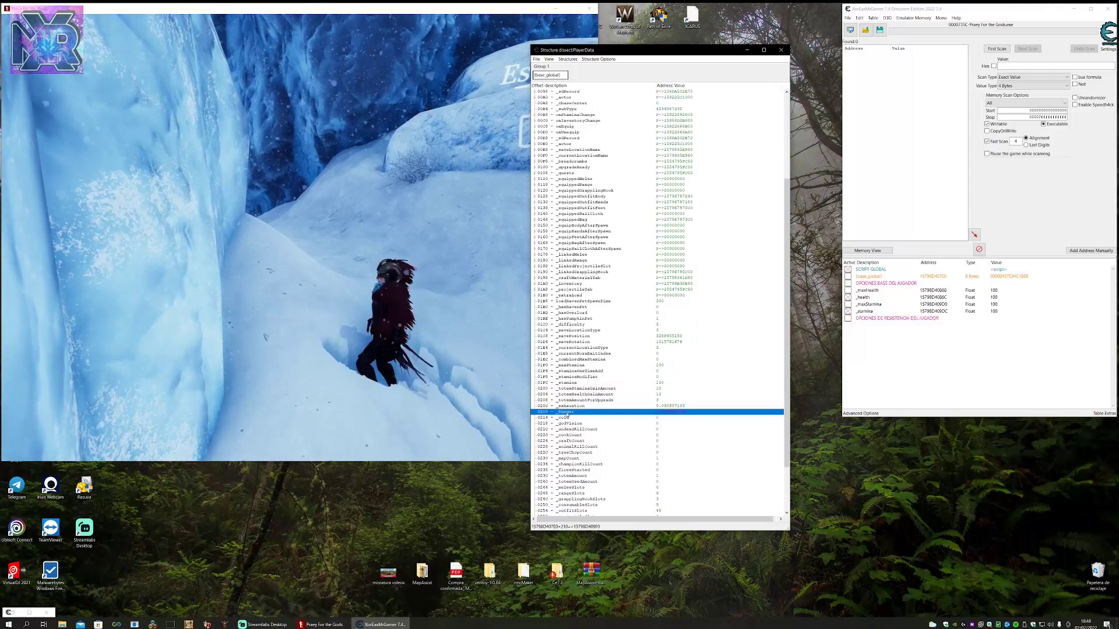
left_click(574, 407)
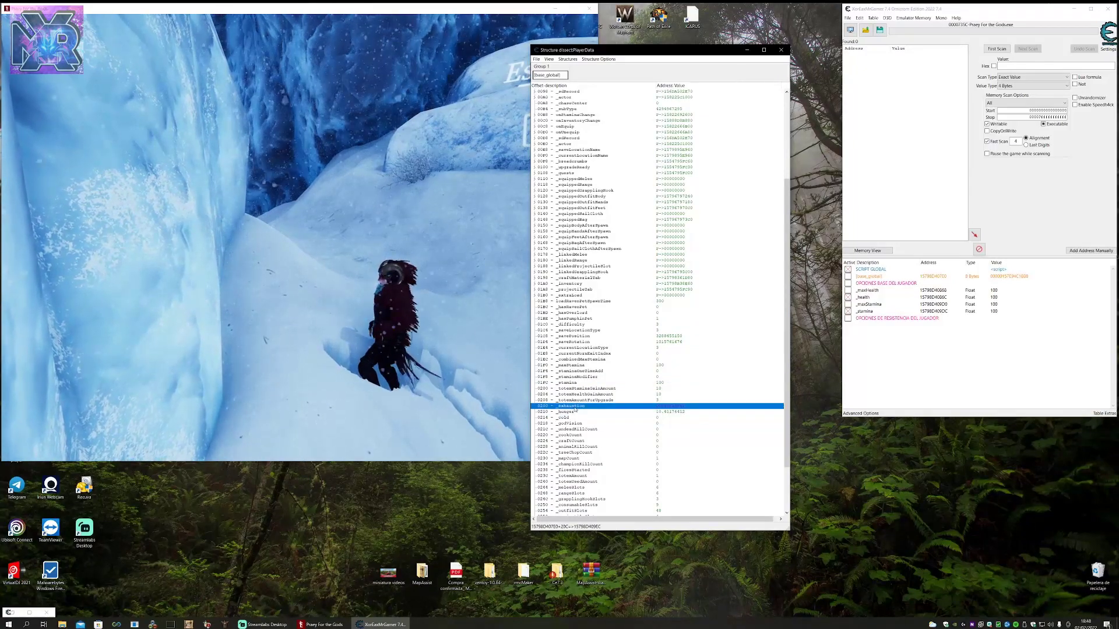
left_click(568, 413)
left_click(567, 418)
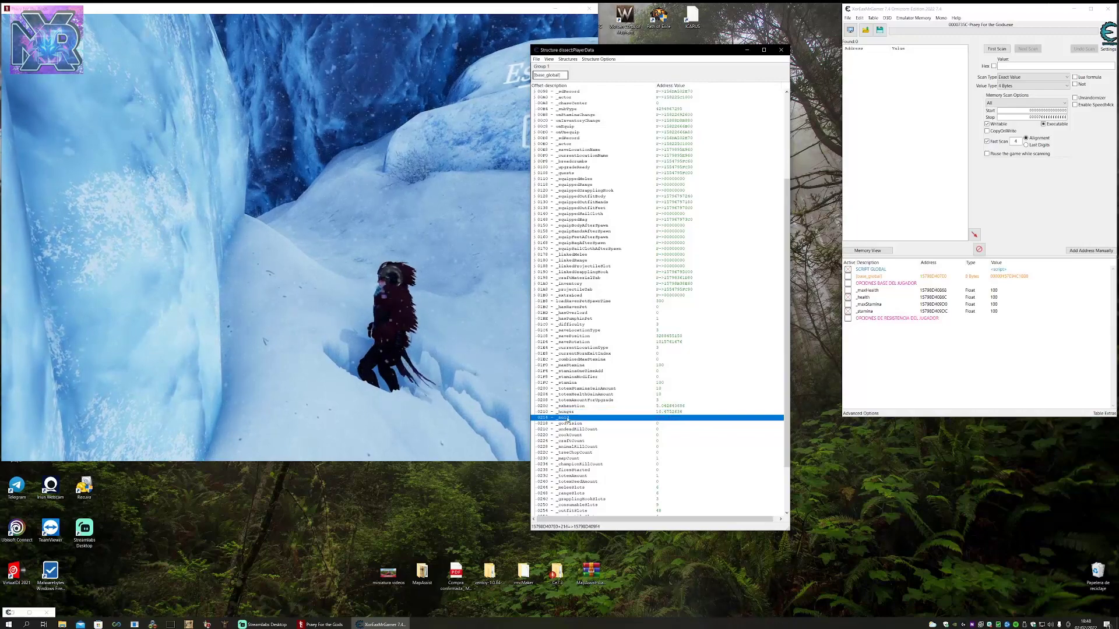
left_click(567, 408)
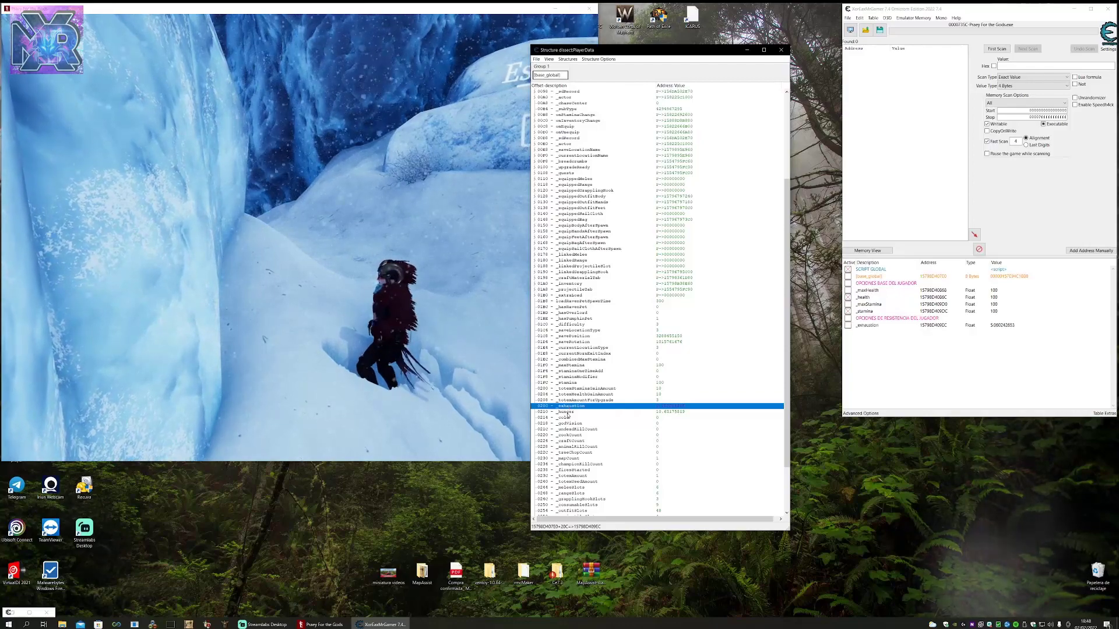
left_click(568, 413)
left_click(568, 417)
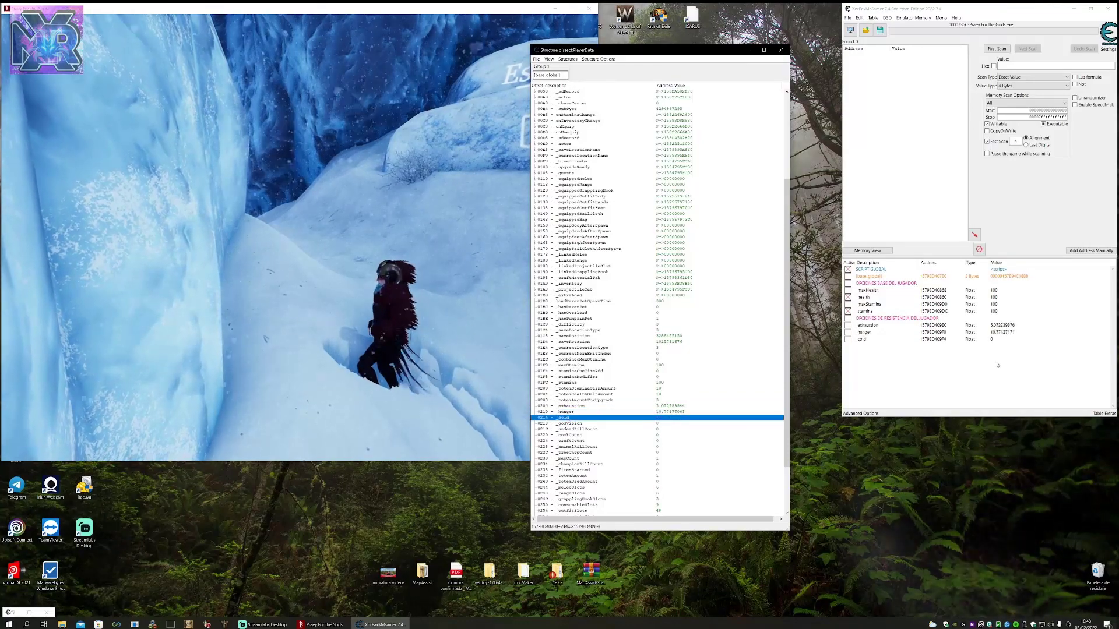
Freeze the _exhaustion, _hunger and _cold entries and set all three values to 0.
left_click(848, 326)
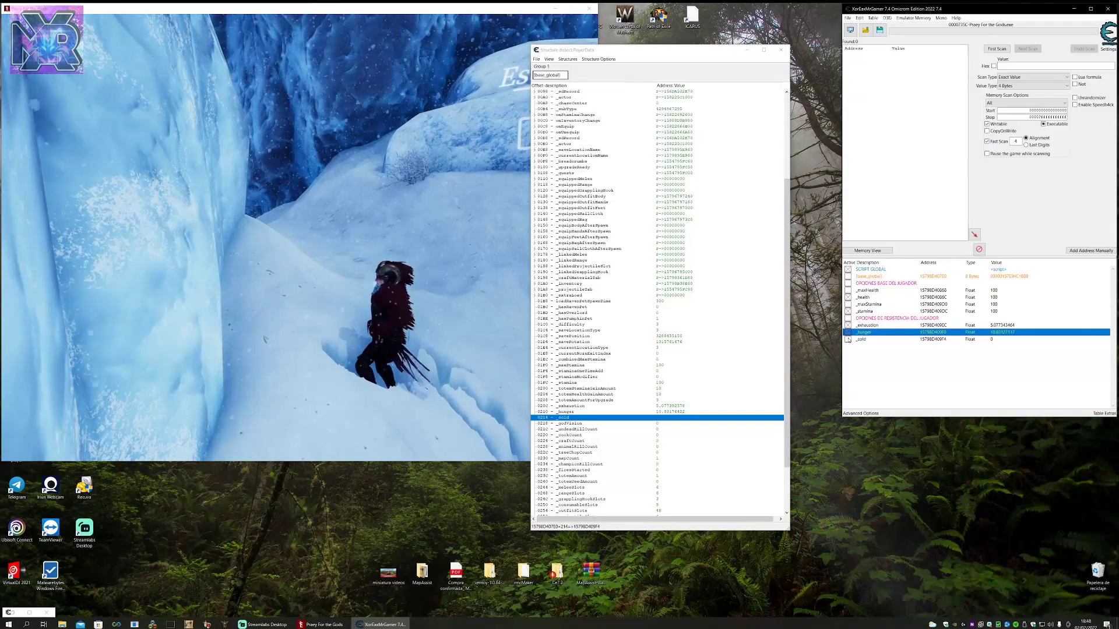
left_click(851, 339)
left_click(1010, 327, "shift")
key("Return")
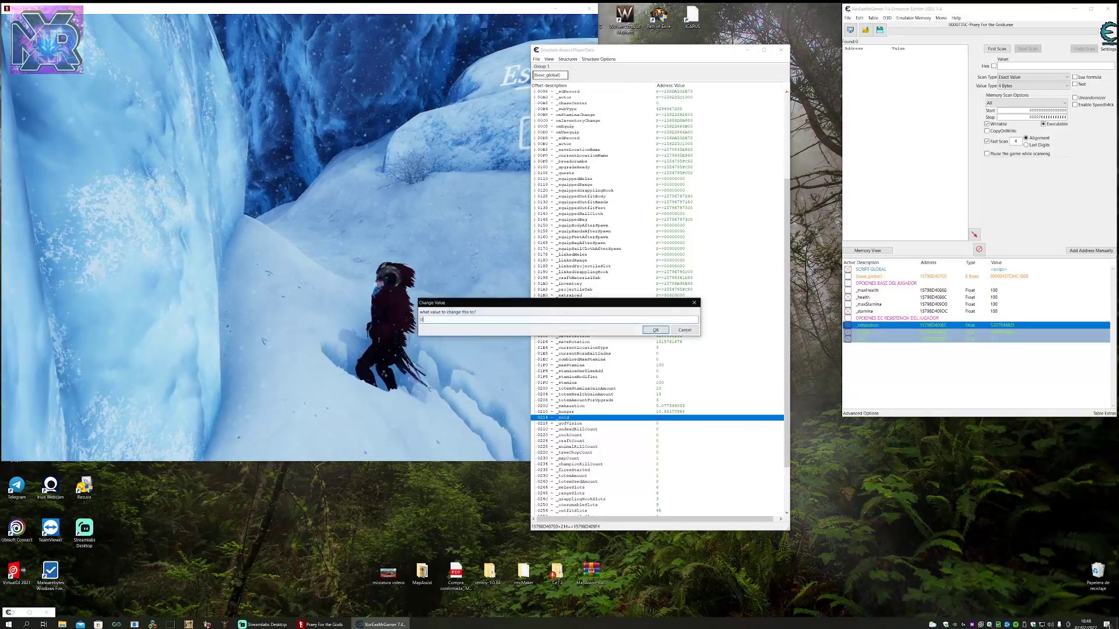
type("0")
key("Return")
left_click(997, 343)
Return to the game and check the hunger, sleep and cold indicators in the inventory.
left_click(300, 240)
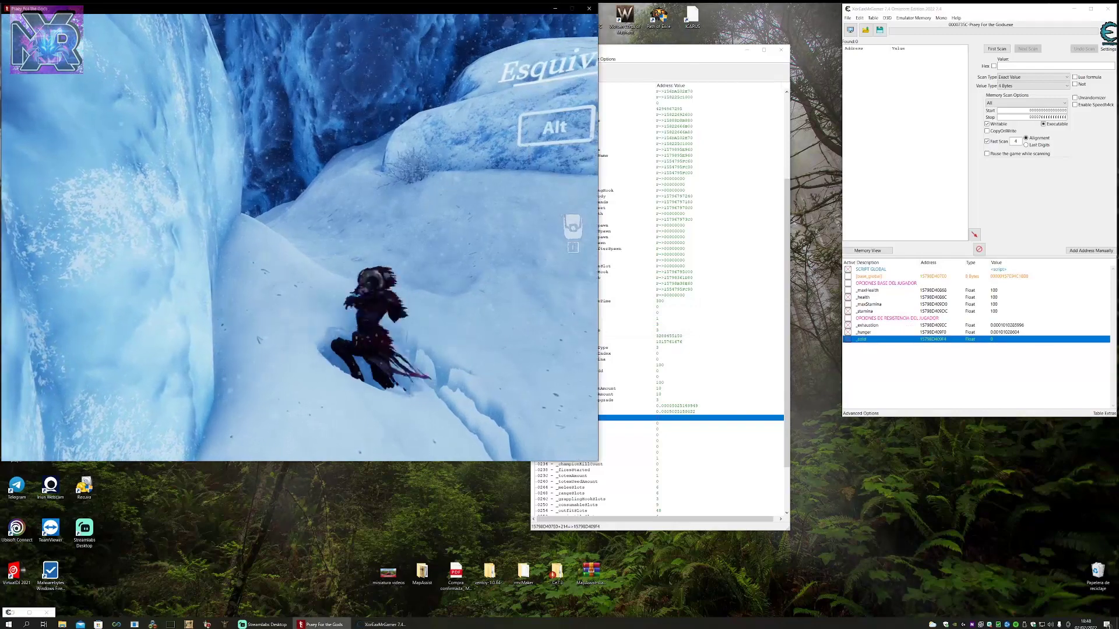
key("Tab")
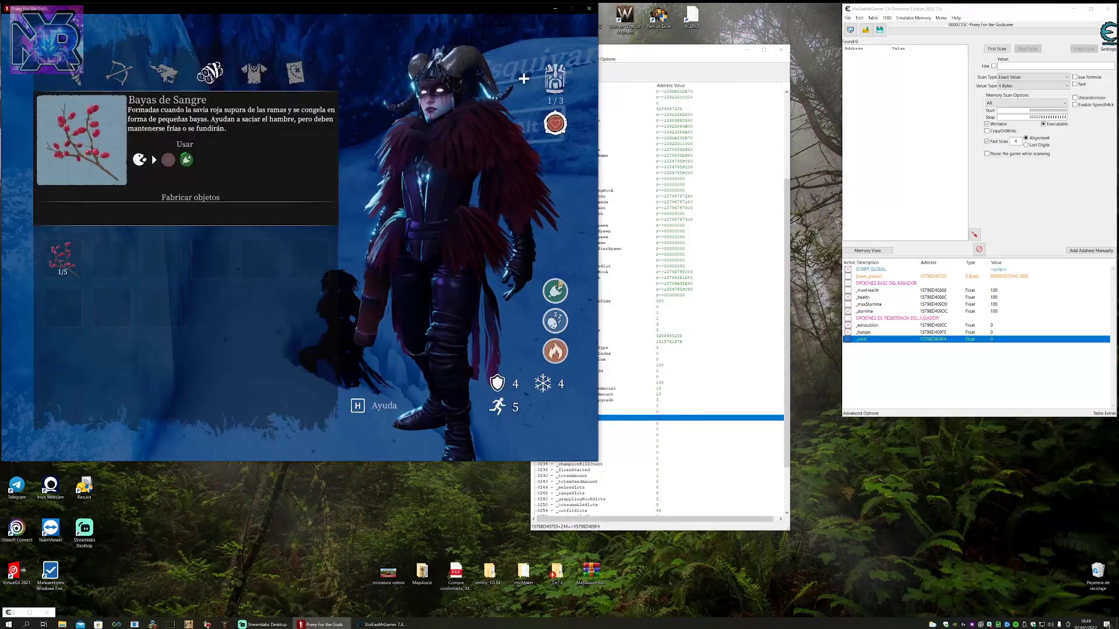
key("Tab")
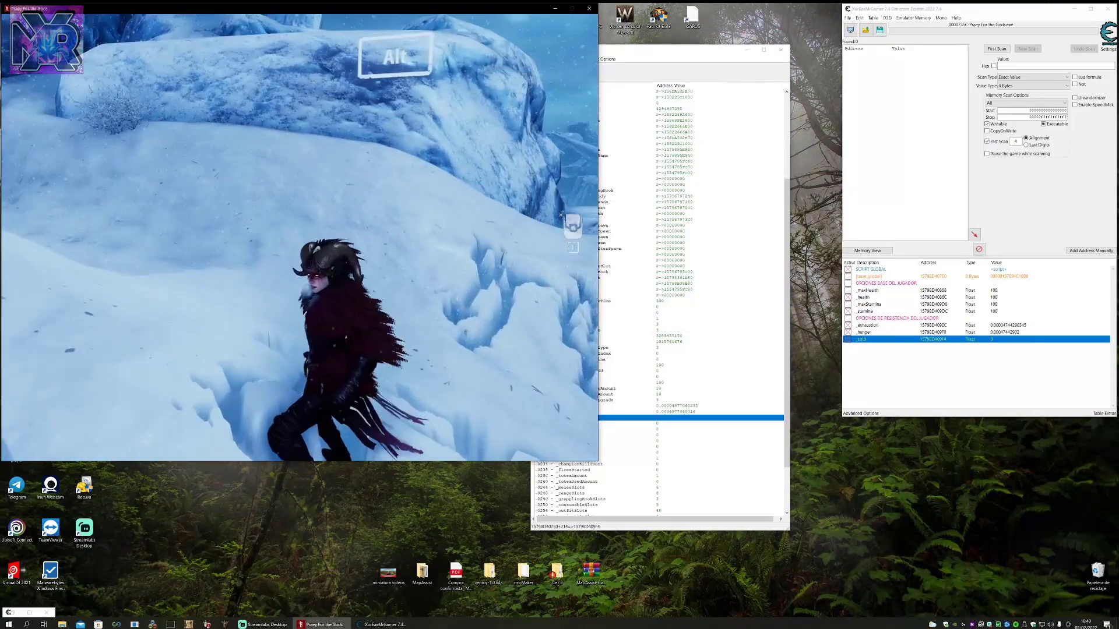
key("alt+Tab")
Examine how the addresses of the _exhaustion, _hunger and _cold entries are built from the base_global symbol.
left_click(948, 360)
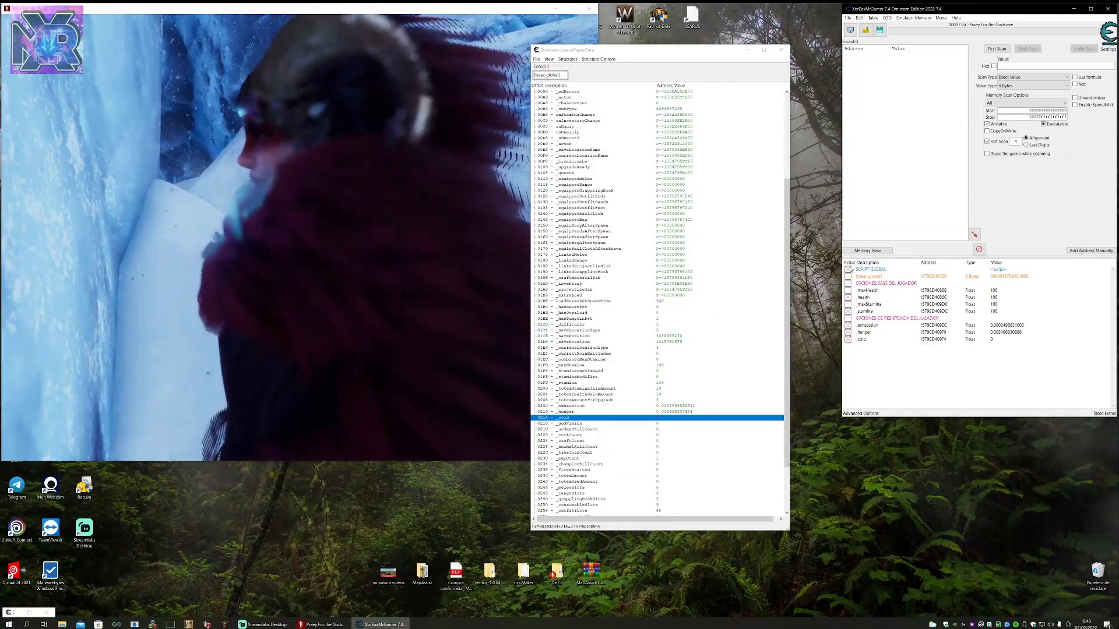
double_click(901, 326)
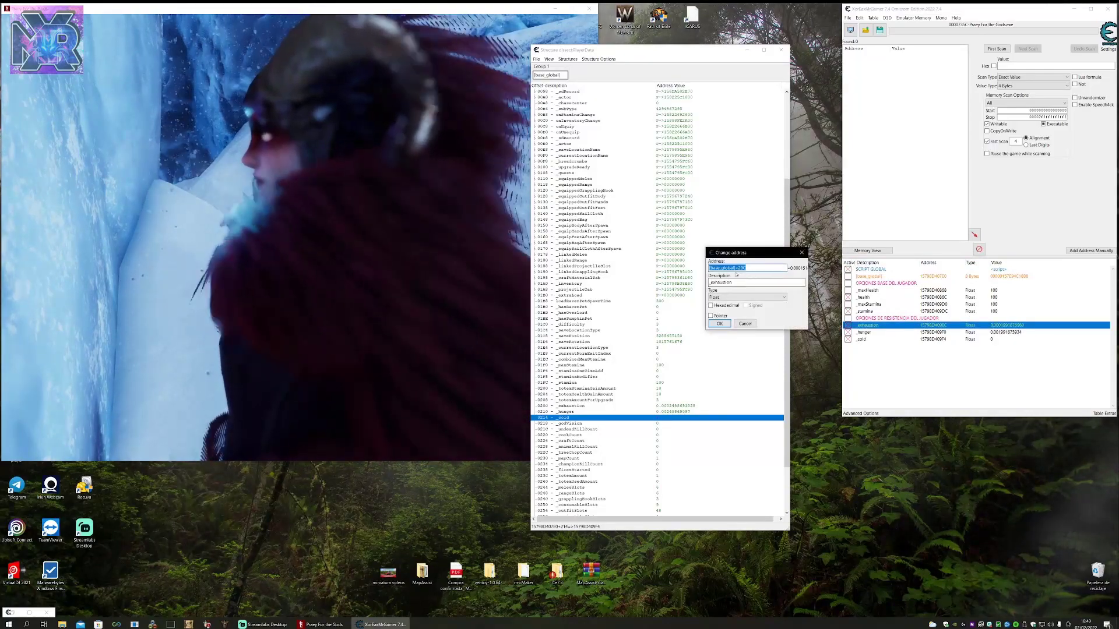
left_click(745, 324)
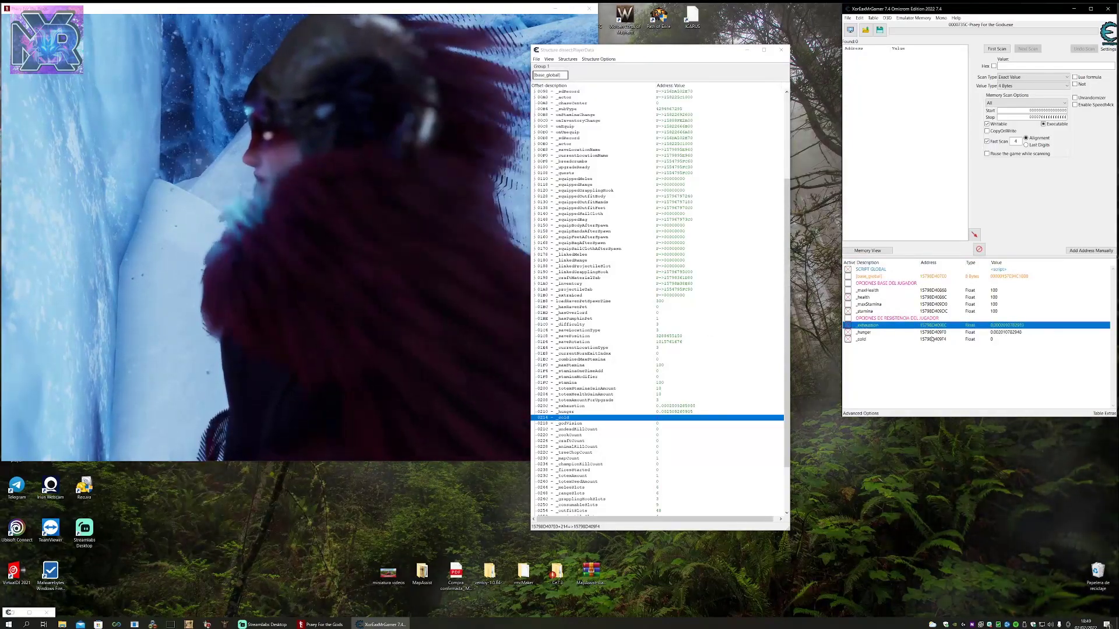
double_click(932, 332)
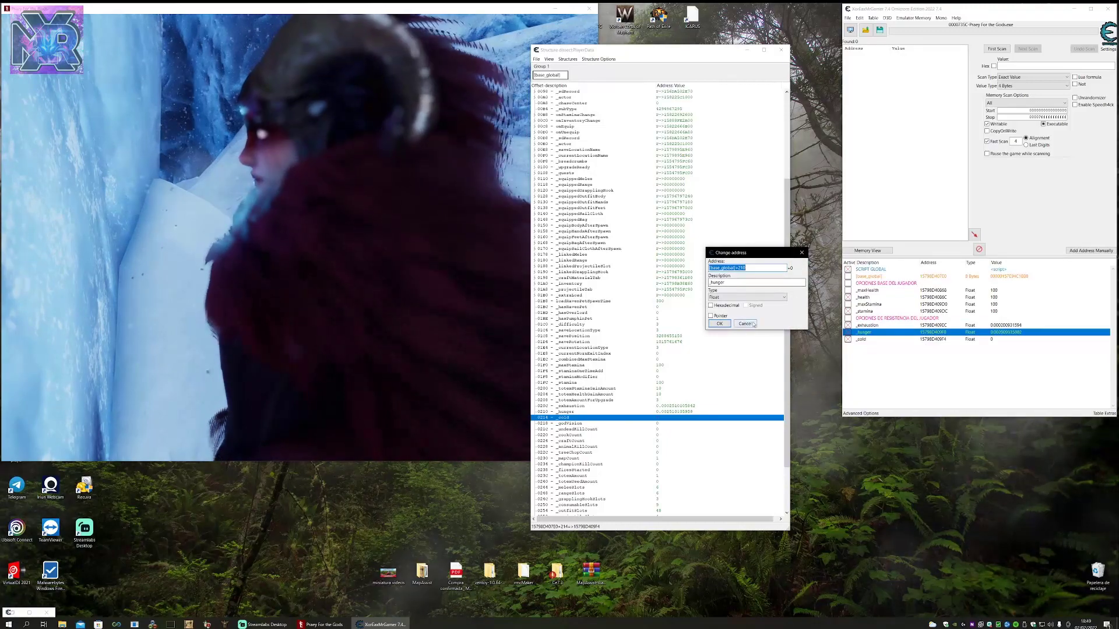
key("Return")
double_click(933, 339)
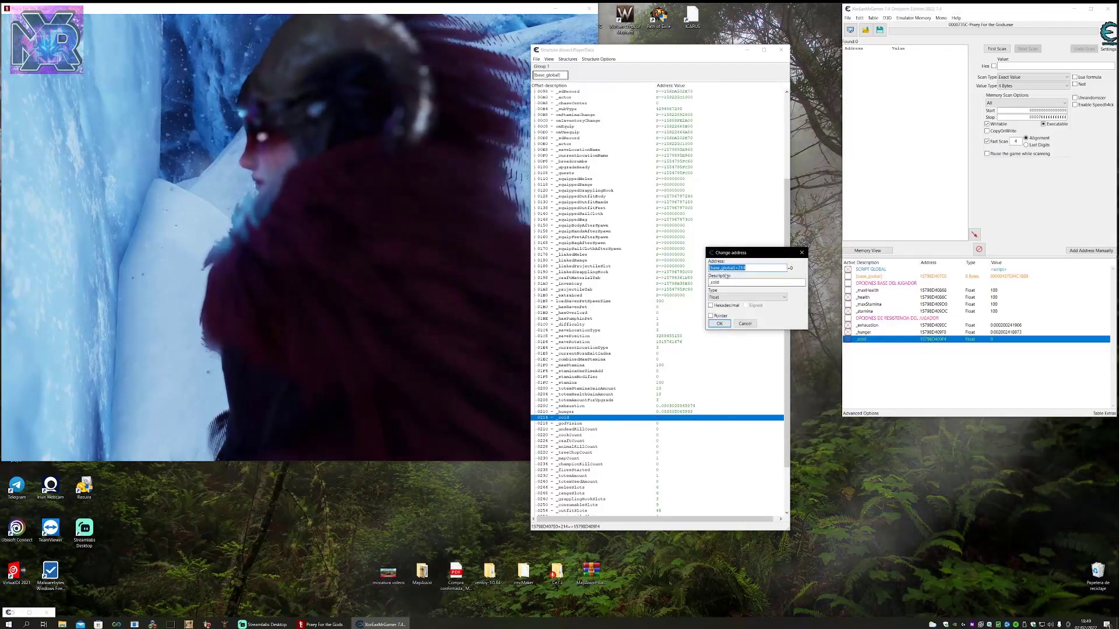
key("Return")
key("space")
left_click(973, 375)
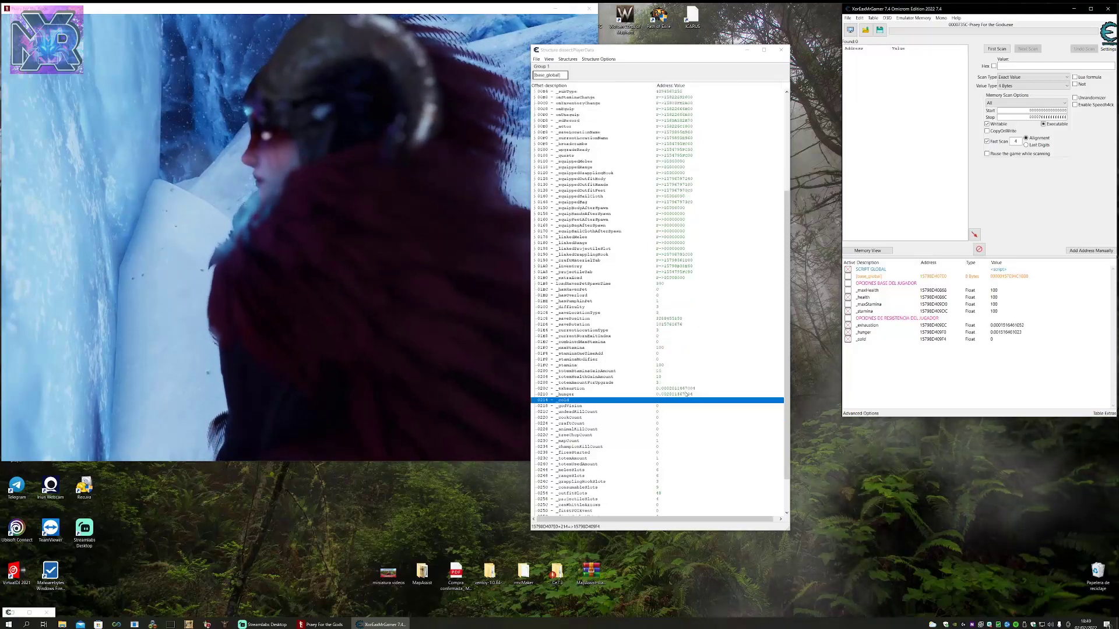
Add the _godVision field from the PlayerData structure to the address list, directly below _cold.
scroll(583, 358, "down", 4)
left_click(575, 362)
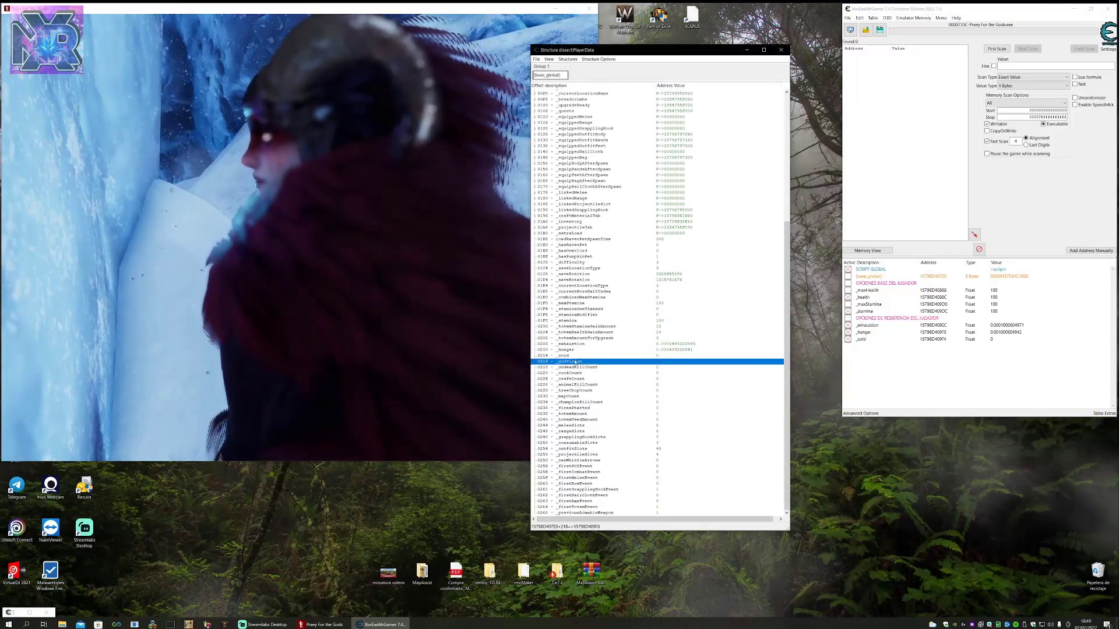
double_click(575, 361)
left_click(575, 369)
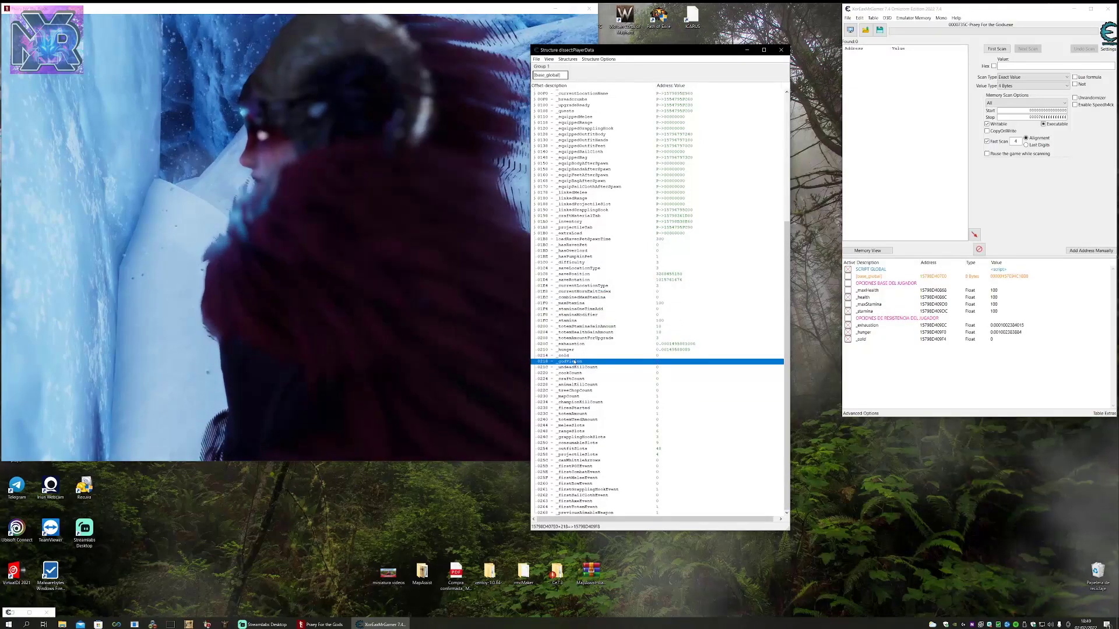
left_click_drag(576, 368, 882, 368)
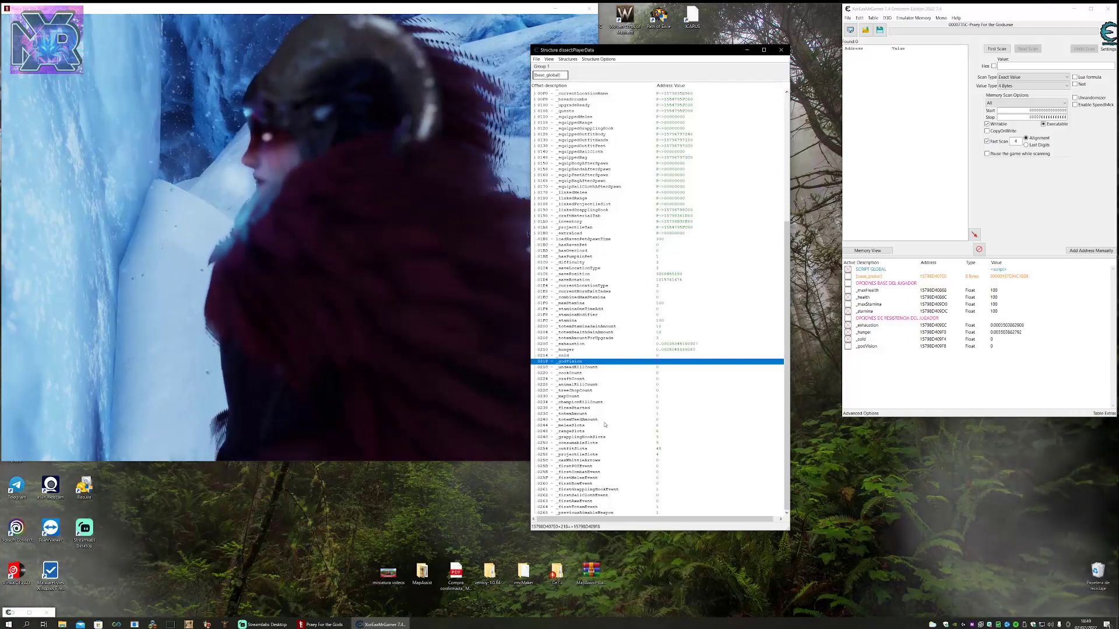
left_click(659, 444)
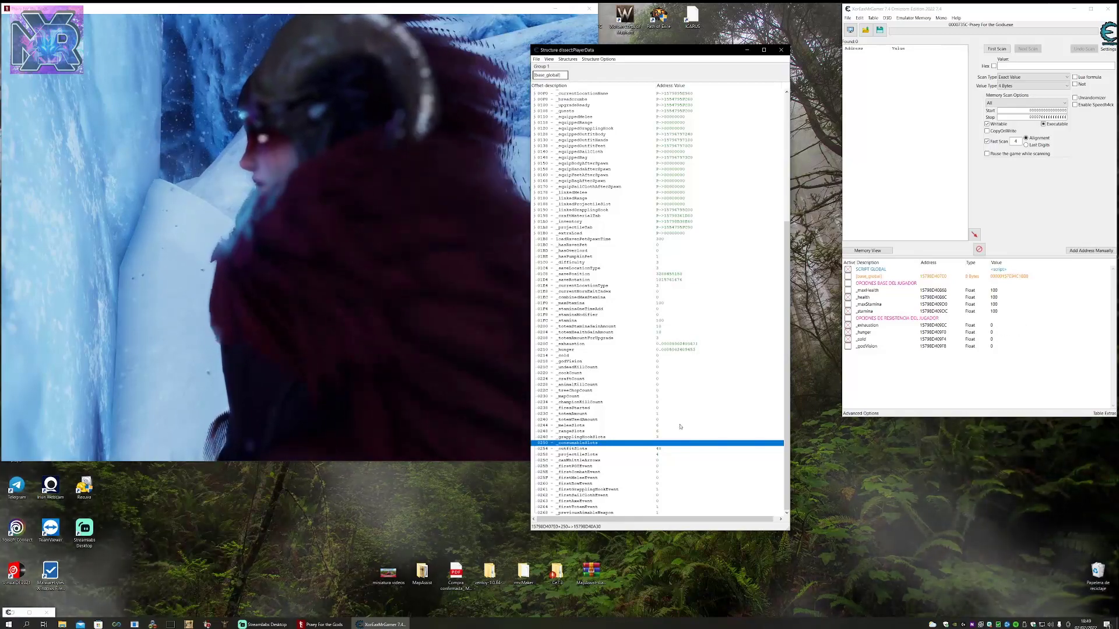
scroll(701, 354, "up", 10)
scroll(702, 354, "up", 1)
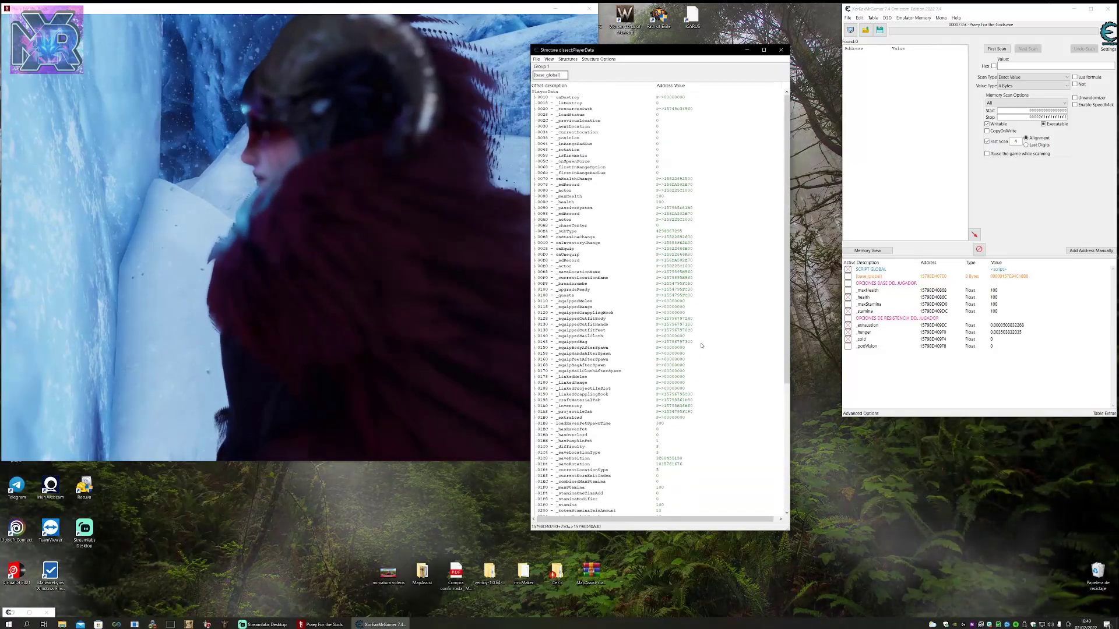
Move the resistance header to the end of the address list, below _godVision.
left_click(909, 319)
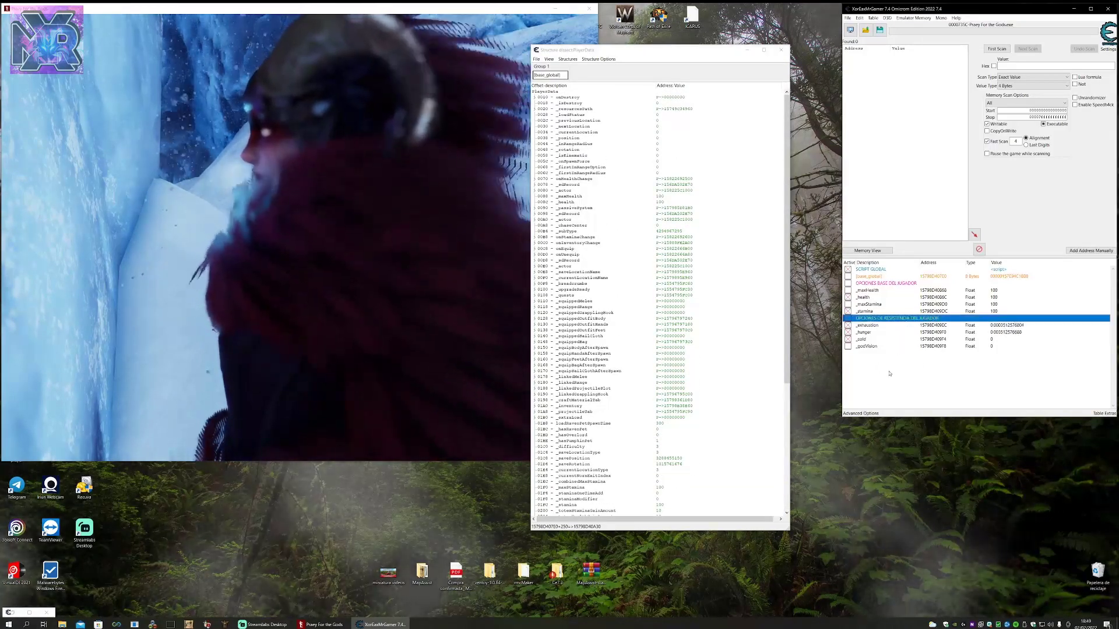
left_click(872, 318)
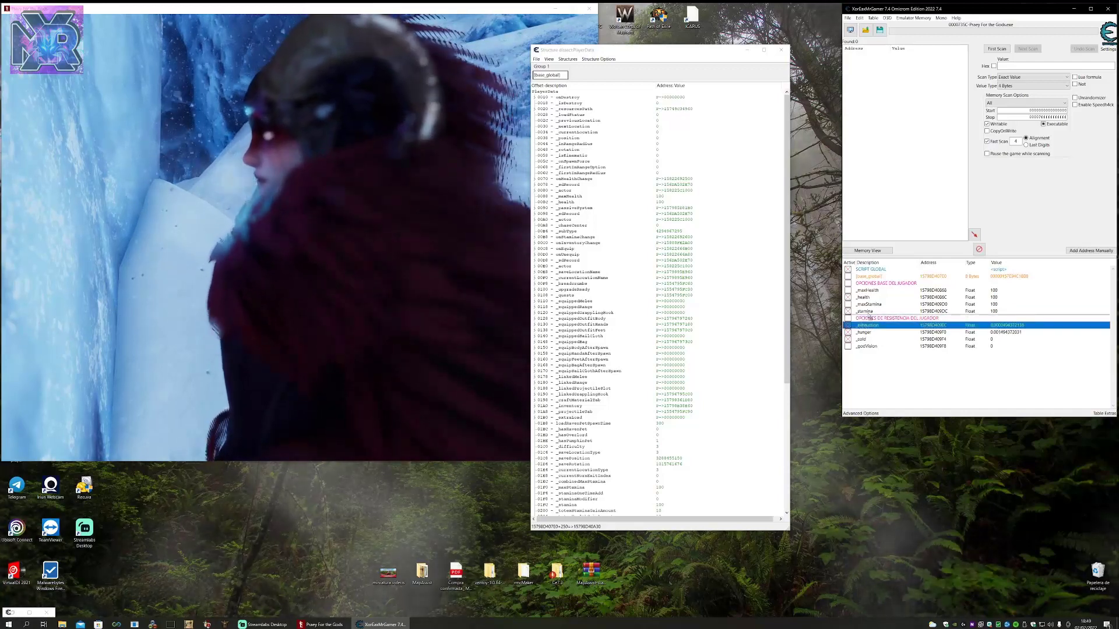
left_click_drag(872, 318, 863, 339)
left_click(861, 340)
left_click(867, 346)
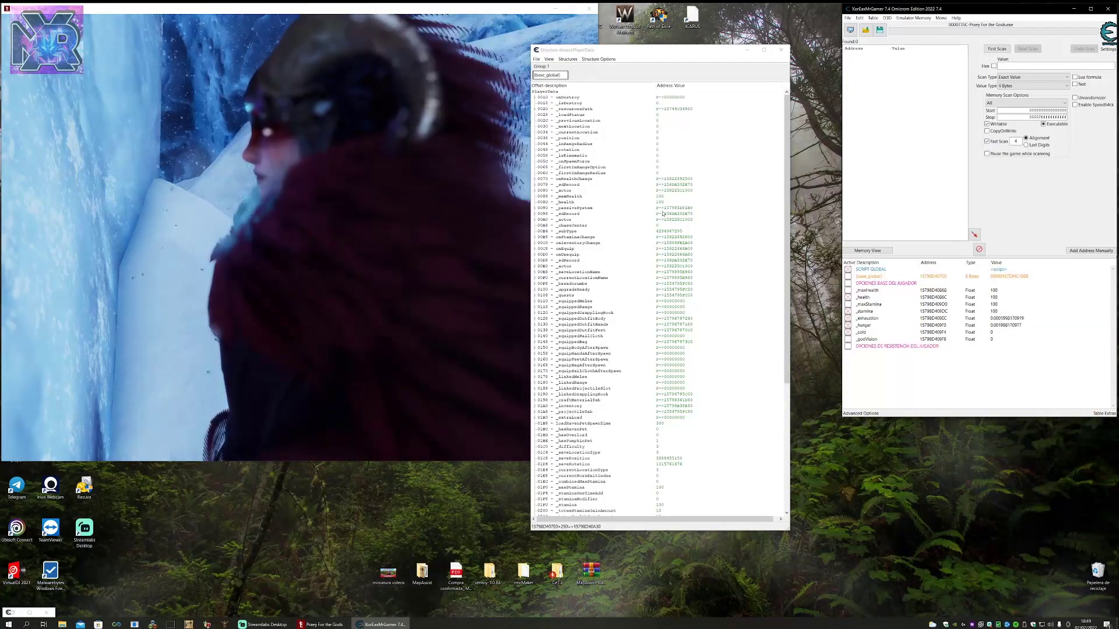
Expand the first _actor pointer in the PlayerData structure and add its invincible field to the address list.
left_click(535, 191)
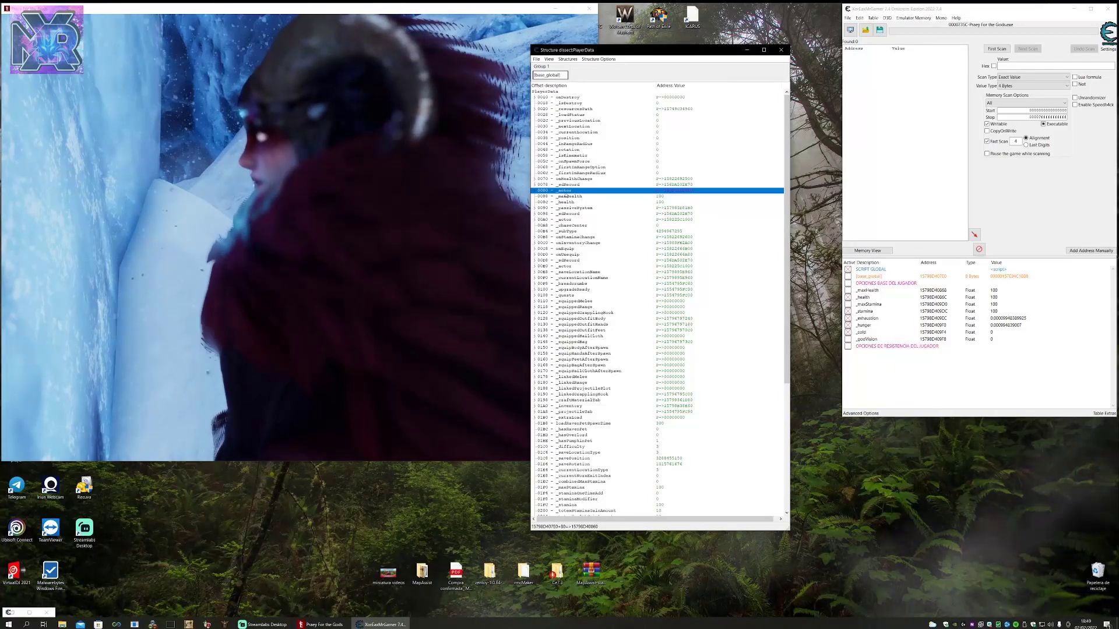
left_click(535, 190)
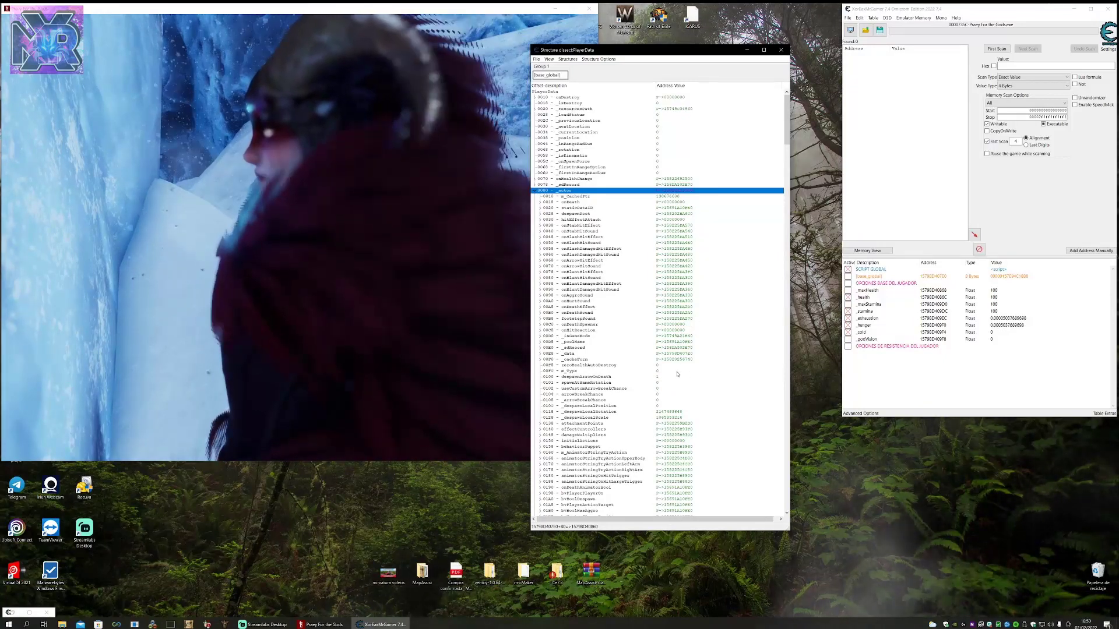
scroll(687, 350, "down", 5)
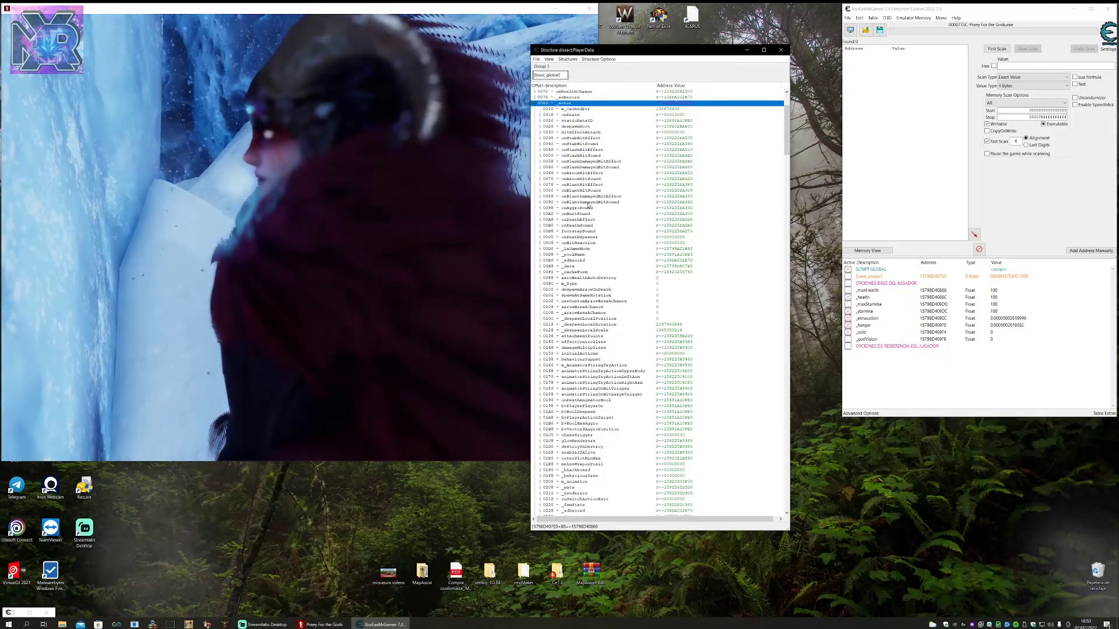
scroll(592, 205, "down", 1)
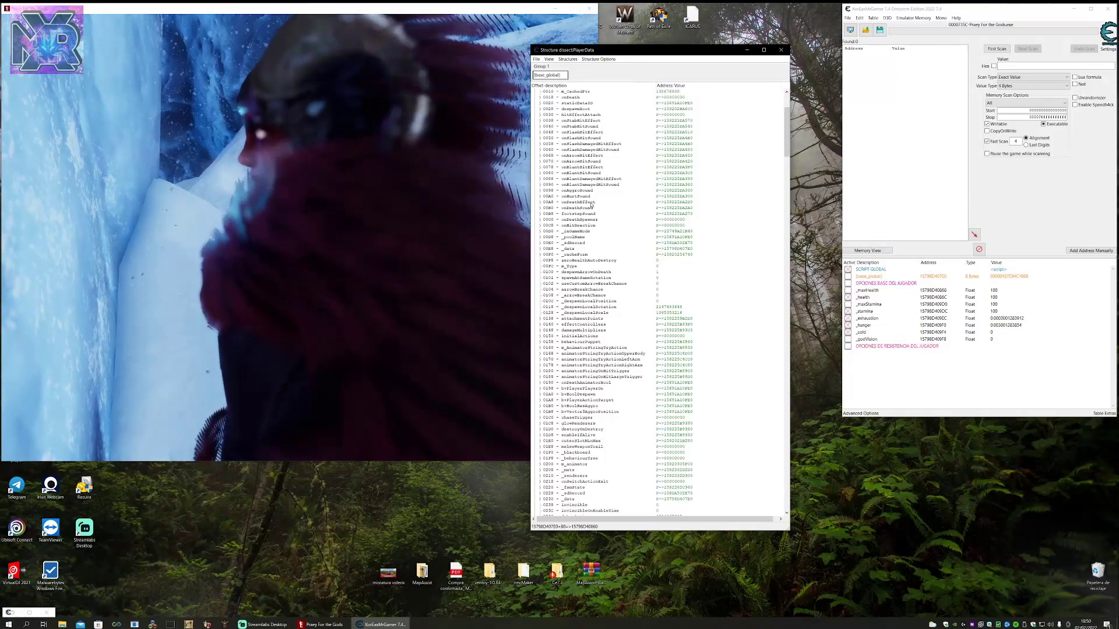
scroll(592, 206, "down", 1)
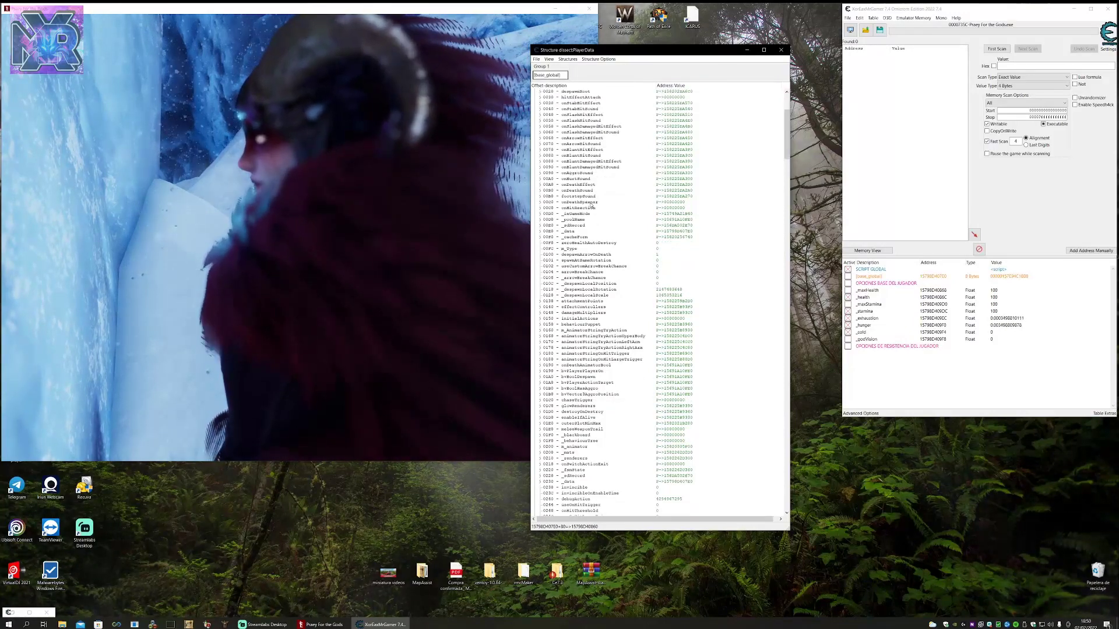
scroll(591, 205, "down", 9)
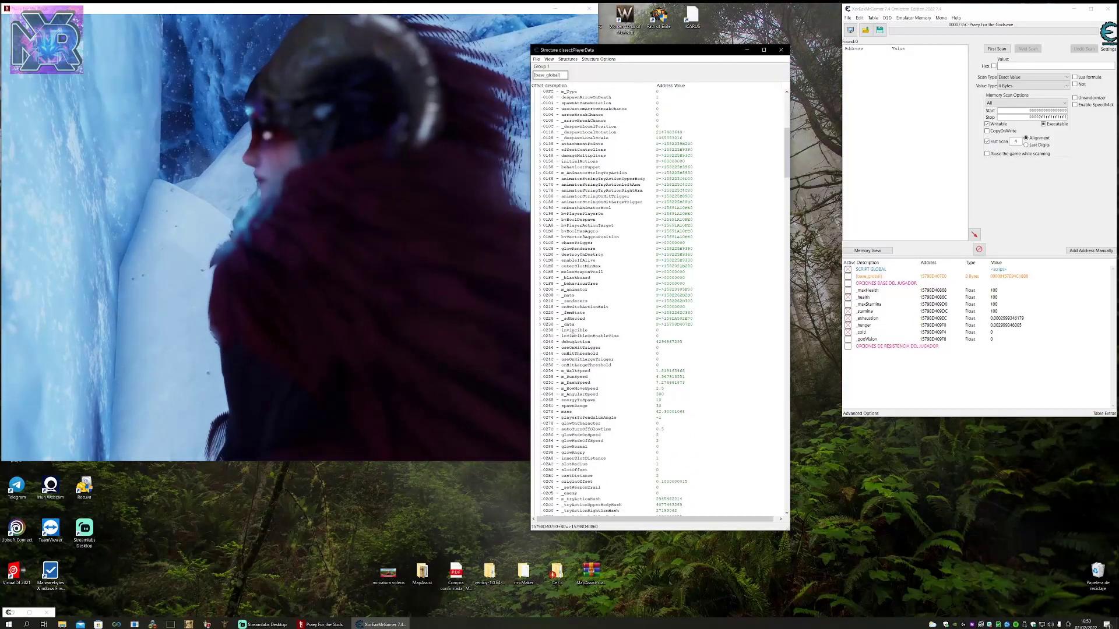
left_click(576, 330)
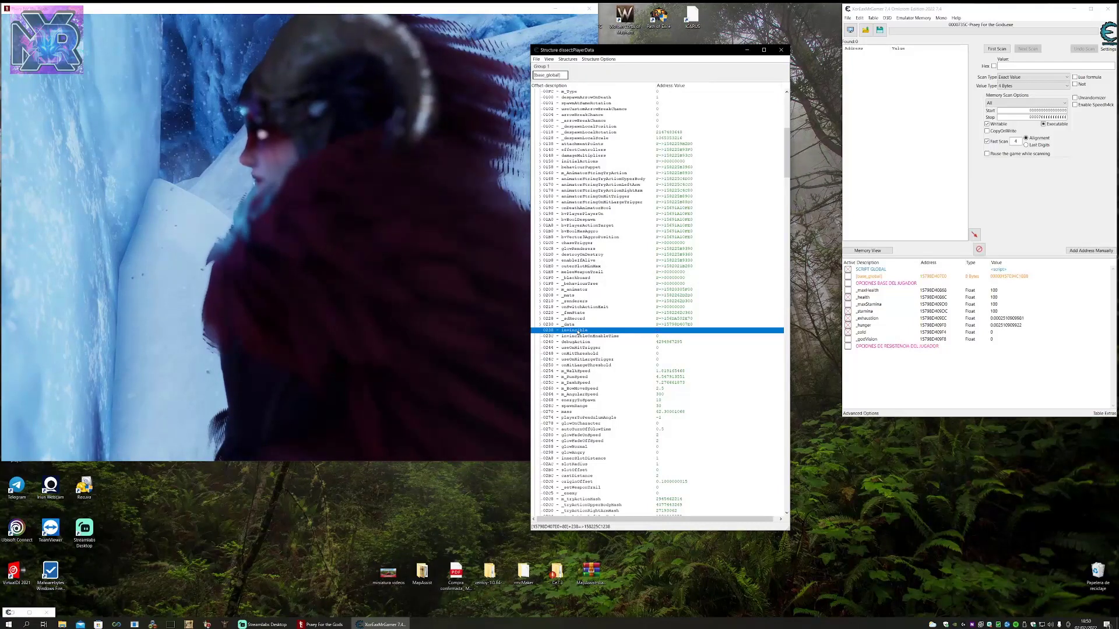
double_click(577, 332)
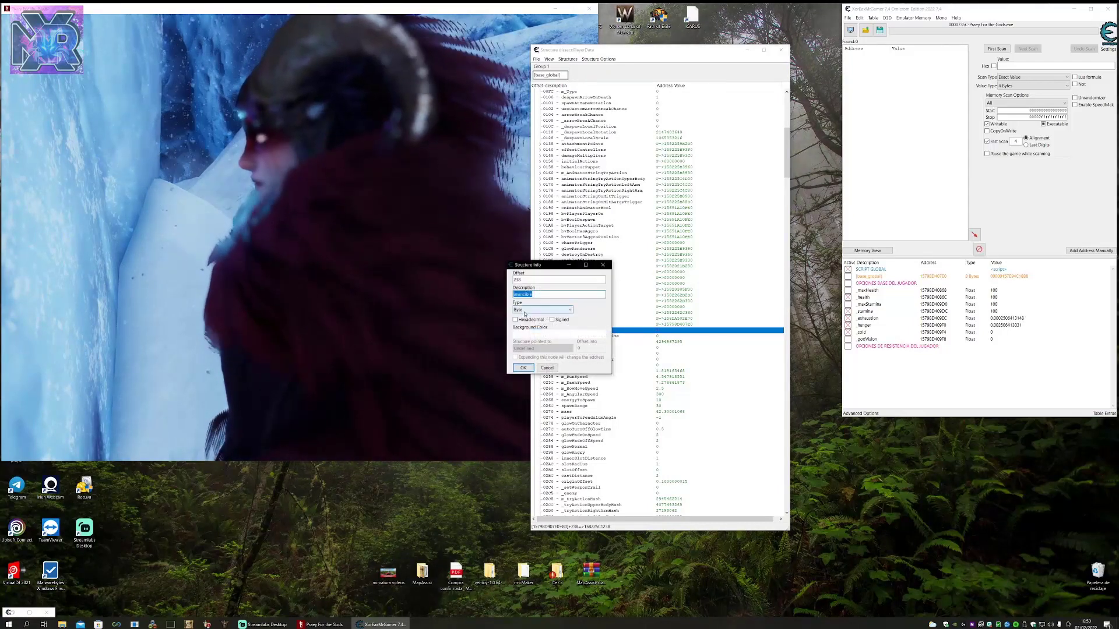
left_click(546, 368)
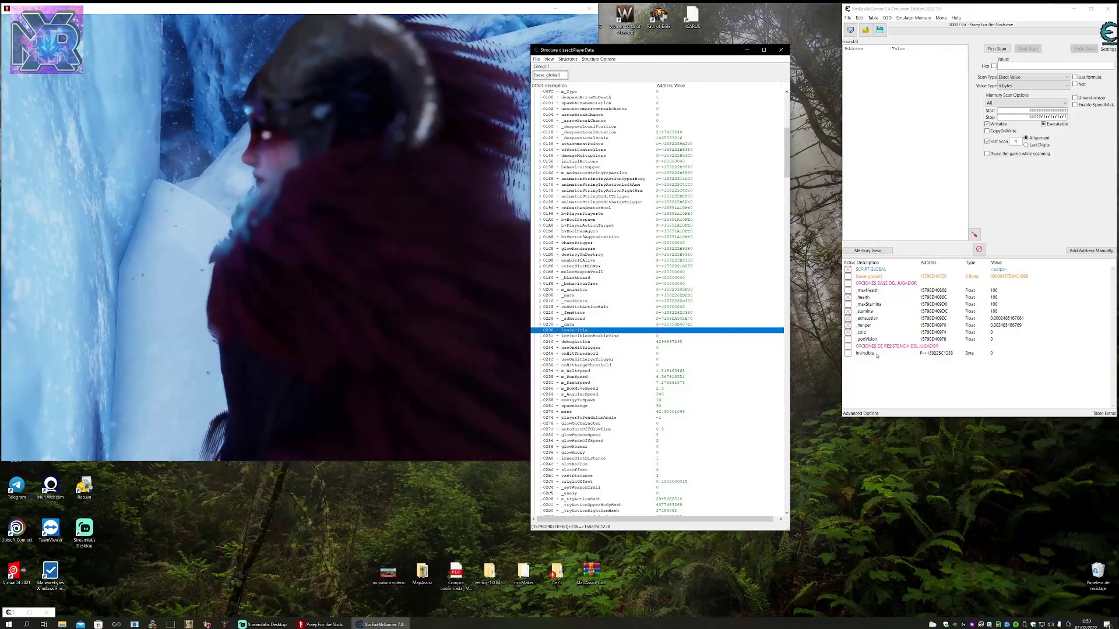
Move the invincible entry directly below the player's base options header and set its value to 1.
left_click_drag(865, 354, 869, 289)
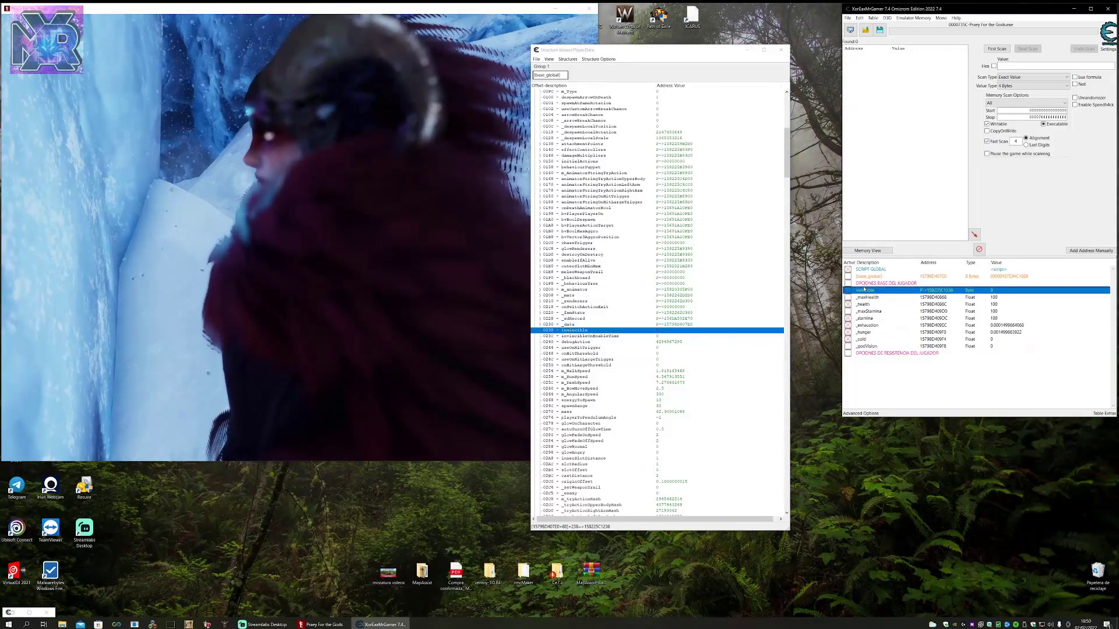
double_click(995, 290)
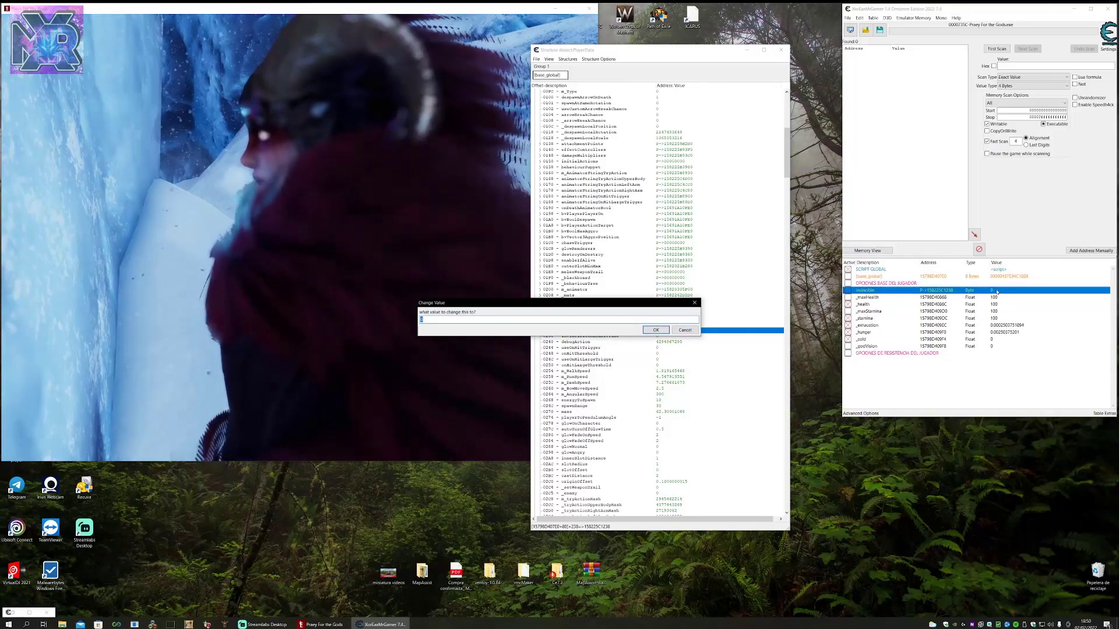
left_click(655, 330)
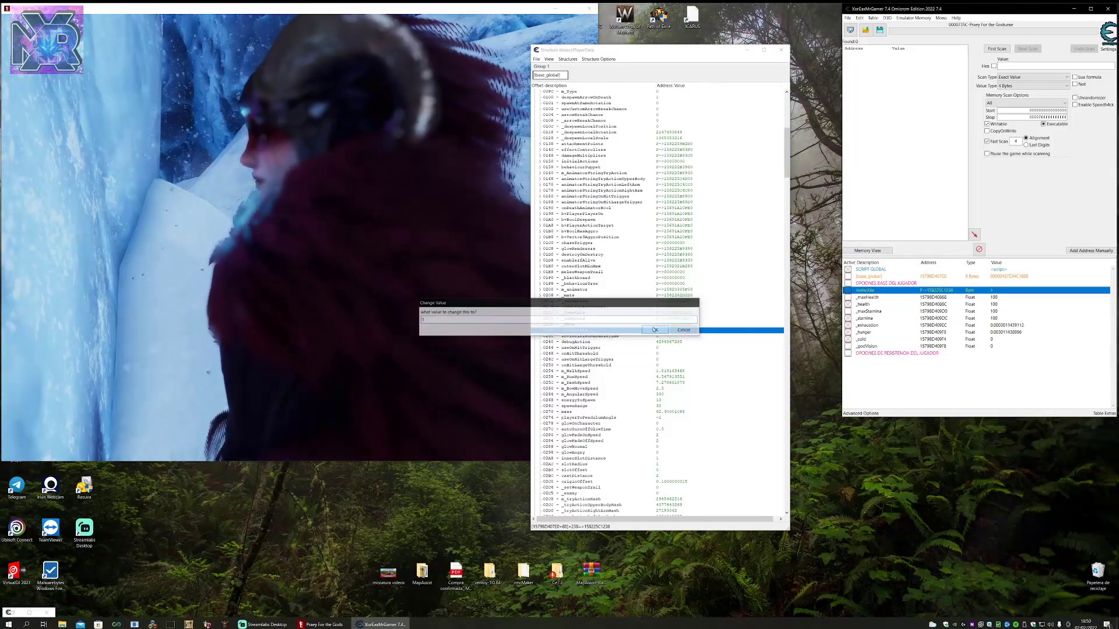
left_click(931, 392)
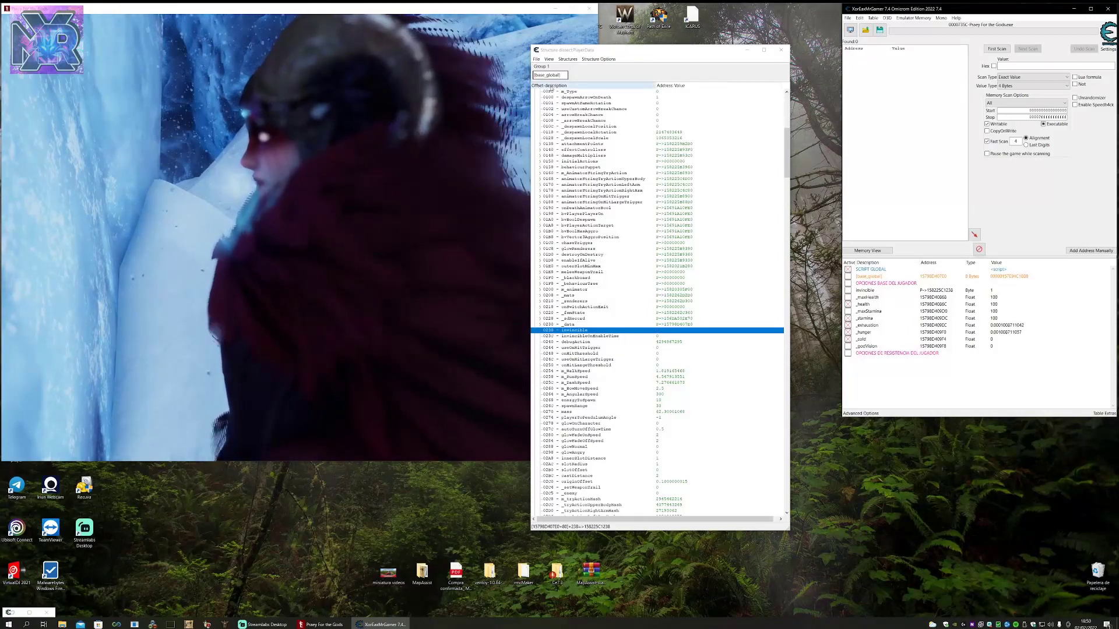
Examine how the invincible entry's pointer address is built from base_global and the _actor offset.
scroll(570, 278, "up", 16)
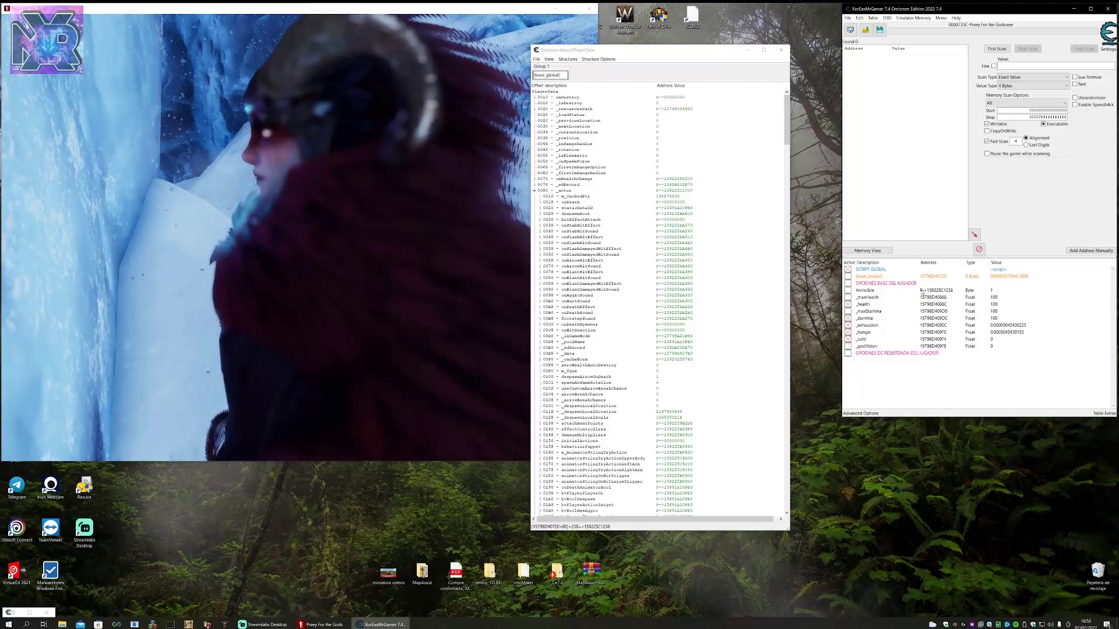
double_click(922, 290)
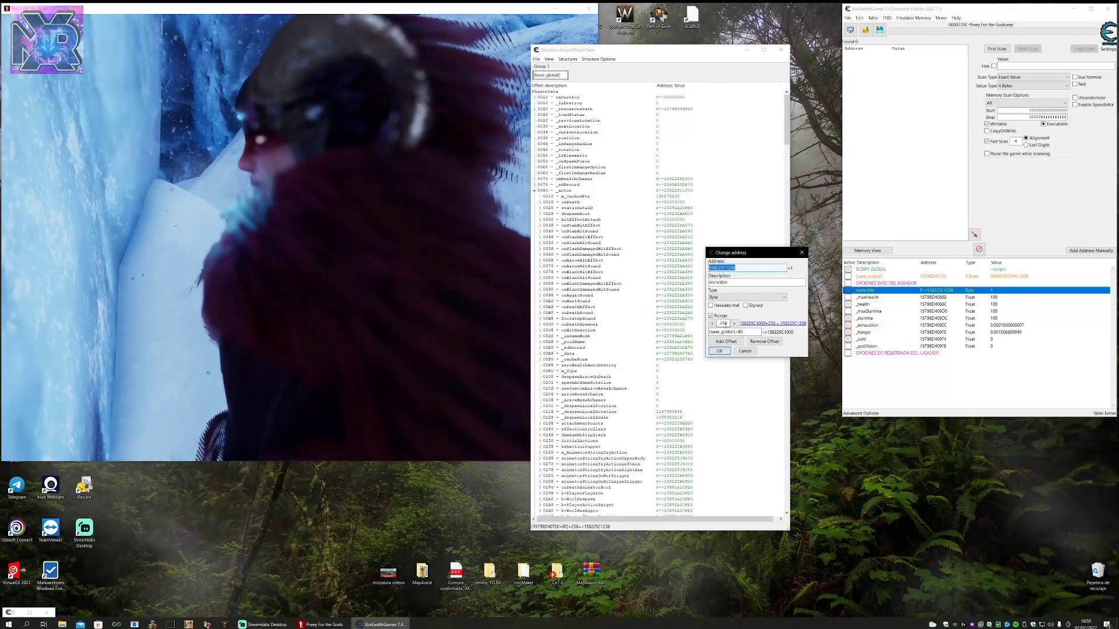
left_click(745, 351)
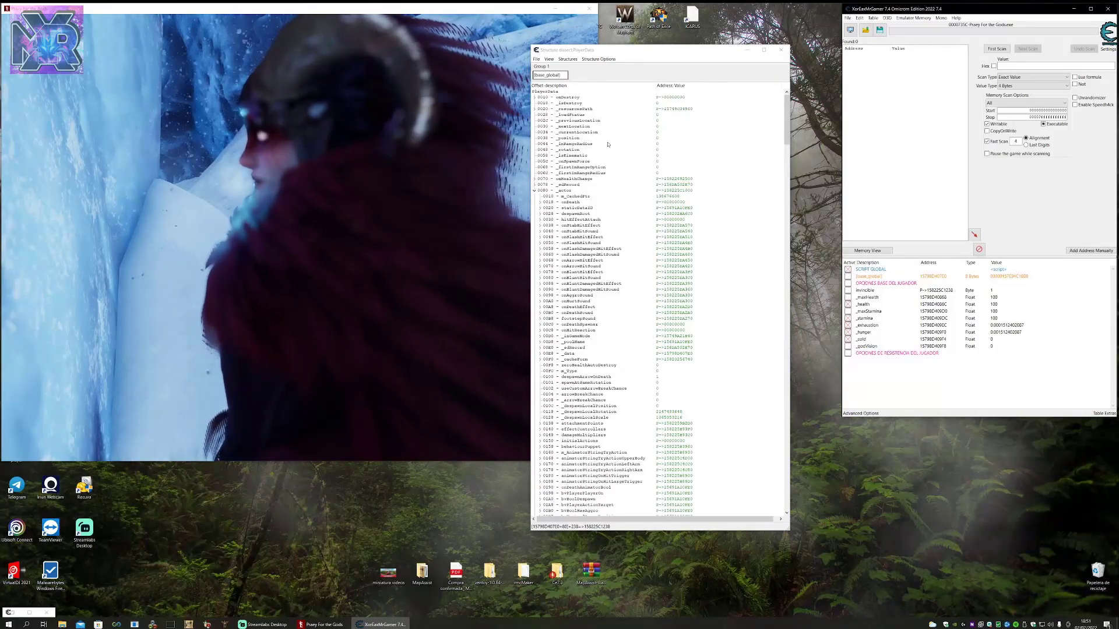
Look through the expanded _actor fields past invincible for the movement speed fields.
left_click_drag(625, 50, 642, 66)
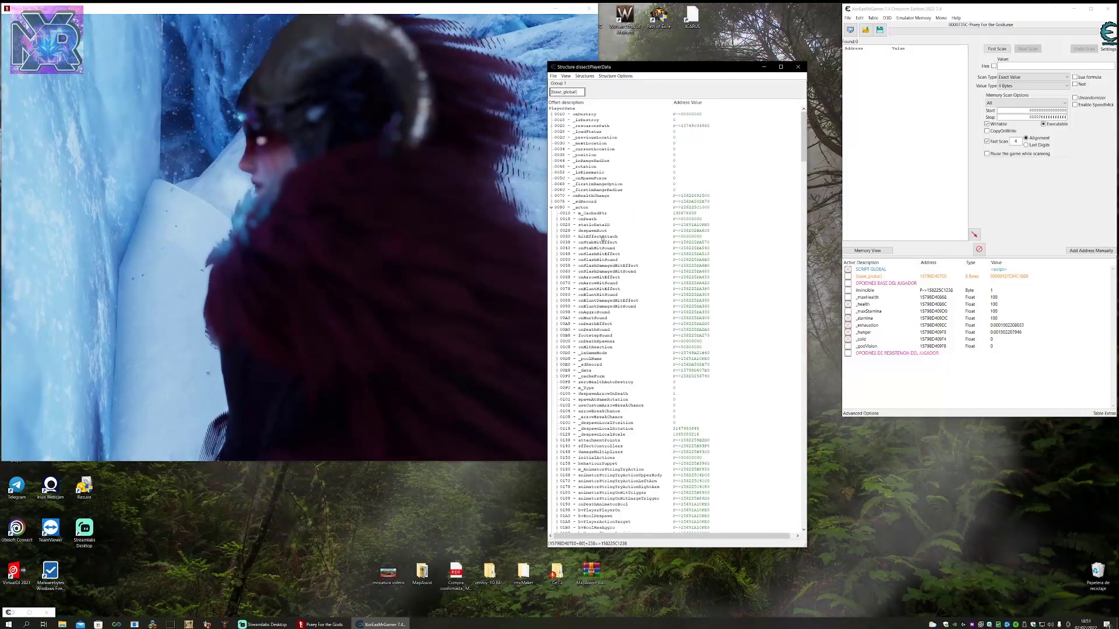
scroll(641, 395, "down", 4)
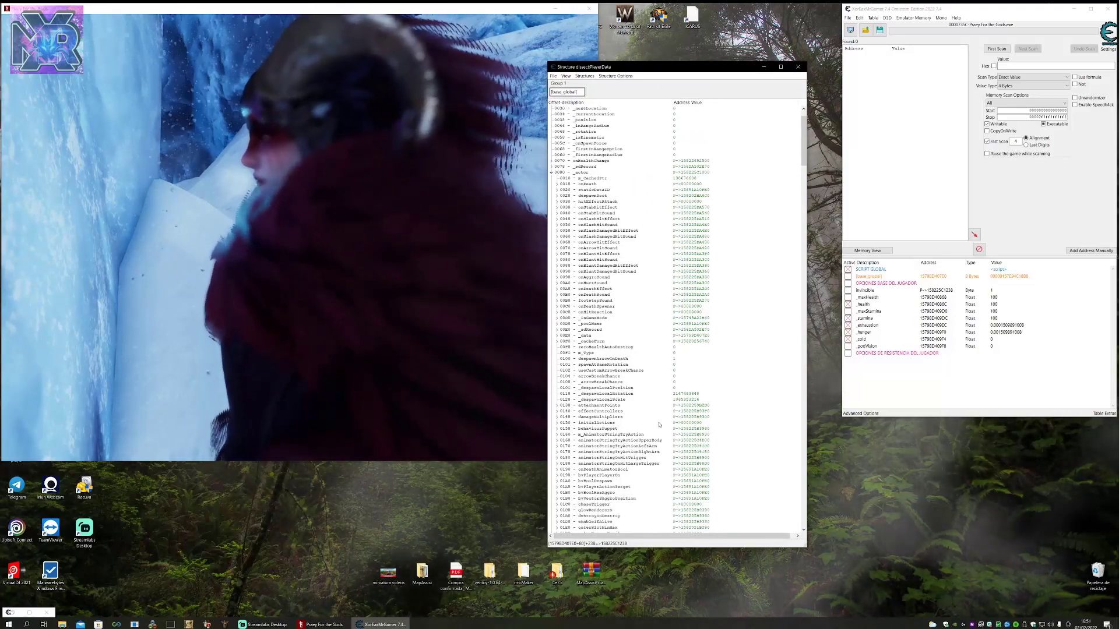
scroll(660, 430, "down", 4)
left_click(612, 487)
scroll(654, 426, "down", 5)
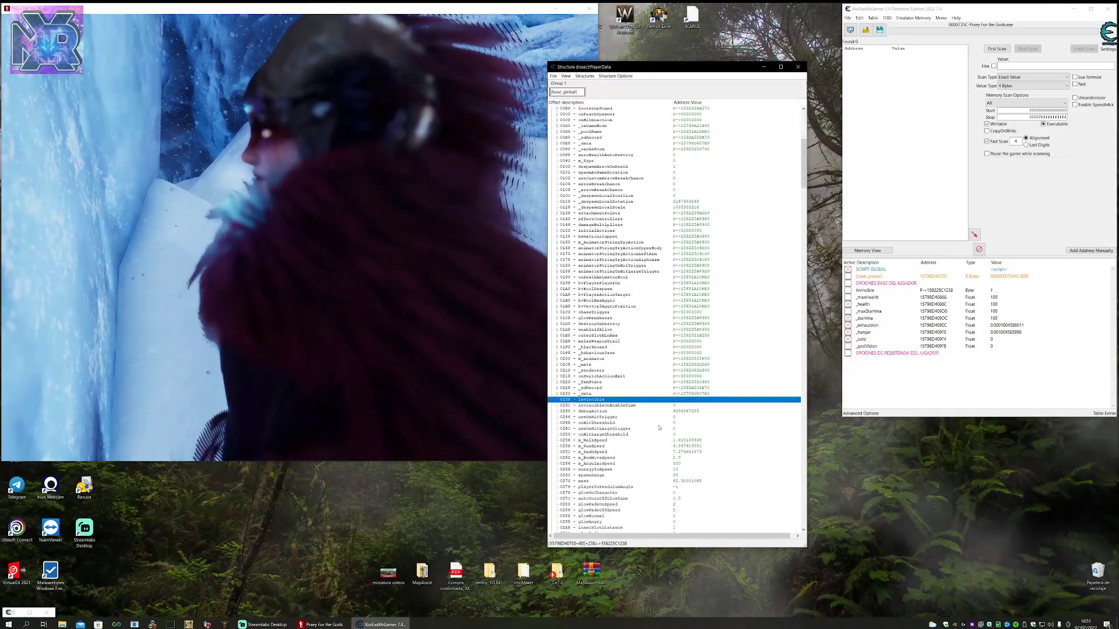
scroll(654, 426, "down", 3)
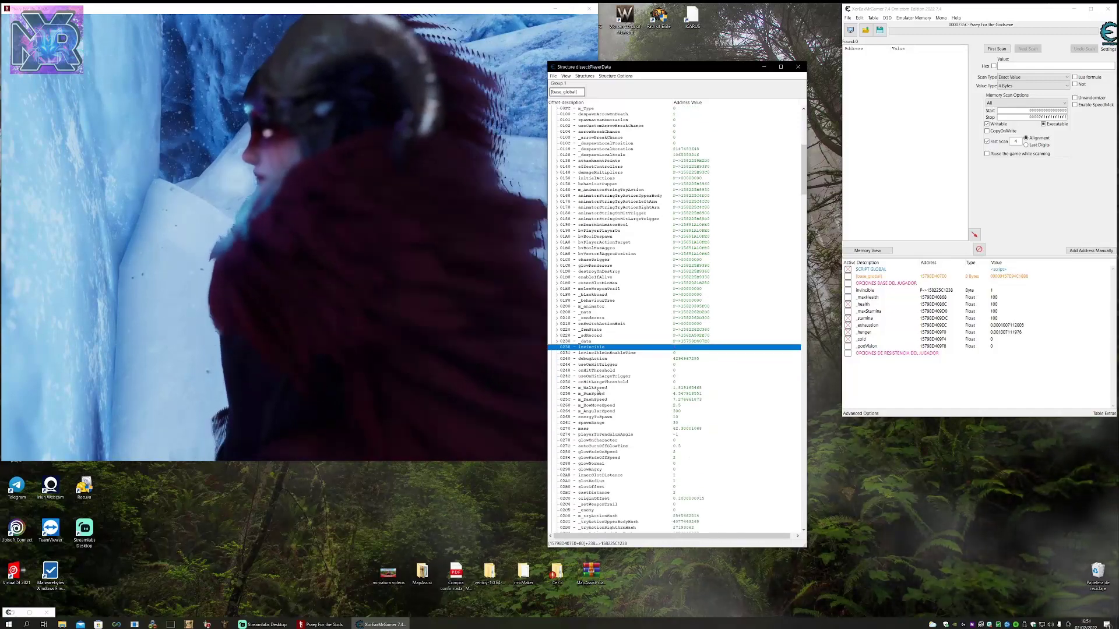
Create a header named OPCIONES DE VELOCIDAD DEL JUGADOR at the end of the address list, without address support.
left_click(935, 383)
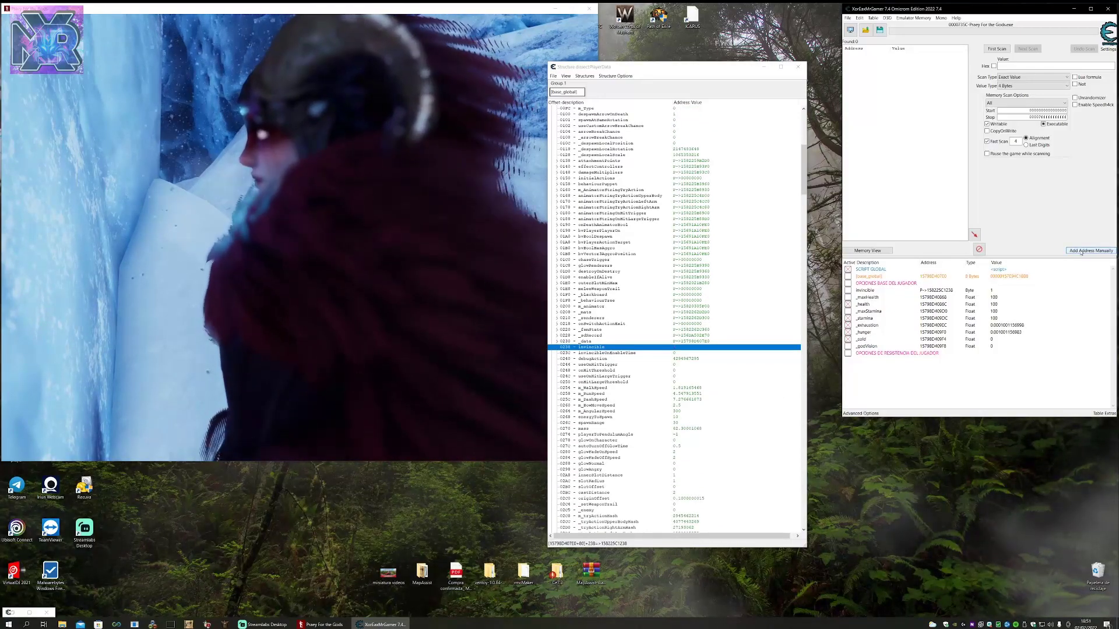
right_click(890, 383)
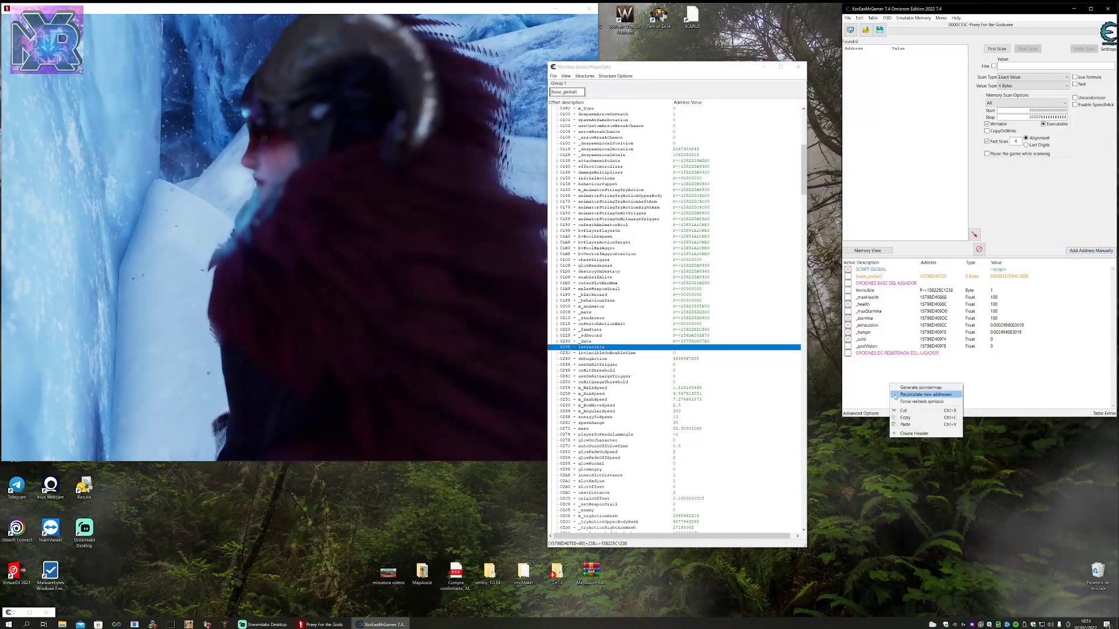
left_click(927, 433)
type("OPCION")
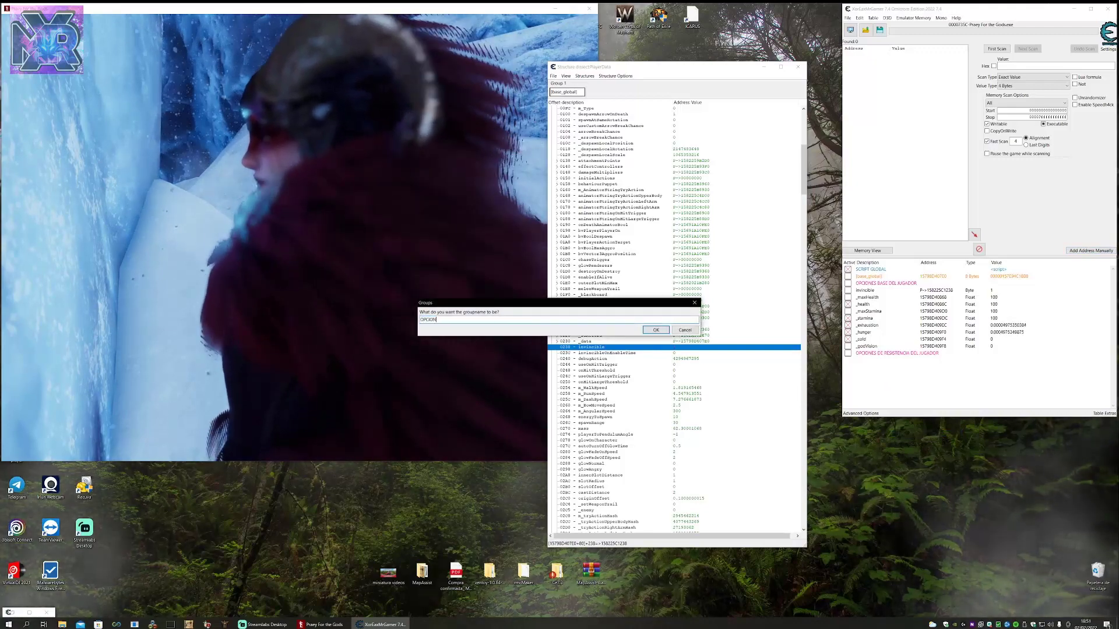
type("ES DE VELOCIDA")
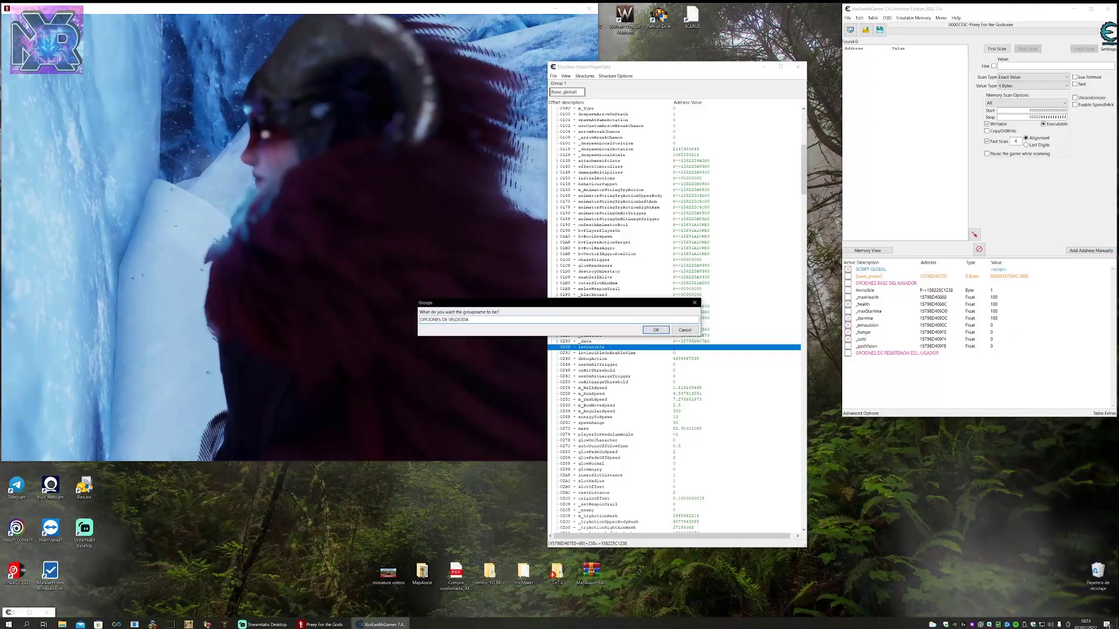
type("D DEL JUGADOR")
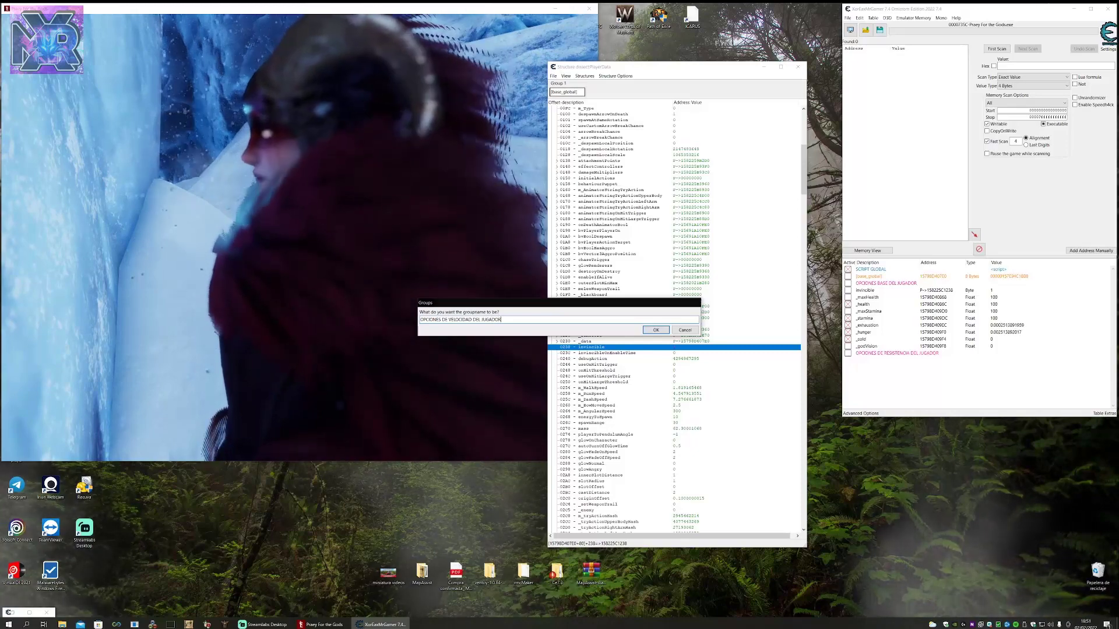
key("Return")
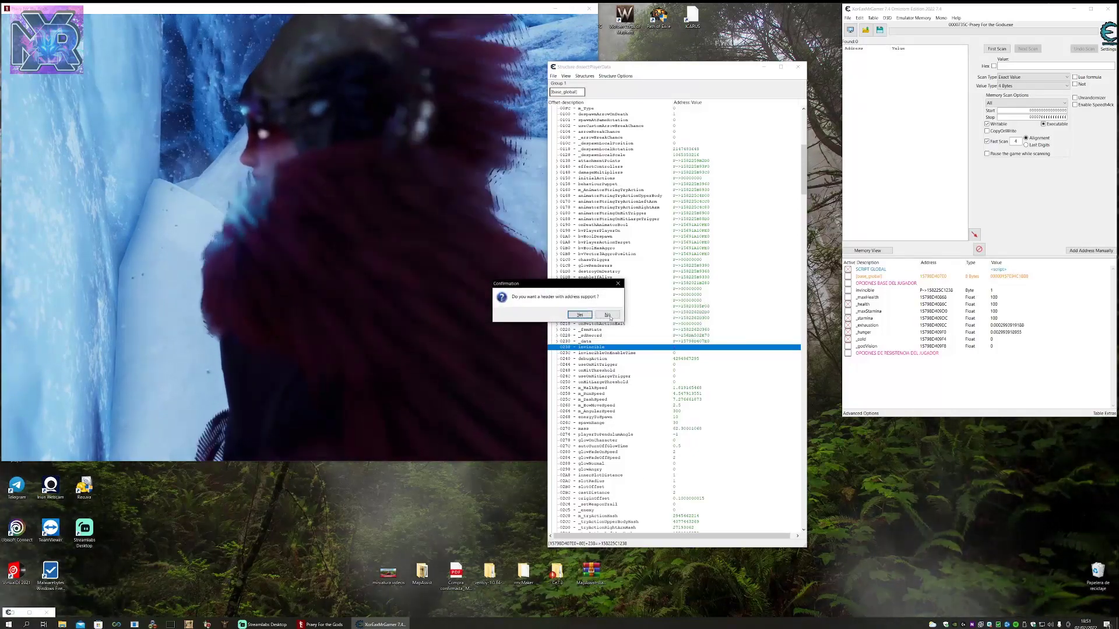
key("Return")
Change the colour of the speed options header to bright pink.
right_click(923, 360)
left_click(944, 381)
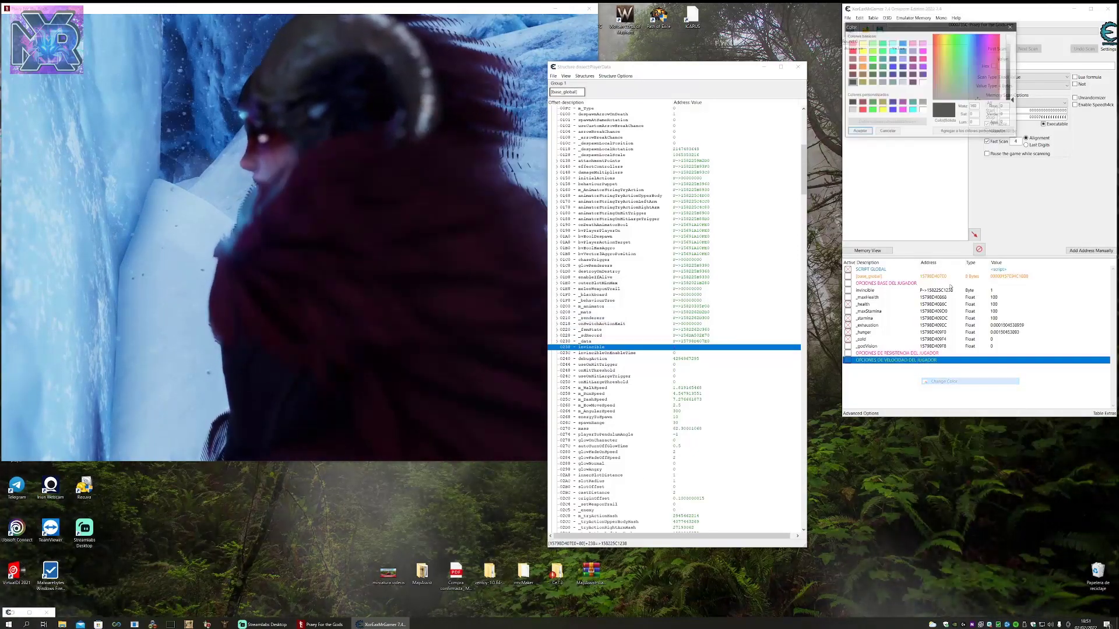
left_click(923, 58)
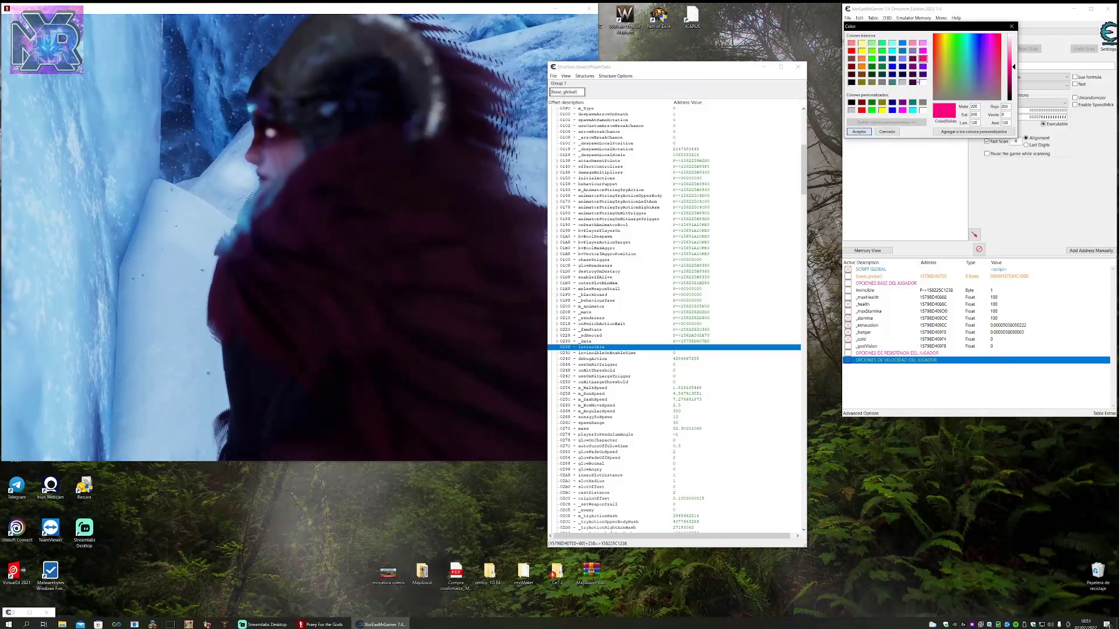
left_click(859, 131)
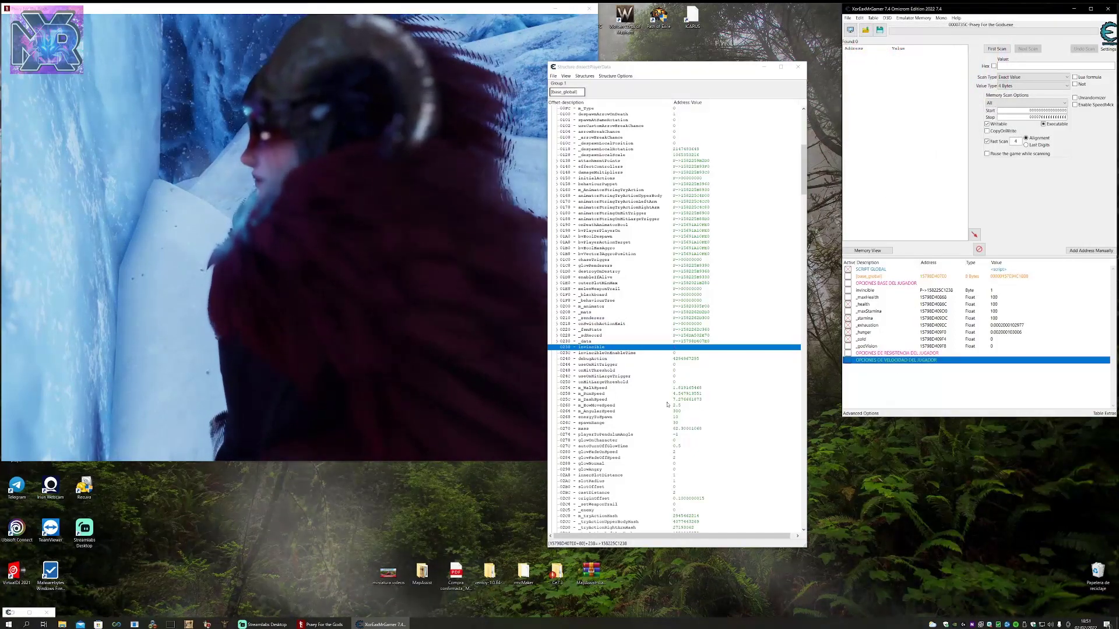
Add m_WalkSpeed, m_RunSpeed, m_DashSpeed, m_BowMoveSpeed and m_AngularSpeed from _actor to the address list, and make the main window taller.
left_click(591, 389)
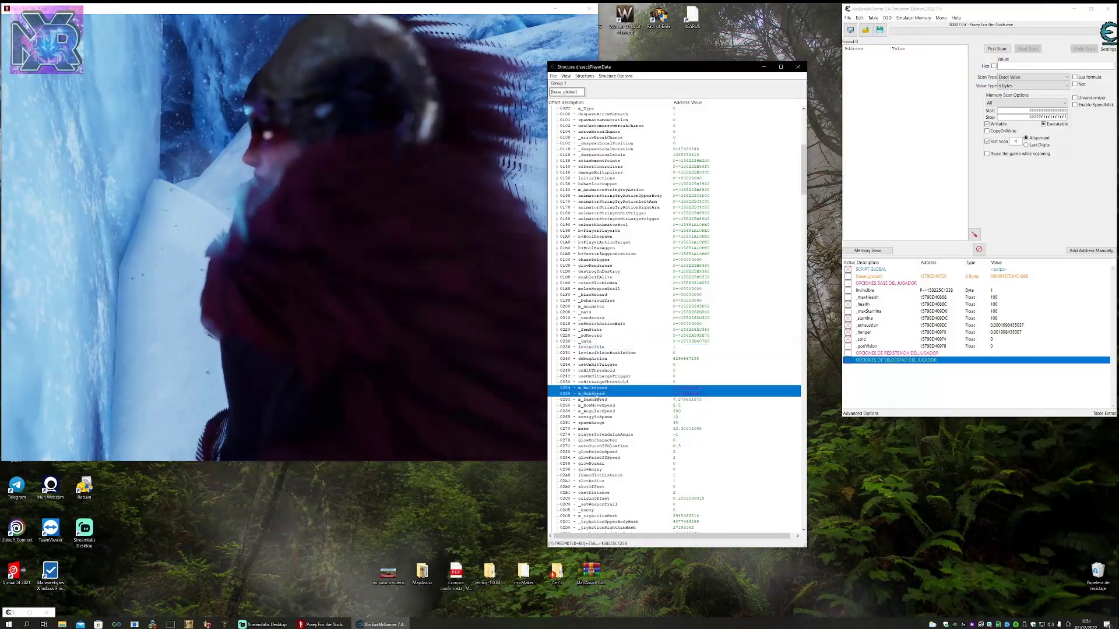
left_click(609, 401, "shift")
left_click(591, 406, "shift")
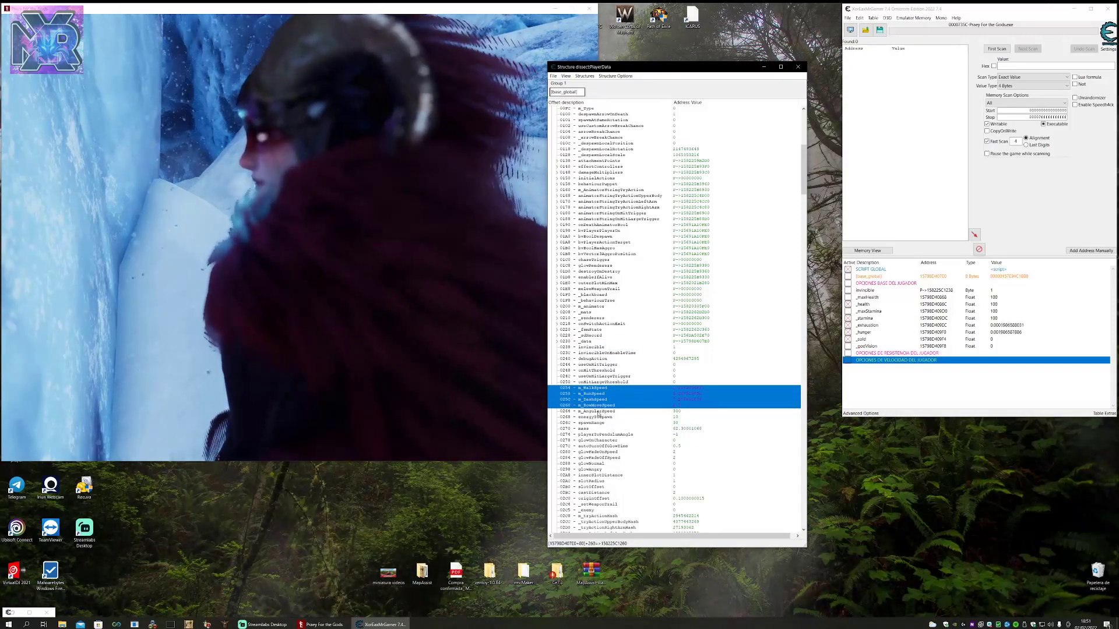
left_click(615, 411, "shift")
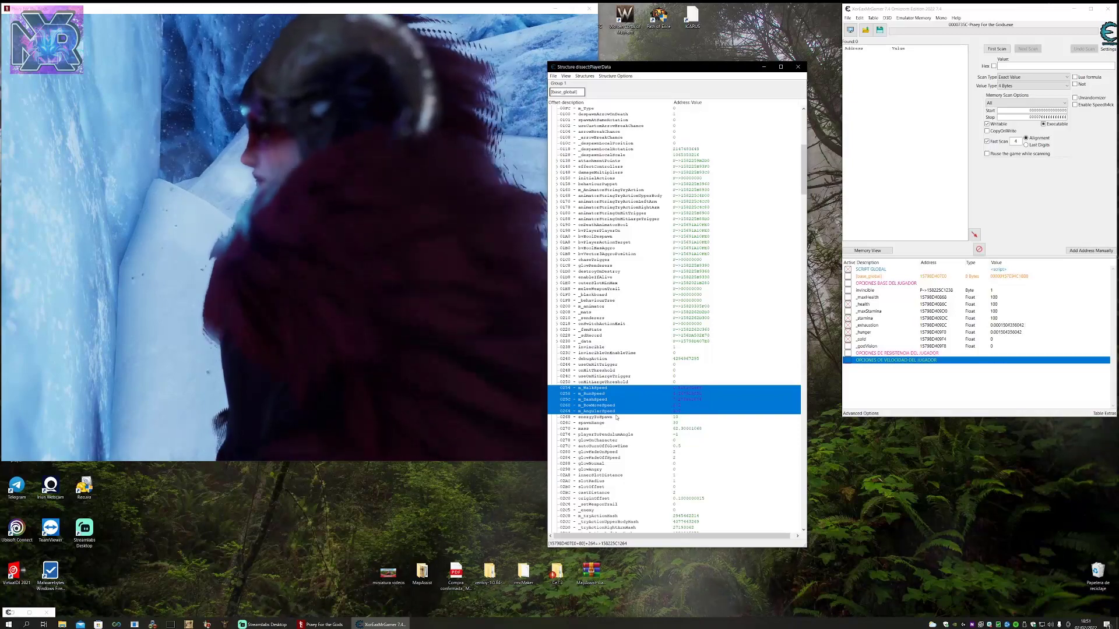
key("ctrl+a")
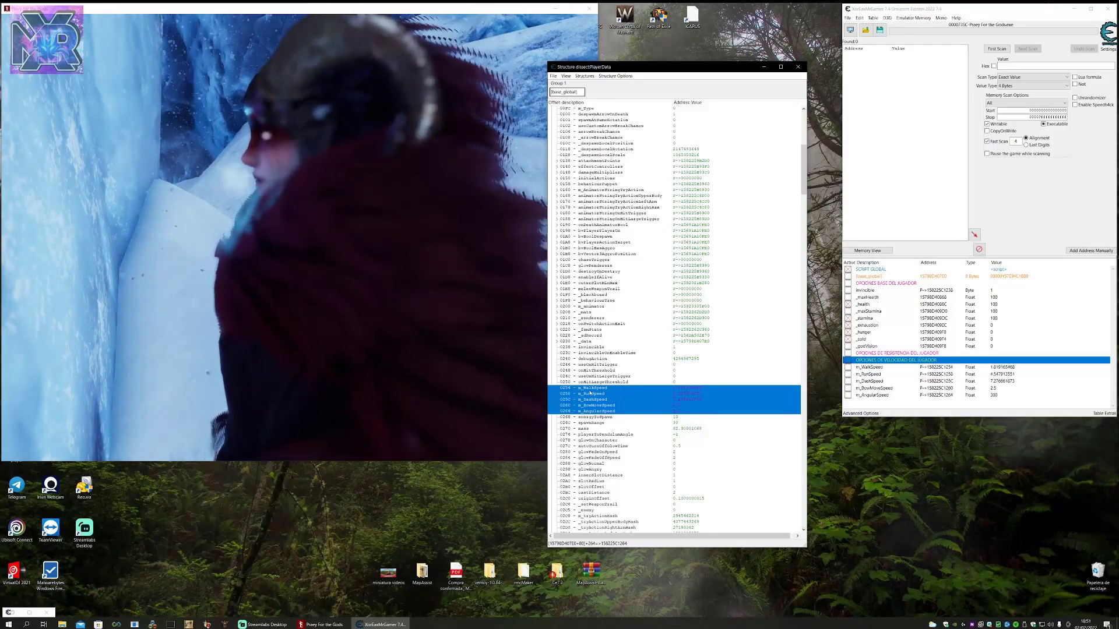
left_click_drag(919, 419, 914, 468)
left_click(913, 425)
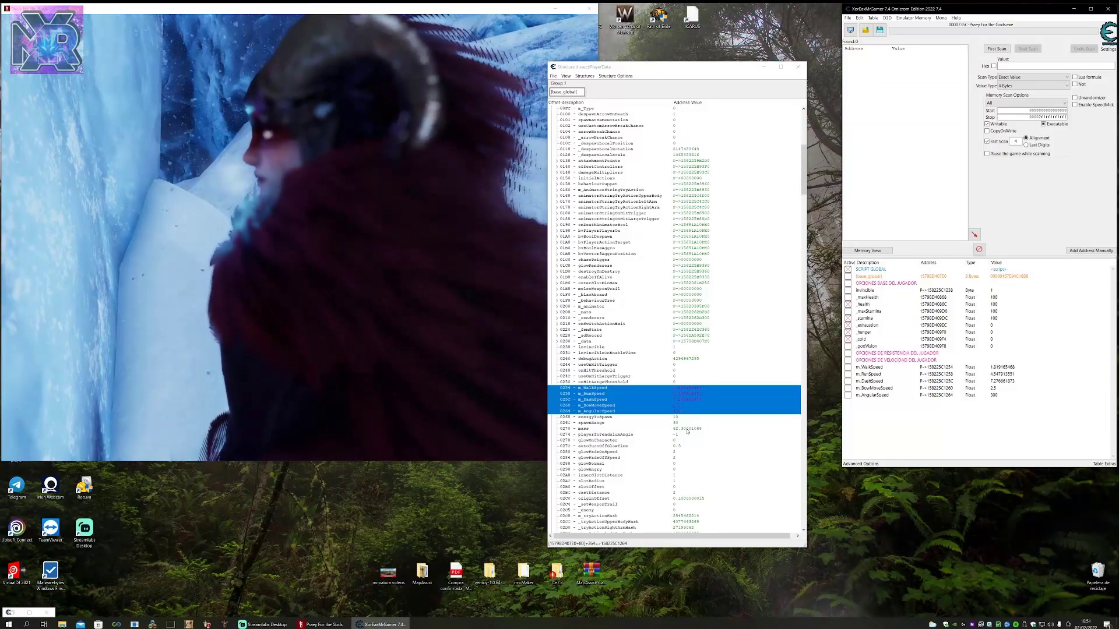
Add _originalWalkSpeed, _originalRunSpeed, _originalDashSpeed and _movementSpeedScale from the _actor fields to the address list.
scroll(687, 430, "down", 4)
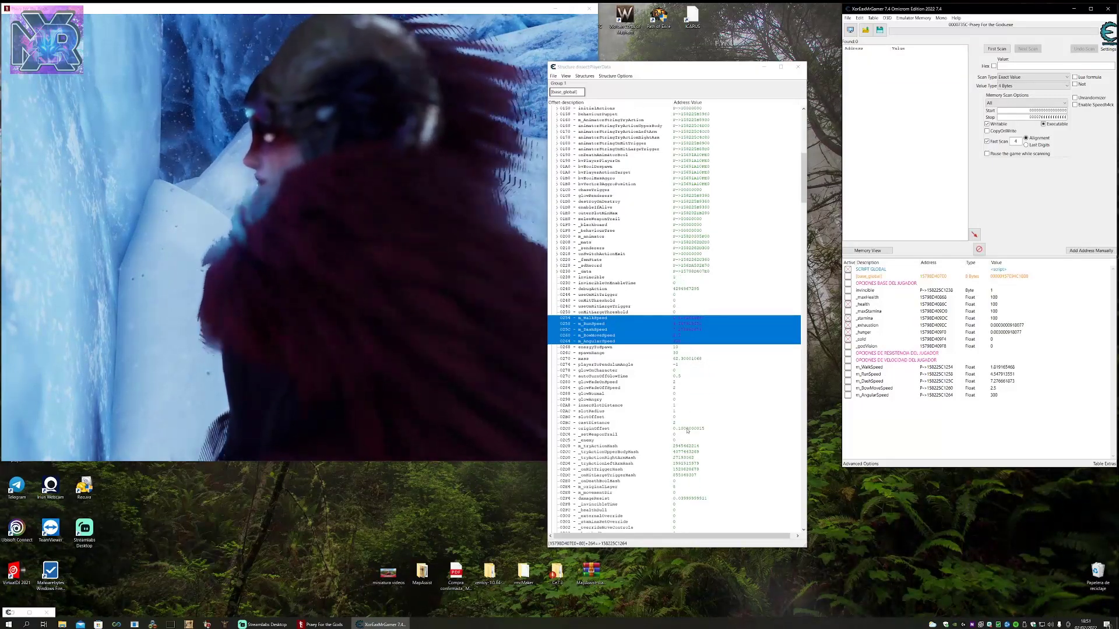
scroll(687, 431, "down", 5)
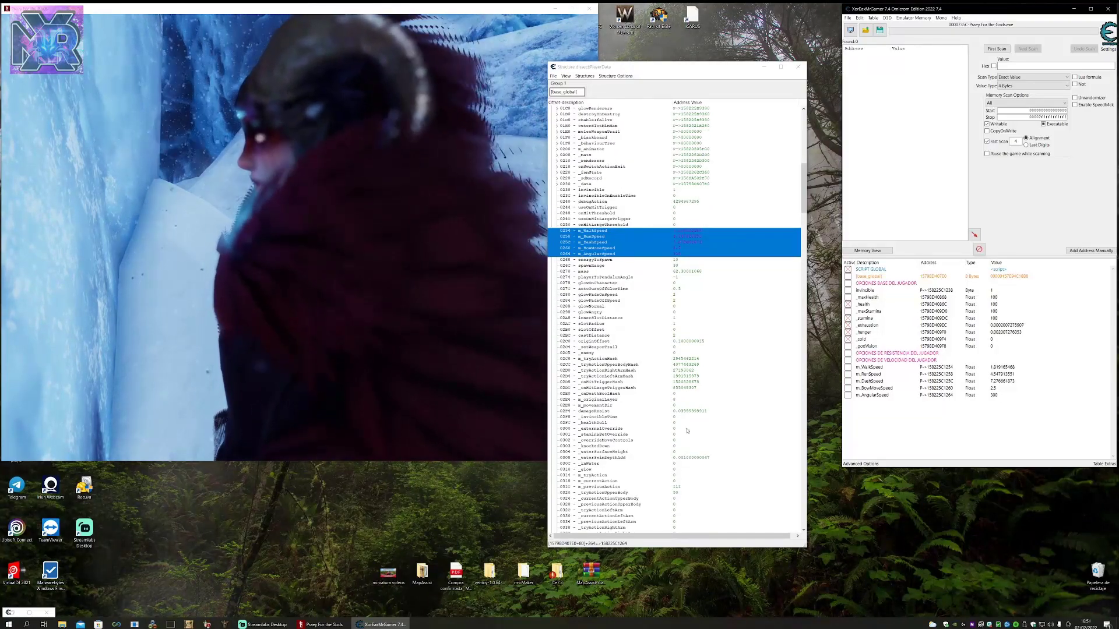
scroll(687, 431, "down", 2)
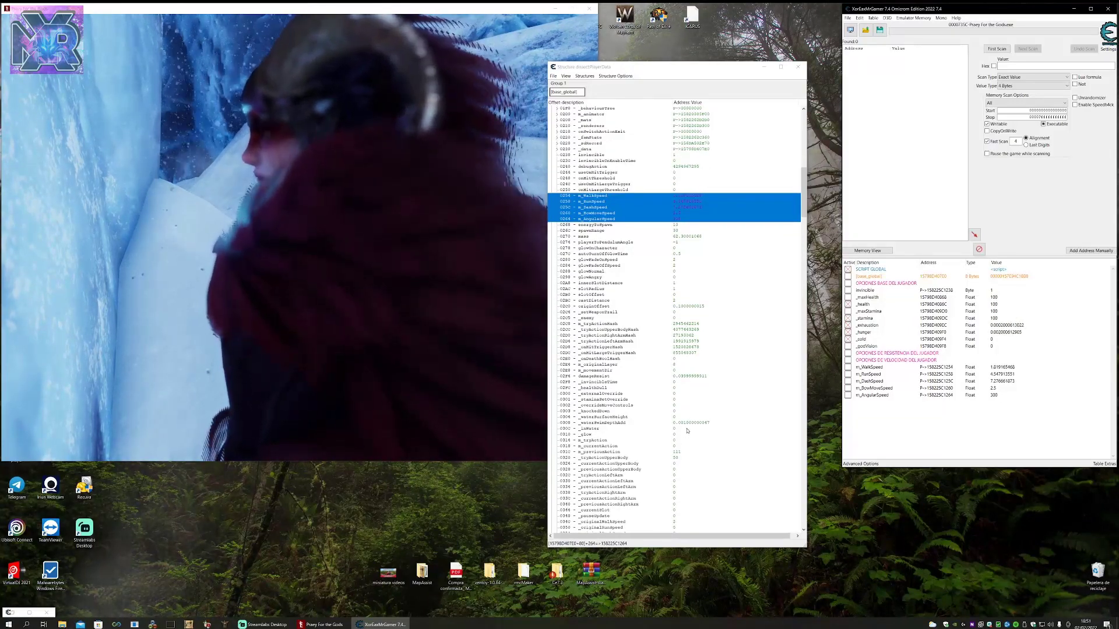
scroll(687, 431, "down", 8)
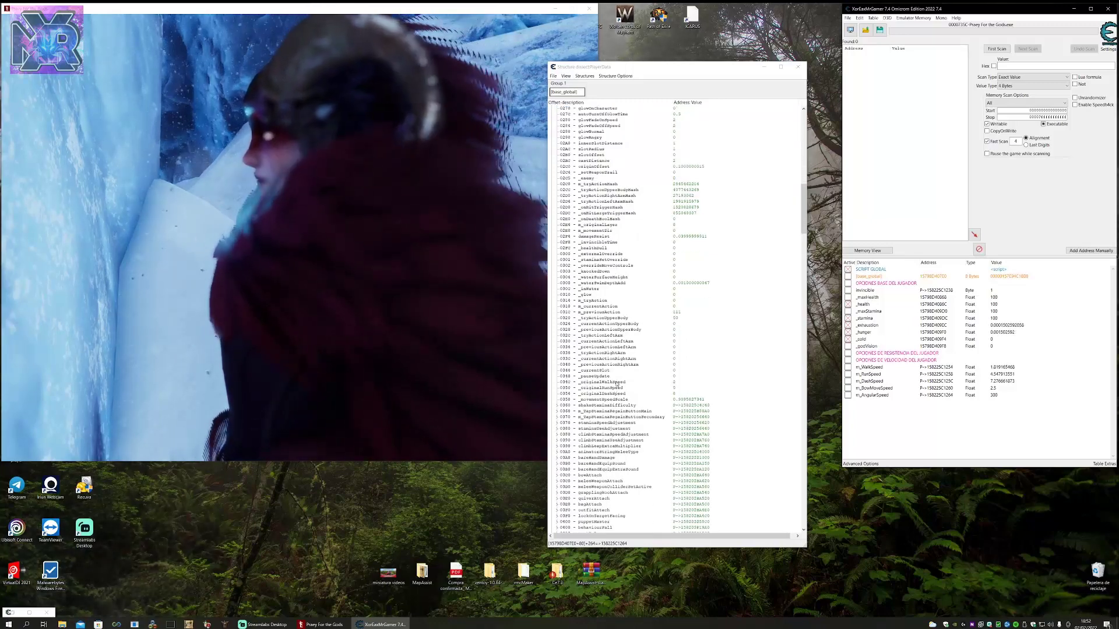
left_click_drag(616, 385, 629, 430)
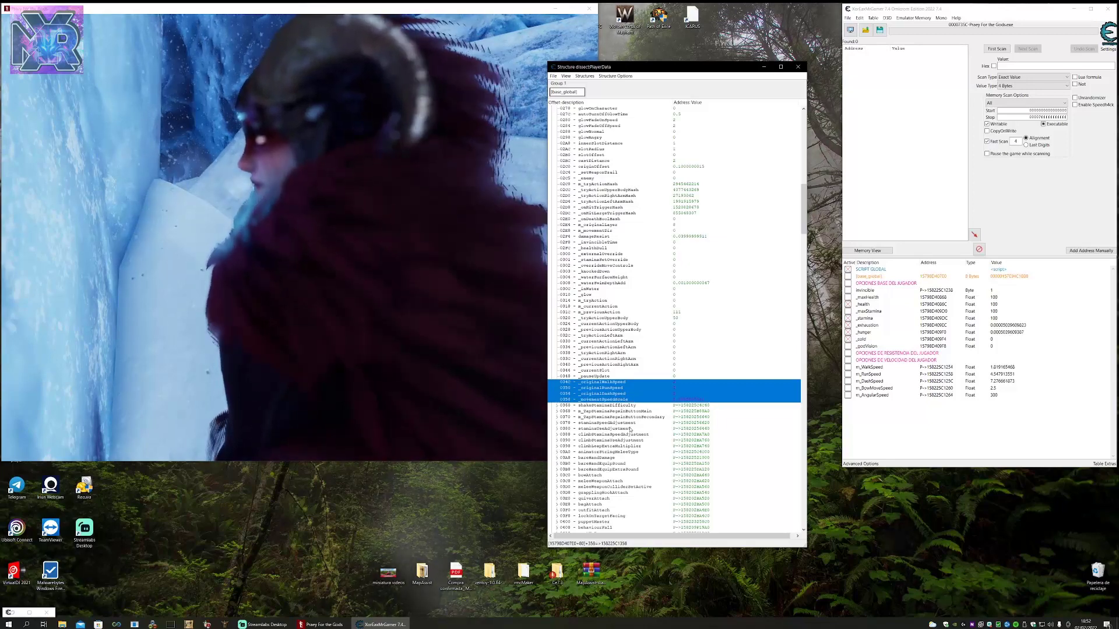
left_click(892, 362)
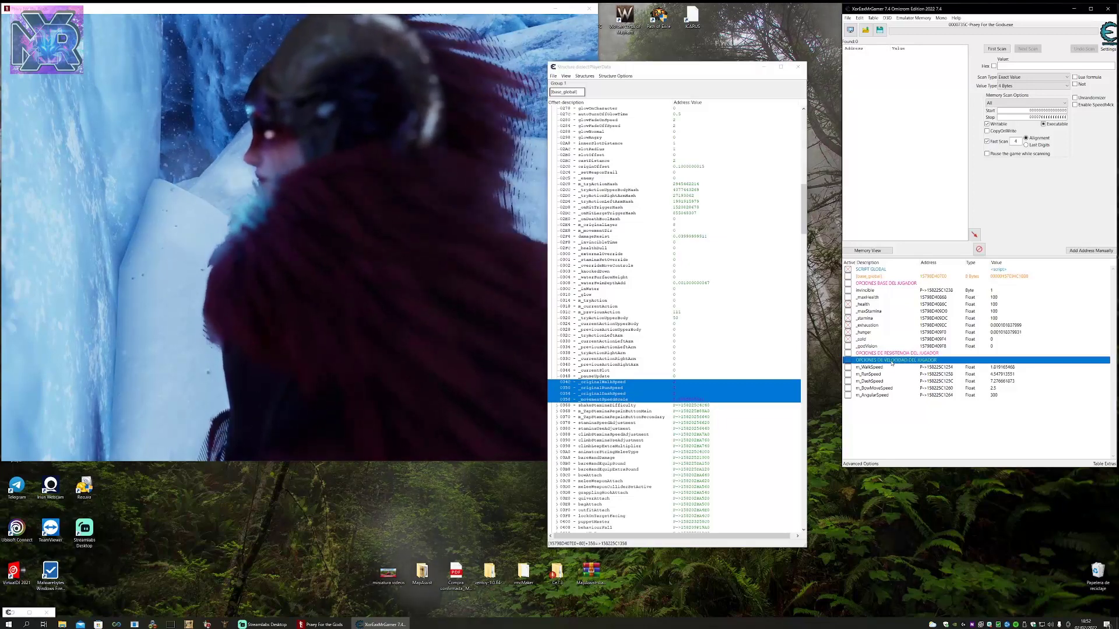
left_click(686, 74)
key("ctrl+a")
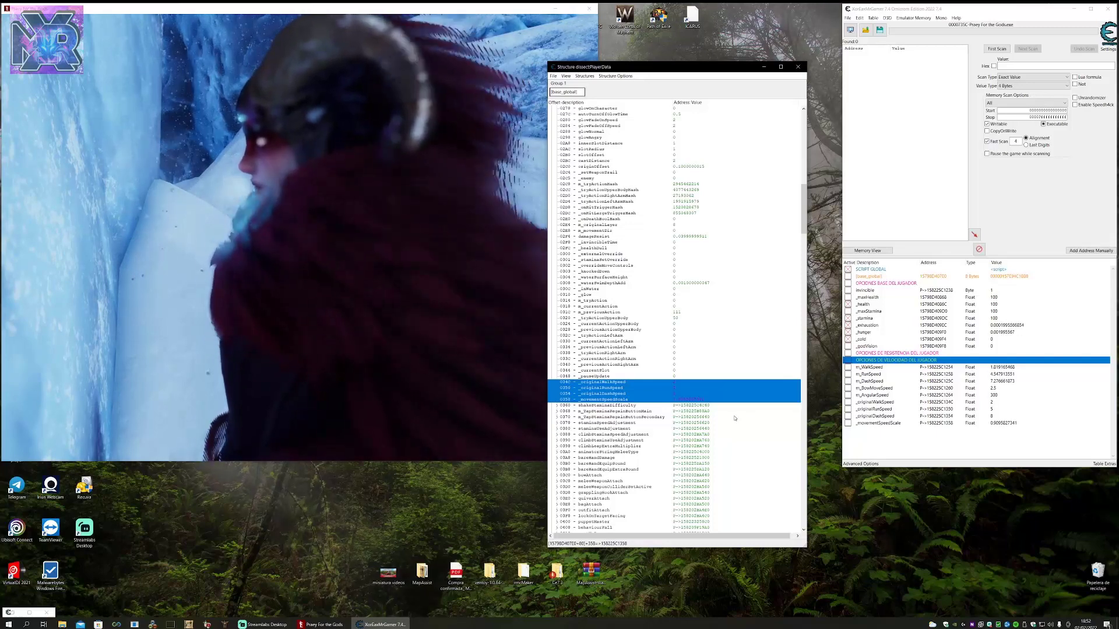
Collapse the _actor fields in the PlayerData structure and select the _passiveSystem pointer.
scroll(646, 371, "up", 4)
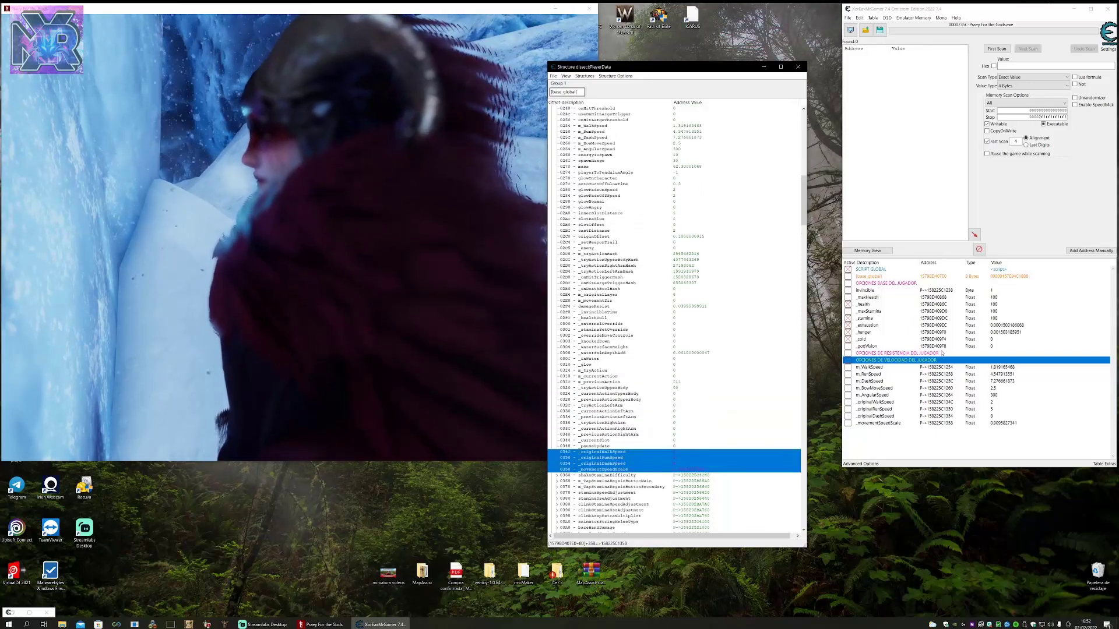
left_click(896, 354)
scroll(670, 341, "up", 16)
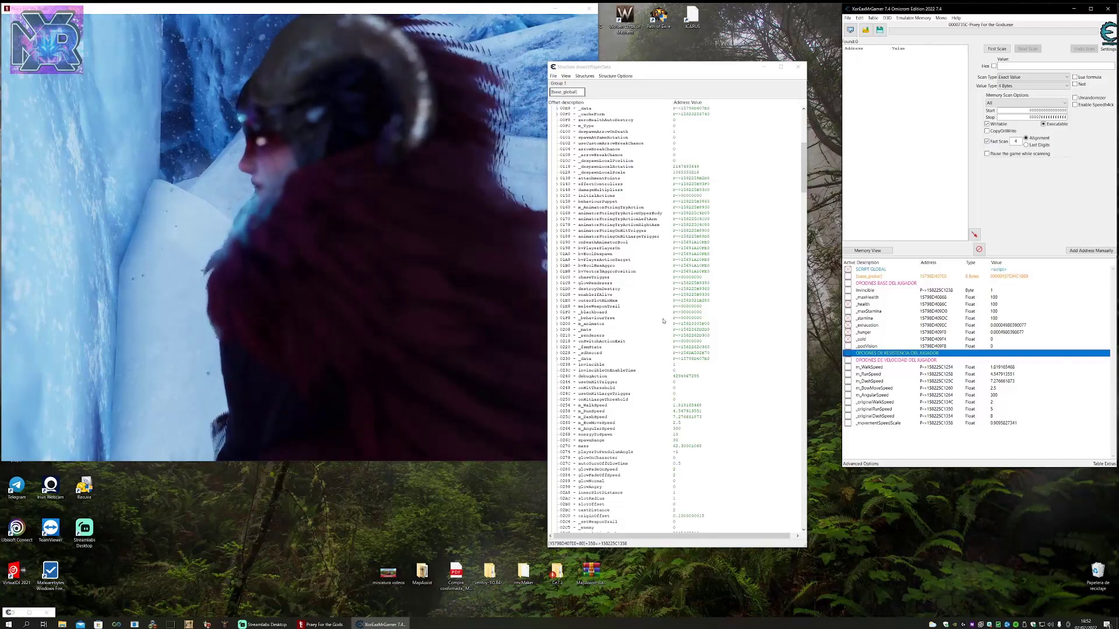
scroll(673, 318, "up", 15)
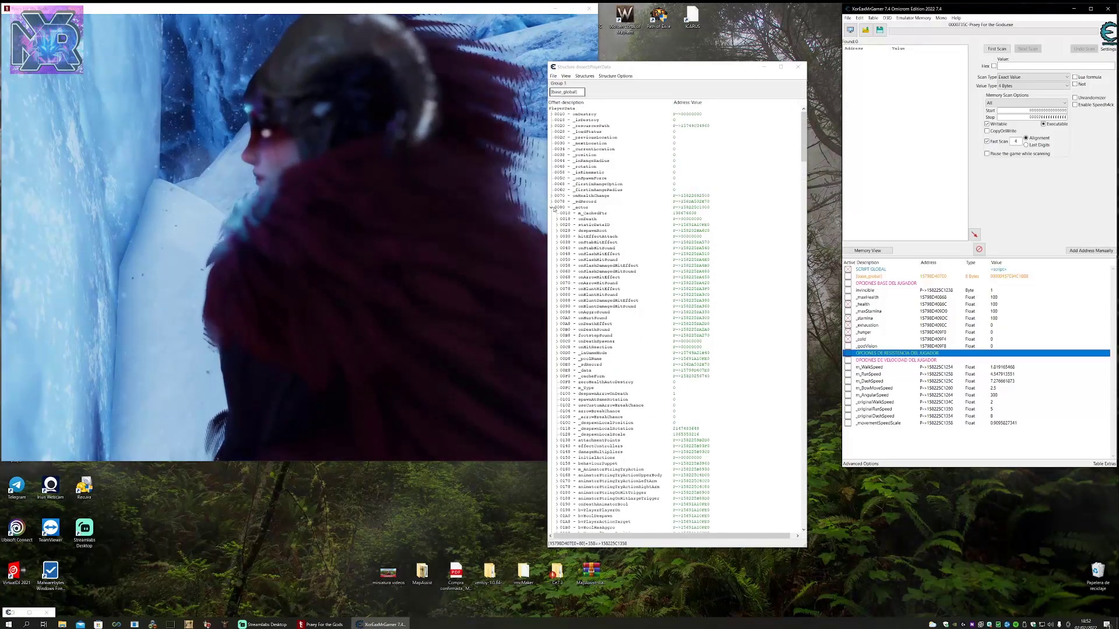
left_click(553, 208)
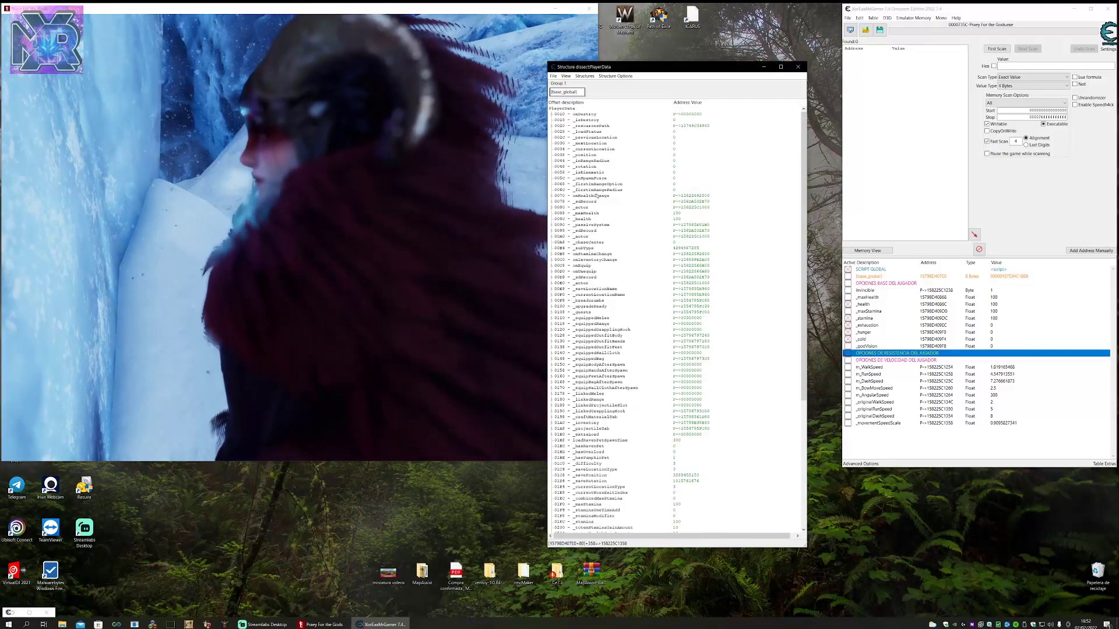
left_click(602, 226)
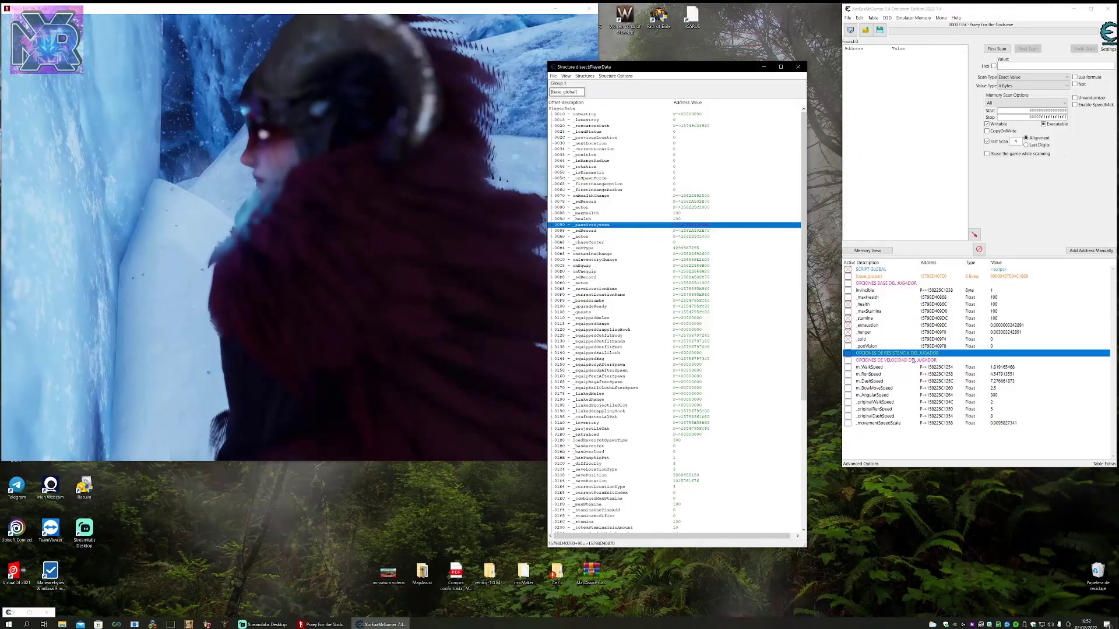
Rename the resistance options header as OPCIONES DE PASIVAS DEL JUGADOR.
double_click(898, 353)
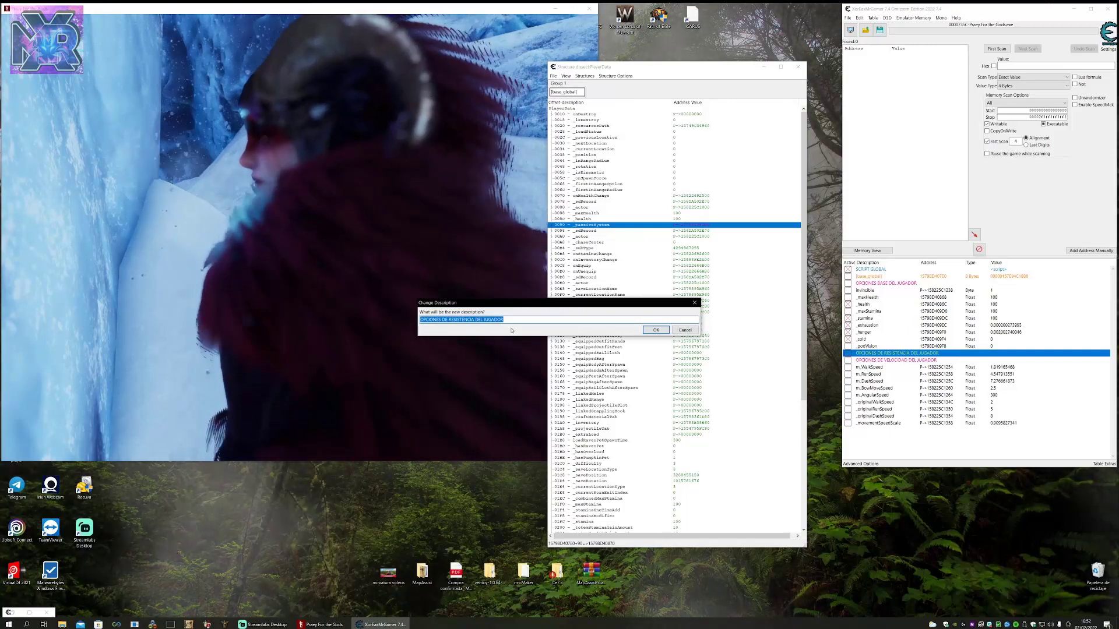
double_click(462, 319)
type("PAS")
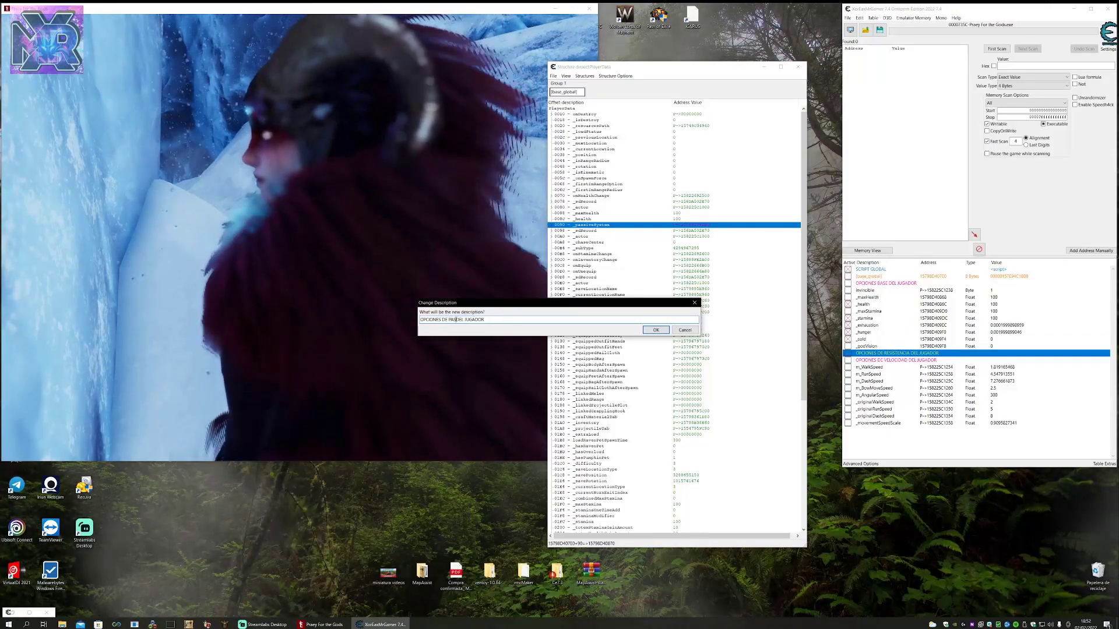
type("IVAS")
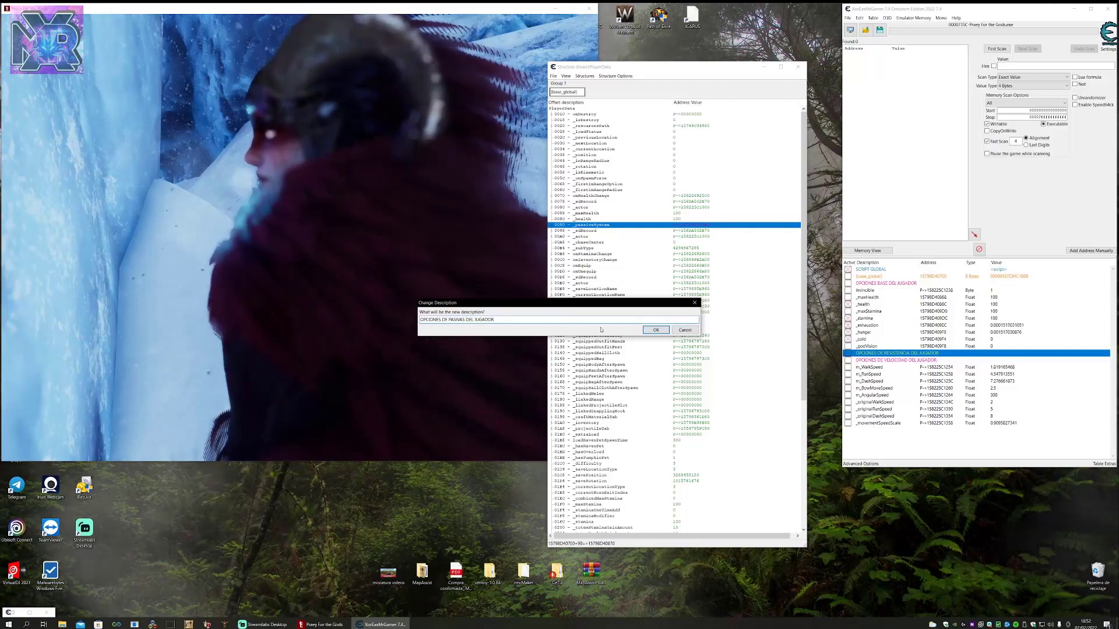
left_click(655, 330)
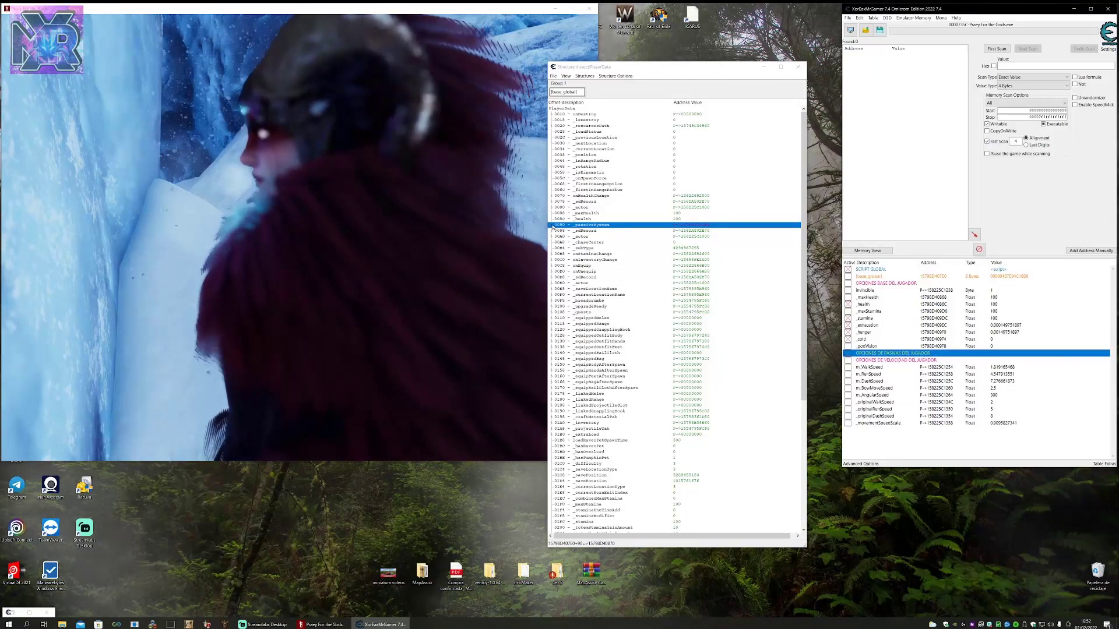
Expand _passiveSystem and look through its fields for the resistance values.
left_click(551, 225)
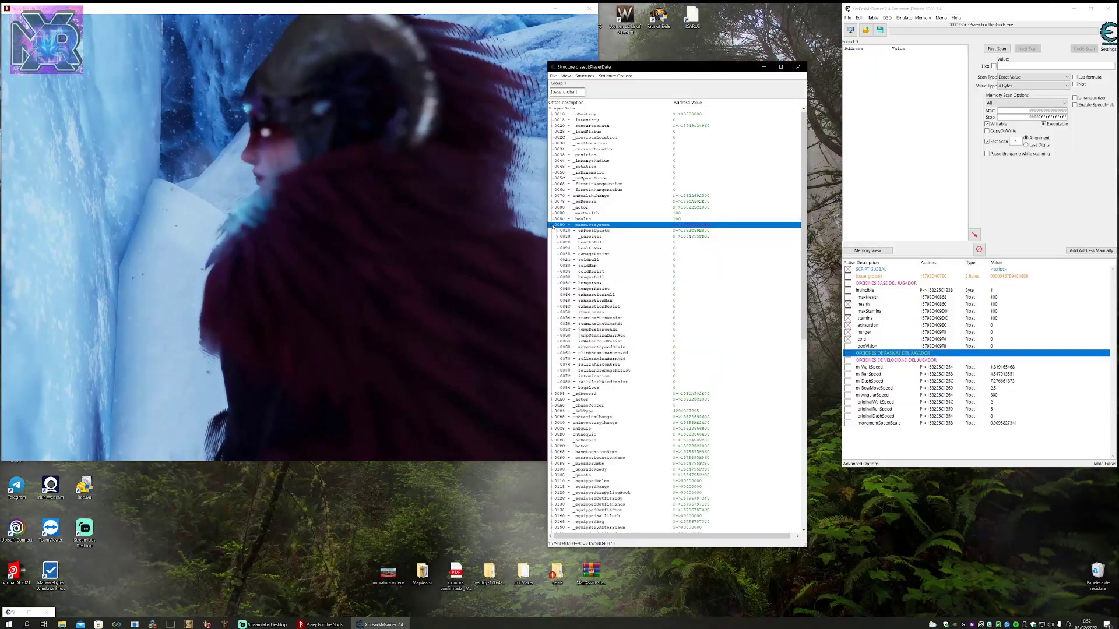
left_click(605, 242)
key("Down")
key("Down")
key("Down")
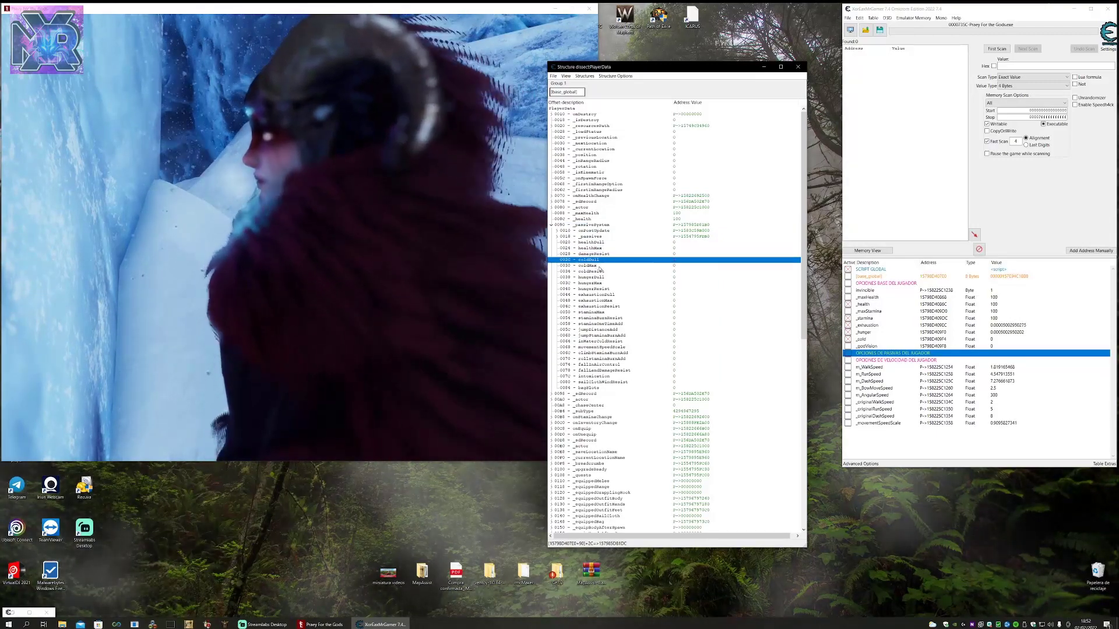
key("Down")
key("Down")
key("Down")
key("Down")
key("Down")
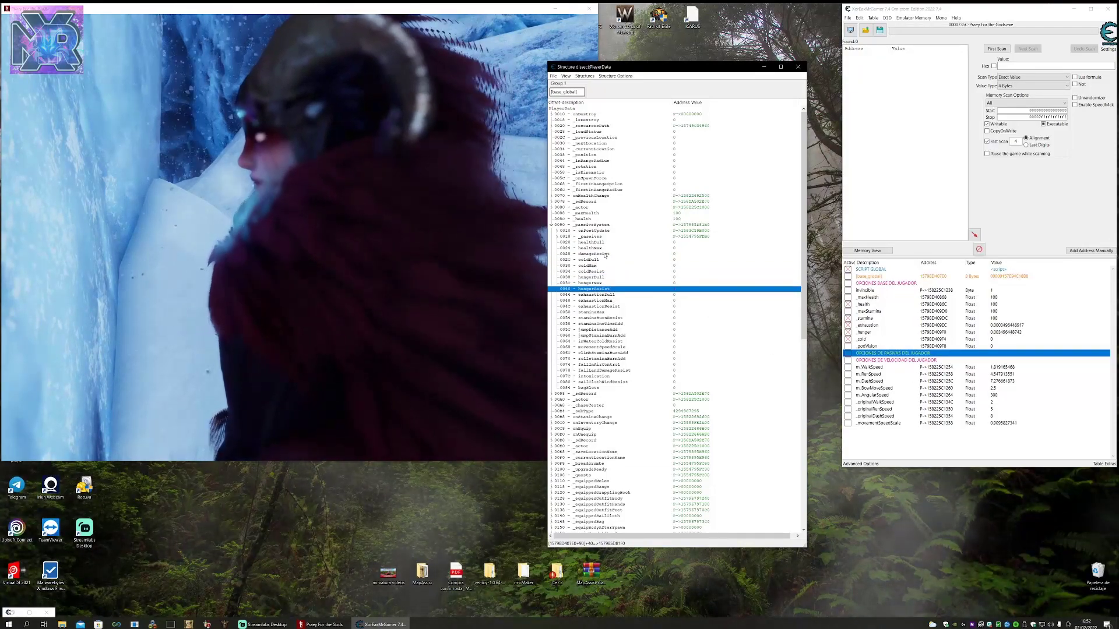
Add damageResist, coldResist, hungerResist, exhaustionResist, staminaBurnResist, inWaterColdResist, fallLandDamageResist and sailClothWindResist from _passiveSystem to the address list.
left_click(608, 254)
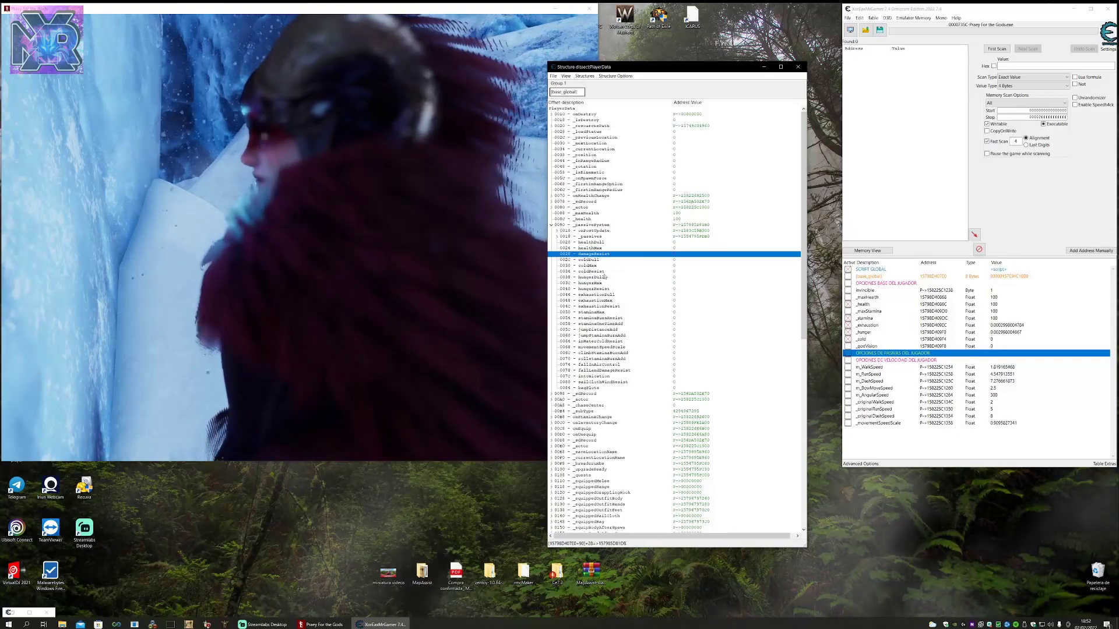
left_click(602, 271, "ctrl")
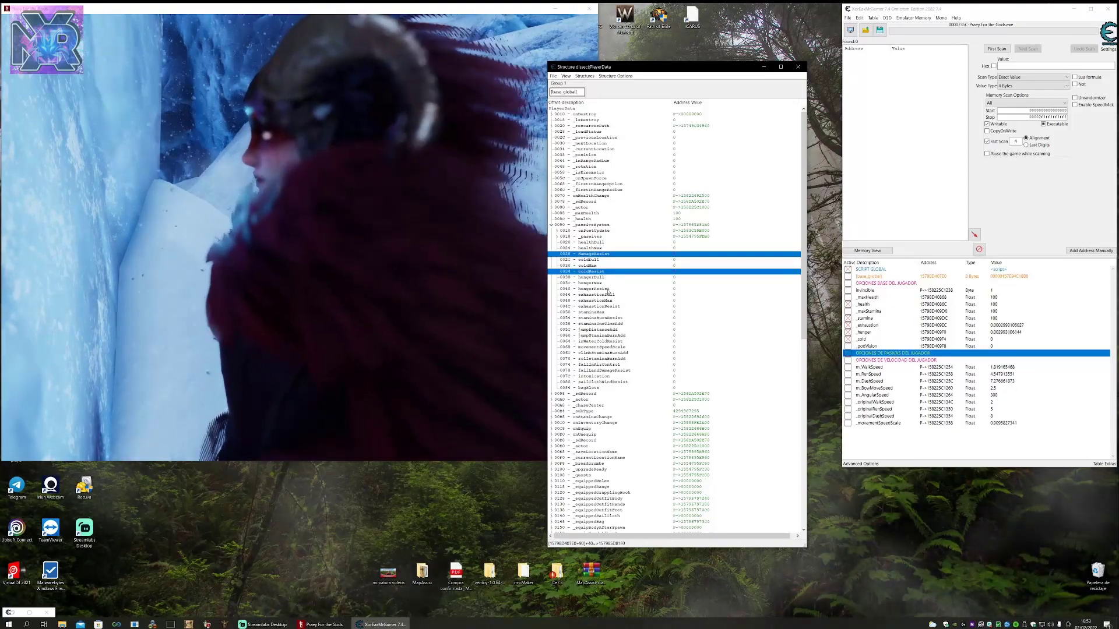
left_click(606, 289, "ctrl")
left_click(614, 306, "ctrl")
left_click(606, 318, "ctrl")
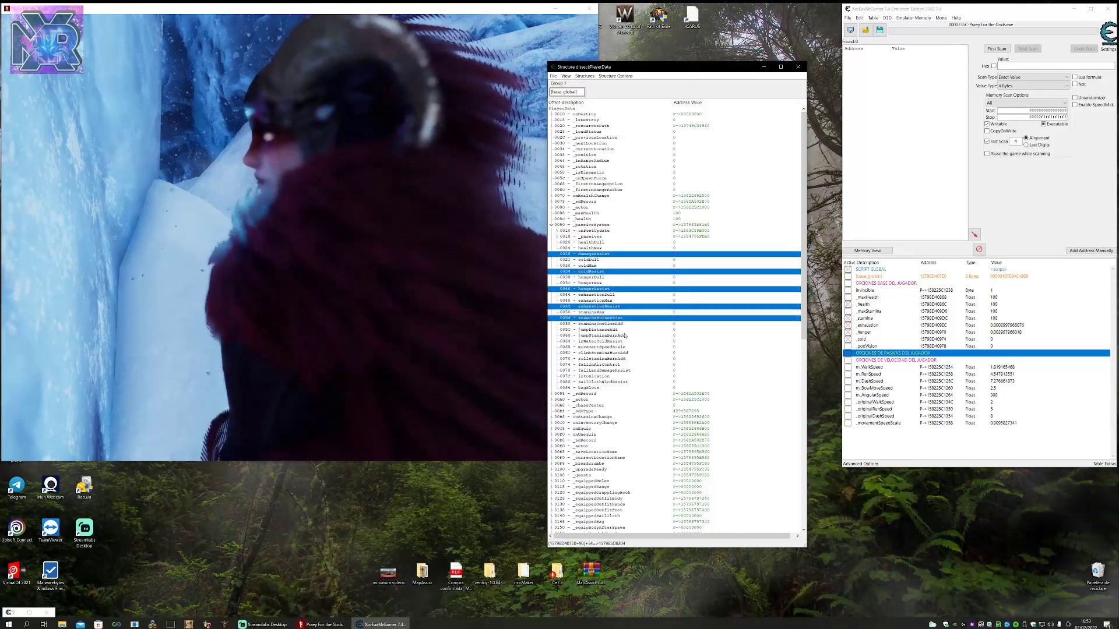
left_click(624, 341, "ctrl")
left_click(609, 370, "ctrl")
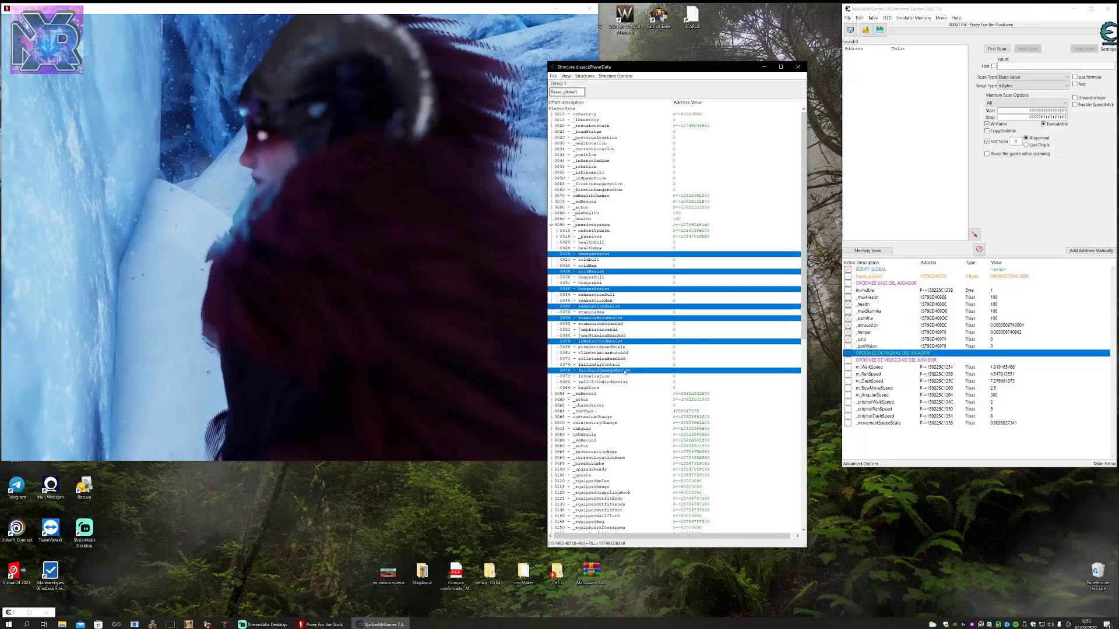
left_click(620, 382, "ctrl")
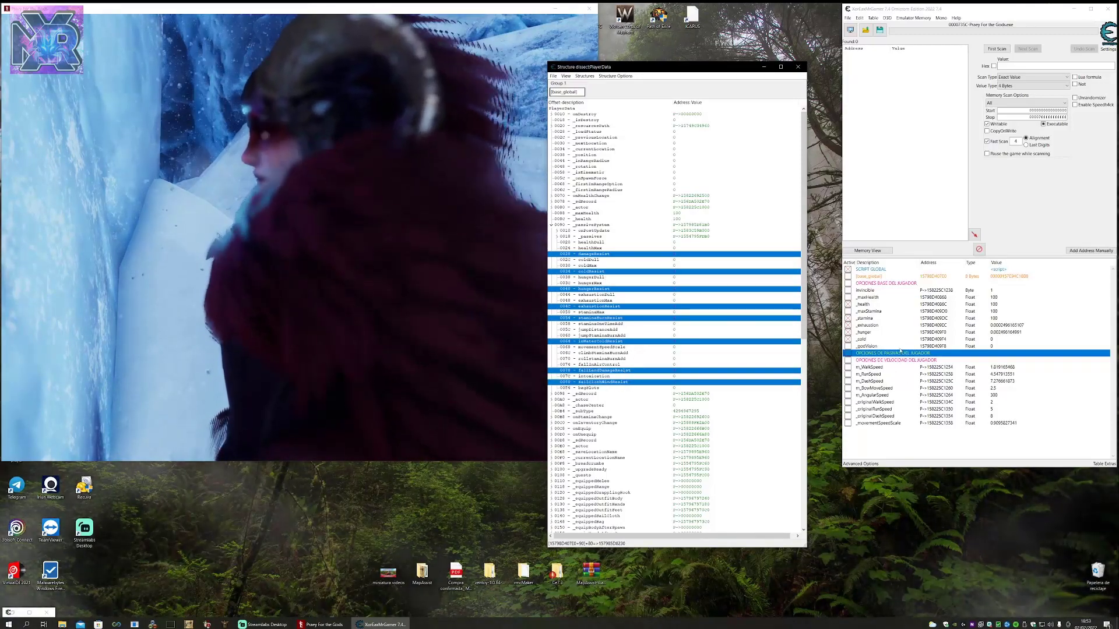
left_click_drag(606, 271, 899, 355)
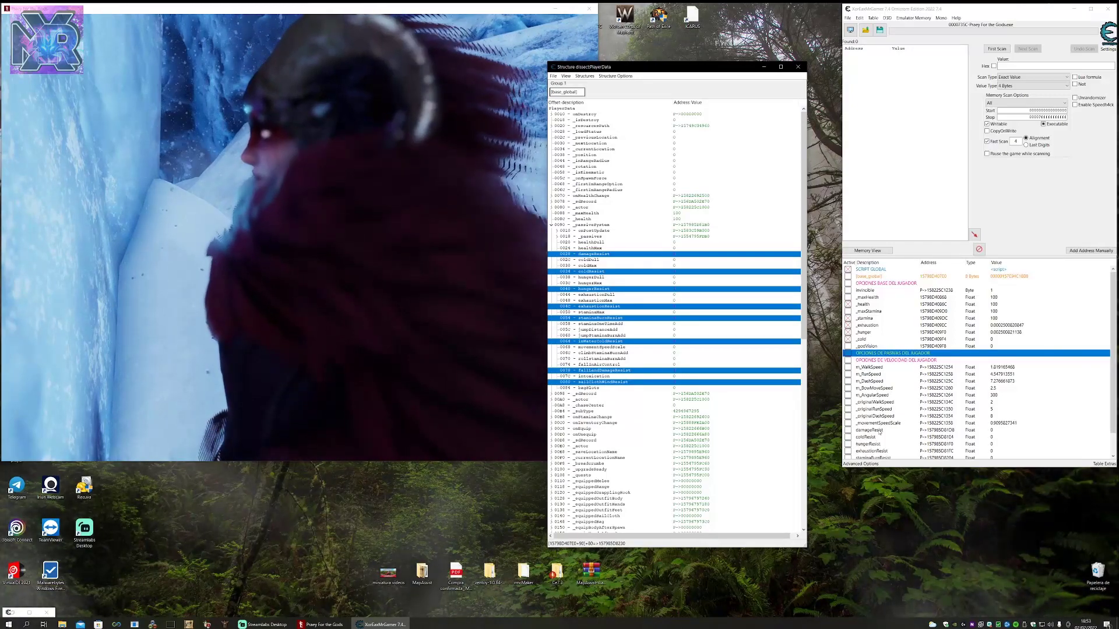
Move damageResist from the end of the address list to directly below the passive options header.
left_click(871, 430)
scroll(883, 451, "down", 1)
left_click(890, 454, "shift")
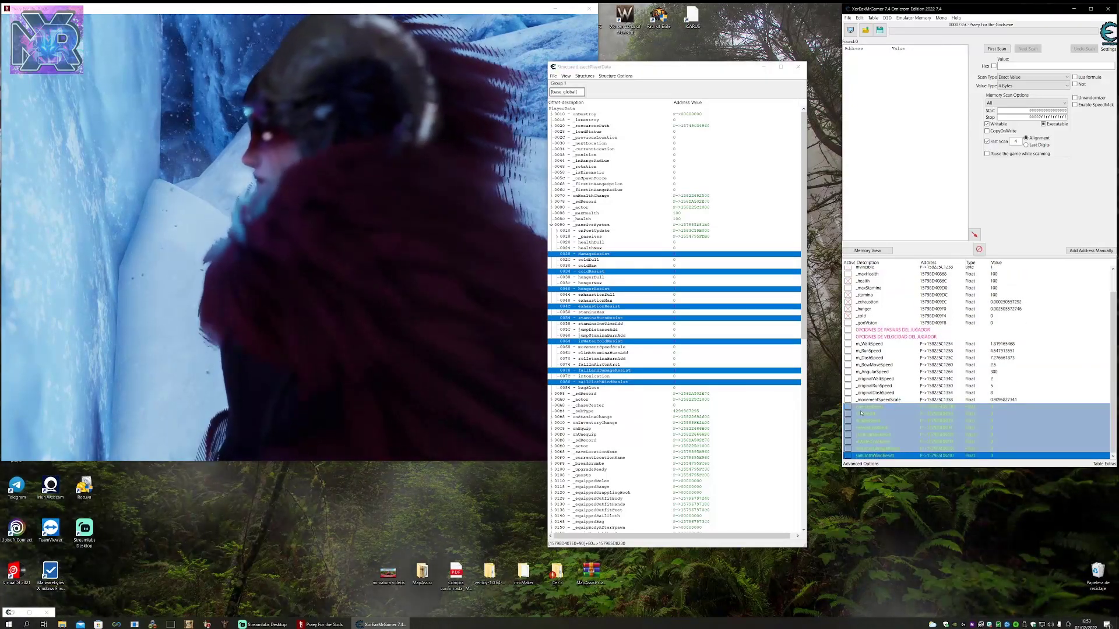
left_click_drag(890, 452, 861, 338)
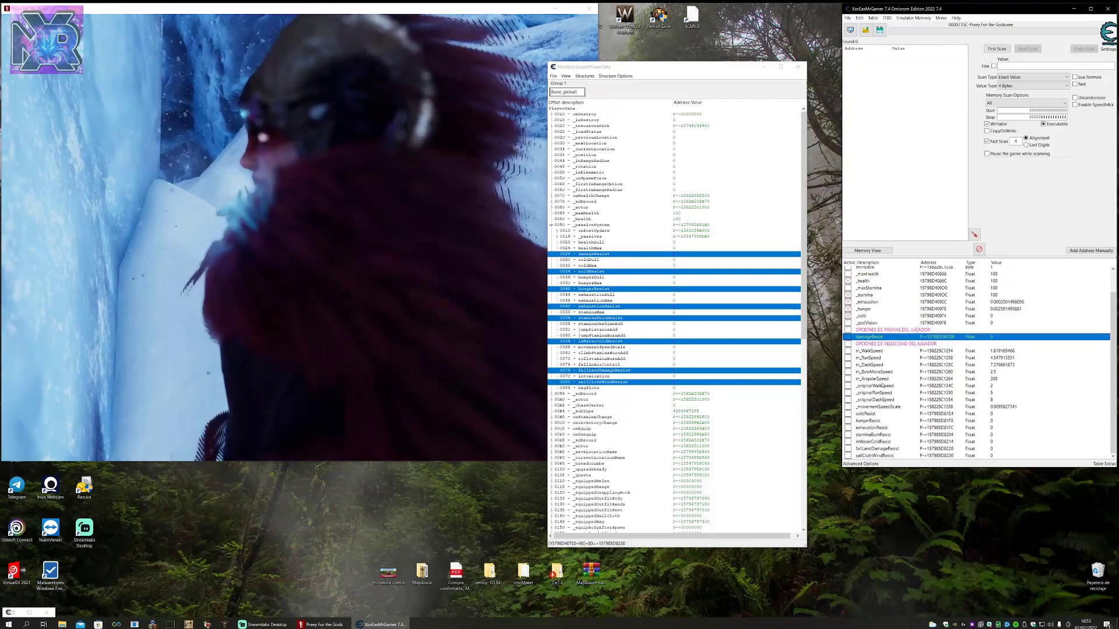
Try to select the entries from coldResist to sailClothWindResist together for moving as one group.
left_click(873, 415)
left_click(873, 456, "shift")
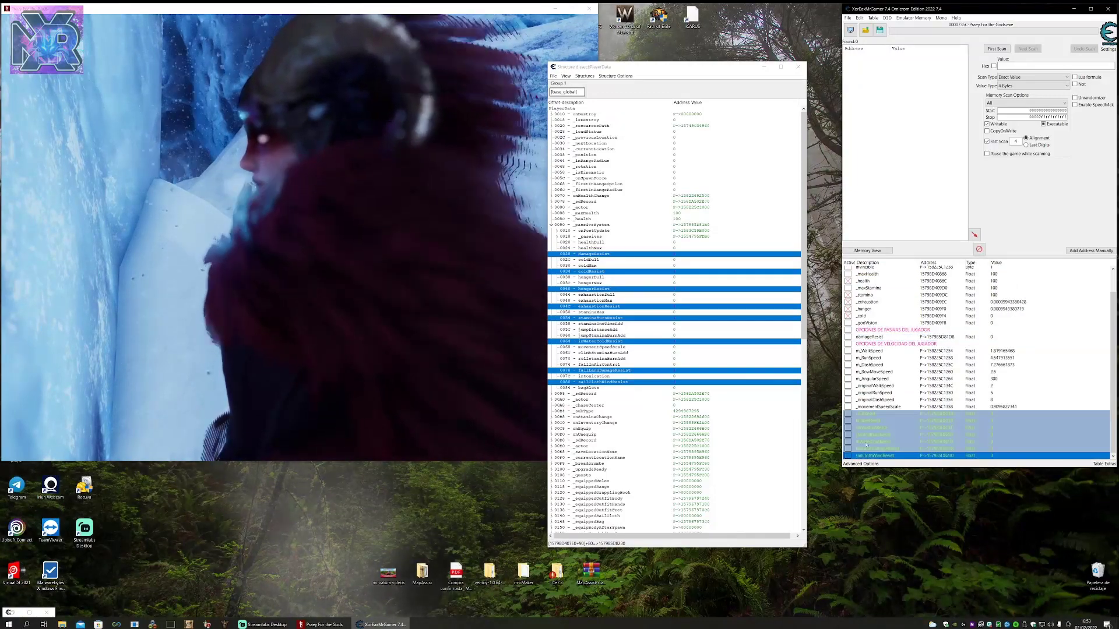
left_click(853, 412)
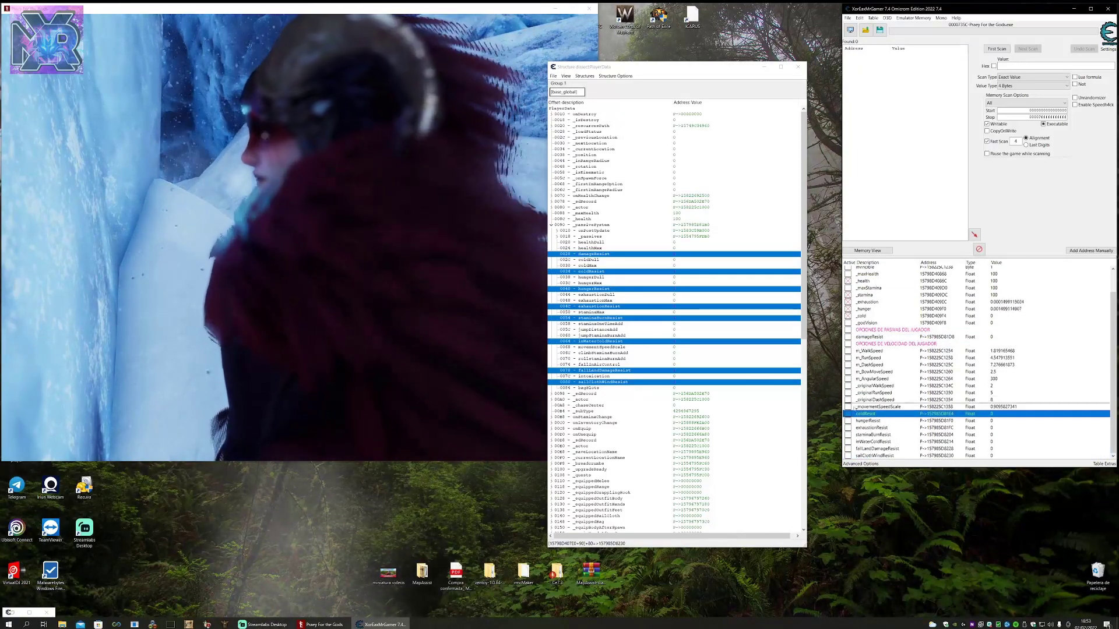
left_click(875, 456, "shift")
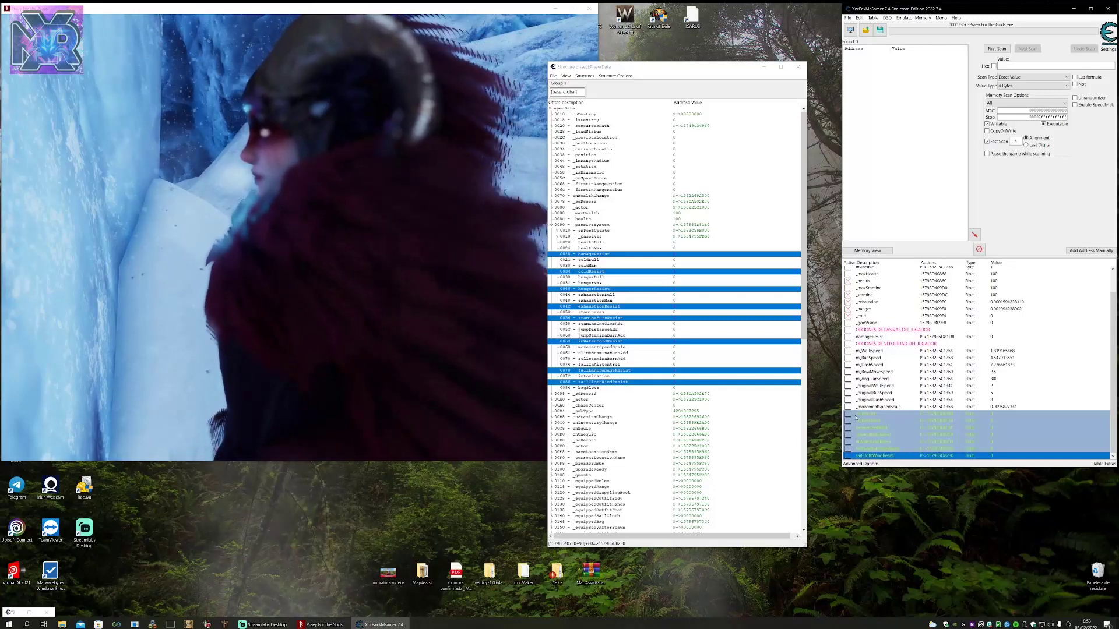
left_click(856, 414)
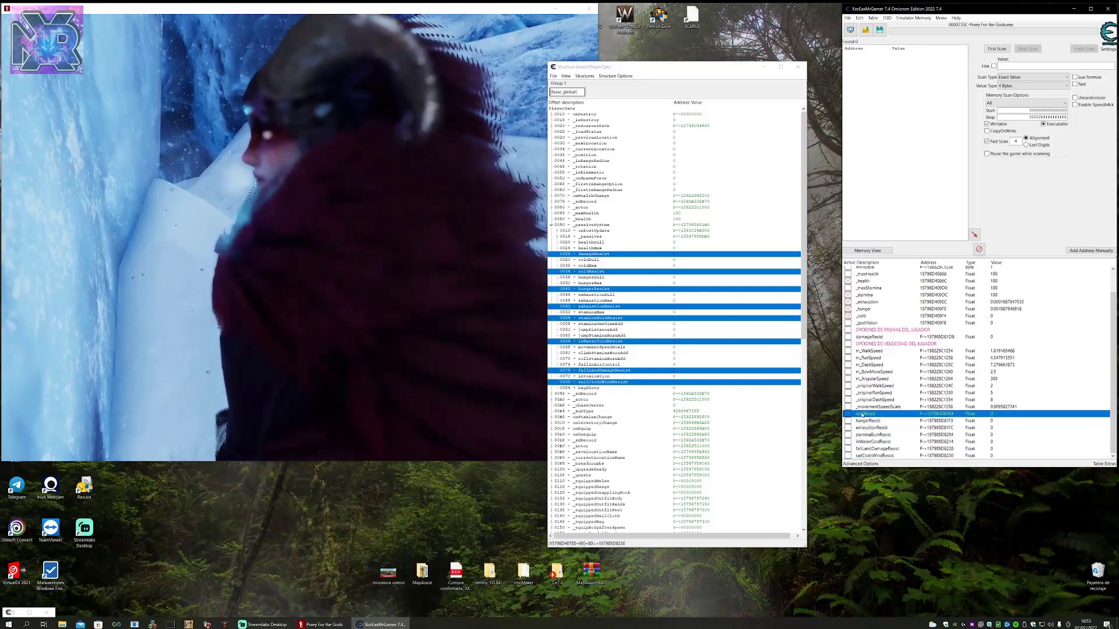
left_click(862, 456, "shift")
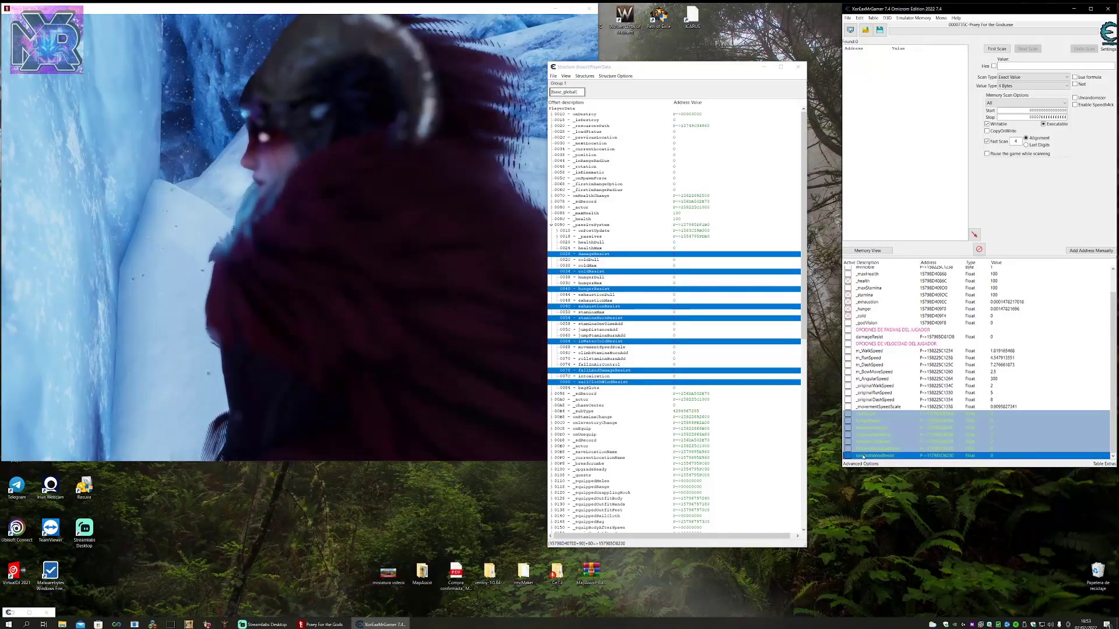
left_click(855, 415)
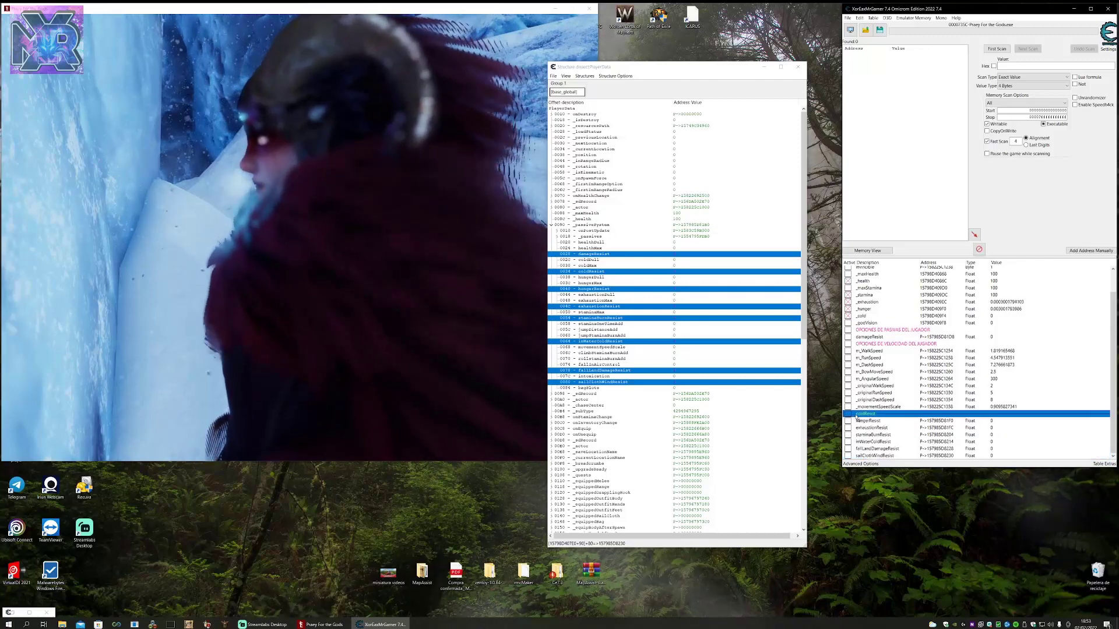
left_click_drag(862, 421, 860, 458)
Move coldResist, hungerResist, exhaustionResist, staminaBurnResist, inWaterColdResist, fallLandDamageResist and sailClothWindResist one by one below damageResist, above the speed options header.
left_click_drag(853, 416, 867, 345)
left_click_drag(866, 420, 867, 348)
left_click_drag(875, 429, 867, 350)
left_click_drag(868, 434, 867, 355)
left_click_drag(874, 443, 868, 357)
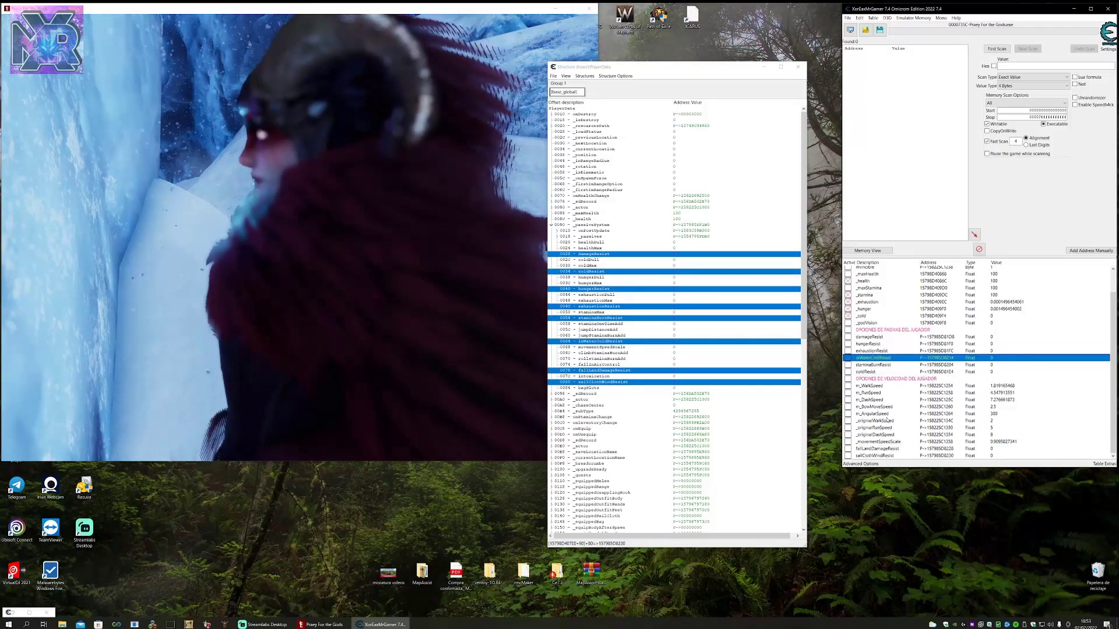
left_click_drag(876, 451, 880, 365)
left_click_drag(887, 456, 883, 373)
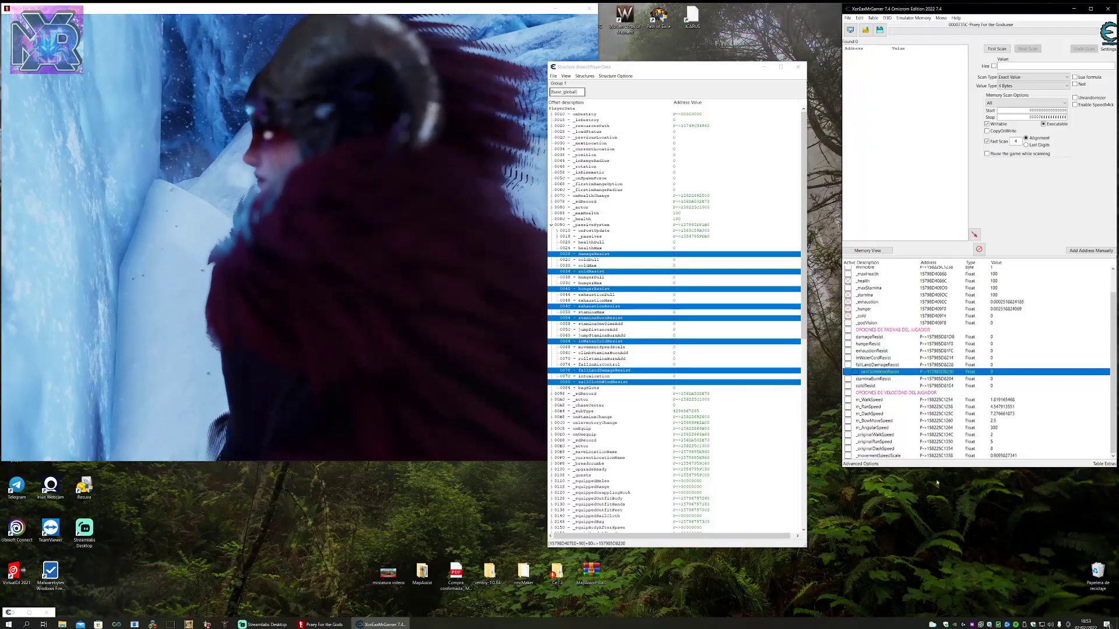
Enlarge the cheat table window to show all entries, and save the table as Praey For the Gods_youtube, confirming the signature password.
left_click_drag(922, 468, 925, 552)
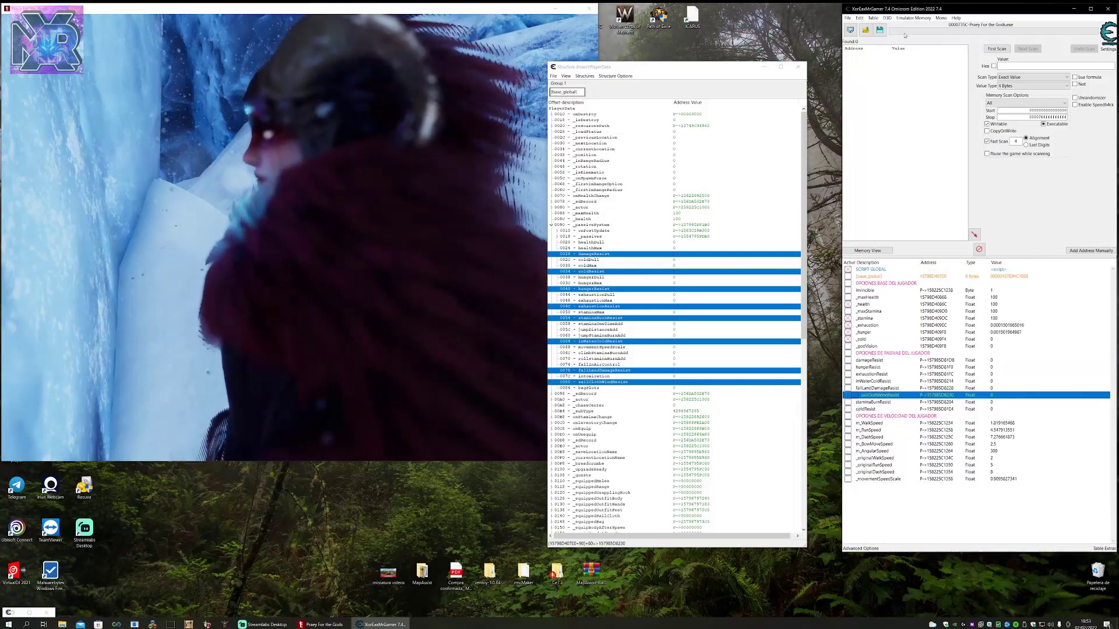
left_click(881, 30)
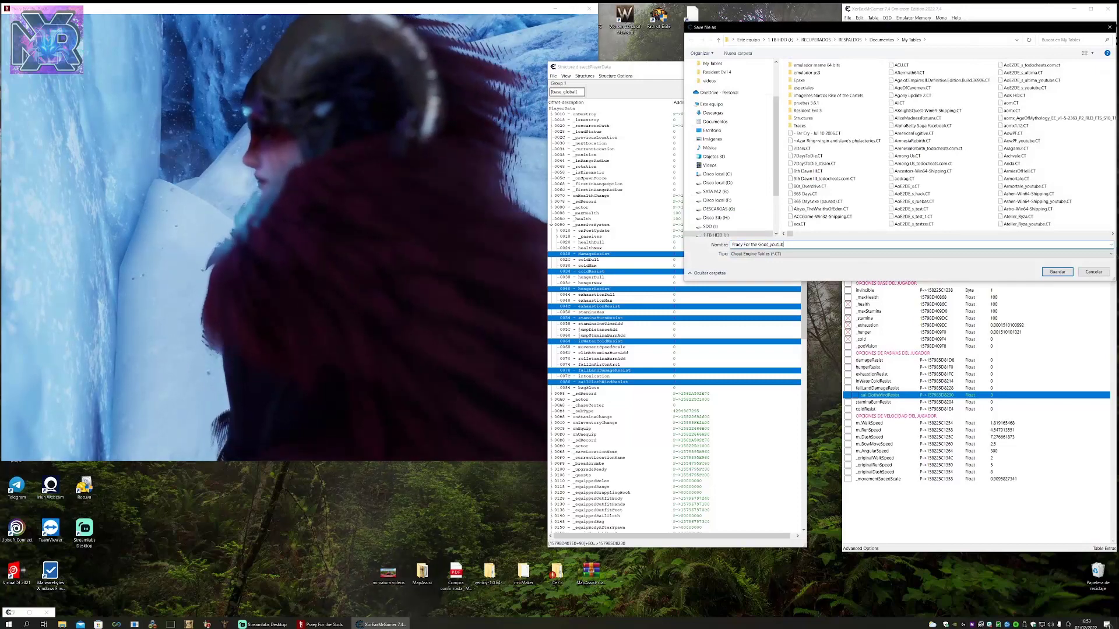
key("Return")
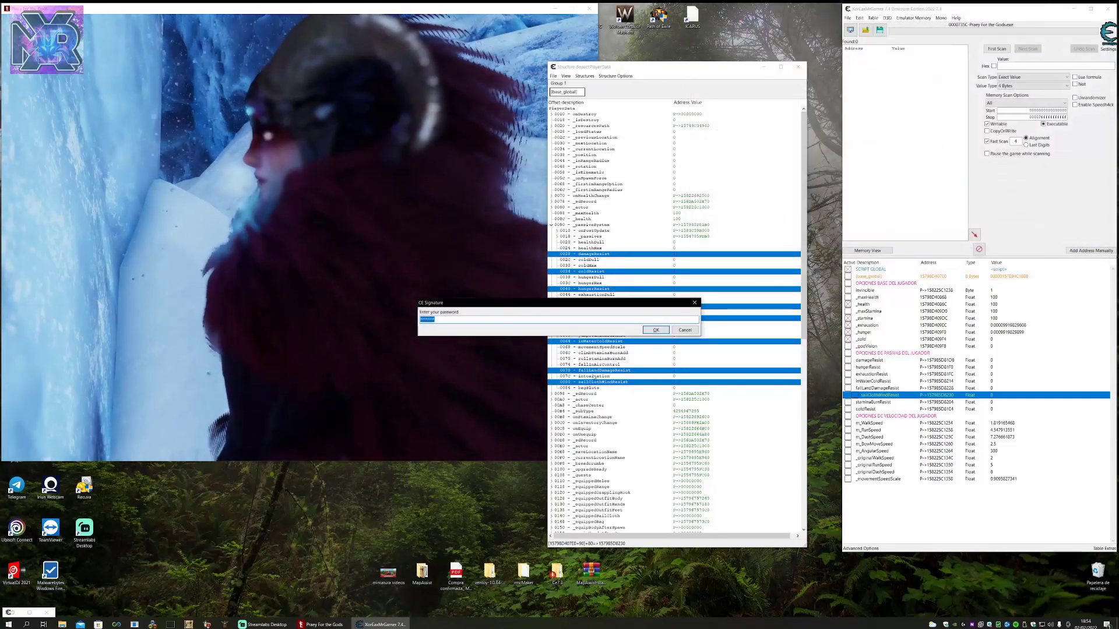
left_click(654, 330)
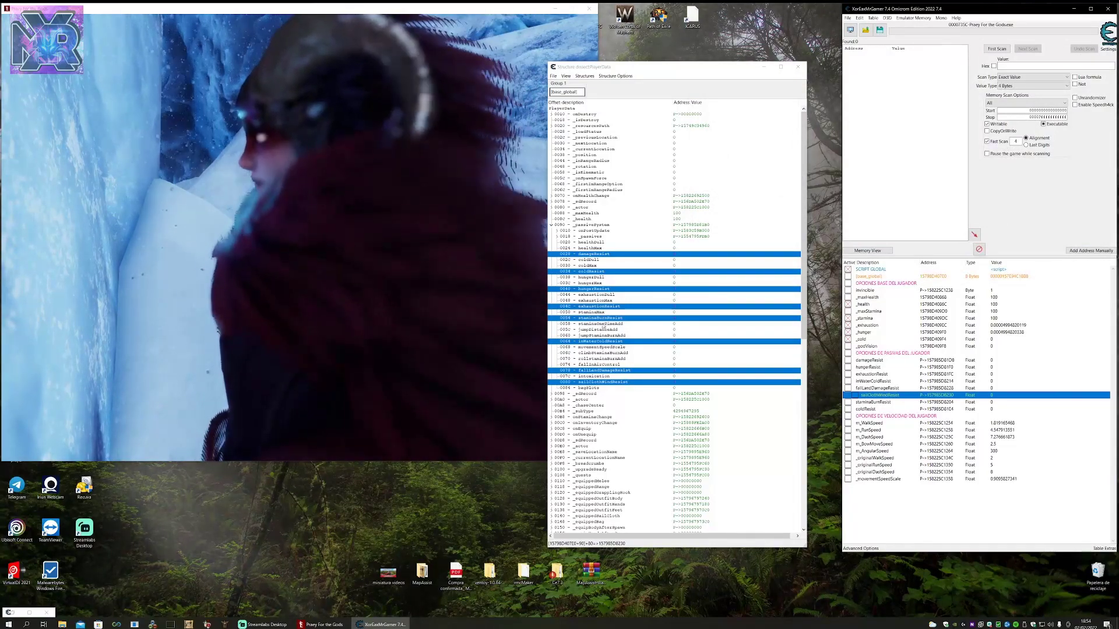
Add movementSpeedScale from _passiveSystem to the address list and collapse the _passiveSystem node.
left_click(588, 347)
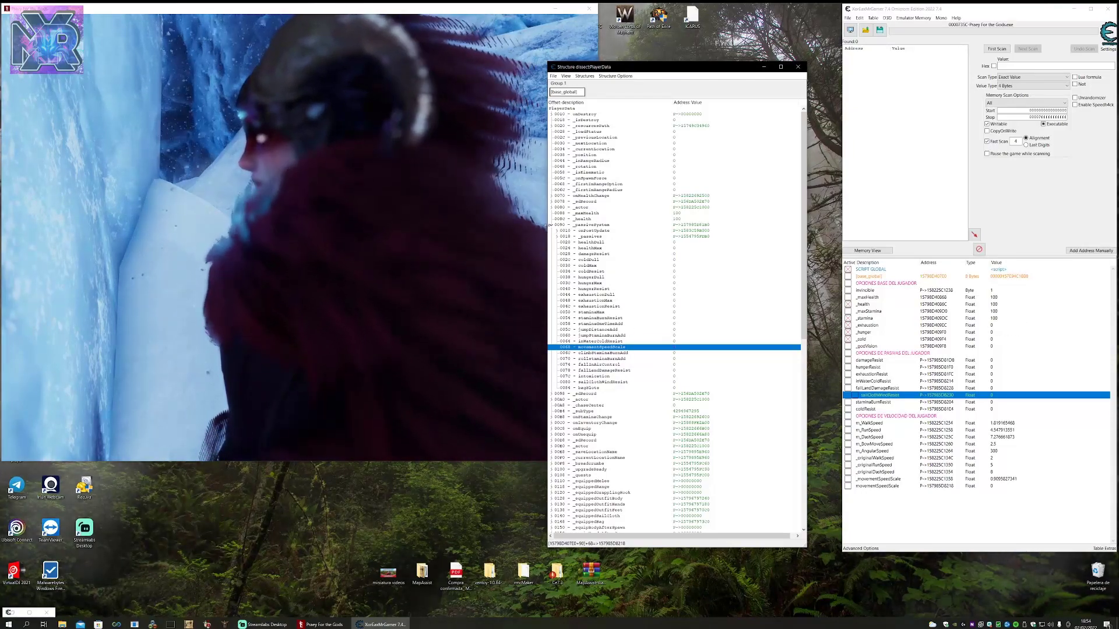
left_click(550, 225)
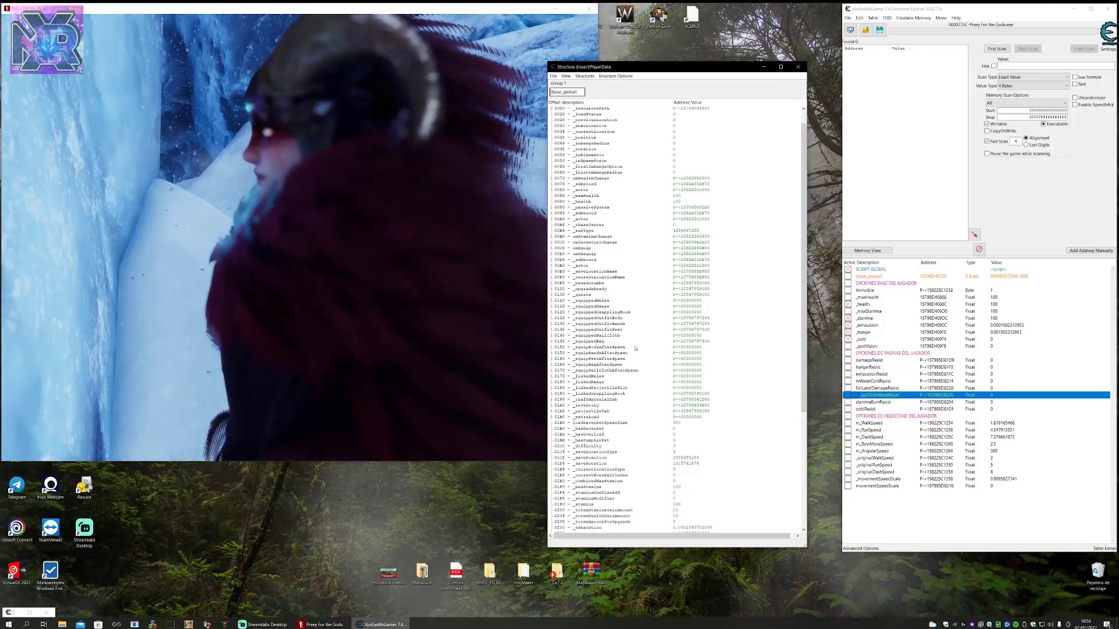
Look through the remaining PlayerData fields for the inventory and slot fields, down to _meleeSlots.
scroll(636, 348, "down", 3)
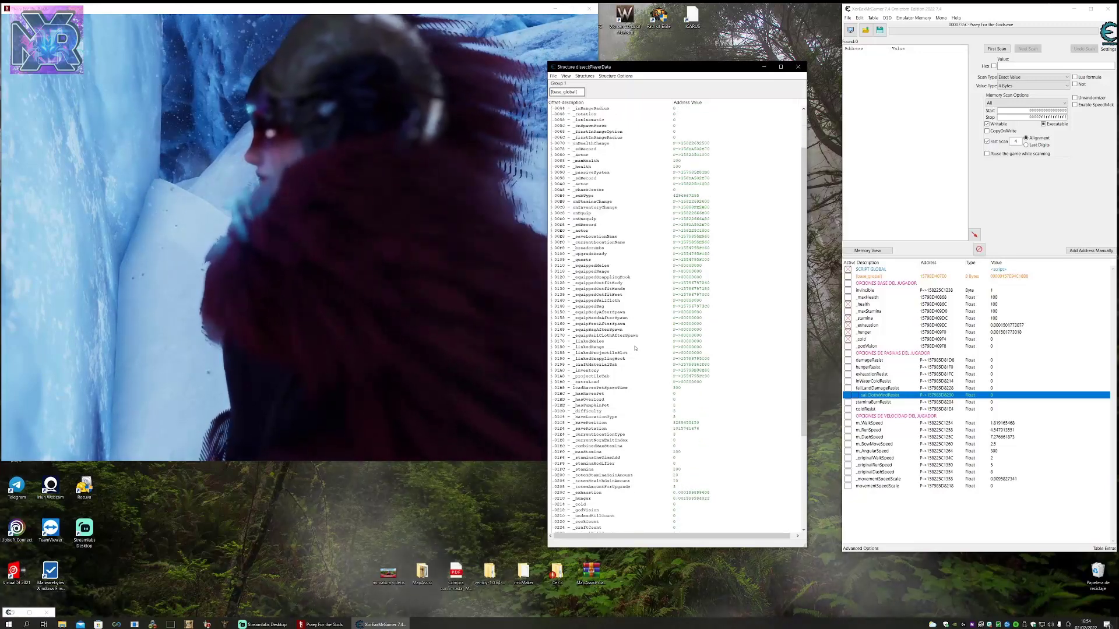
left_click(598, 371)
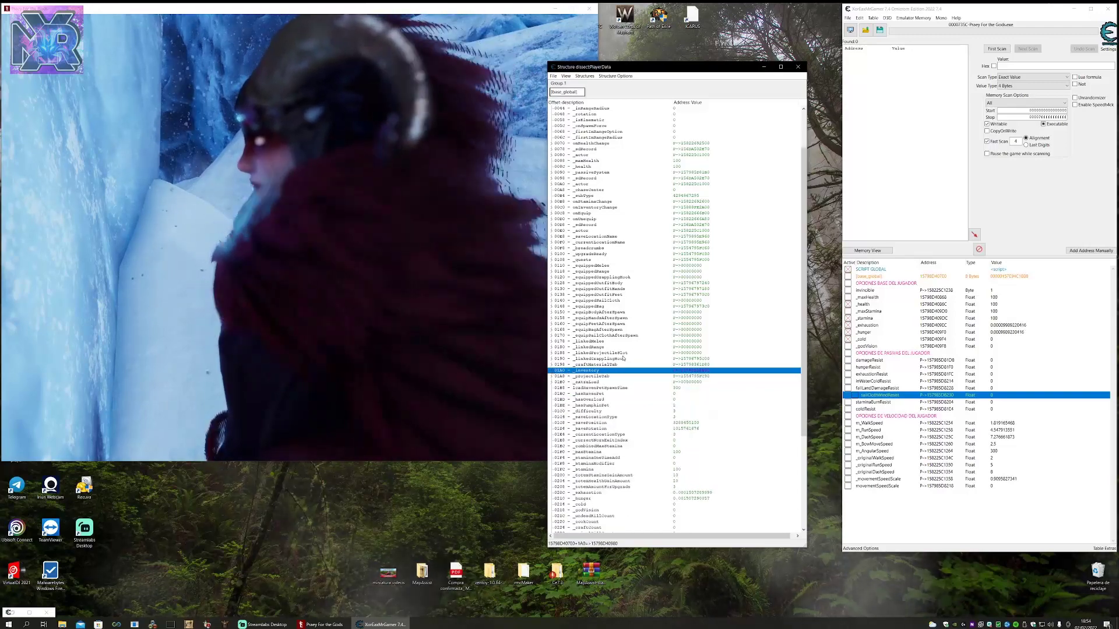
scroll(618, 399, "down", 2)
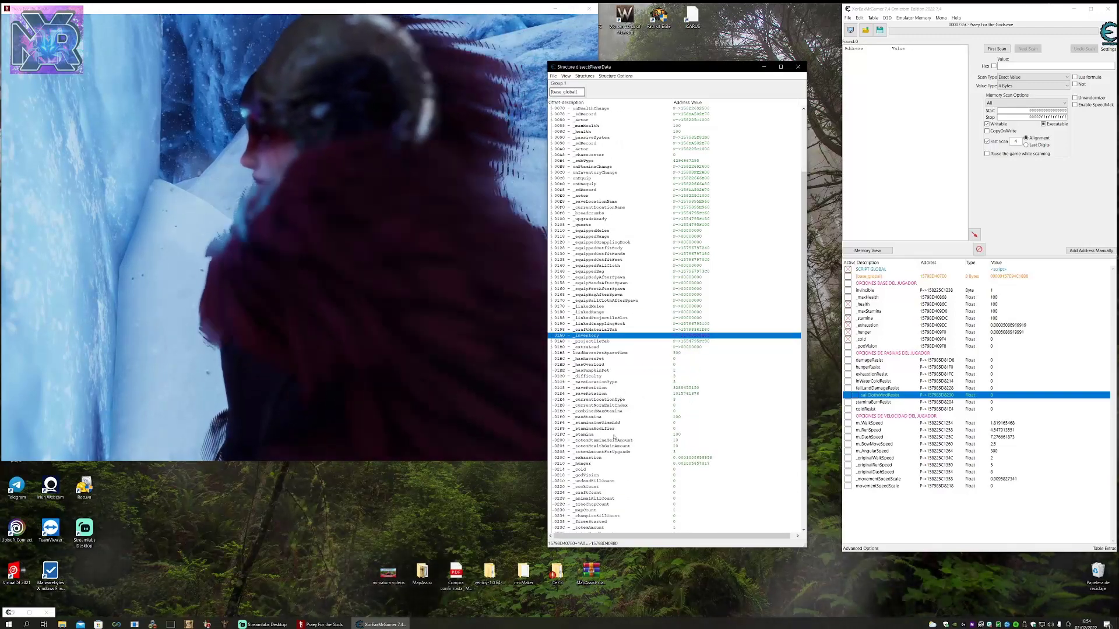
scroll(618, 408, "down", 6)
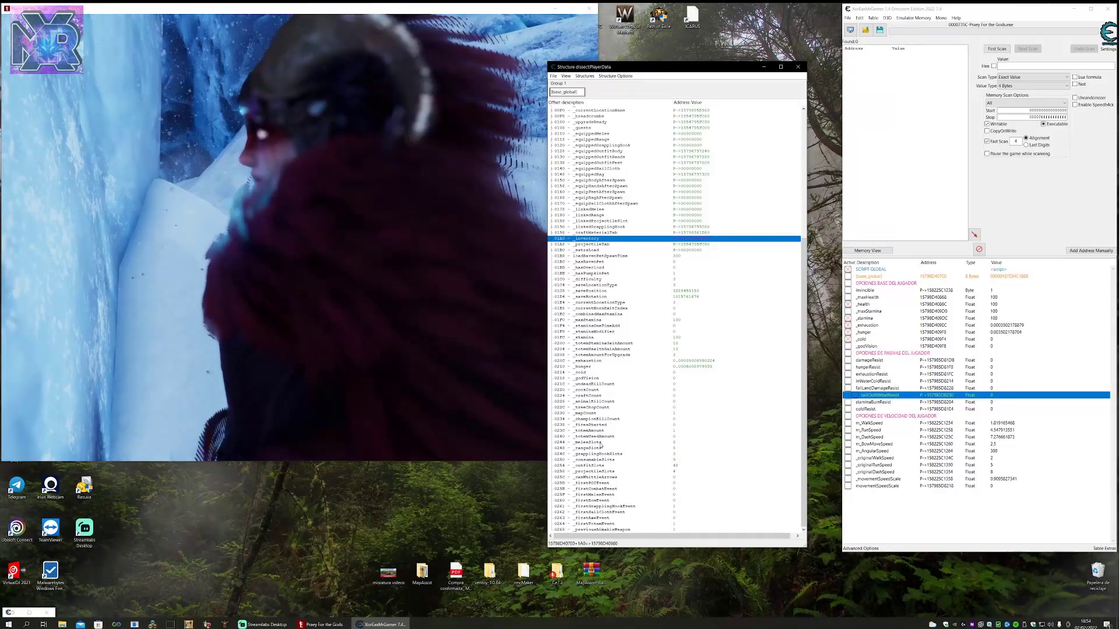
left_click(630, 443)
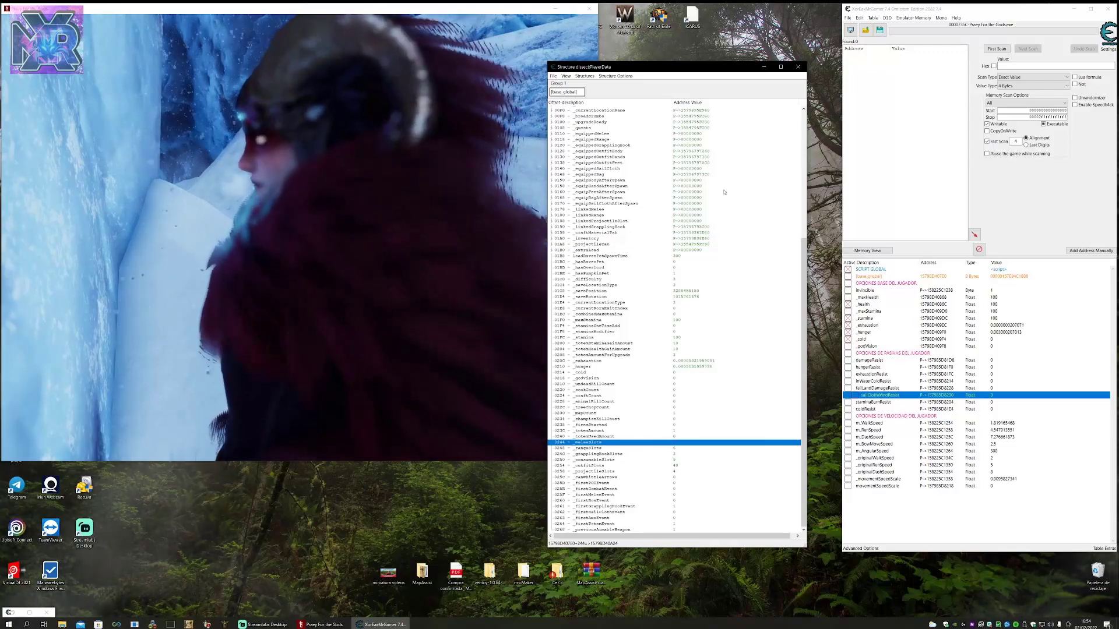
left_click_drag(687, 66, 700, 54)
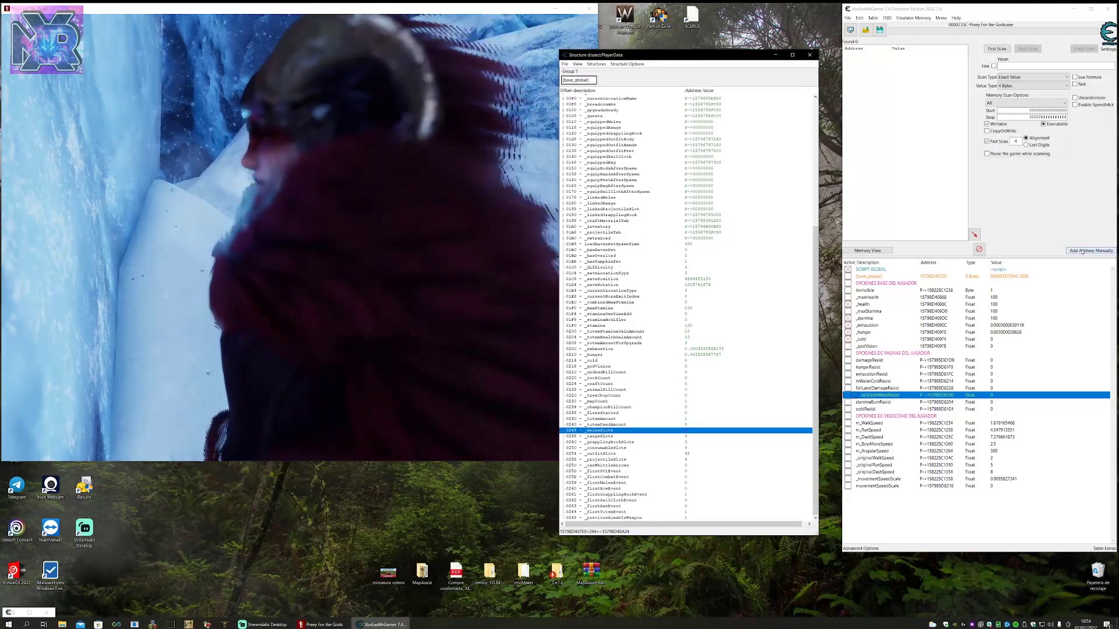
Create a header named OPCIONES DE SLOTS DEL JUGADOR without address support at the end of the address list.
left_click(1082, 250)
key("Escape")
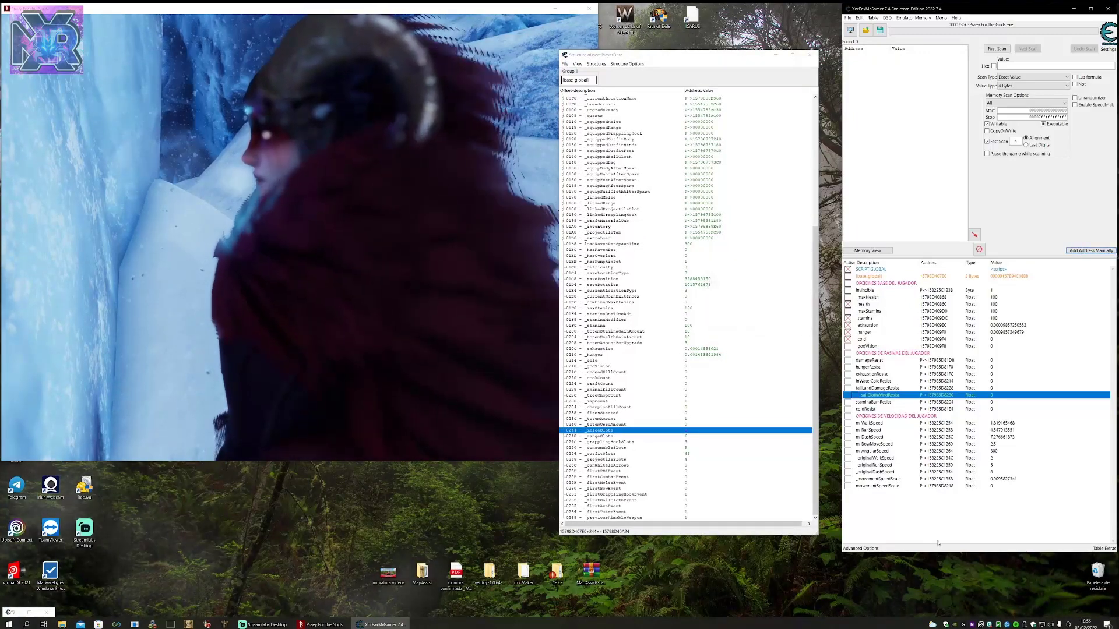
left_click(881, 512)
right_click(881, 512)
left_click(909, 560)
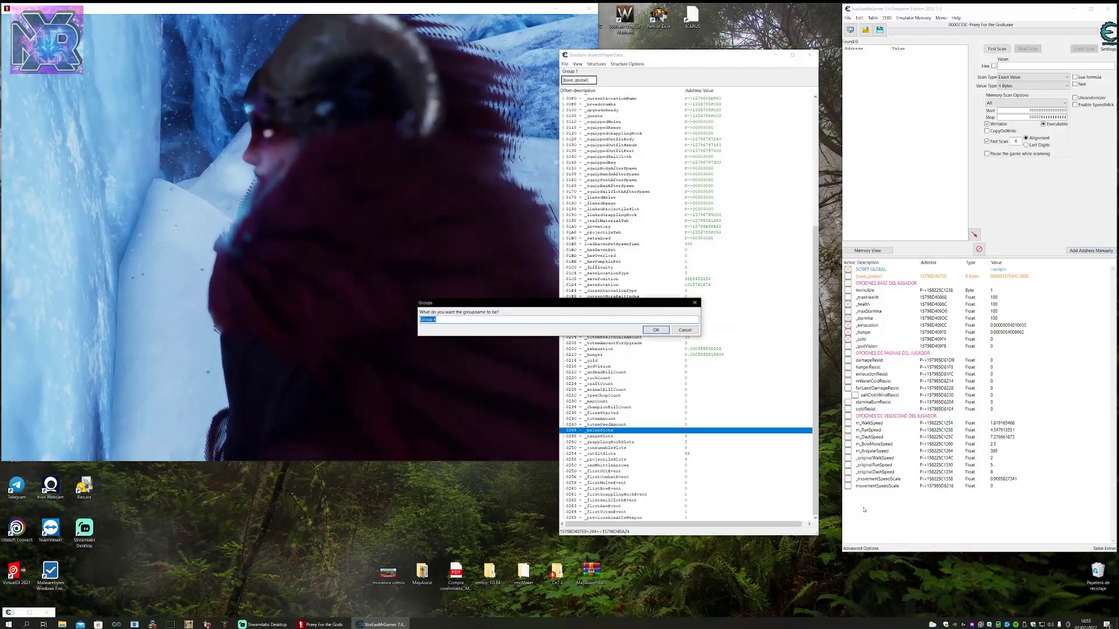
type("OPC")
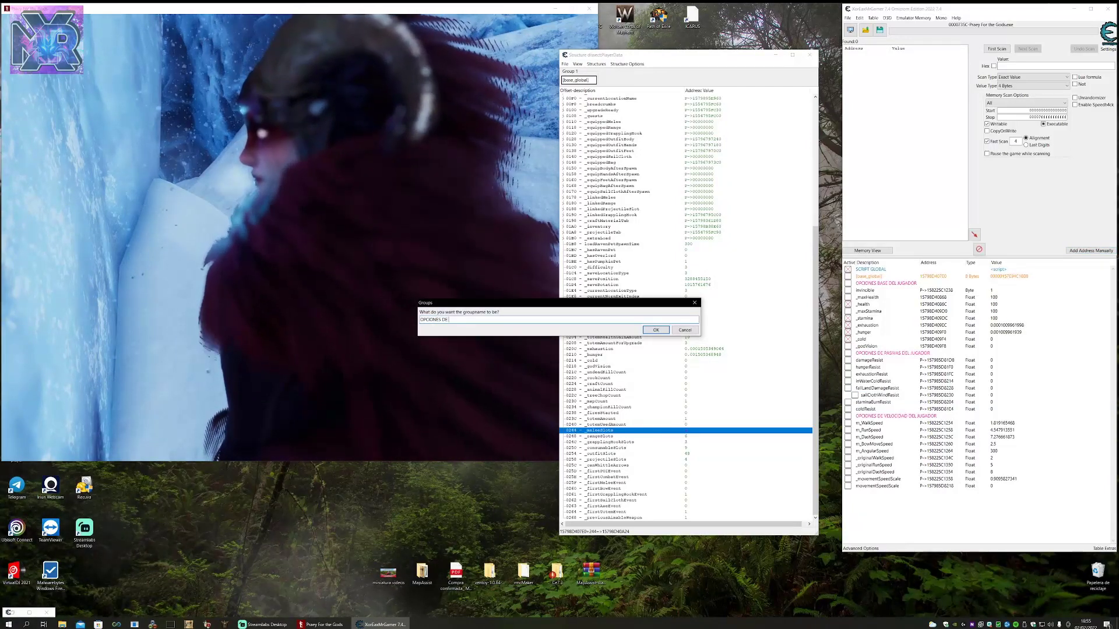
type("IONES DE ")
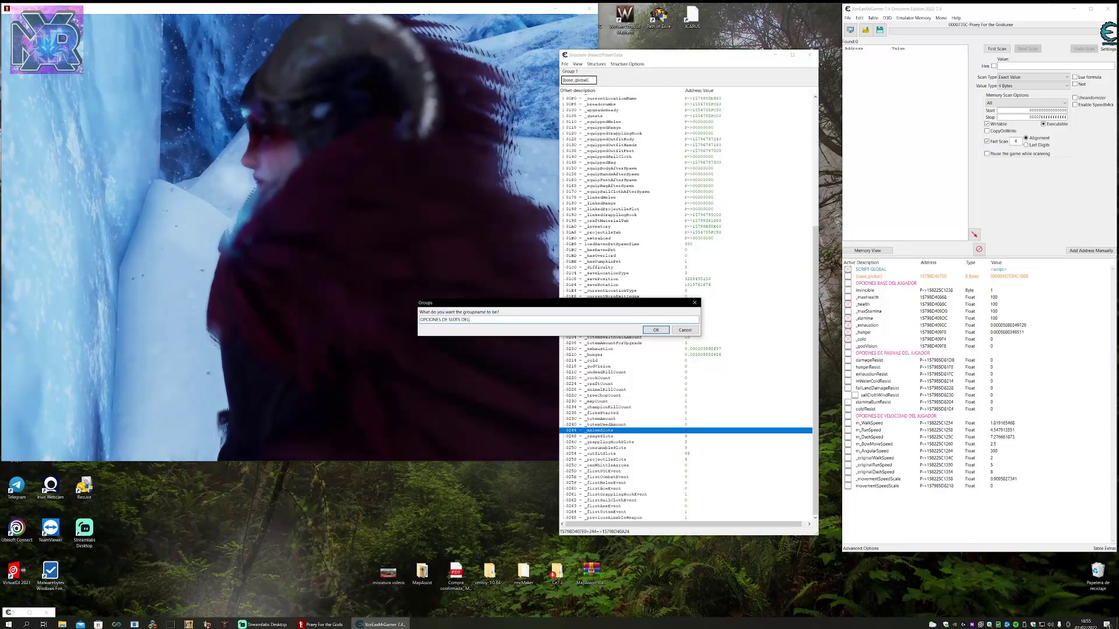
type("SLOTS DEL JUGAD")
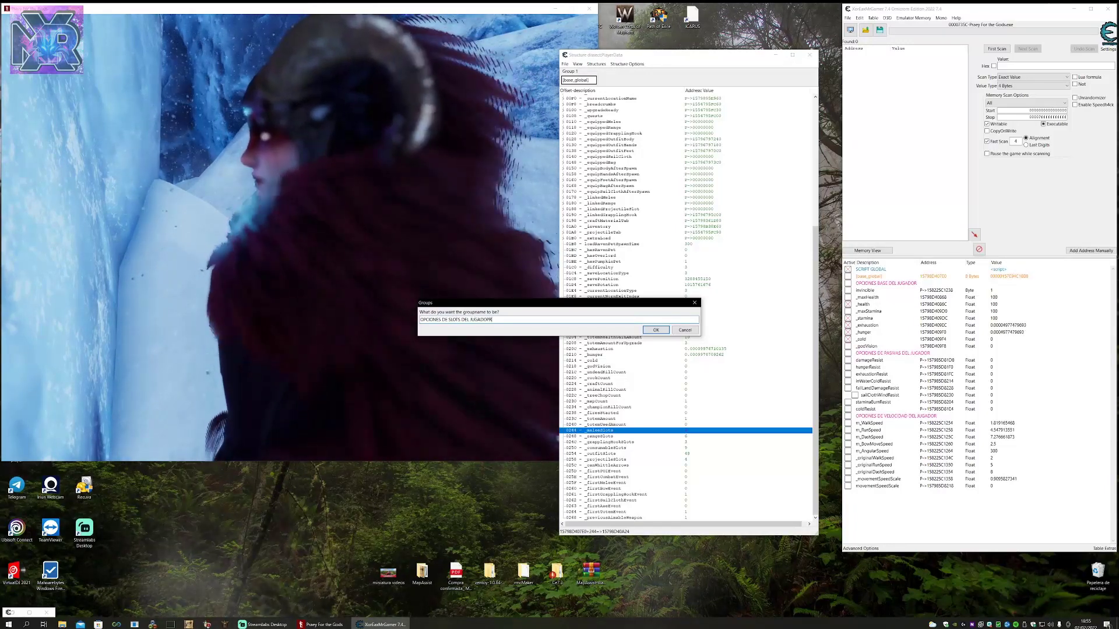
type("OR")
key("Return")
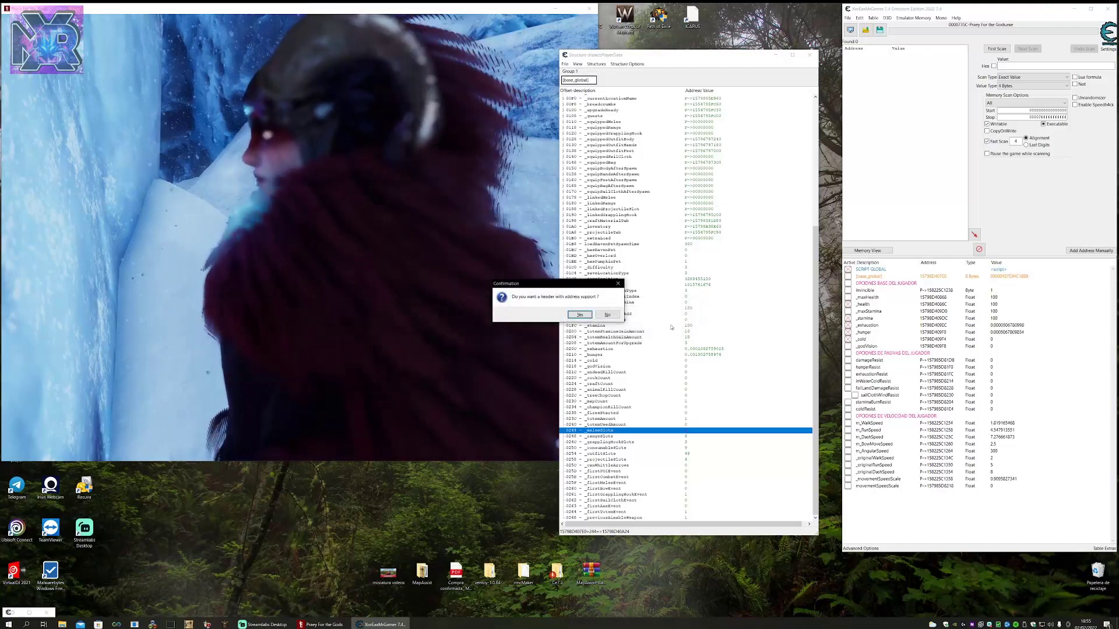
left_click(608, 314)
Change the color of the OPCIONES DE SLOTS DEL JUGADOR header to the same pink as the other section headers.
right_click(913, 498)
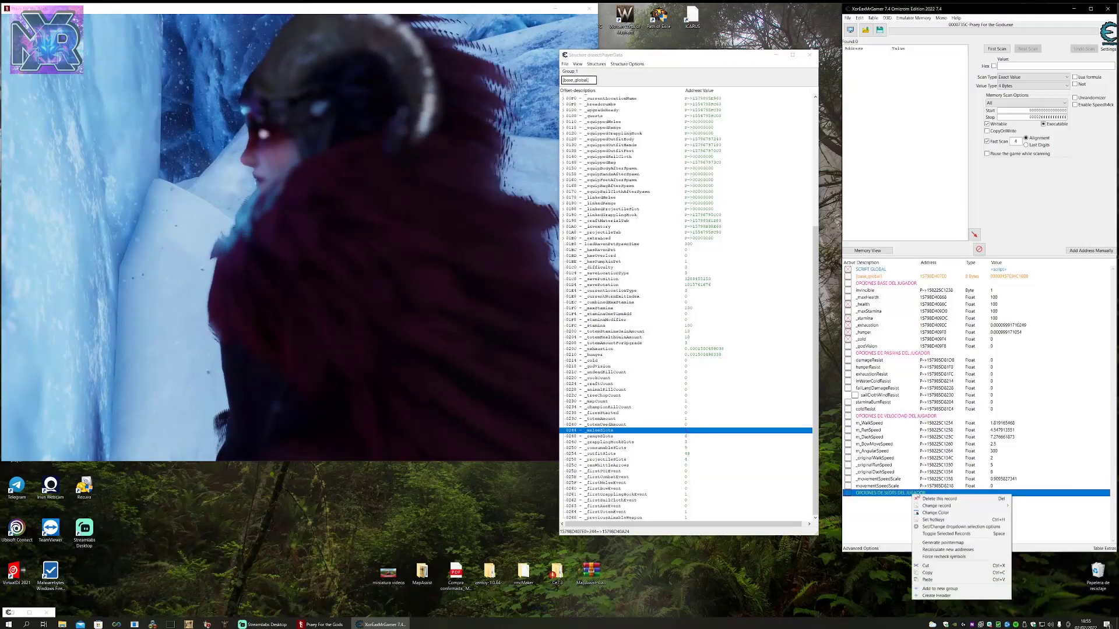
left_click(957, 513)
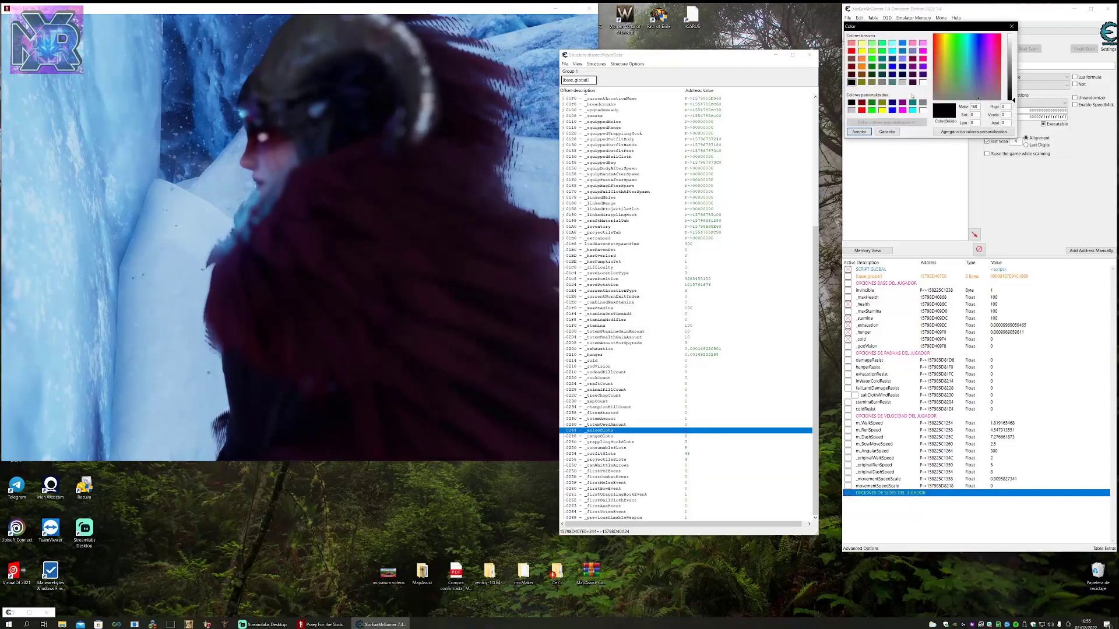
left_click(923, 59)
left_click(860, 132)
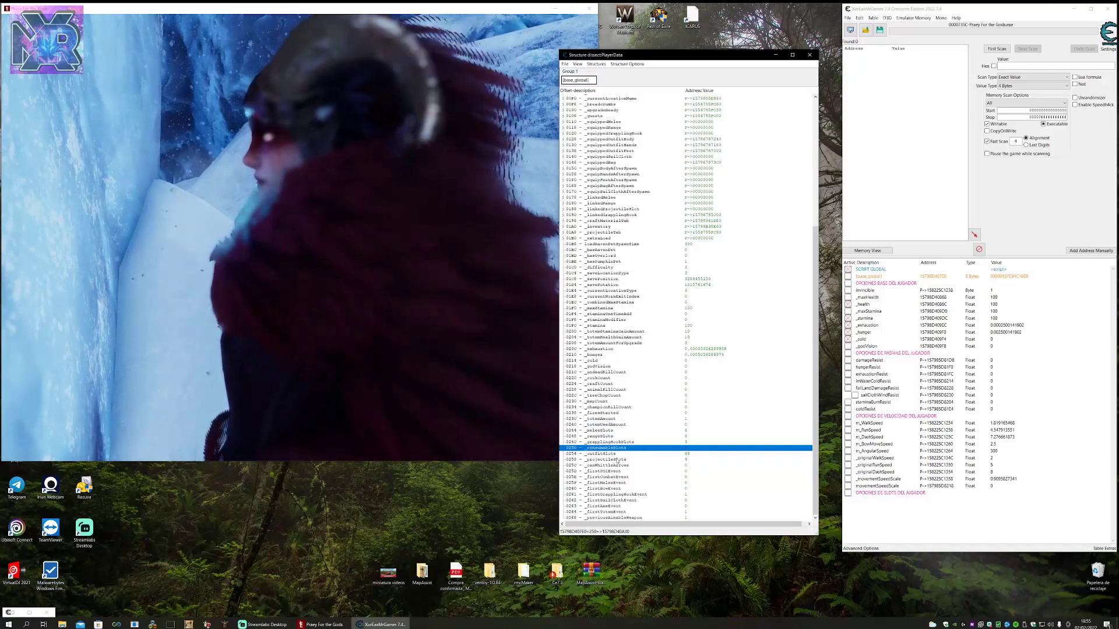
Open the melee weapons section of the game's inventory and compare its slots with the _meleeSlots field in PlayerData.
left_click(606, 454)
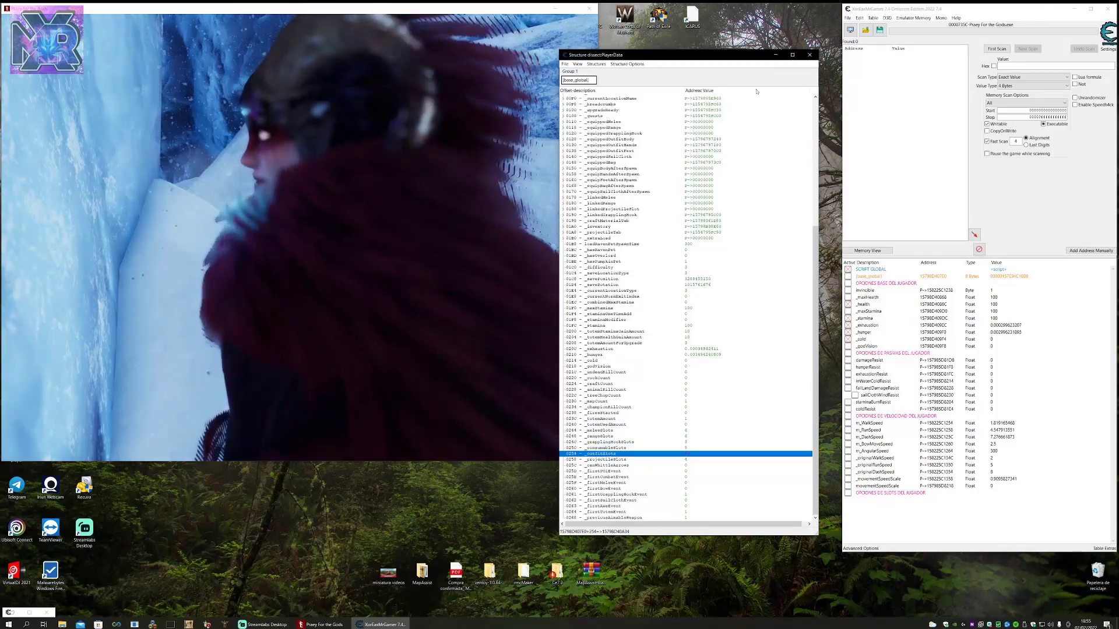
left_click_drag(641, 54, 658, 39)
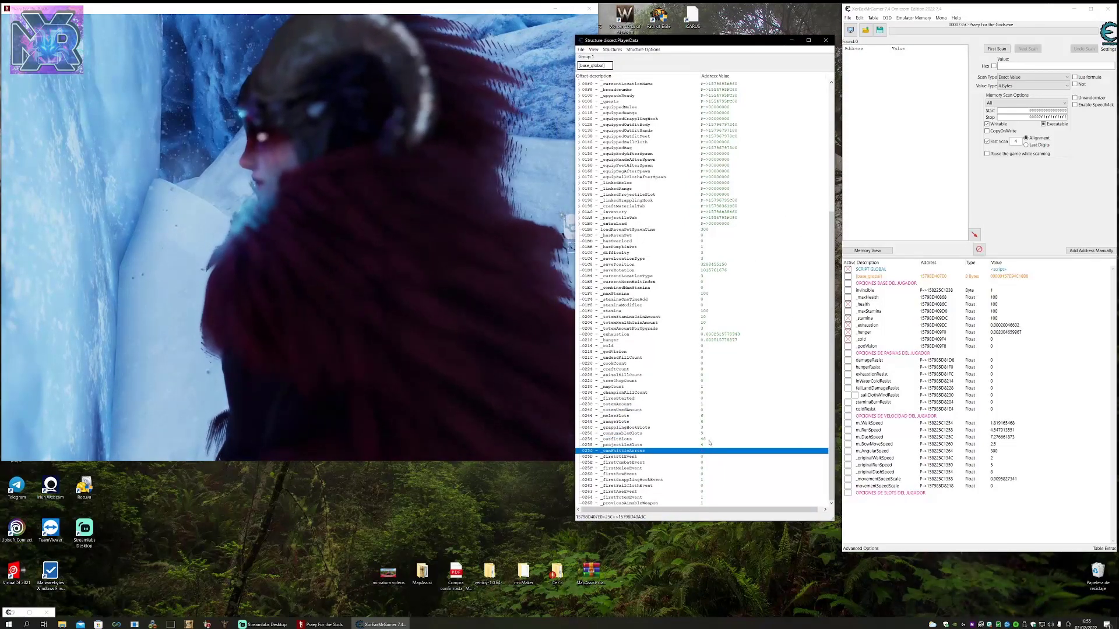
left_click(300, 241)
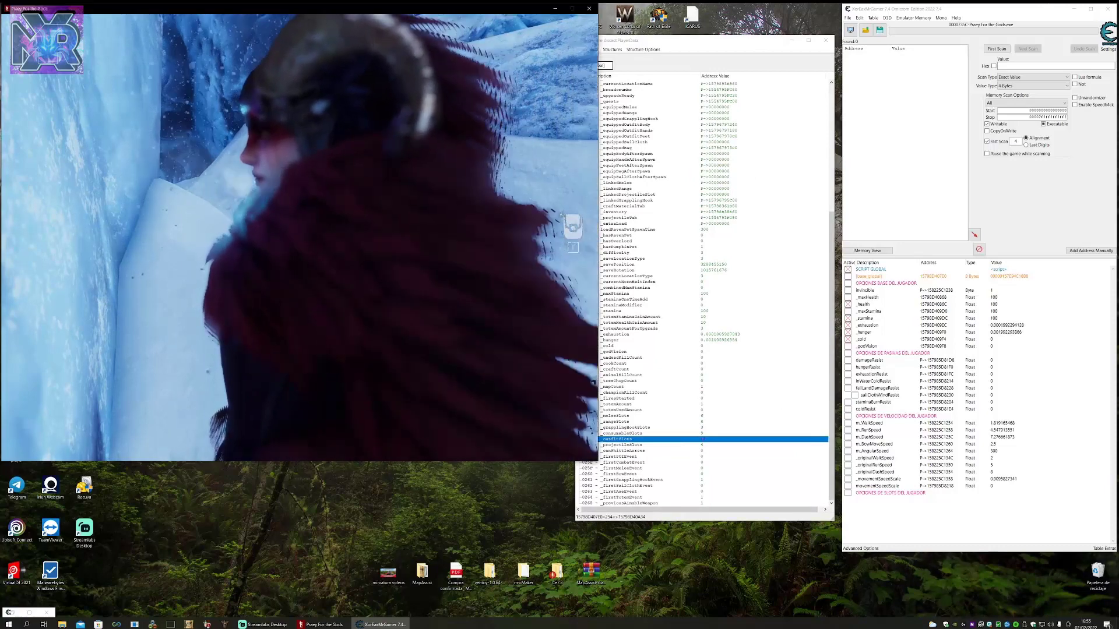
key("Tab")
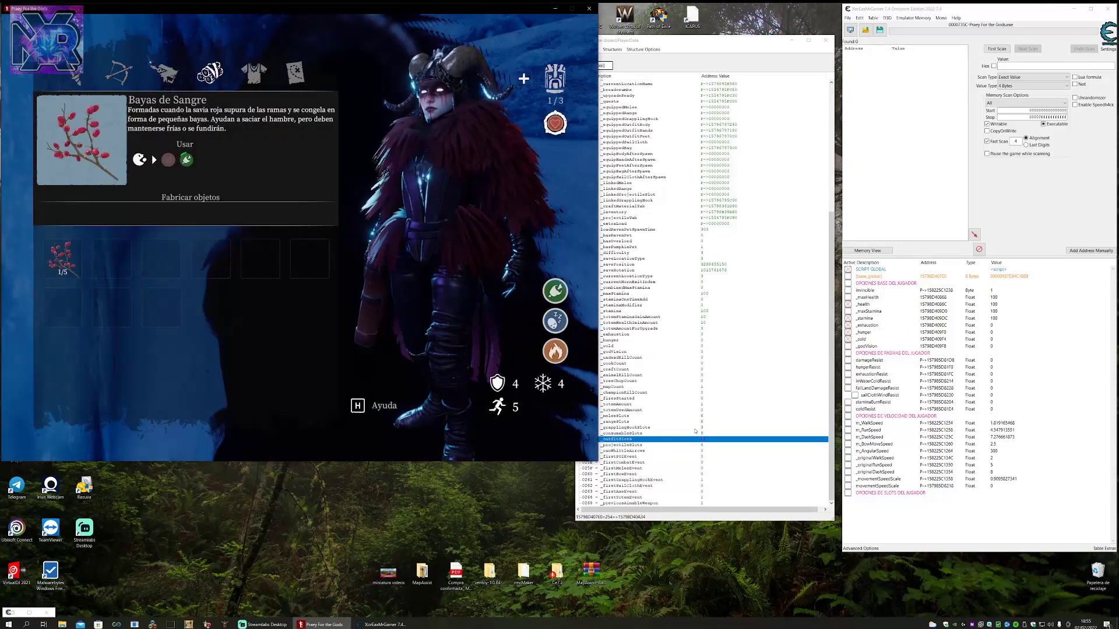
left_click(704, 416)
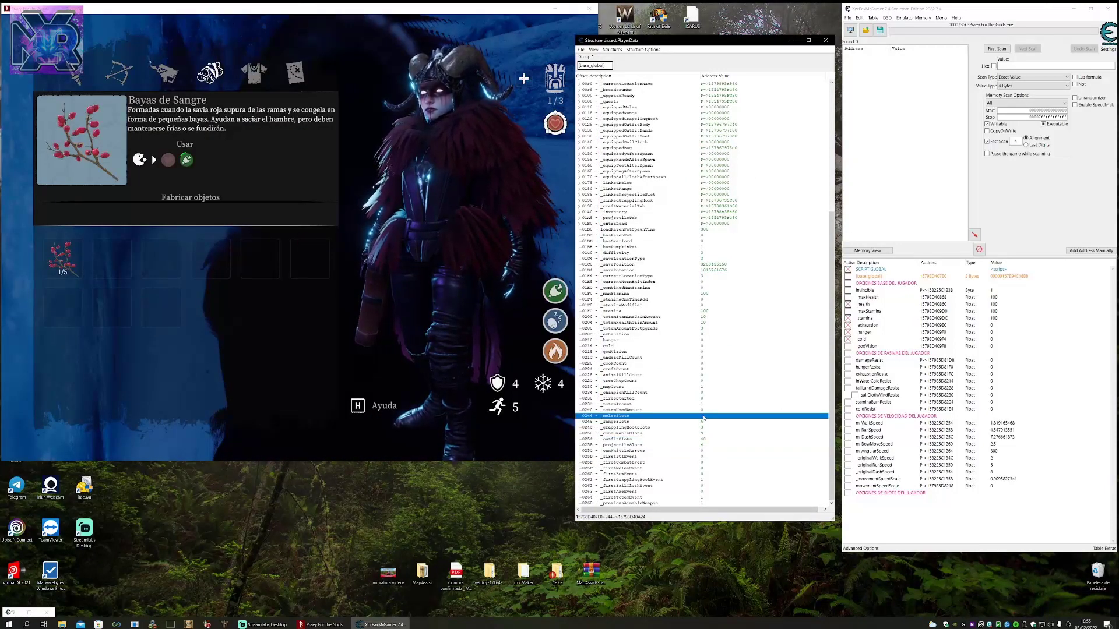
left_click(74, 86)
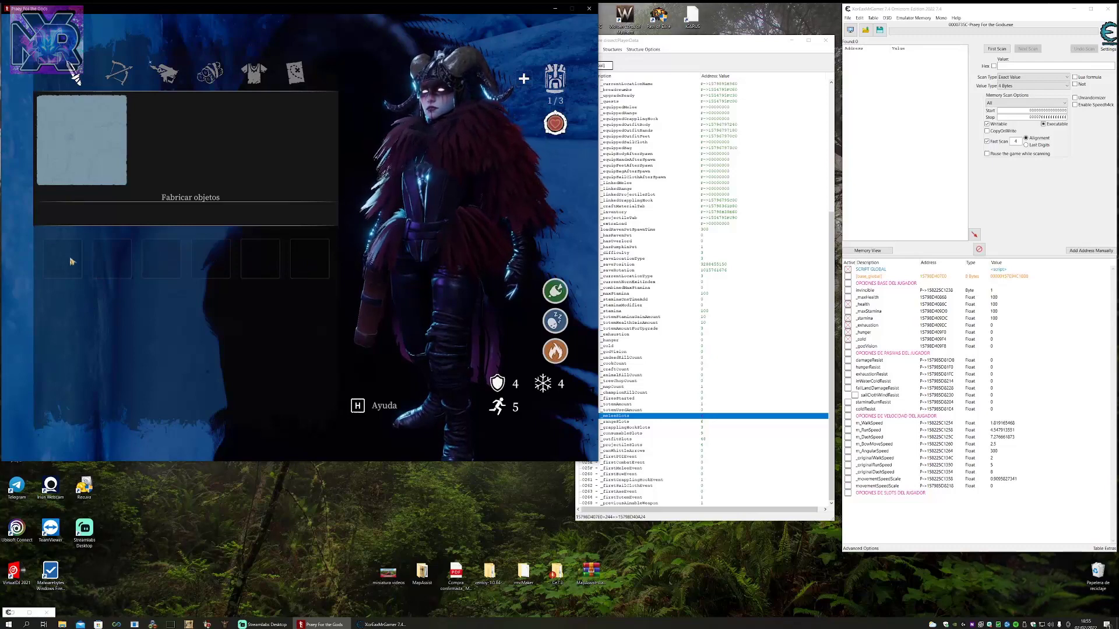
Edit the value of _meleeSlots in PlayerData and check the effect on the slot grid in the game's inventory.
left_click(708, 416)
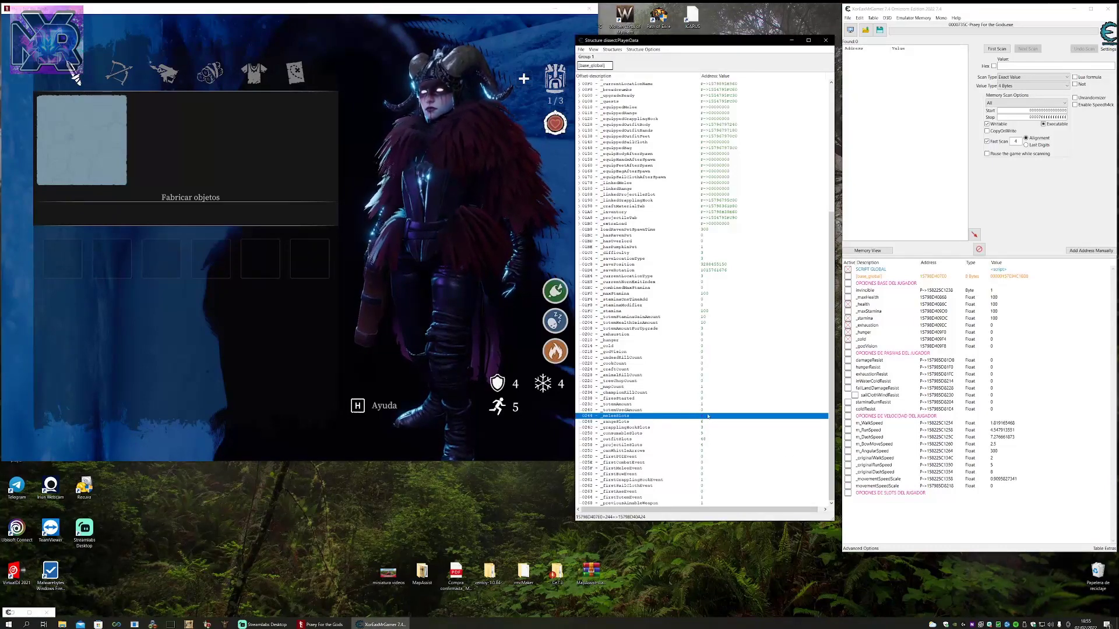
double_click(704, 417)
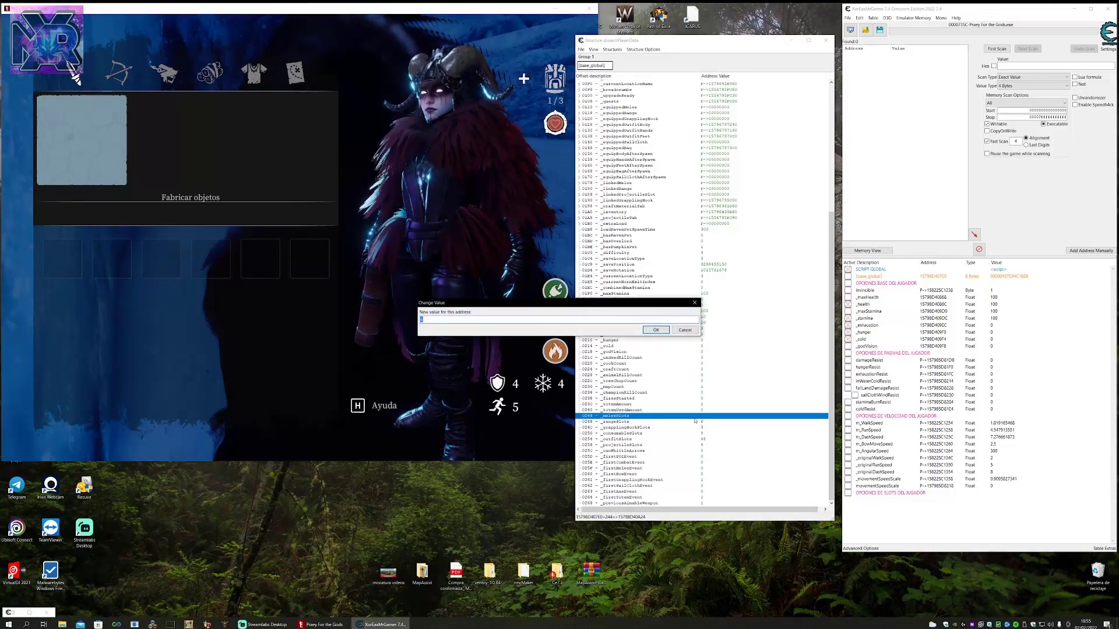
key("Return")
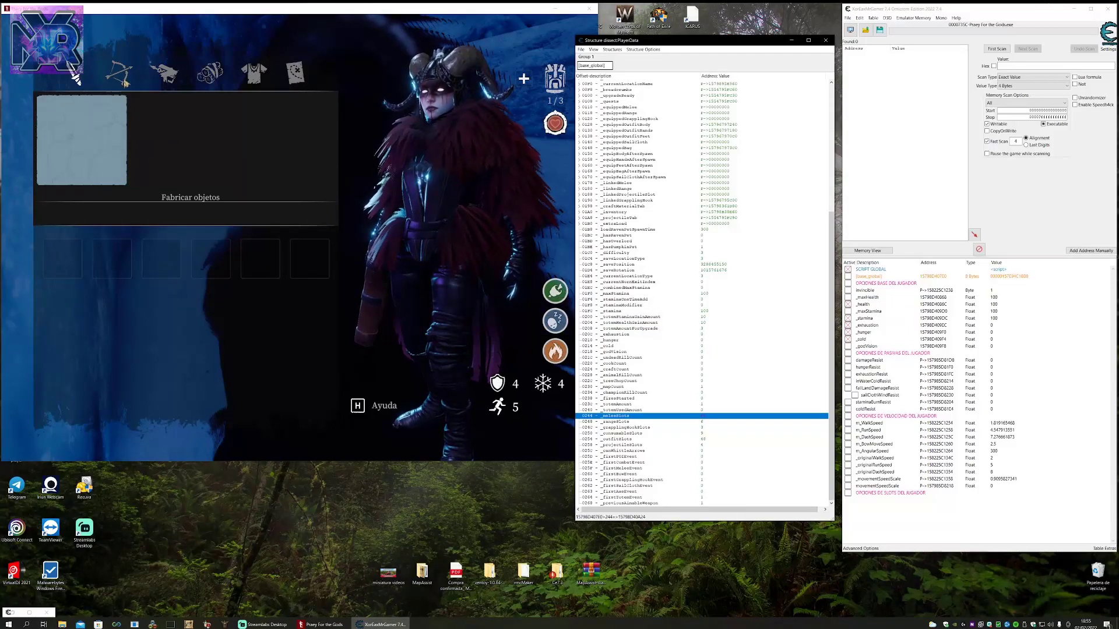
left_click(124, 81)
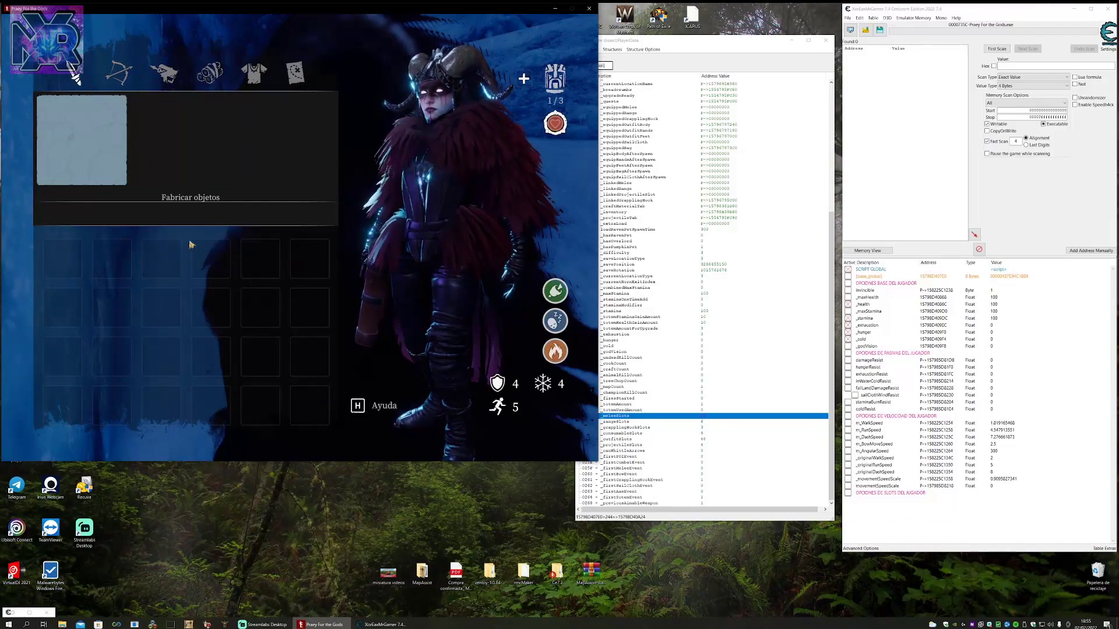
double_click(713, 416)
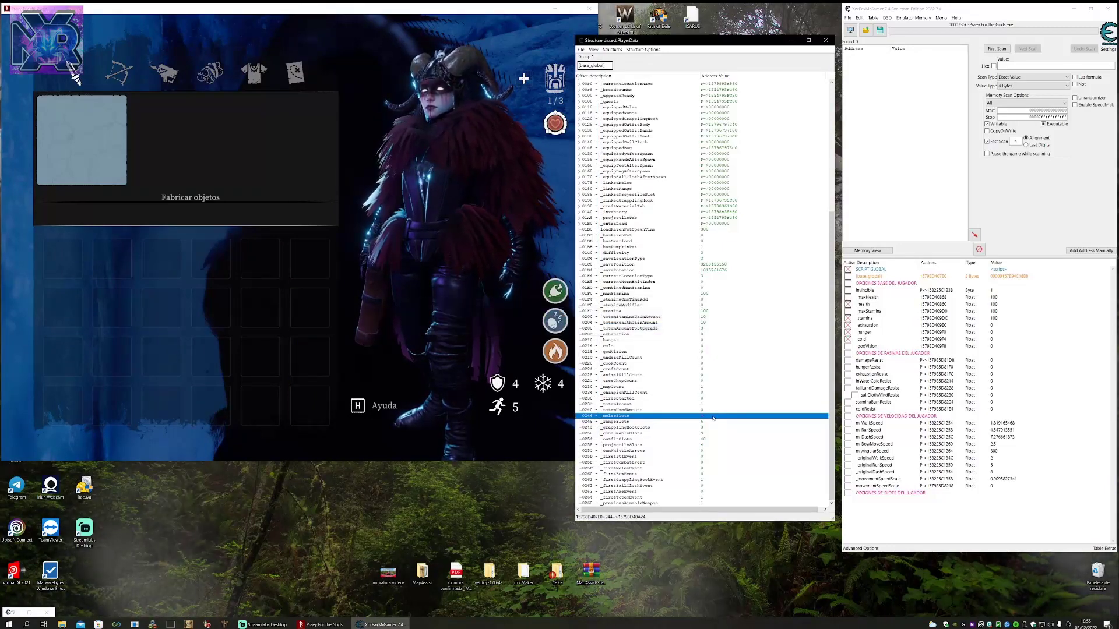
Add the PlayerData fields from _meleeSlots to _projectileSlots to the address list below the OPCIONES DE SLOTS DEL JUGADOR header.
left_click_drag(625, 424, 651, 450)
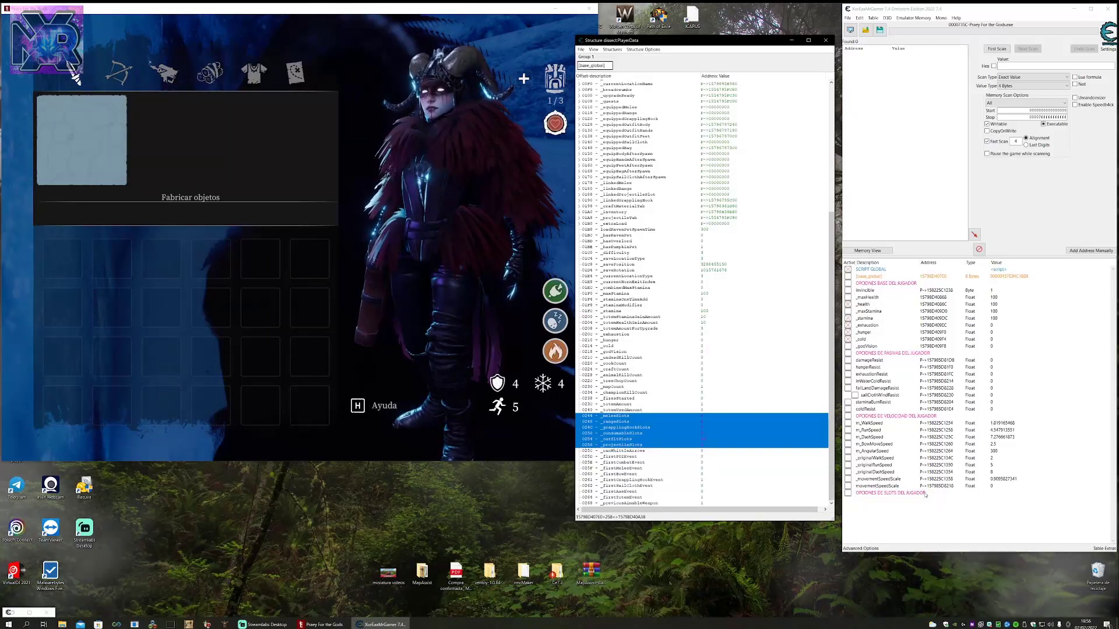
left_click(880, 493)
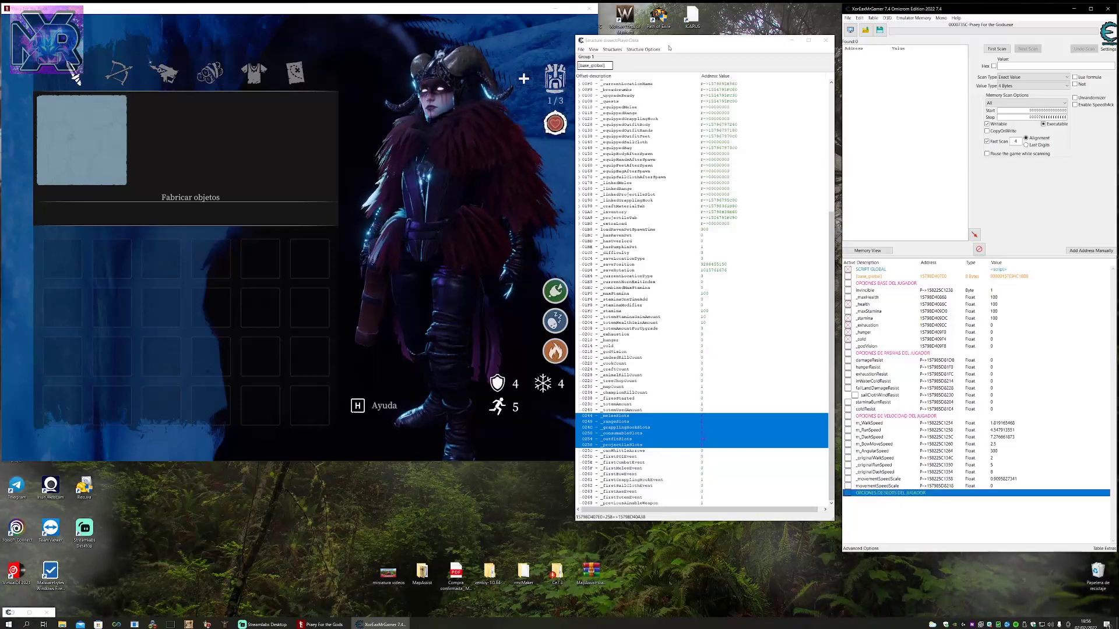
left_click_drag(624, 432, 892, 283)
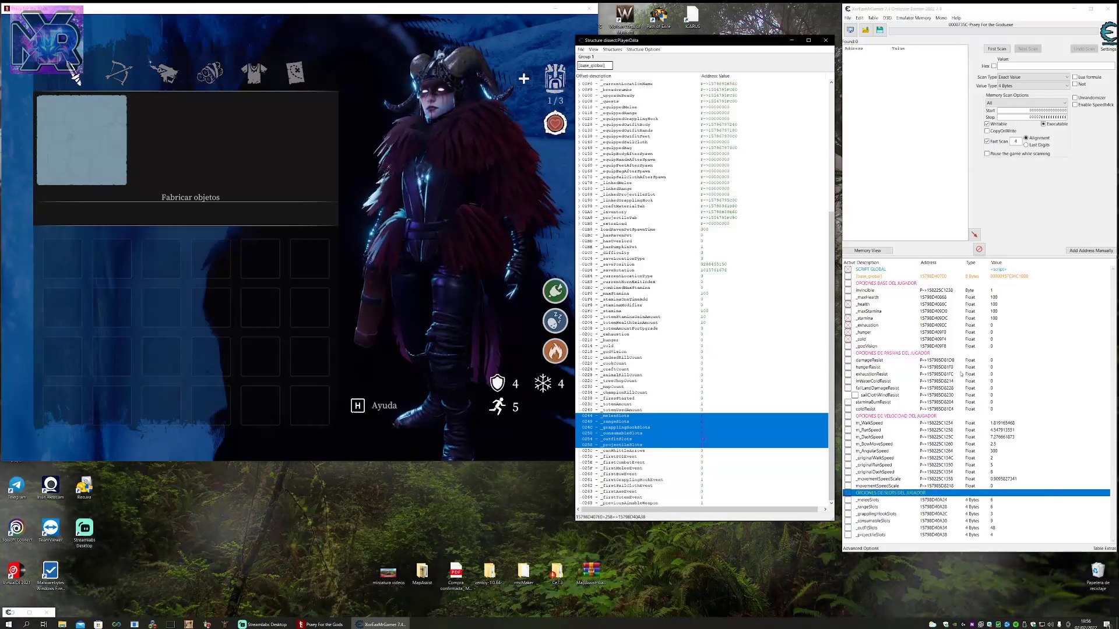
Set all six slot fields from _meleeSlots to _projectileSlots to 96 in the address list.
left_click(979, 500)
left_click(994, 535, "shift")
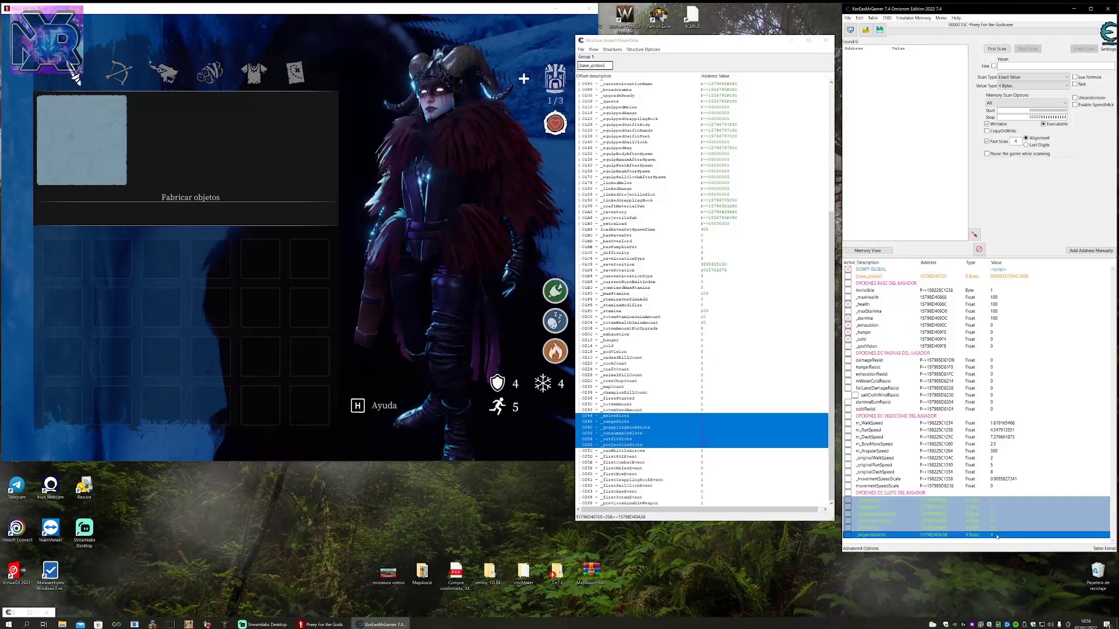
double_click(997, 533)
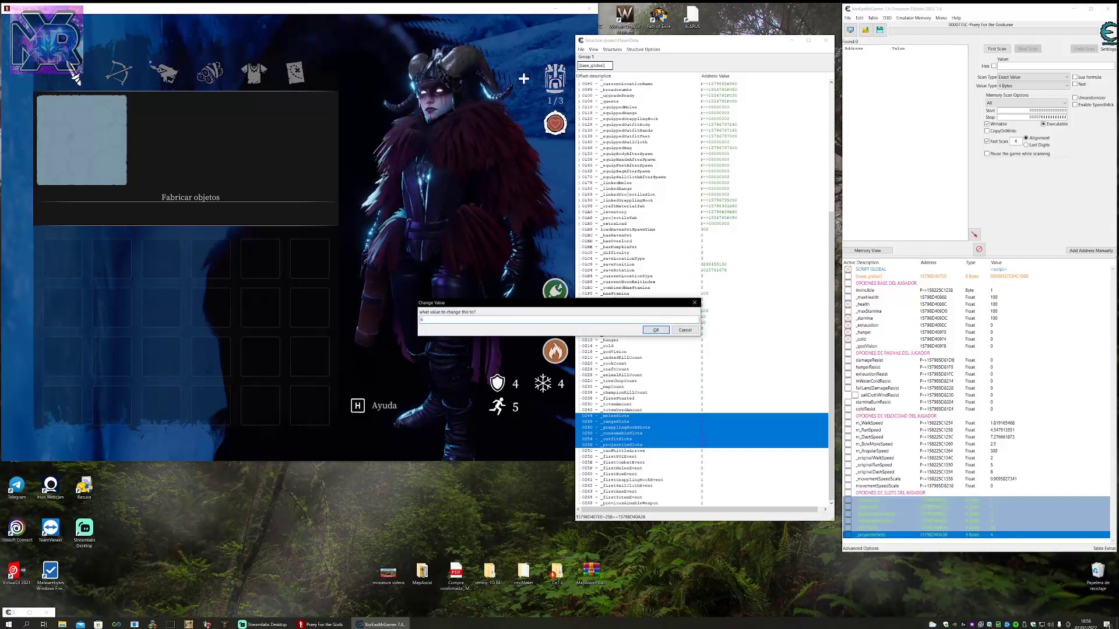
key("Return")
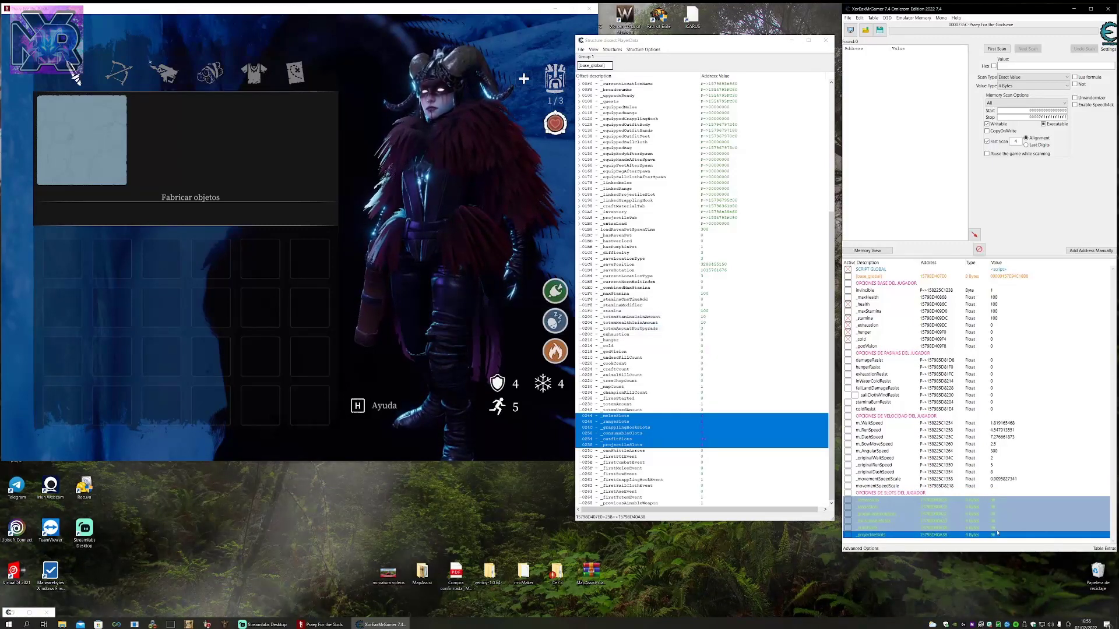
Go through the game's inventory sections to check the effect of the new slot values on each grid.
left_click(115, 84)
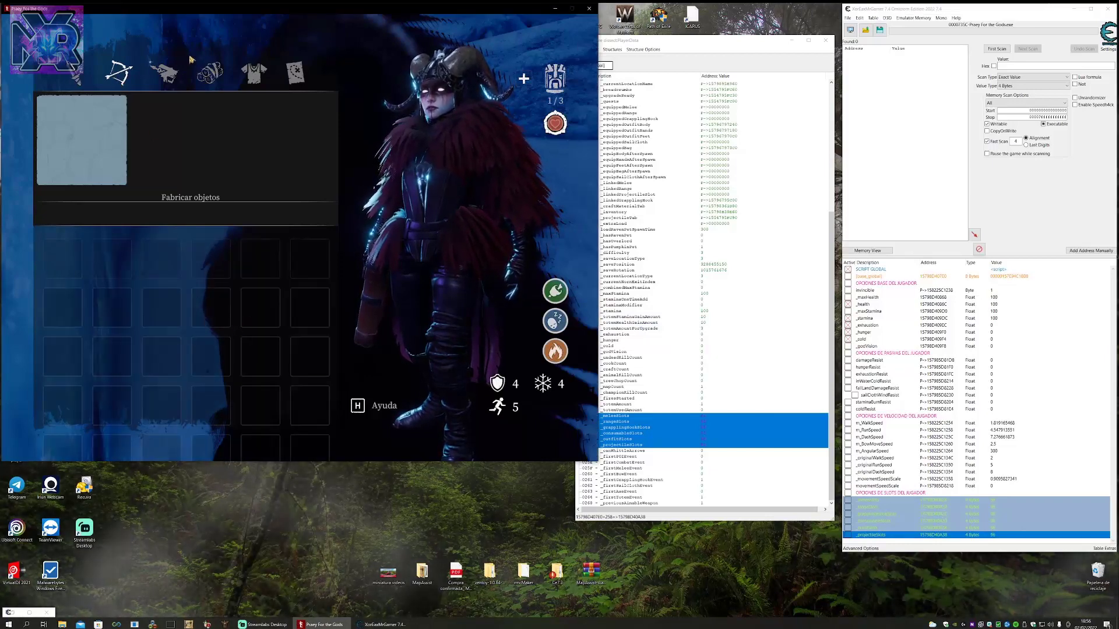
key("e")
key("e")
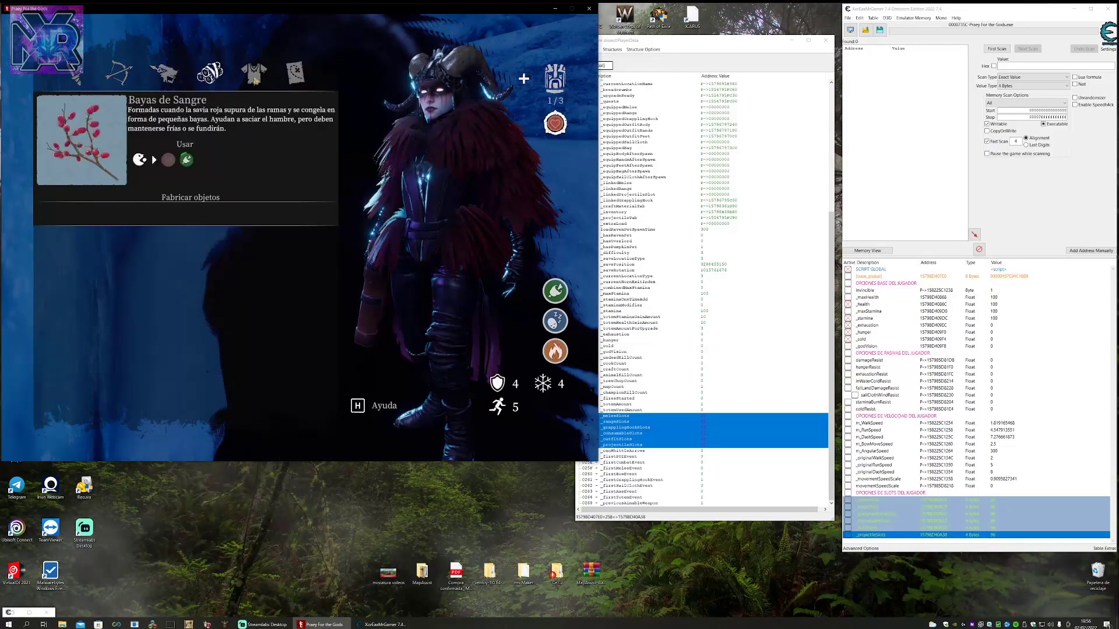
key("e")
scroll(327, 298, "down", 3)
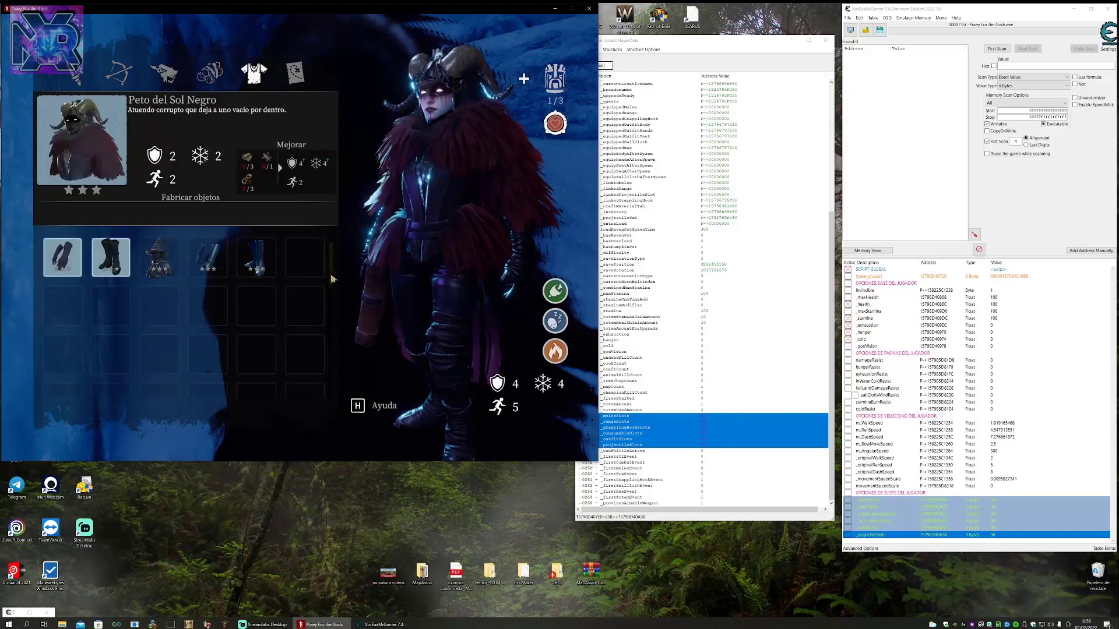
scroll(335, 299, "up", 5)
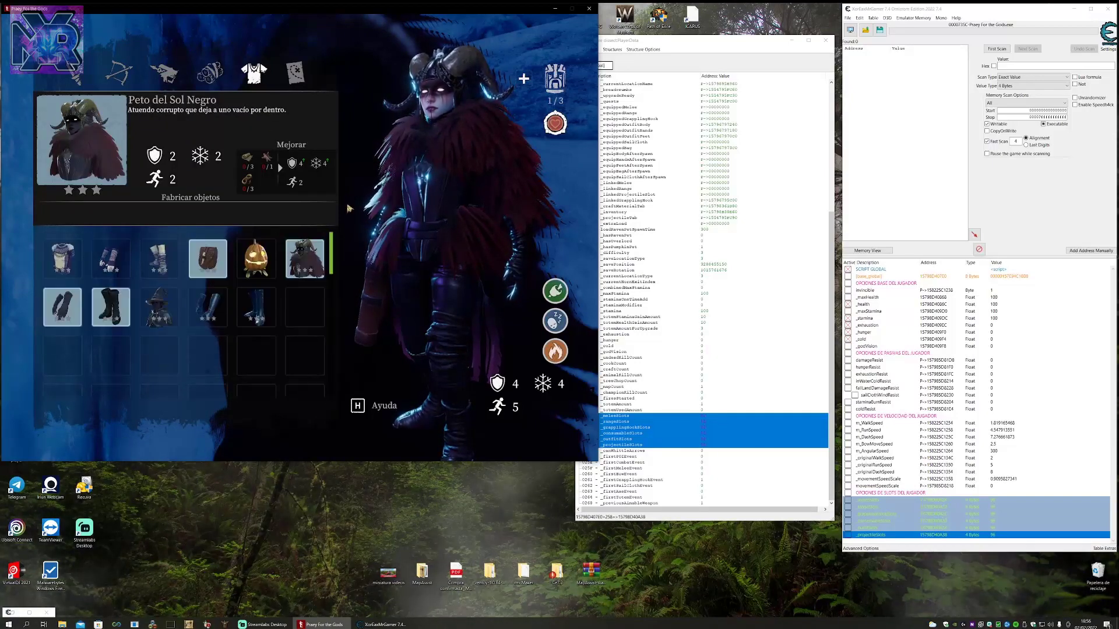
key("q")
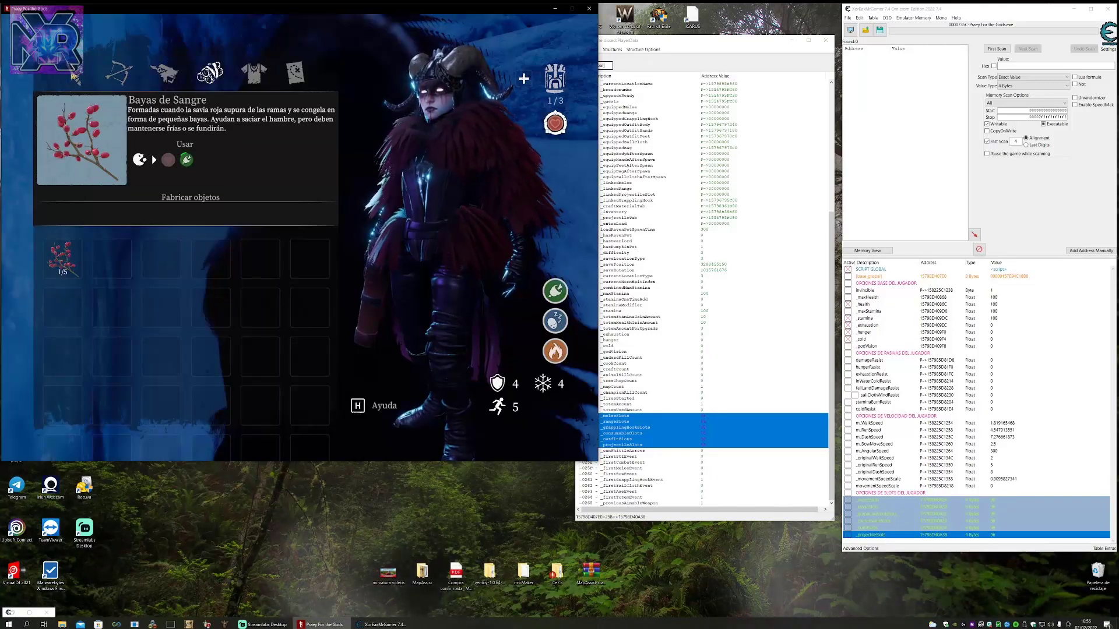
key("q")
key("q")
key("q")
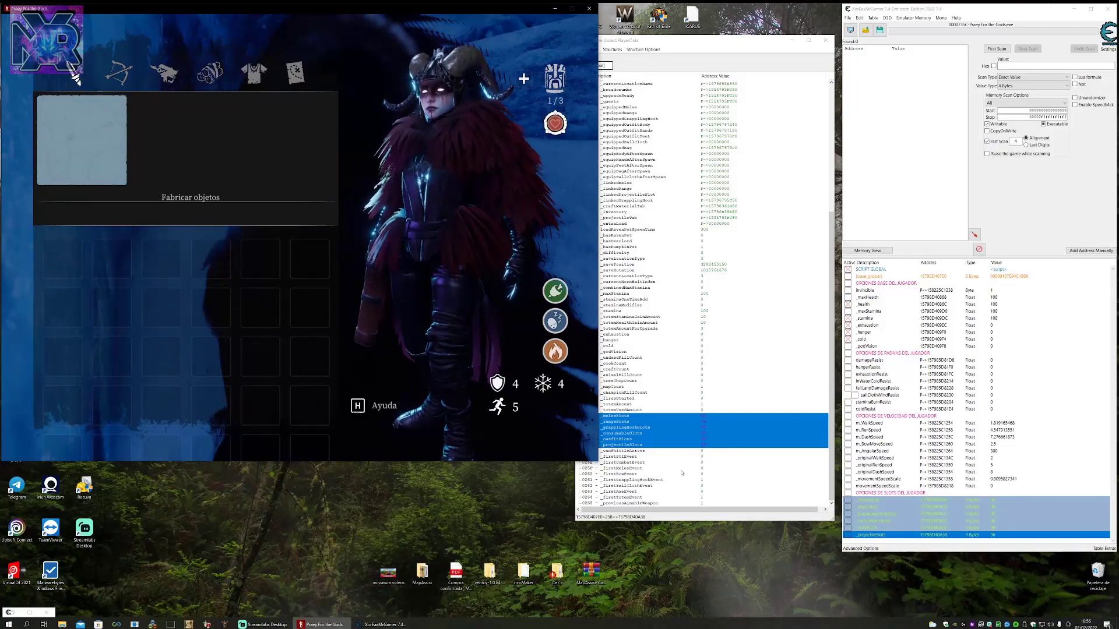
Check the slot fields in the PlayerData structure and go back to the start of the structure.
left_click(738, 375)
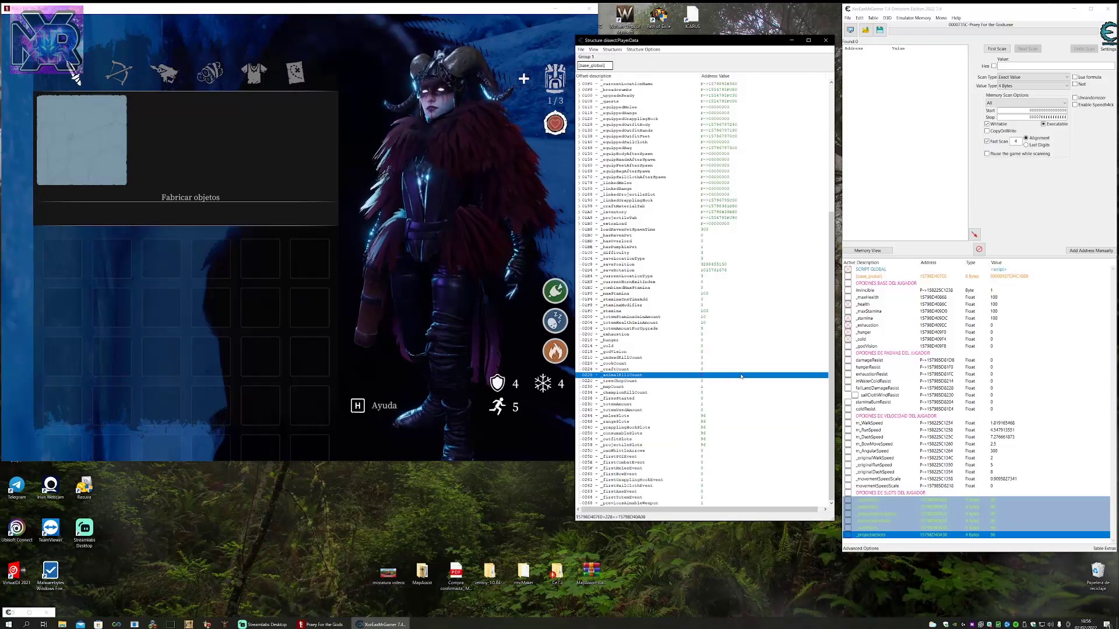
scroll(741, 376, "up", 10)
left_click_drag(747, 44, 730, 43)
left_click_drag(639, 38, 633, 55)
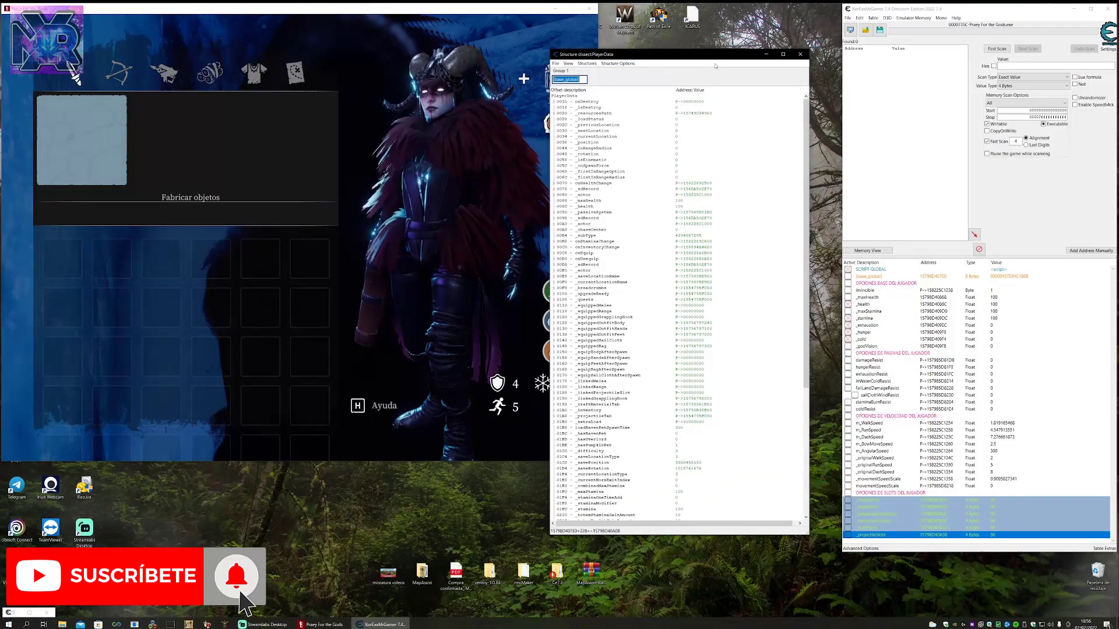
Bring back the .NET Info view of the Player class and review it alongside the address list entries.
left_click(941, 18)
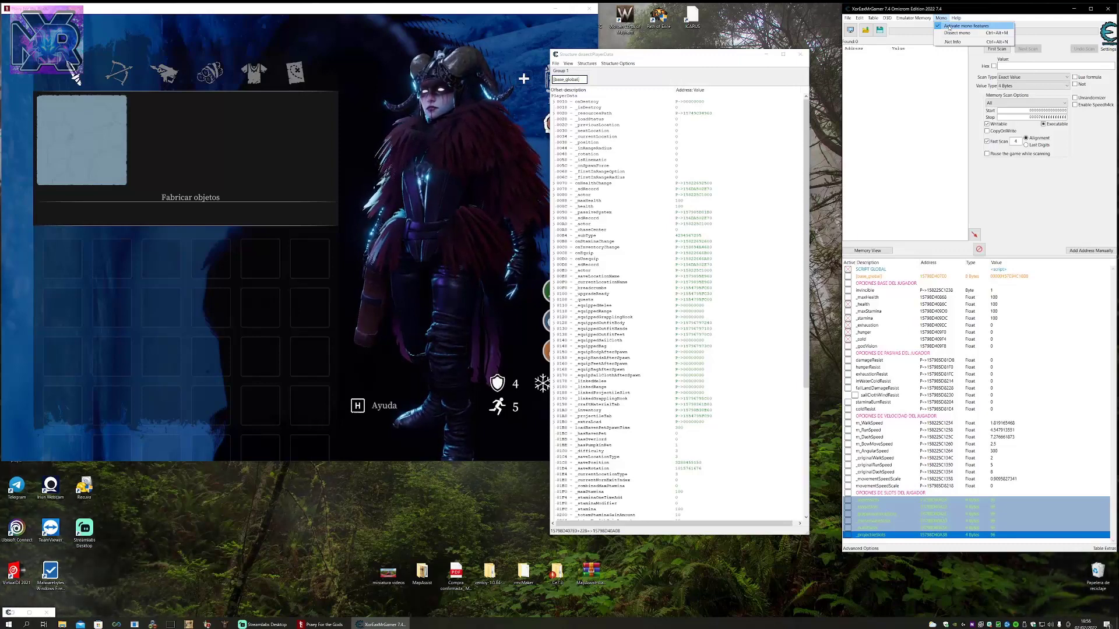
left_click(952, 41)
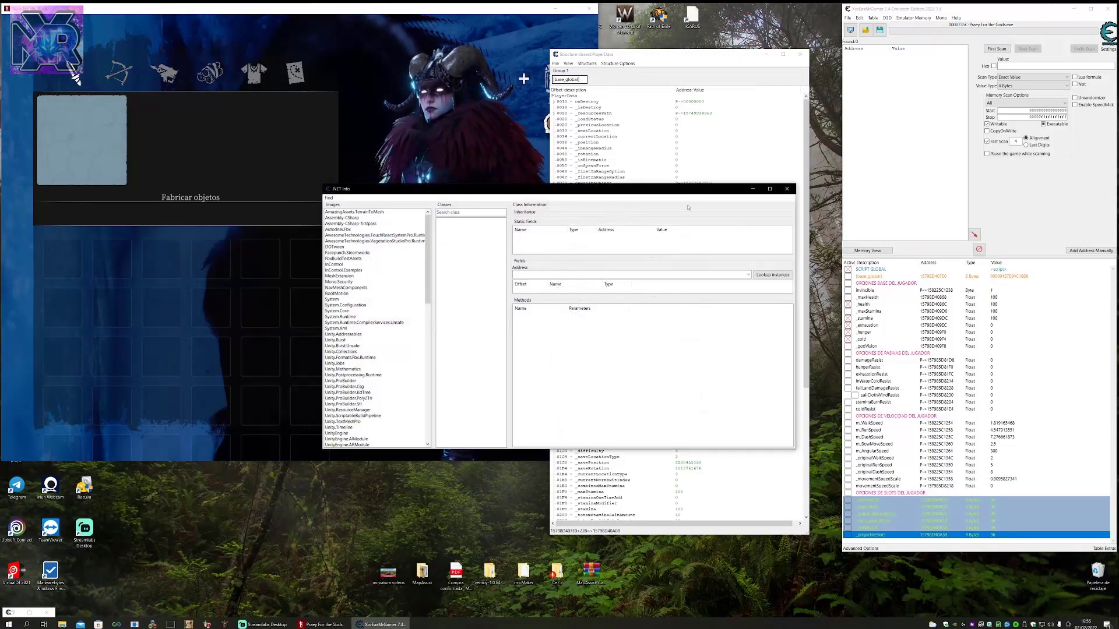
left_click(786, 188)
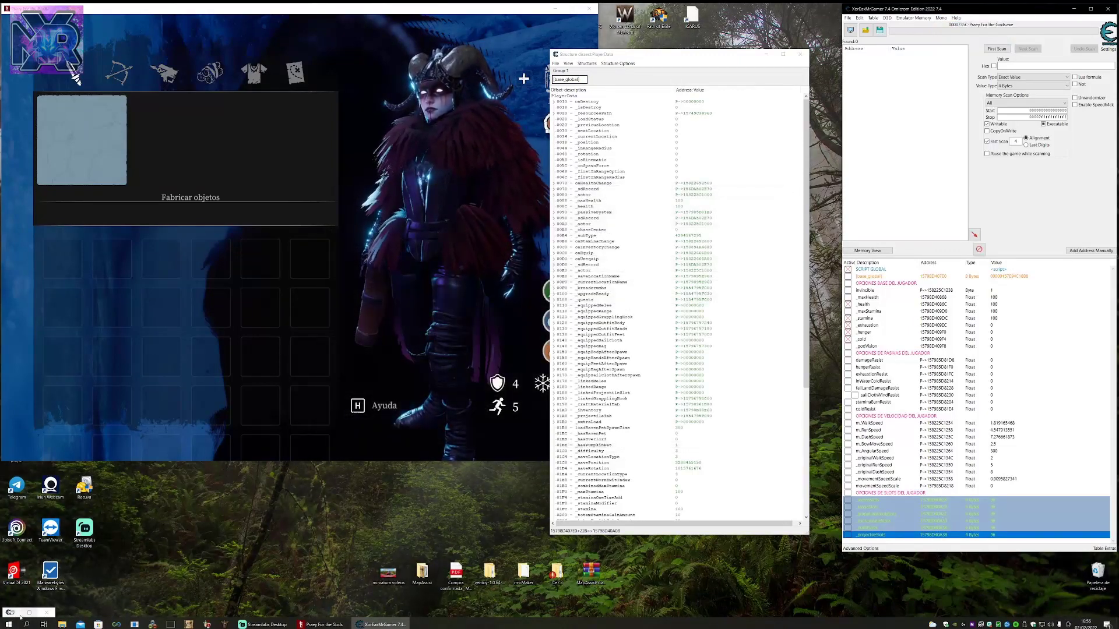
left_click(22, 615)
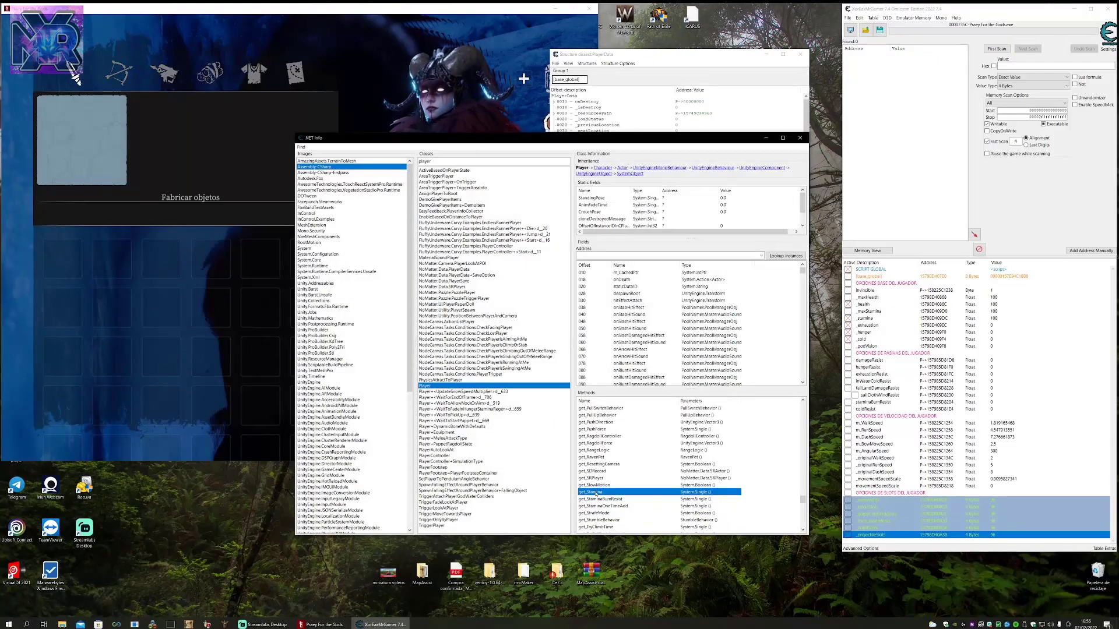
left_click_drag(718, 142, 562, 169)
left_click(863, 396)
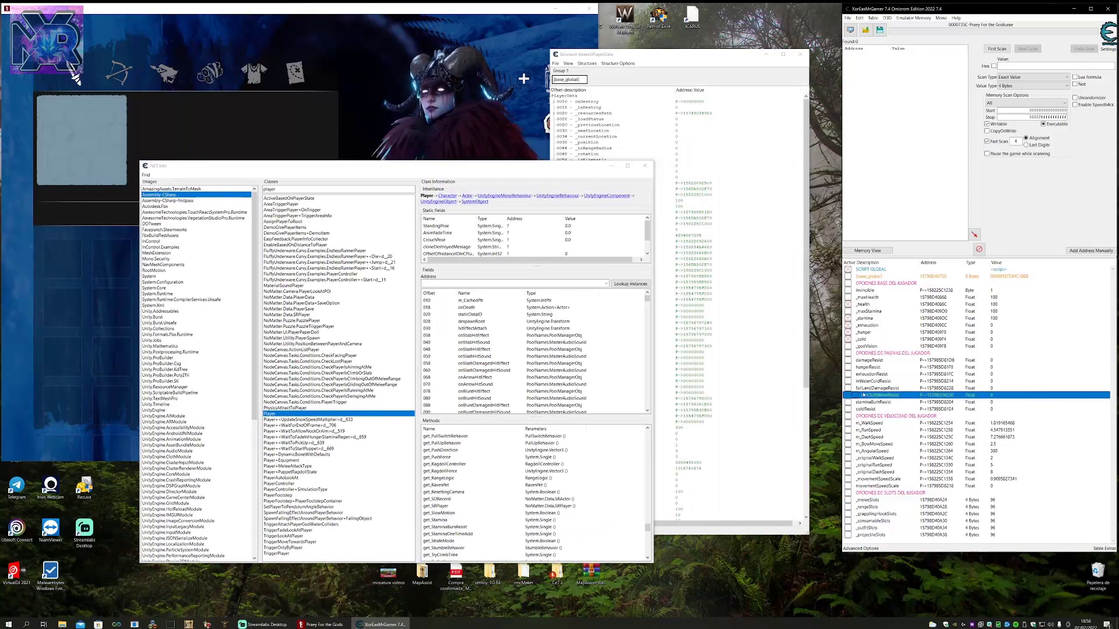
left_click(932, 437)
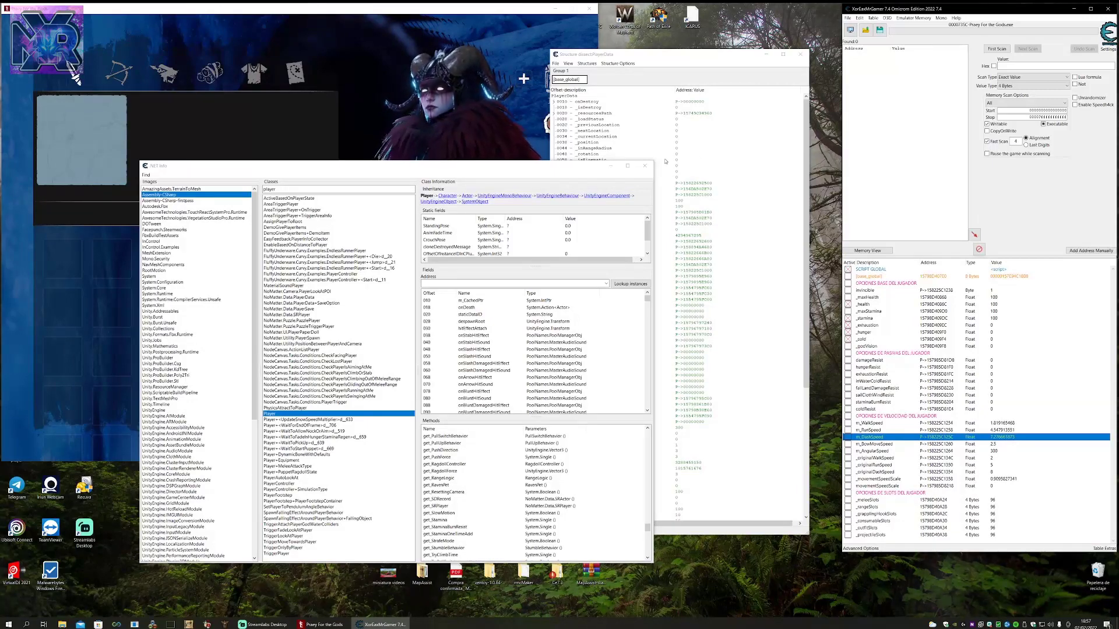
Delete the PlayerData structure and close the .NET Info and structure dissect windows.
left_click(644, 165)
left_click(618, 63)
left_click(627, 78)
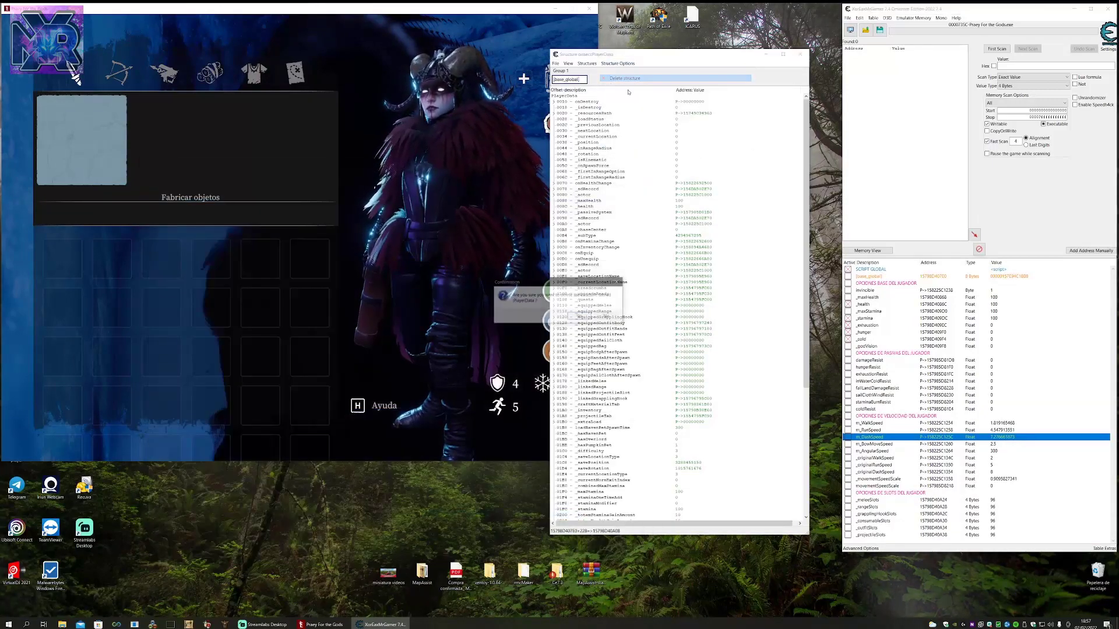
left_click(574, 315)
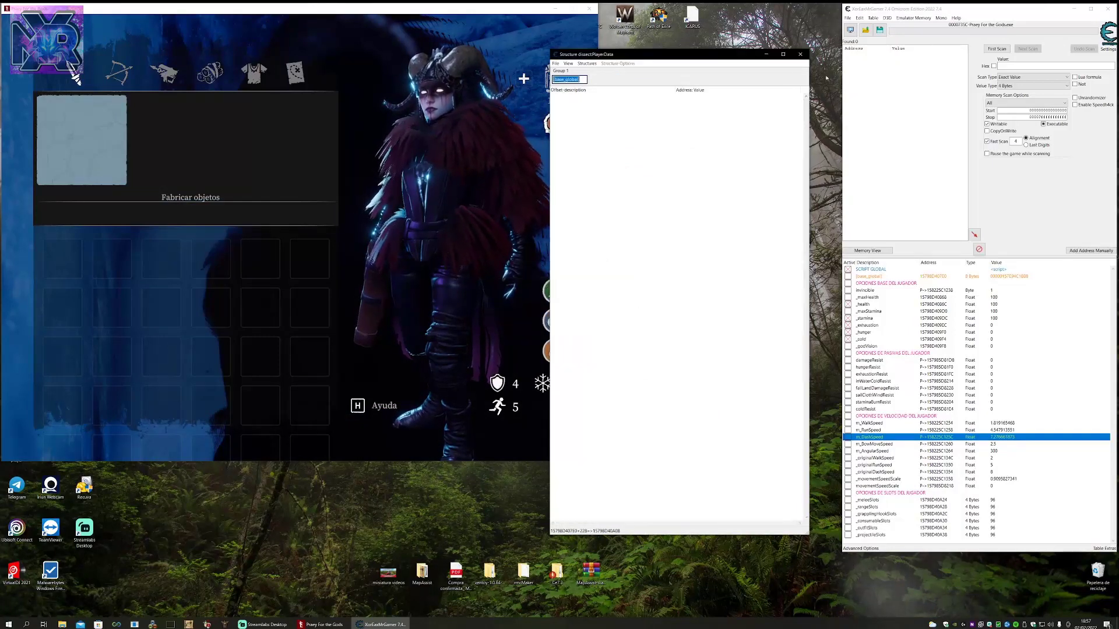
left_click(802, 55)
Save the cheat table as Praey For the Gods_youtube in My Tables and sign it with the signature password.
key("ctrl+s")
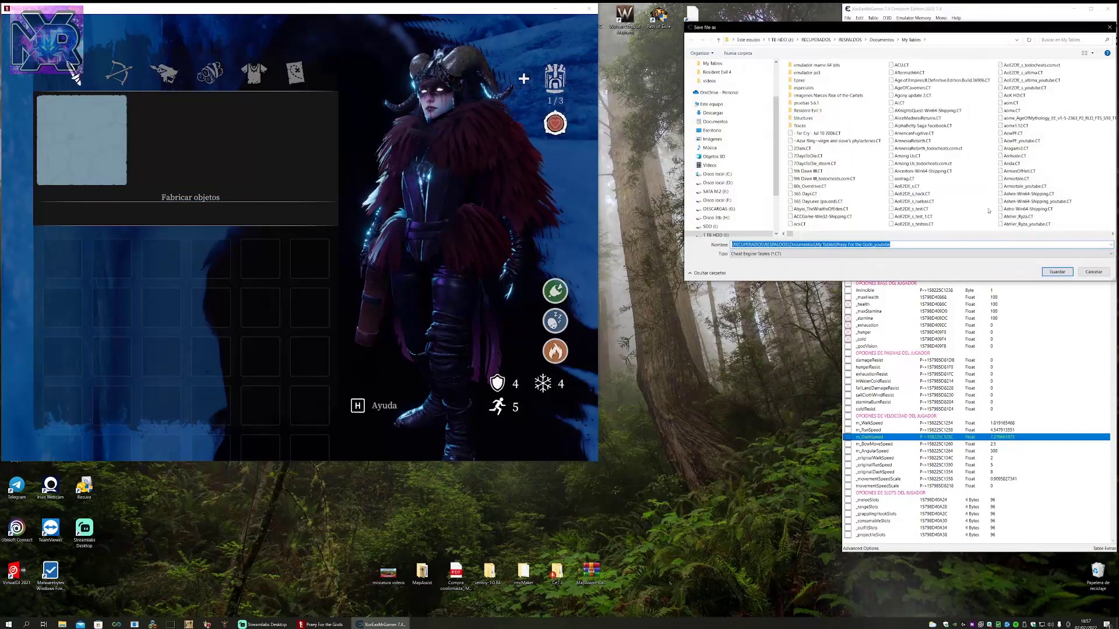
left_click(1056, 272)
left_click(580, 319)
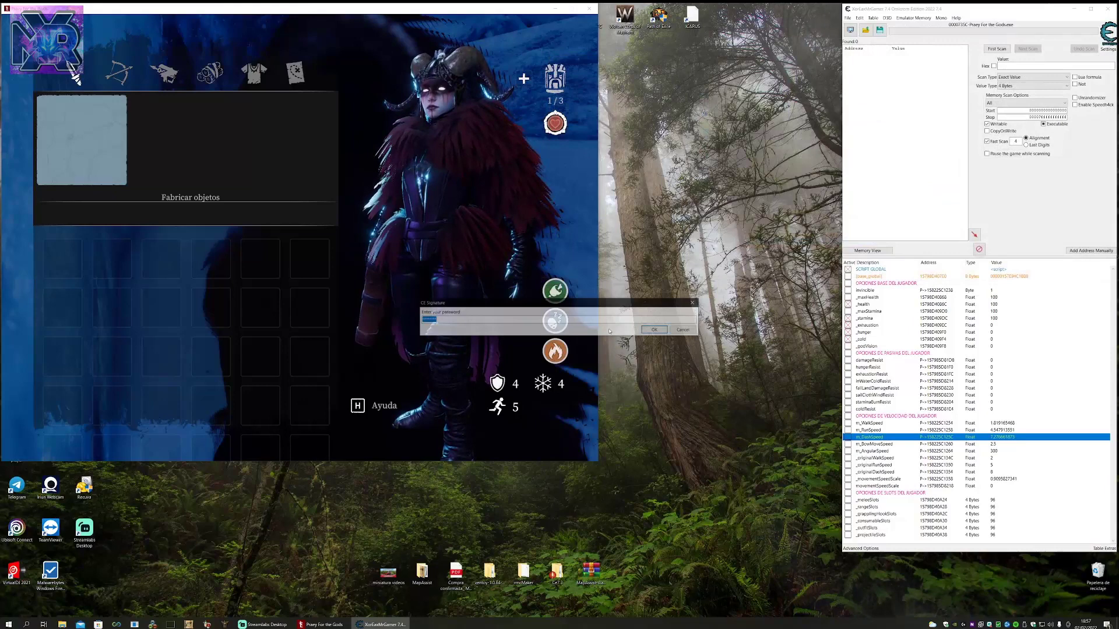
left_click(655, 330)
End the Praey For the Gods process in the Task Manager and close the Task Manager.
right_click(623, 625)
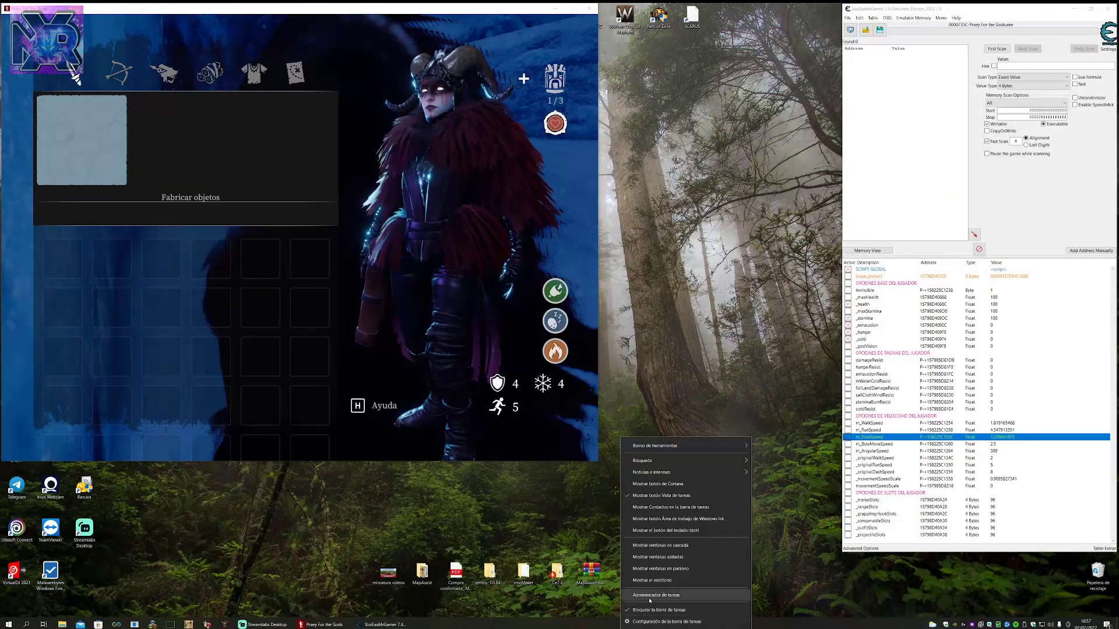
left_click(650, 596)
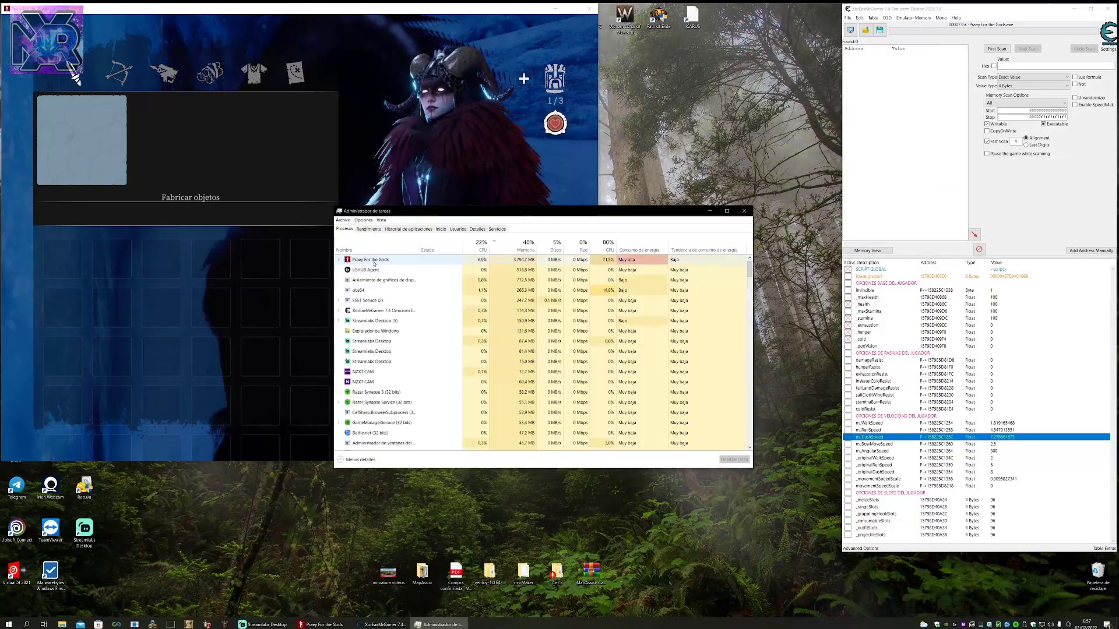
left_click(373, 262)
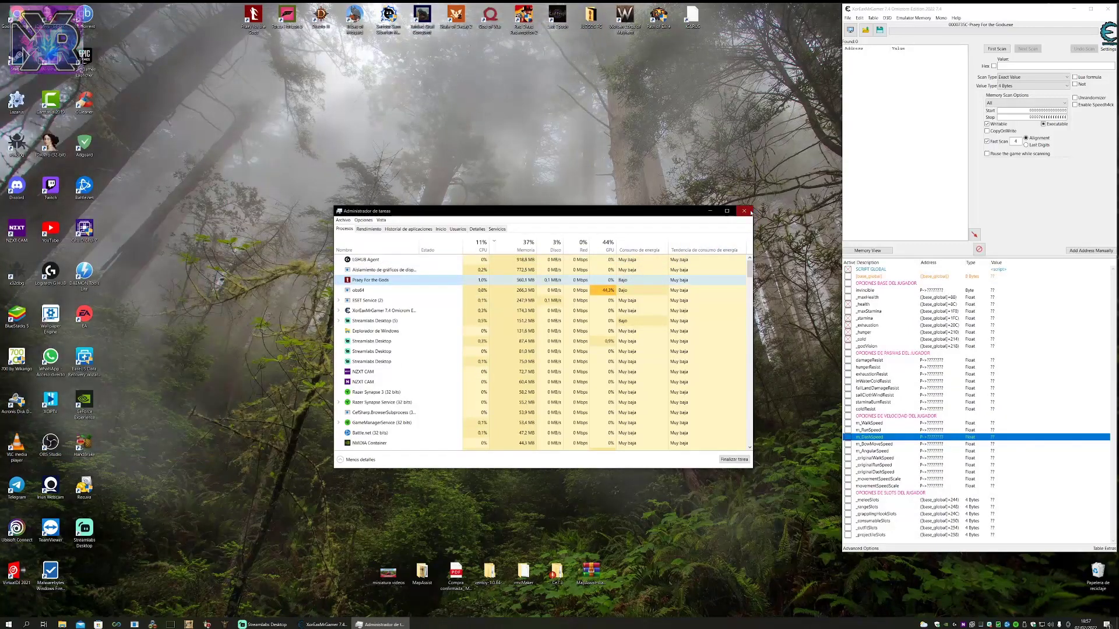
left_click(750, 213)
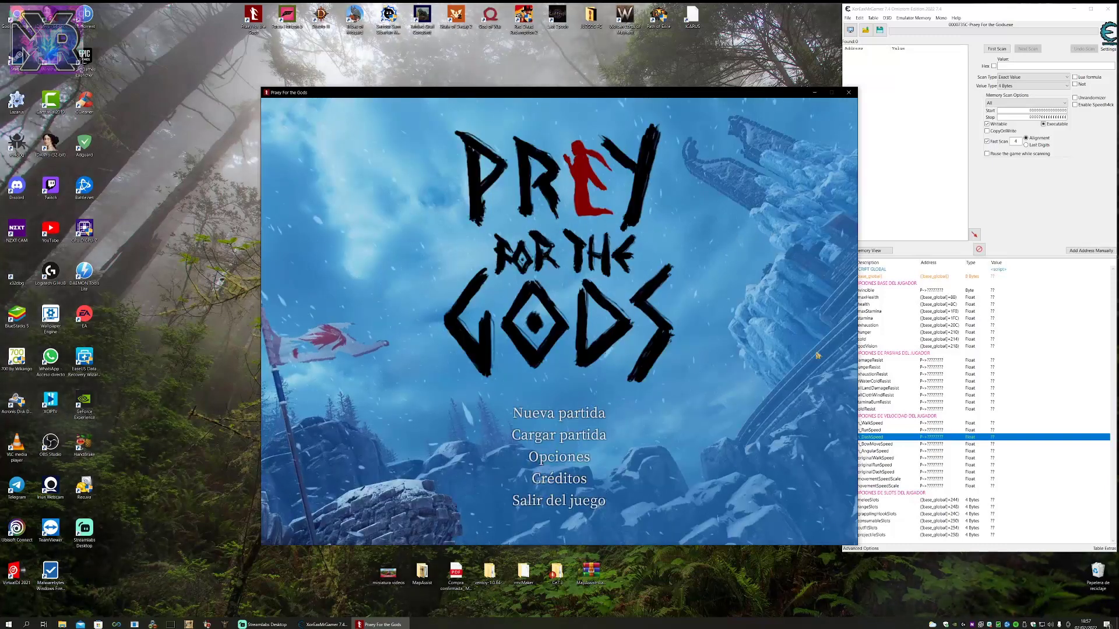
Move the relaunched game window to the screen's upper-left corner and load the Auto Save3 game.
double_click(932, 361)
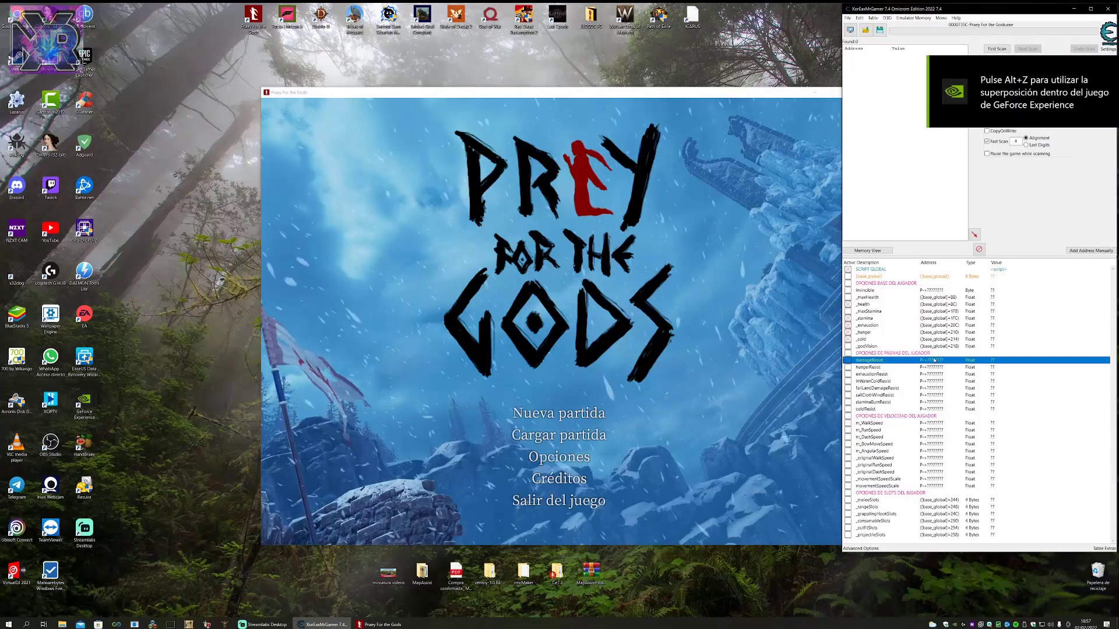
left_click(658, 92)
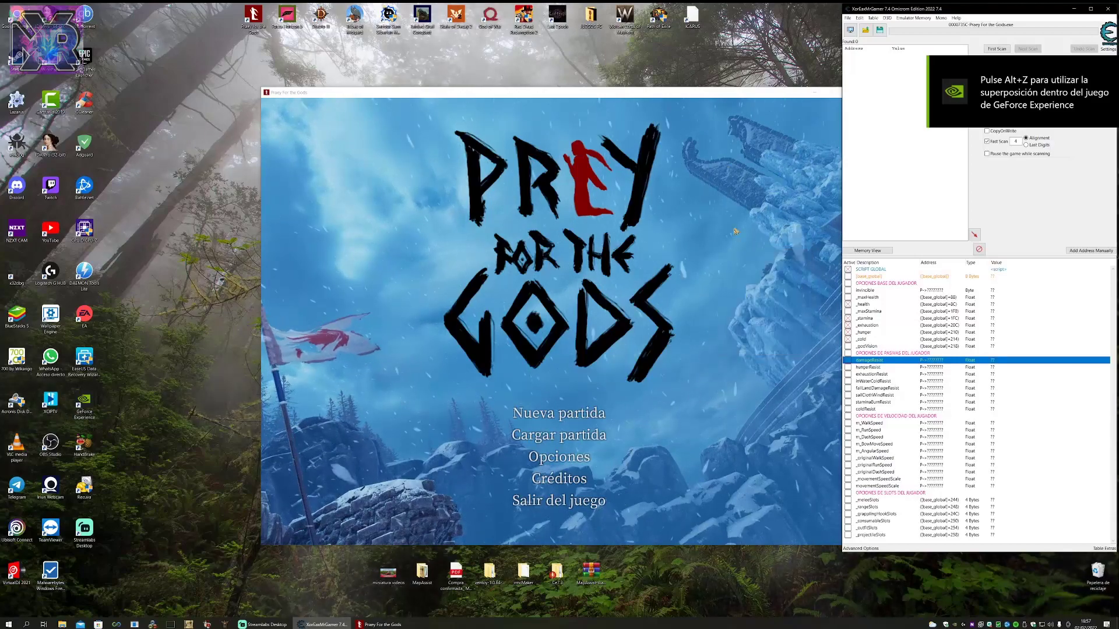
left_click_drag(658, 92, 397, 8)
left_click(298, 351)
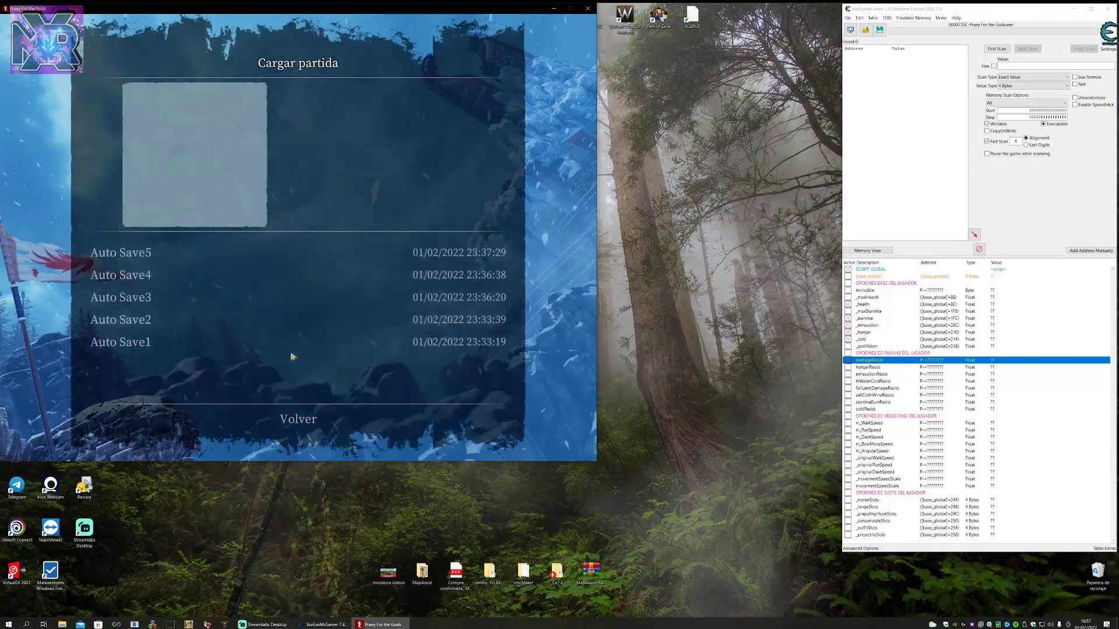
left_click(140, 297)
left_click(299, 254)
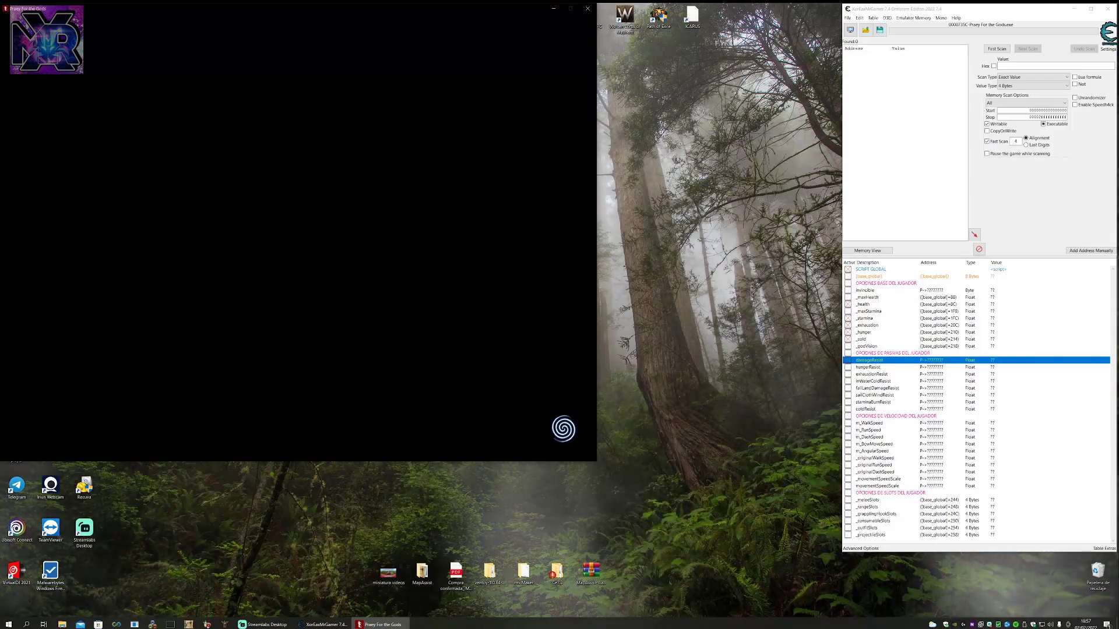
left_click(362, 314)
key("w")
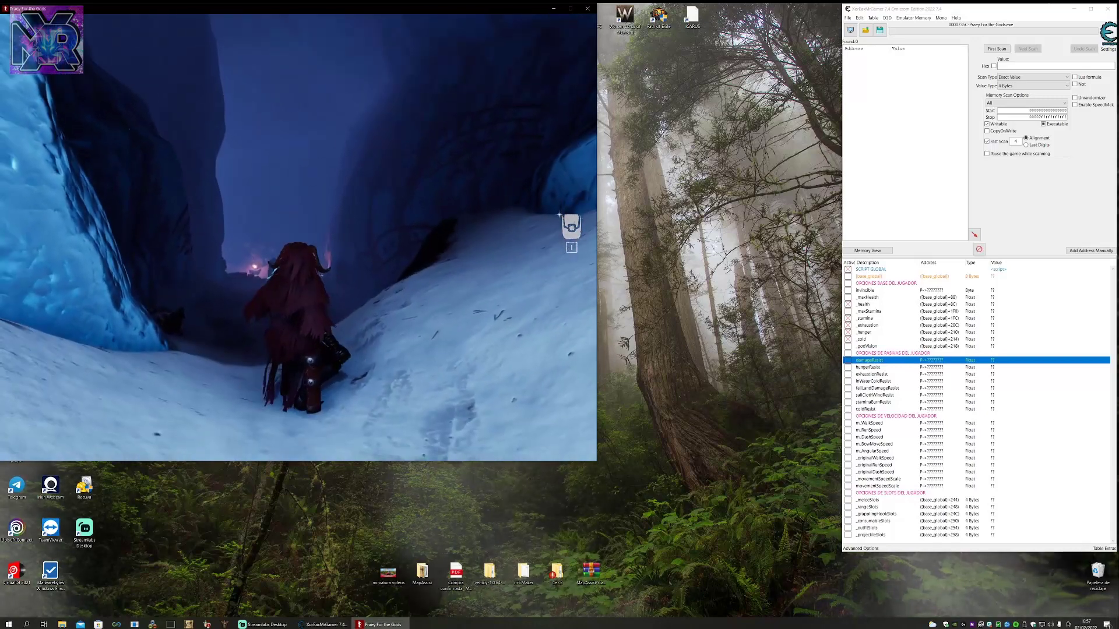
Attach the cheat tool to the restarted game process and keep the current address list.
key("alt+Tab")
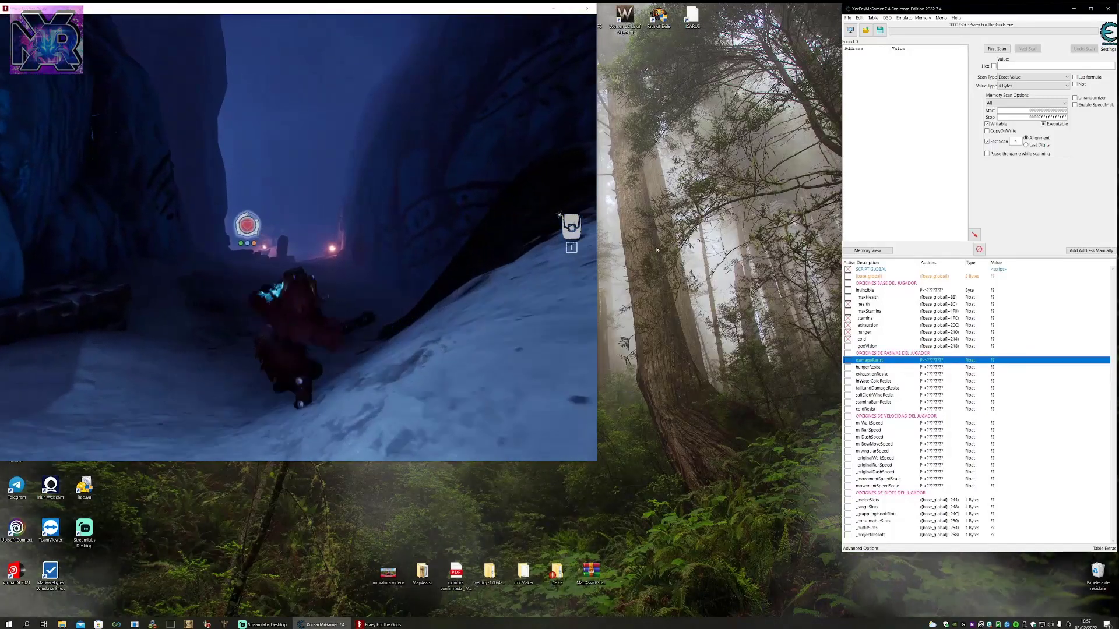
left_click(851, 30)
left_click(789, 255)
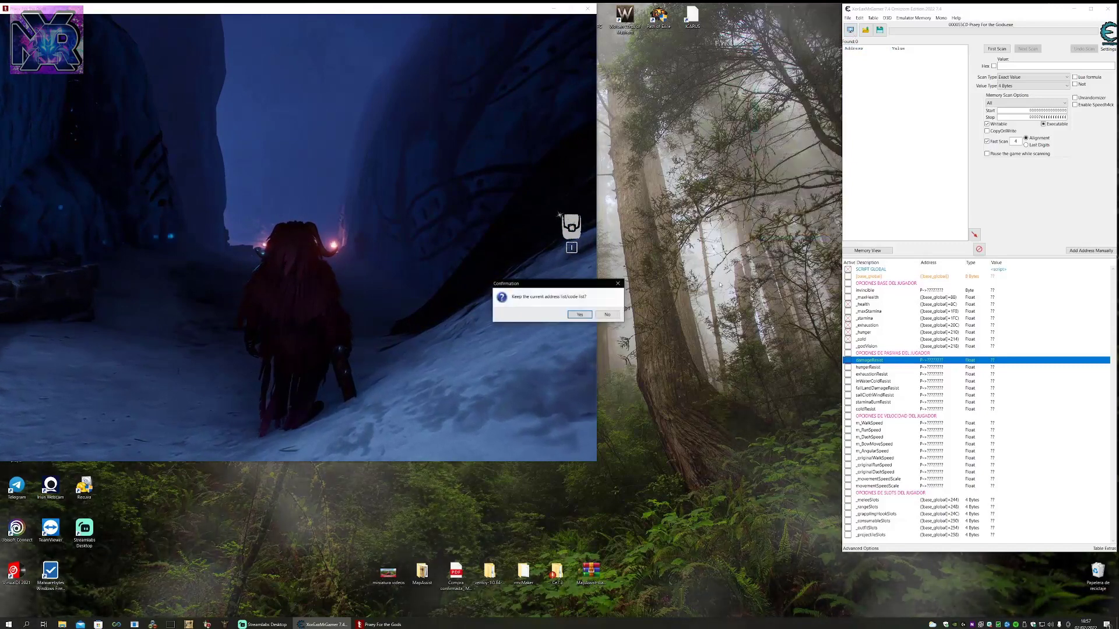
left_click(579, 319)
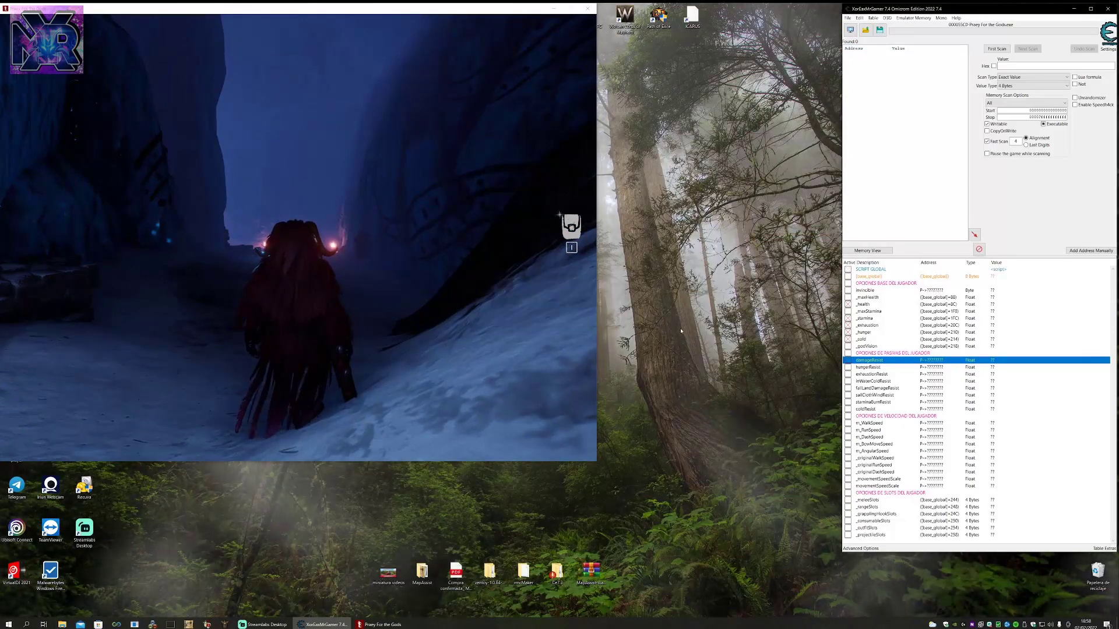
Unfreeze the _cold, _hunger, _exhaustion, _stamina and _health entries in the address list.
left_click(848, 339)
left_click(848, 332)
left_click(849, 325)
left_click(848, 318)
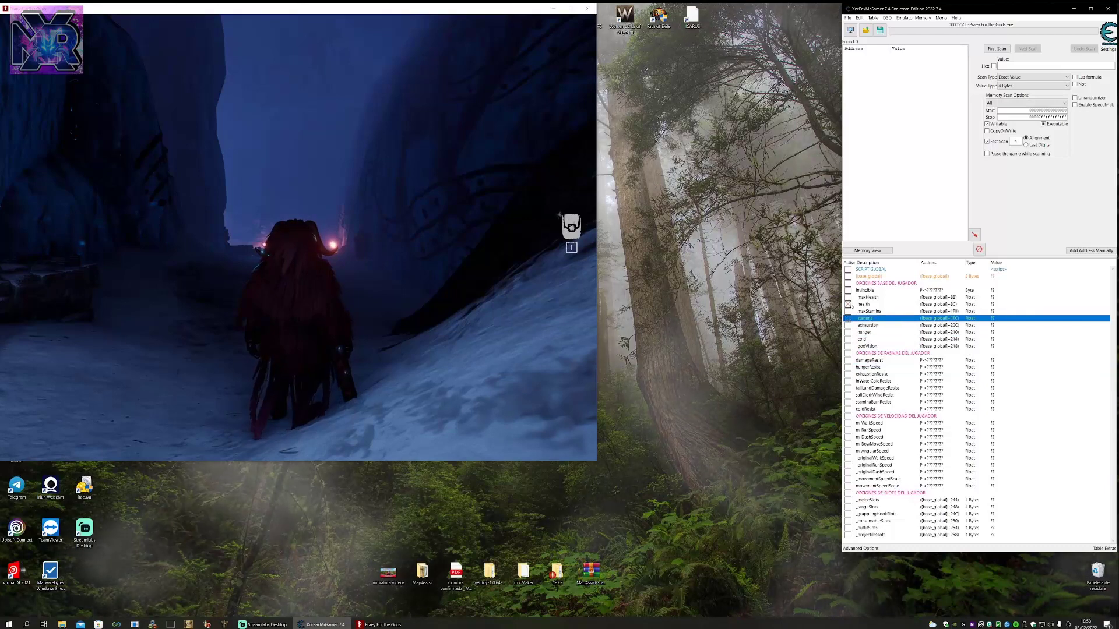
left_click(849, 304)
left_click(794, 374)
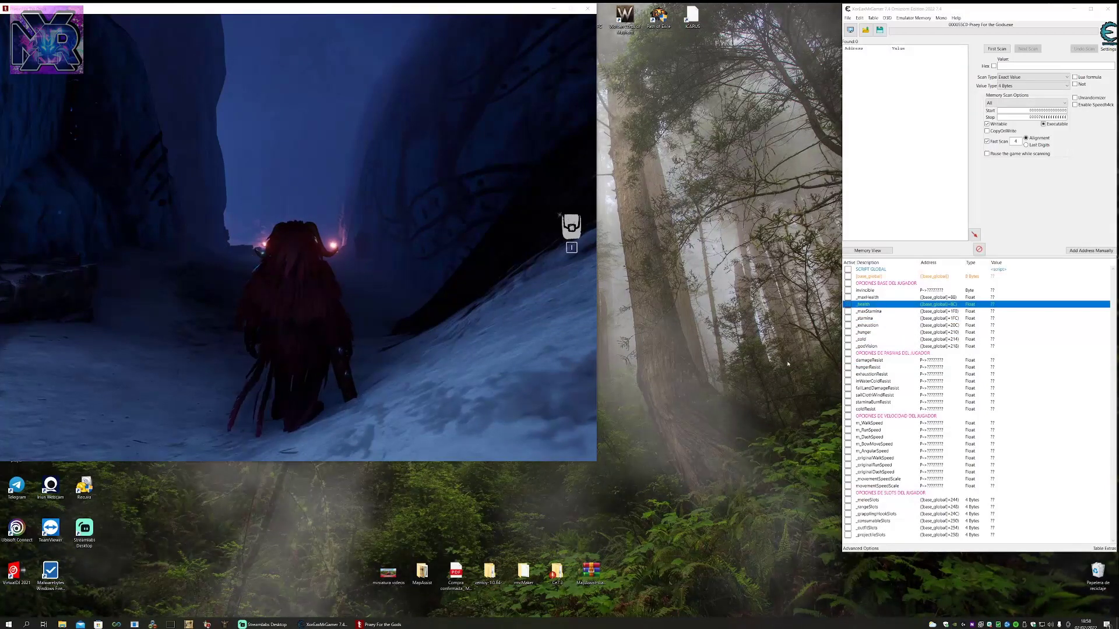
Activate the mono features for the attached game process.
left_click(940, 18)
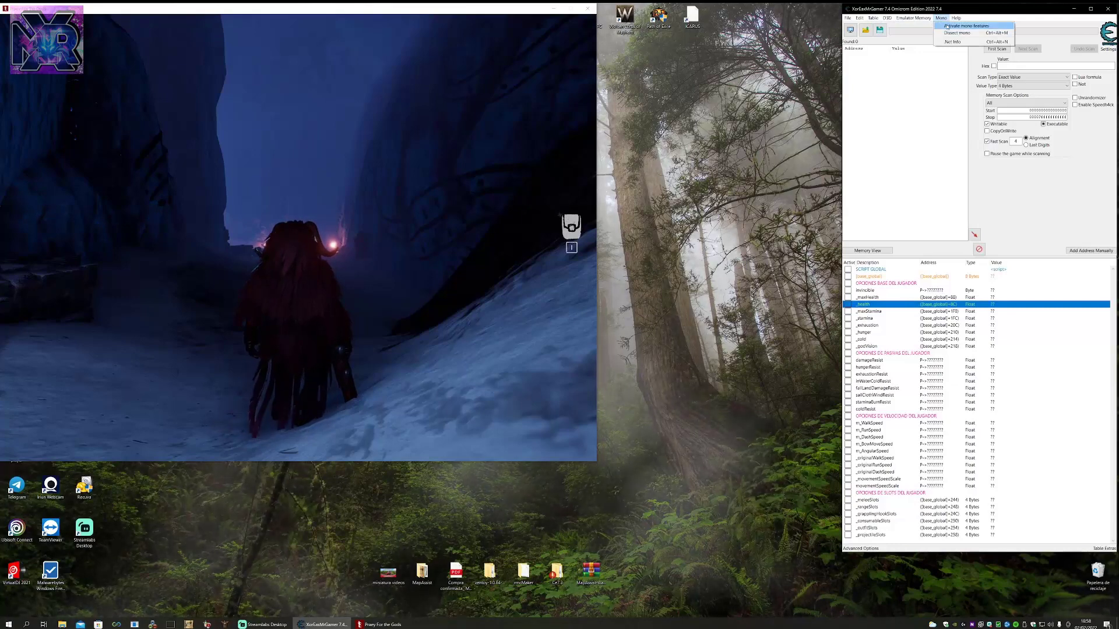
left_click(947, 26)
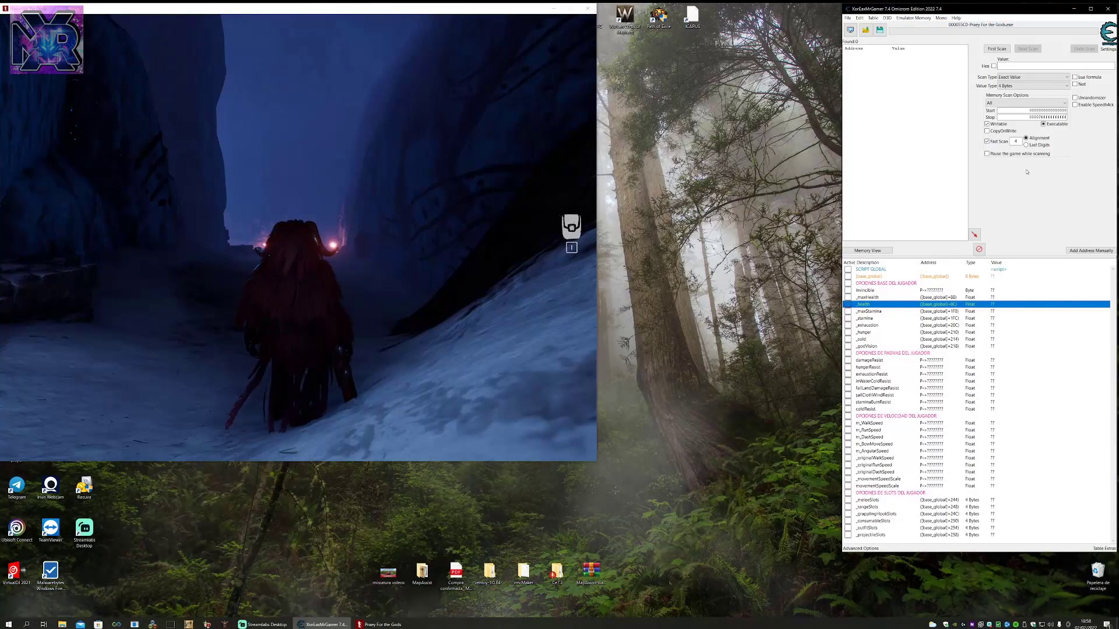
left_click(932, 353)
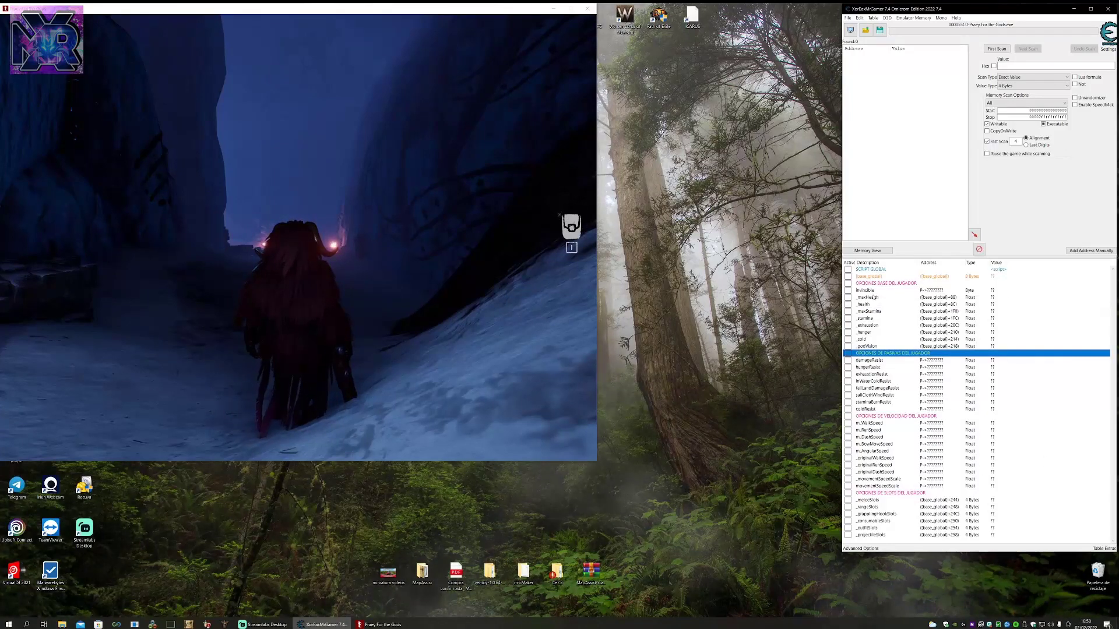
Color the base player entries from Invincible through _godVision dark green in the address list.
left_click(874, 290)
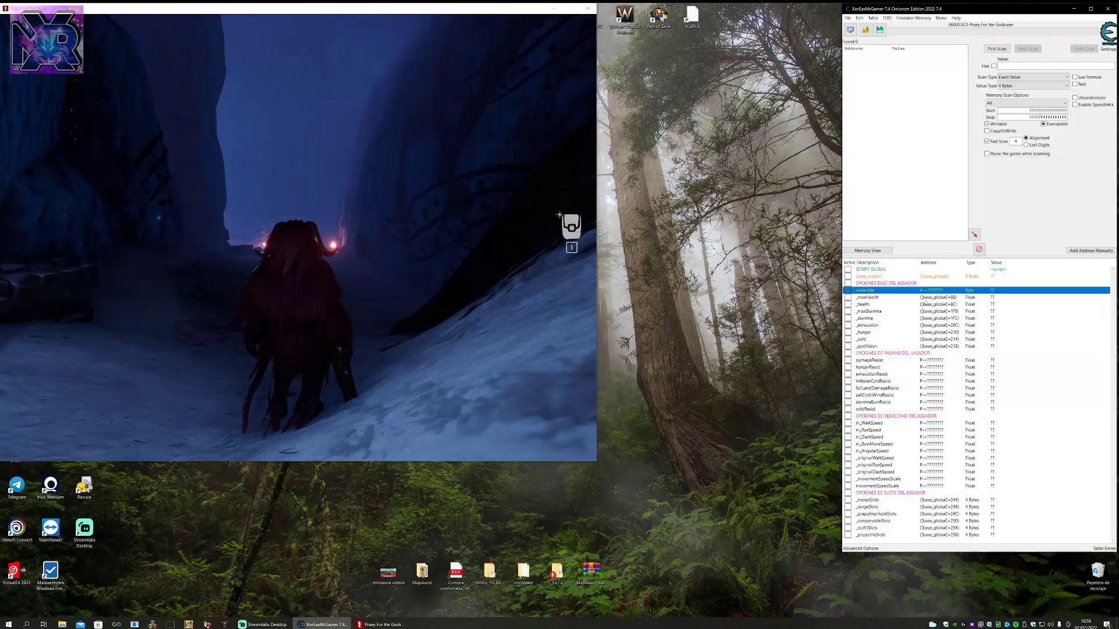
left_click(876, 346, "shift")
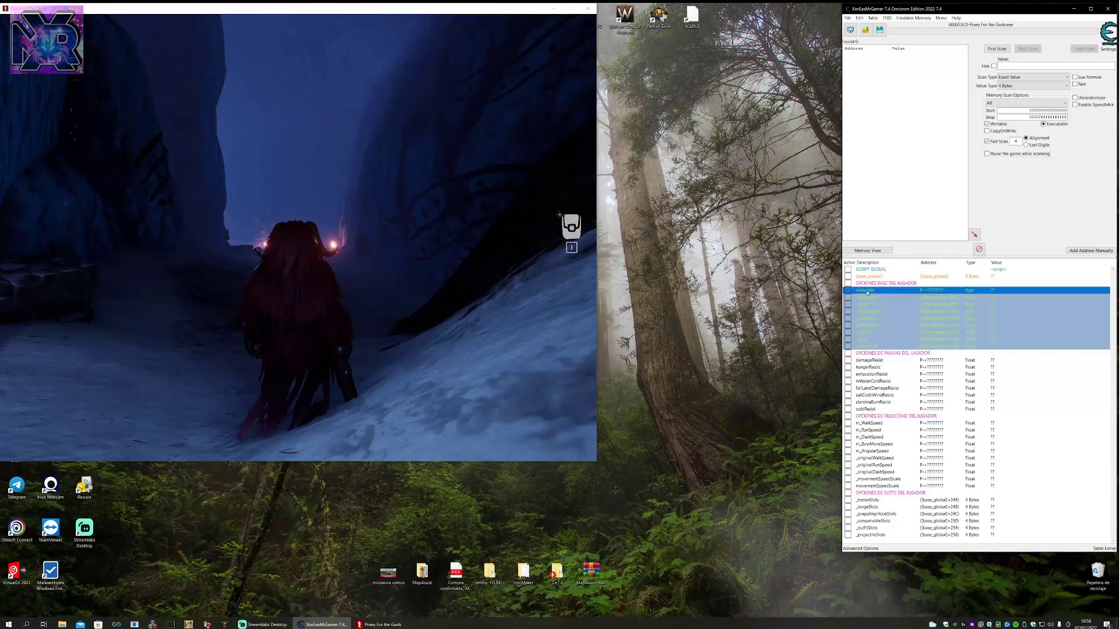
right_click(868, 291)
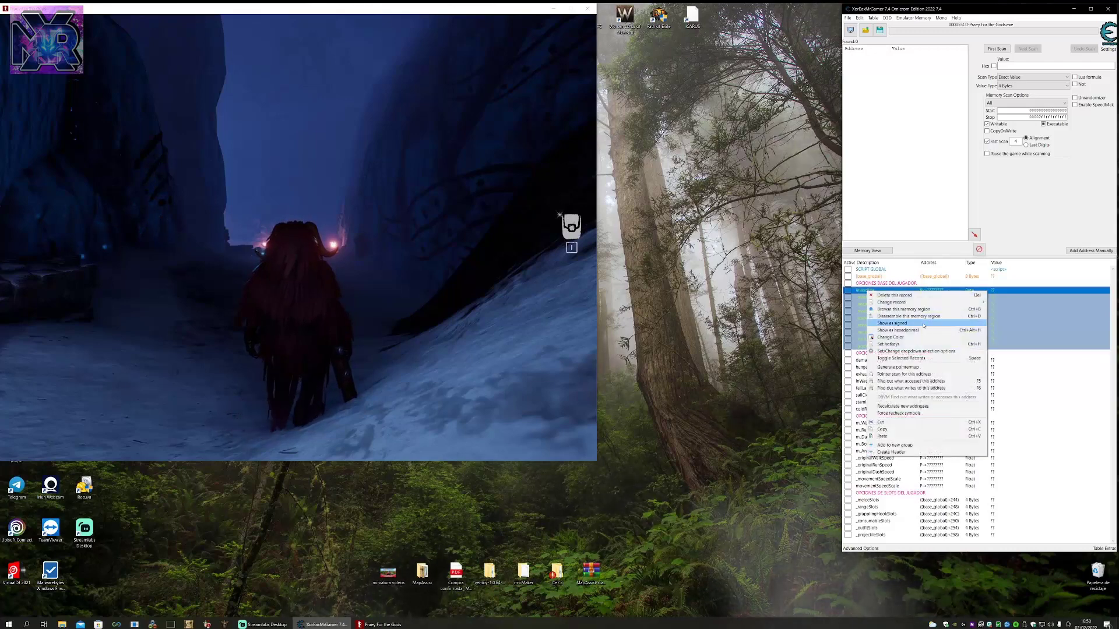
left_click(890, 337)
left_click(872, 67)
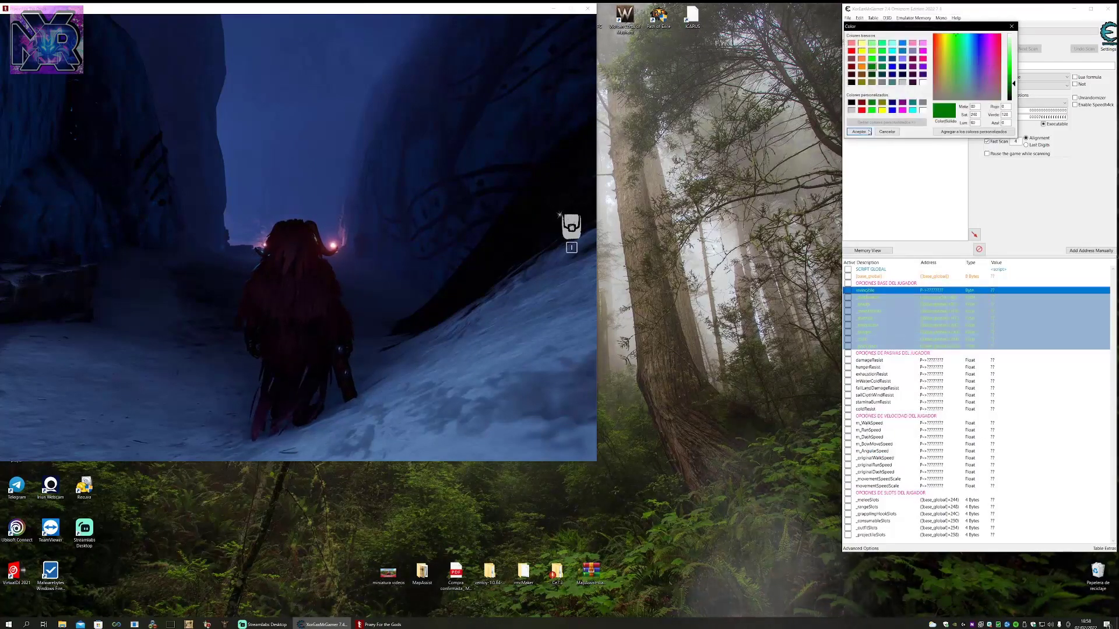
left_click(859, 131)
Color the resistance entries from damageResist through coldResist green.
left_click(868, 360)
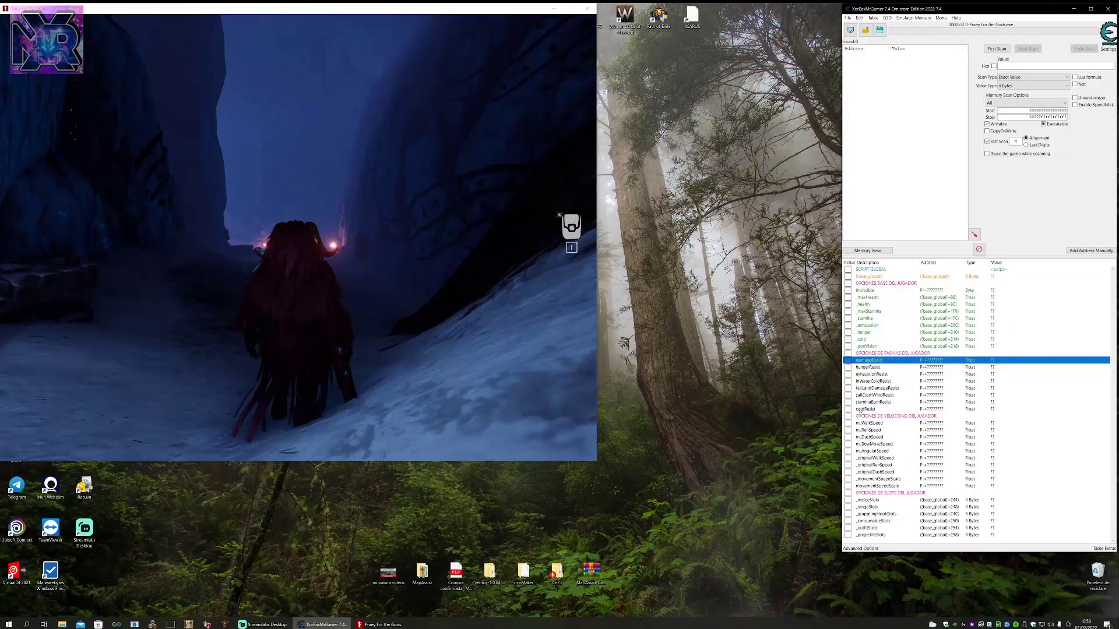
left_click(860, 409, "shift")
right_click(860, 409)
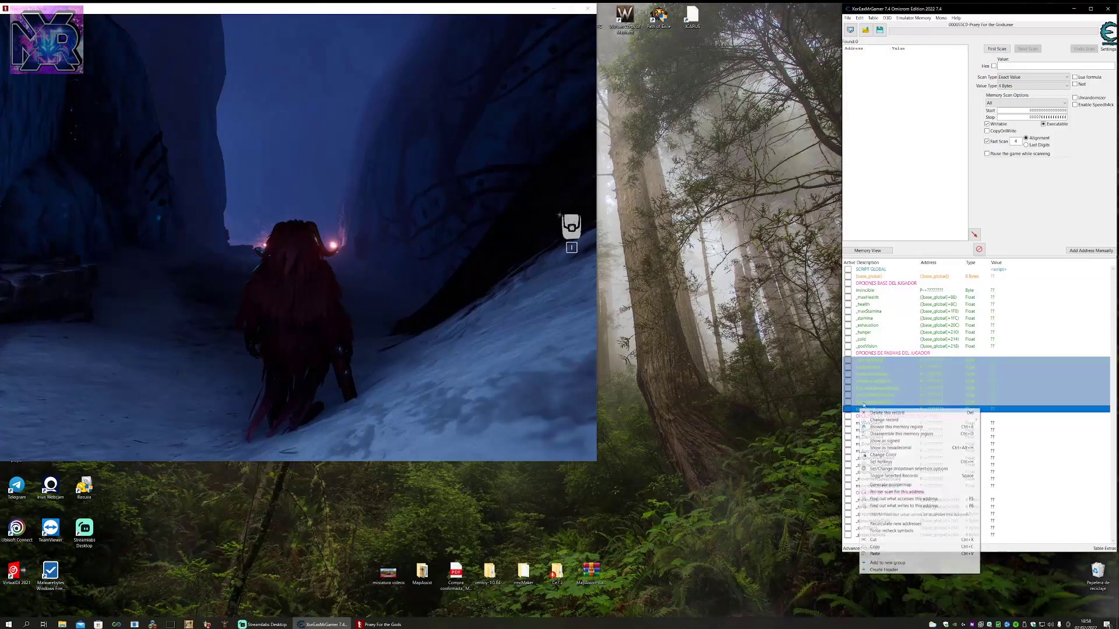
left_click(884, 454)
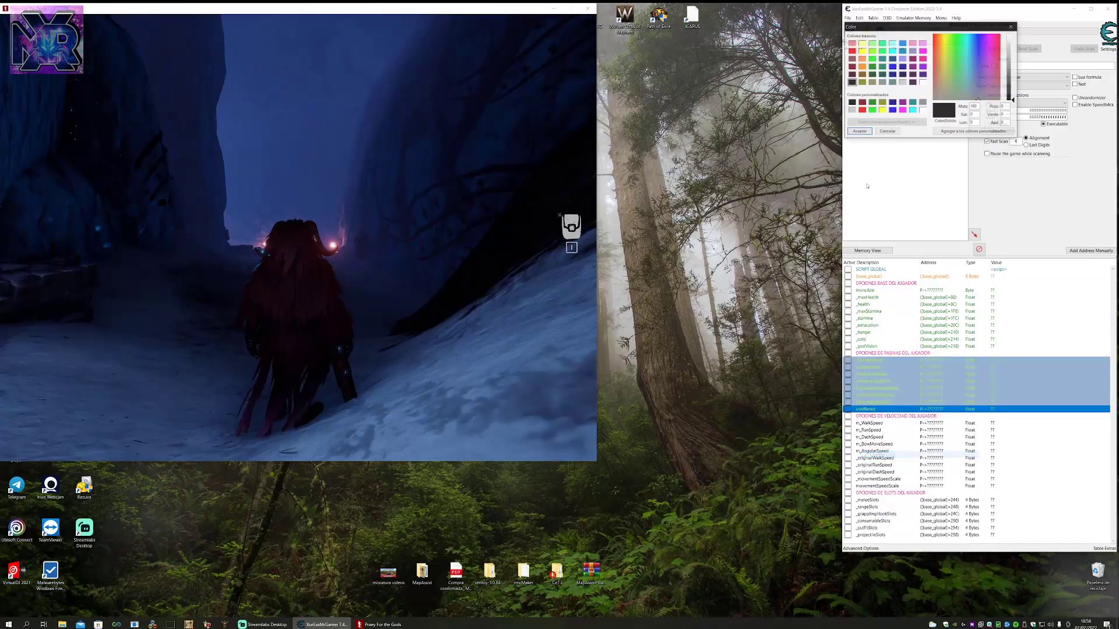
left_click(866, 133)
Color the player speed entries from m_WalkSpeed through movementSpeedScale green.
left_click(873, 424)
left_click(870, 486, "shift")
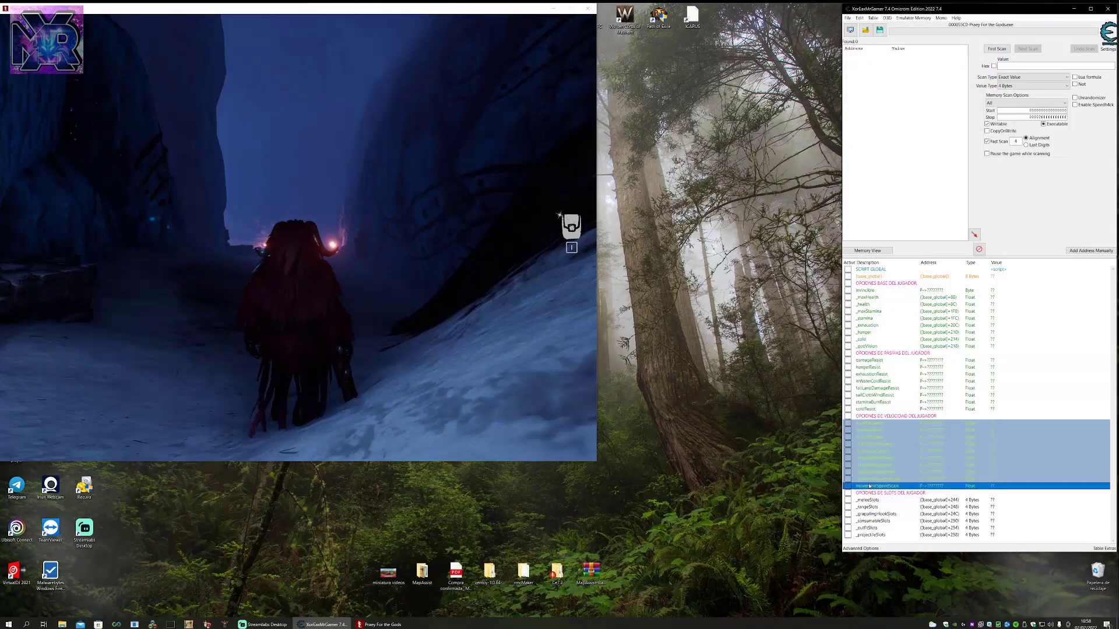
right_click(870, 486)
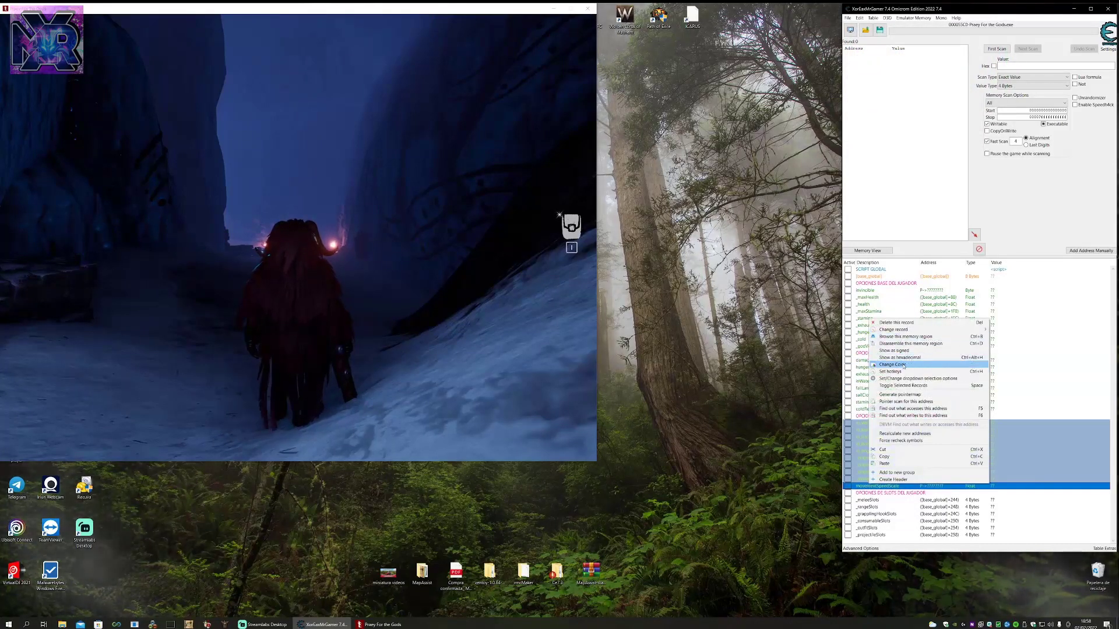
left_click(893, 364)
left_click(868, 131)
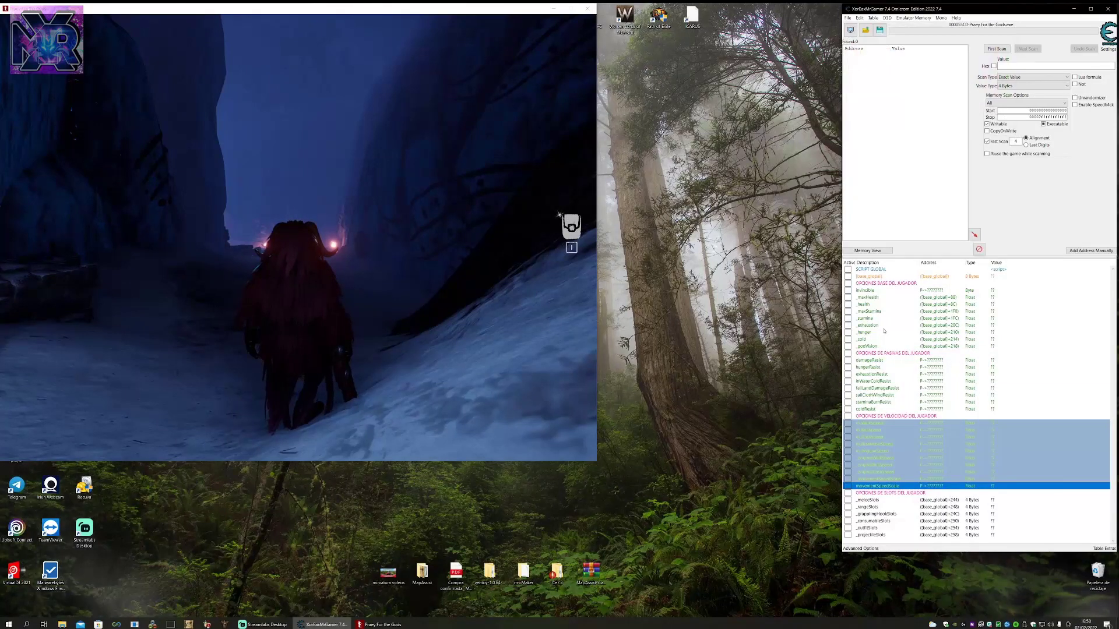
Color the slot entries from _meleeSlots through _projectileSlots green and make the cheat tool window slightly taller.
left_click(878, 500)
left_click(871, 535, "shift")
right_click(871, 535)
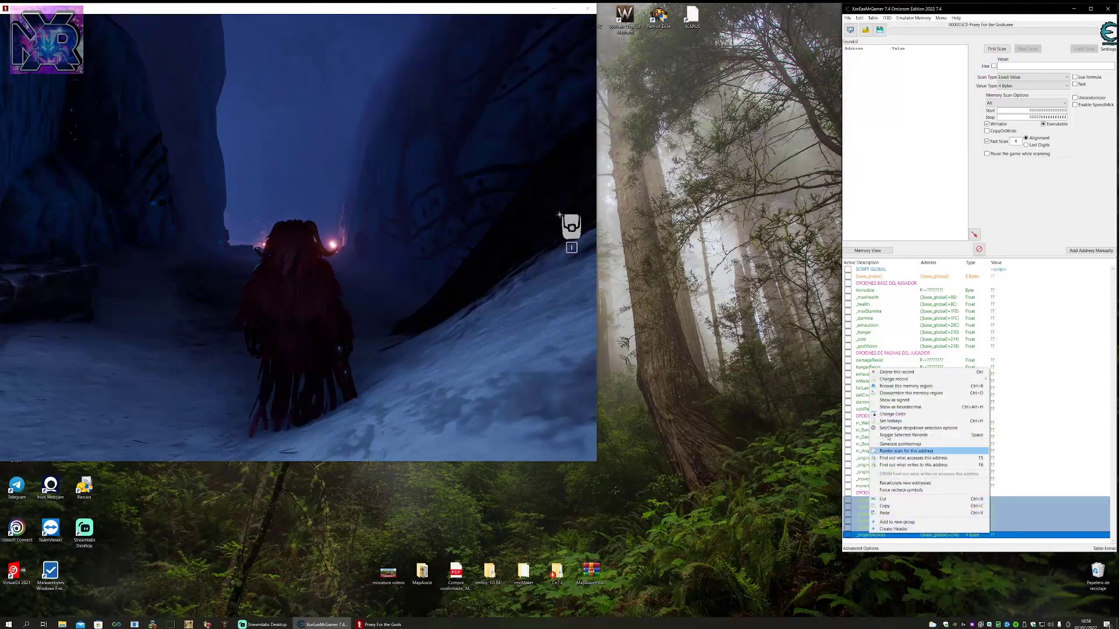
left_click(894, 414)
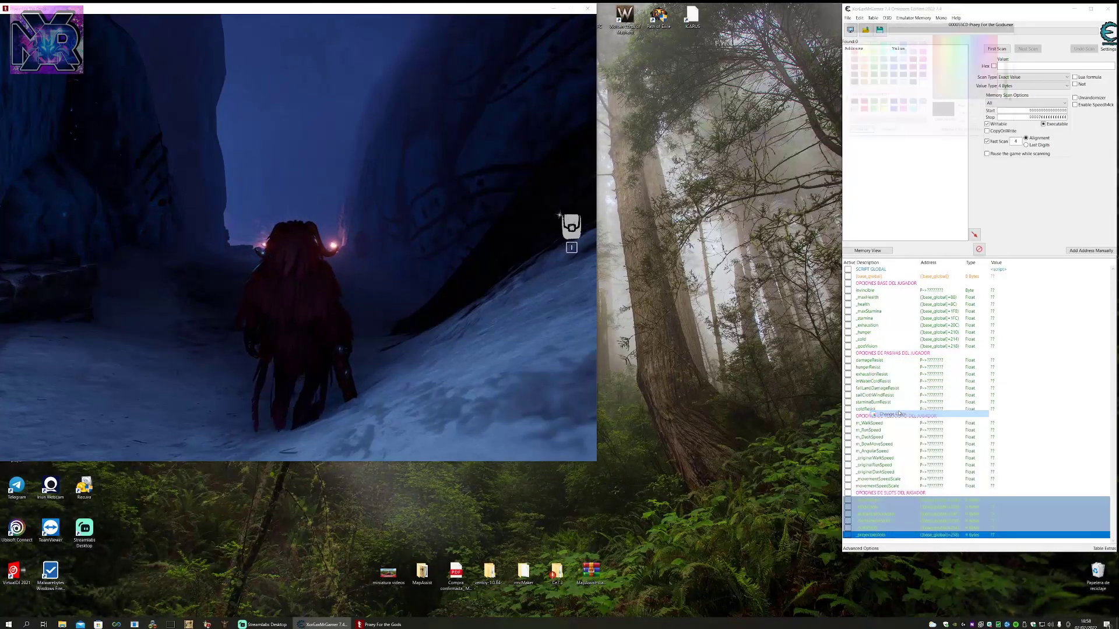
left_click(858, 133)
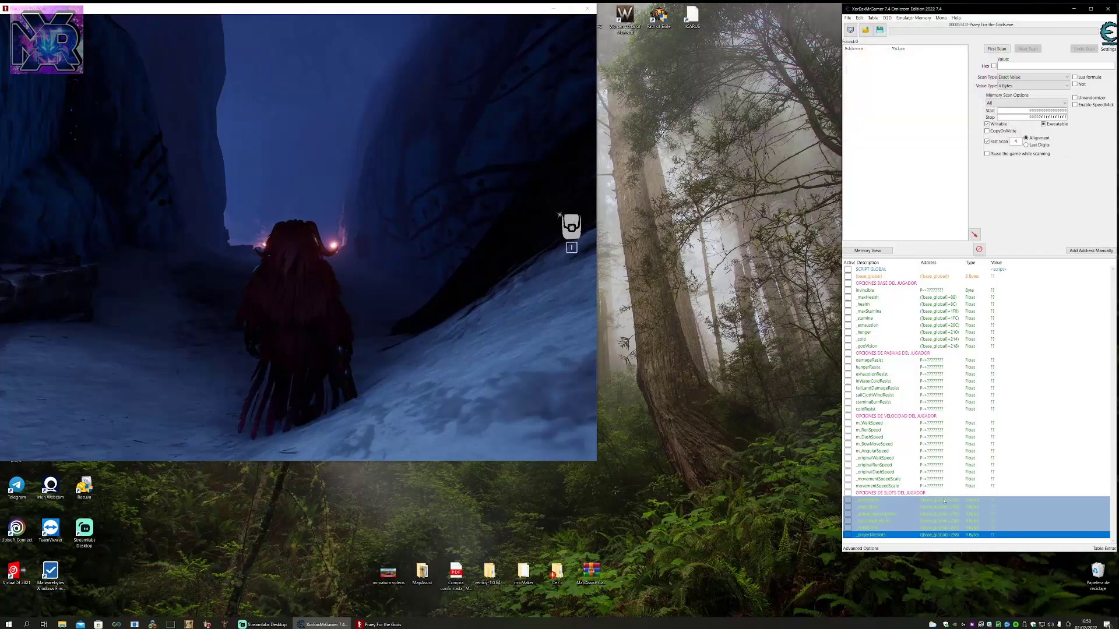
left_click_drag(927, 555, 926, 568)
left_click(925, 547)
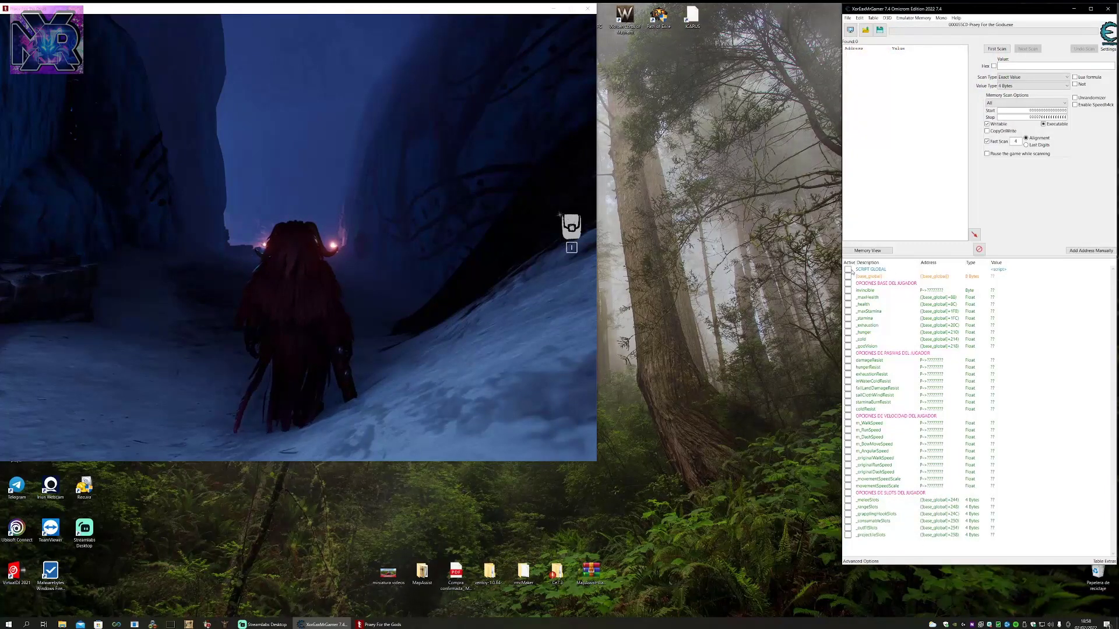
Enable the SCRIPT GLOBAL entry so the player entries resolve to live addresses and values.
left_click(851, 272)
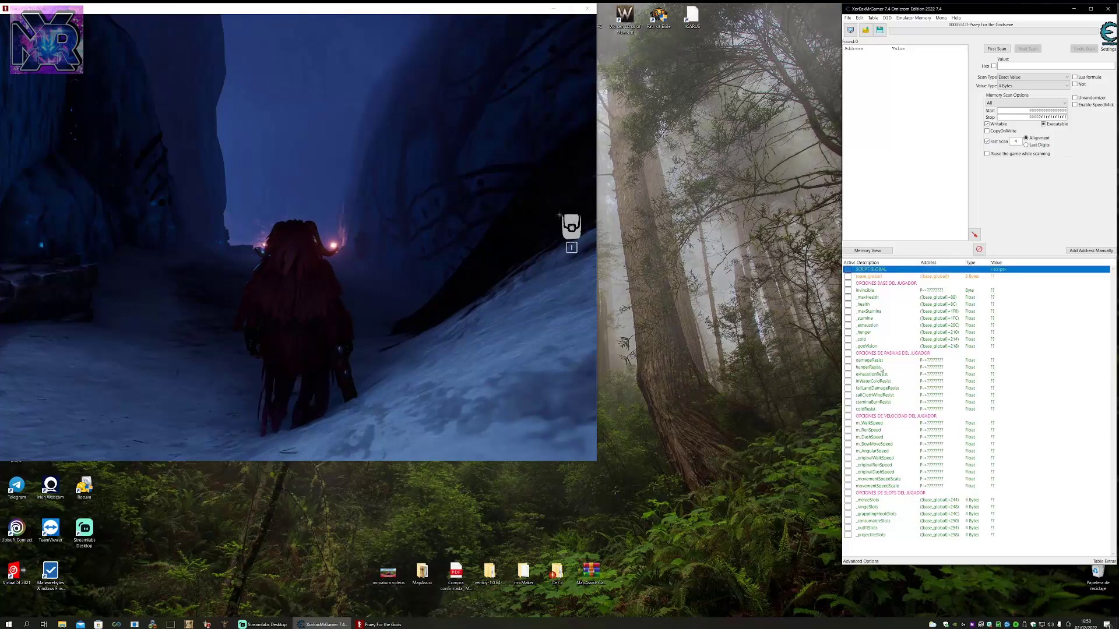
left_click(865, 277)
left_click(848, 271)
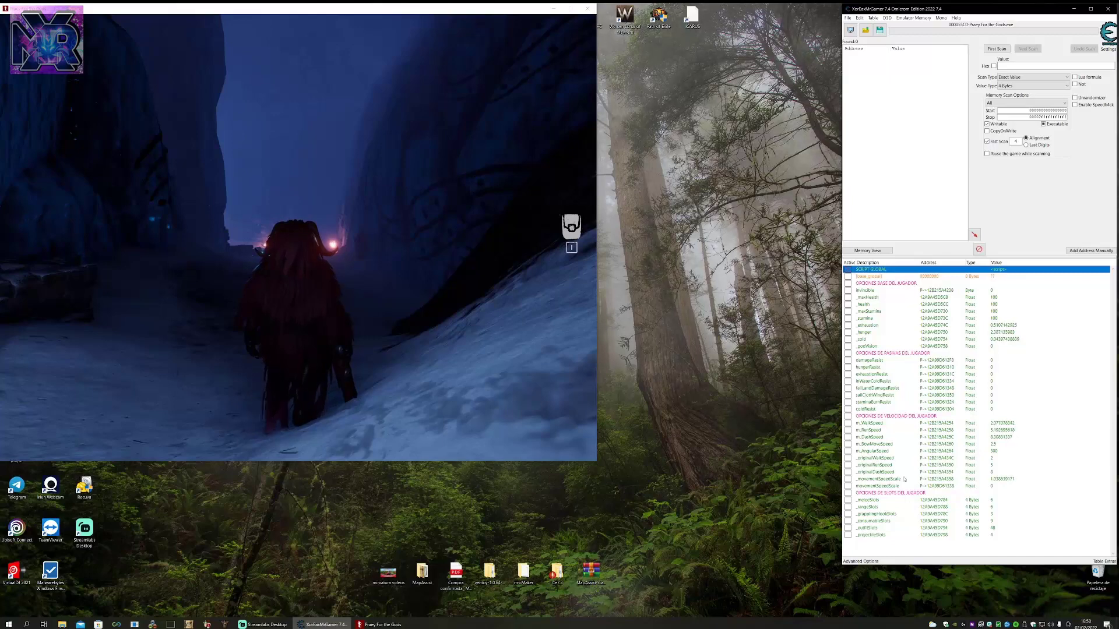
left_click(1015, 548)
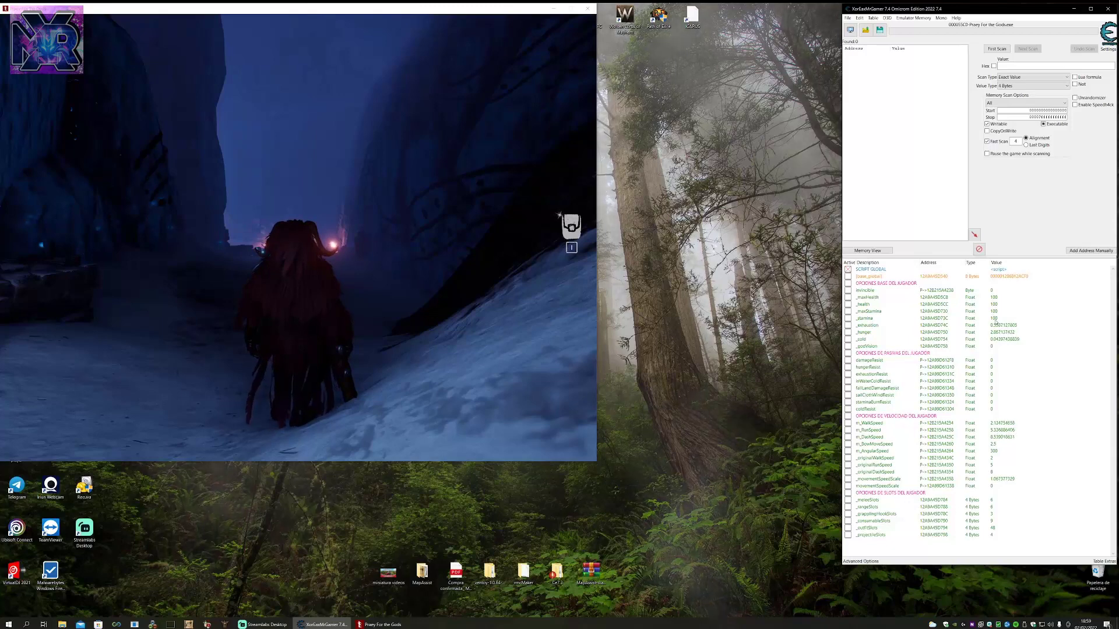
Freeze the _stamina entry, run the character forward in the game to test it, and return to the address list.
left_click(849, 319)
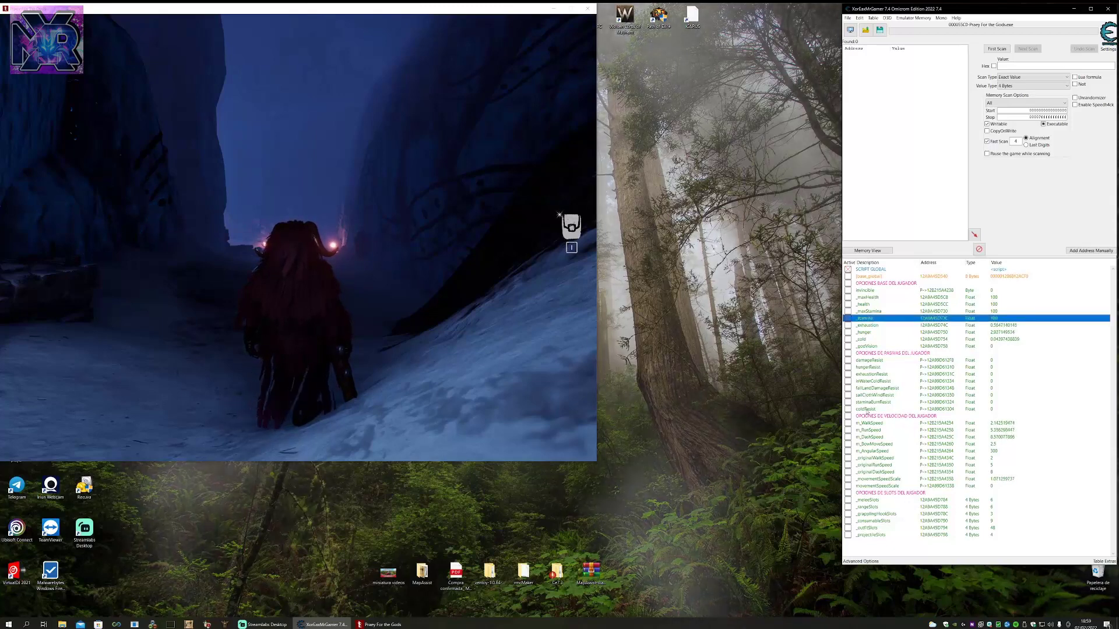
key("alt+Tab")
key("w")
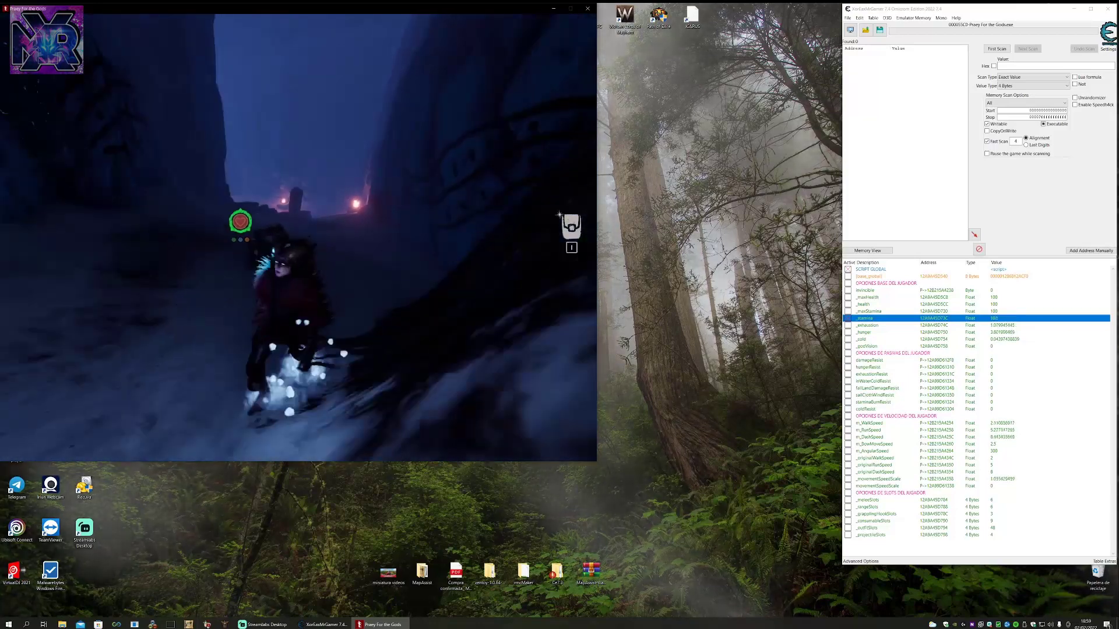
key("w")
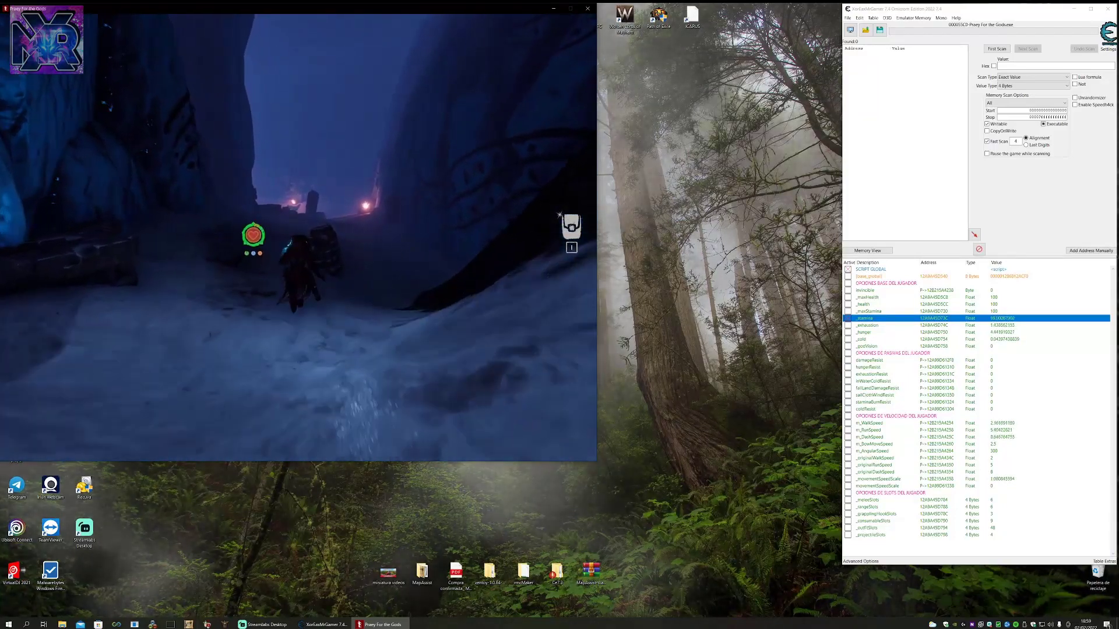
key("alt+Tab")
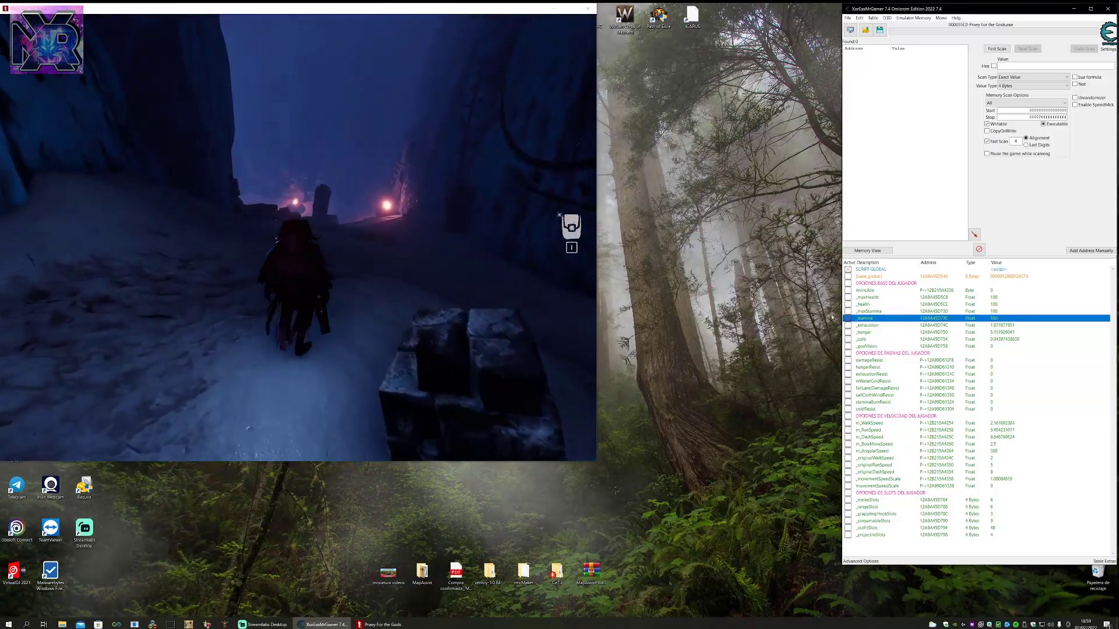
left_click(884, 553)
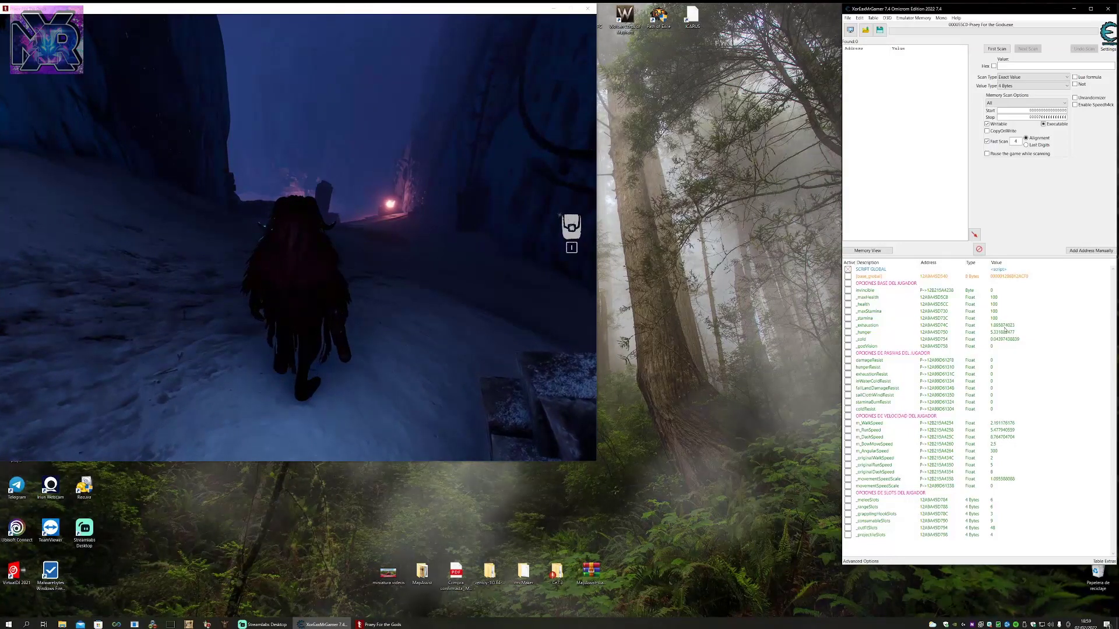
Freeze the _exhaustion, _hunger and _cold entries and set their values to 0.
left_click(851, 325)
left_click(848, 332)
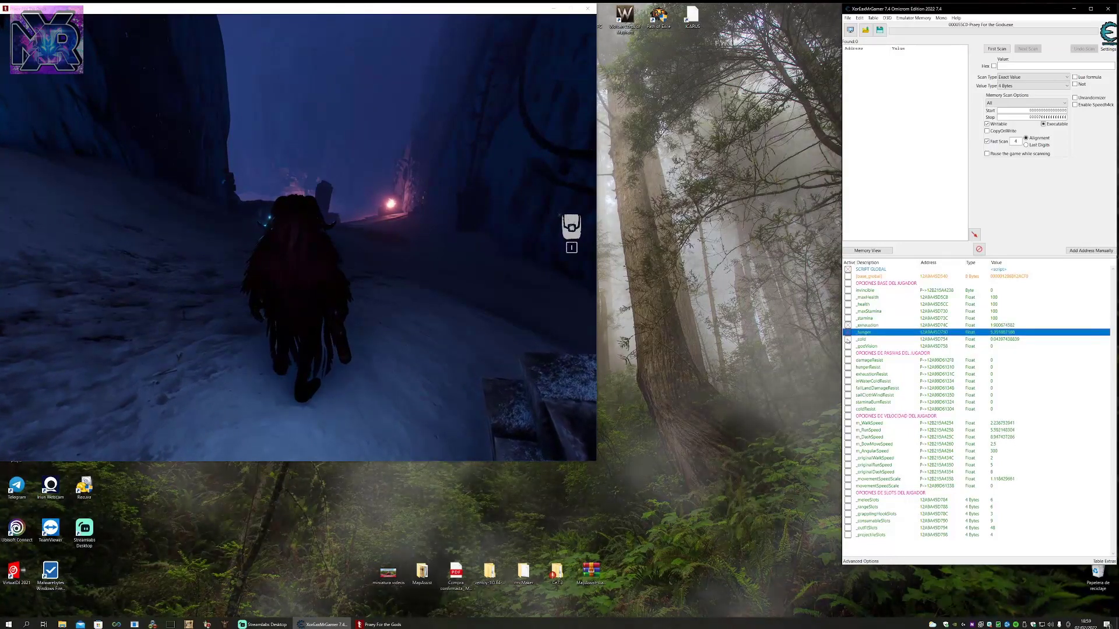
left_click(927, 339)
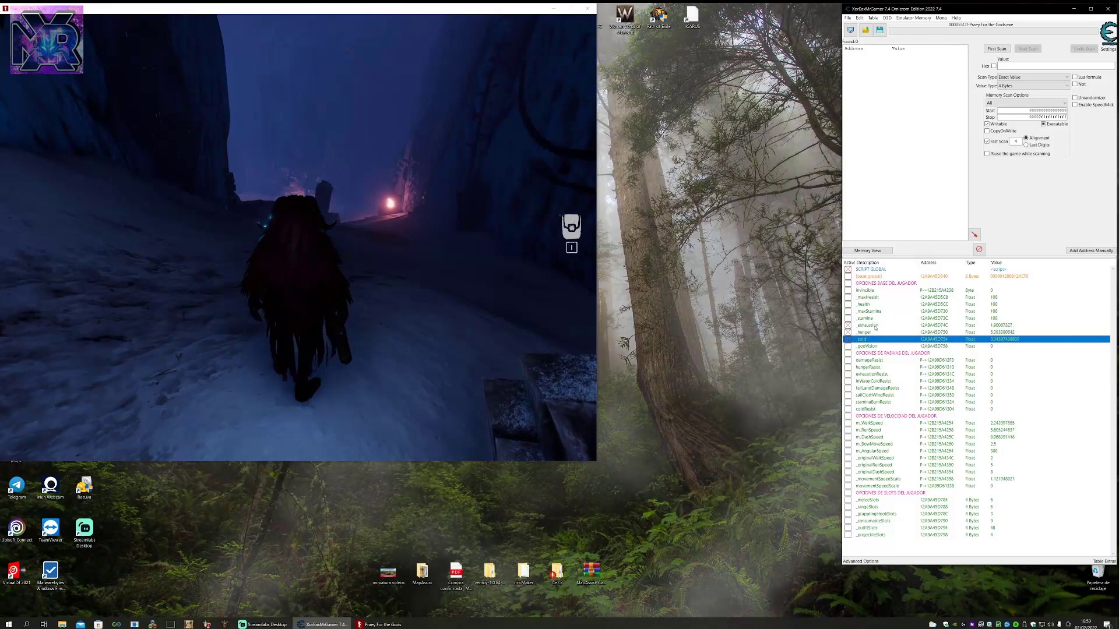
left_click(927, 325, "shift")
key("Return")
type("0")
key("Return")
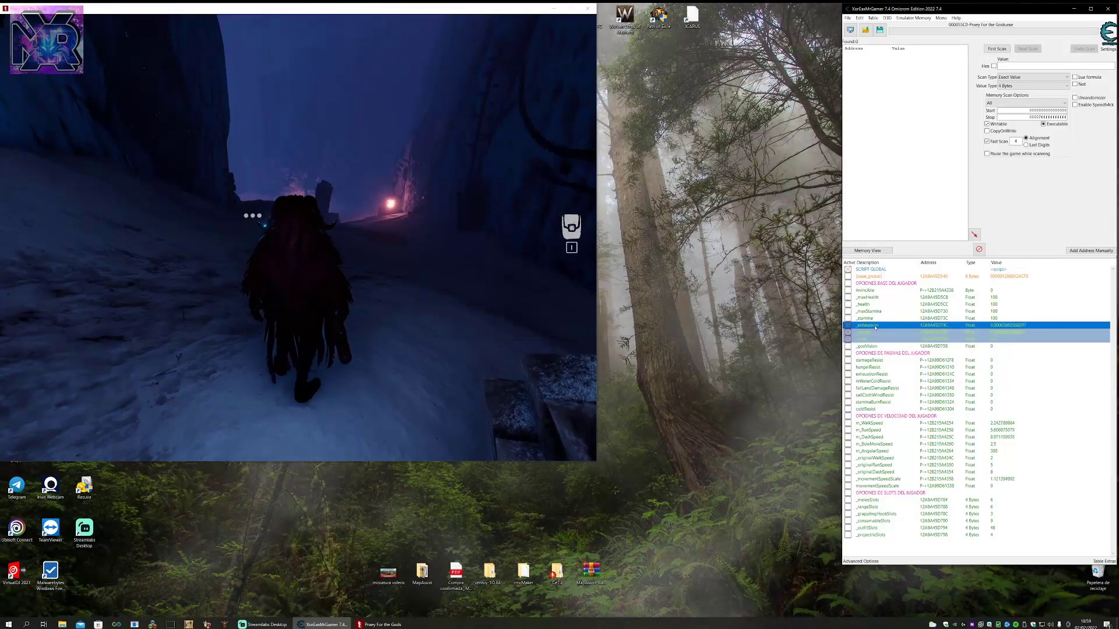
left_click(944, 555)
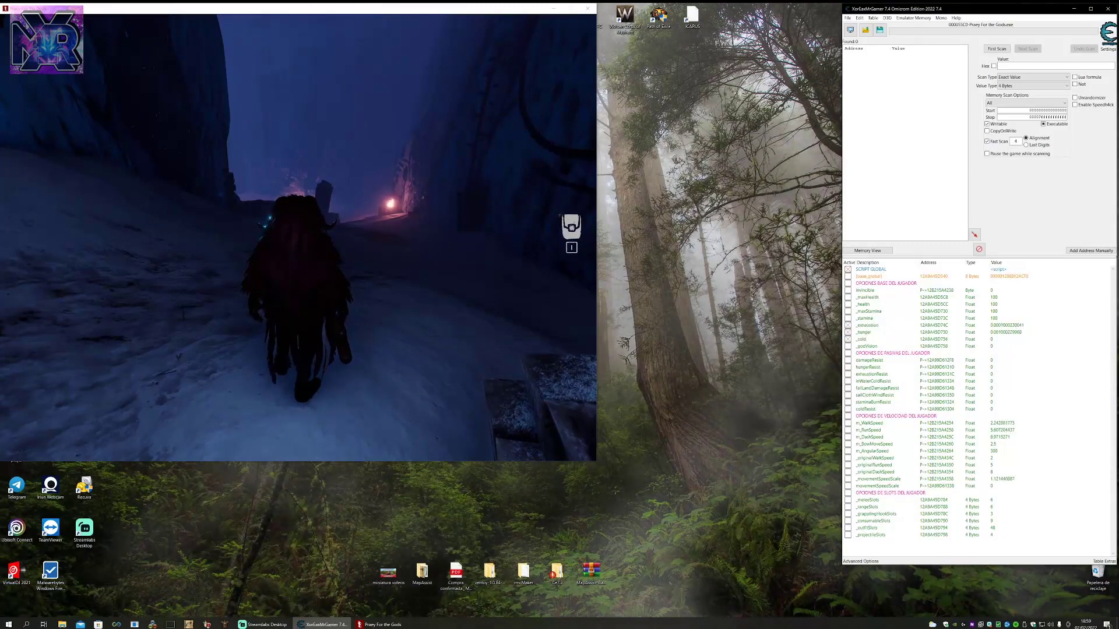
Switch to the game and move the character around to test the frozen exhaustion, hunger and cold values.
key("alt+Tab")
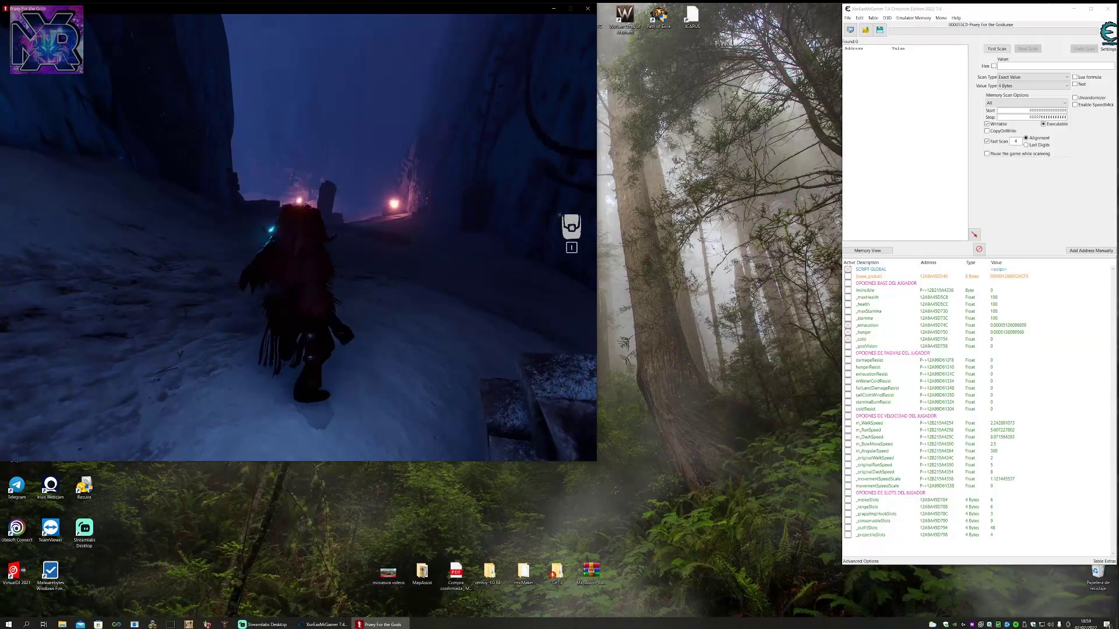
key("i")
key("i")
key("w")
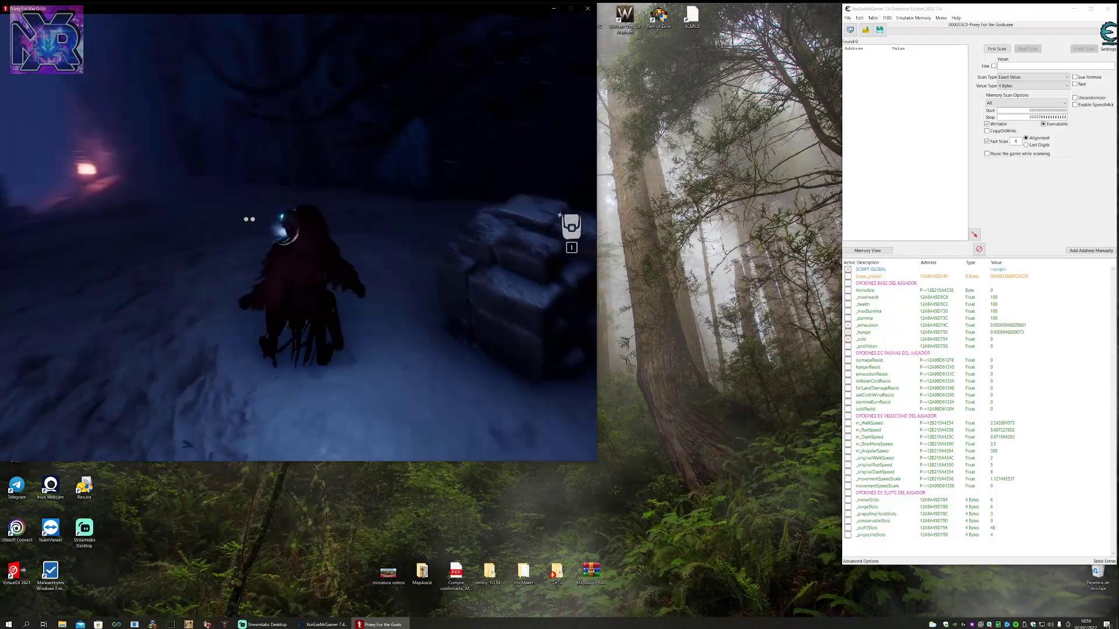
key("w")
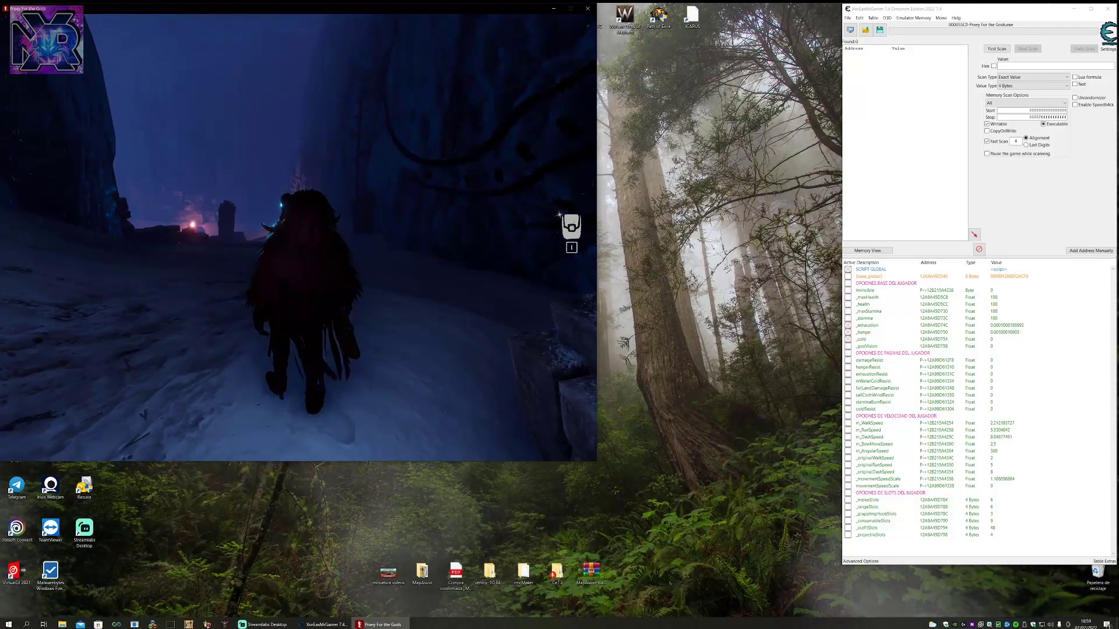
key("super")
key("super")
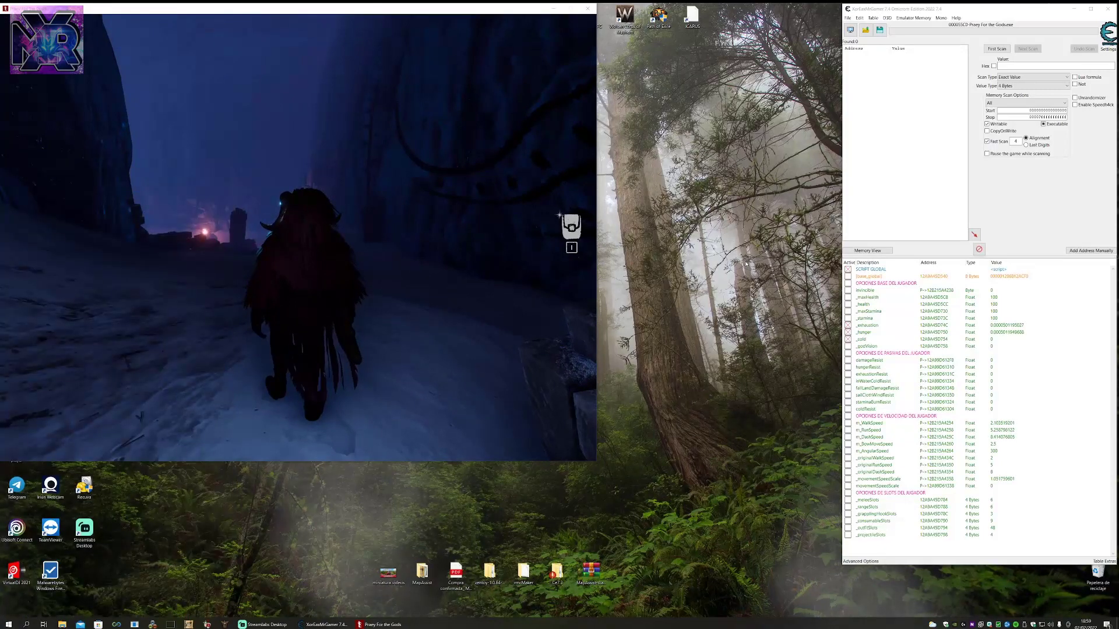